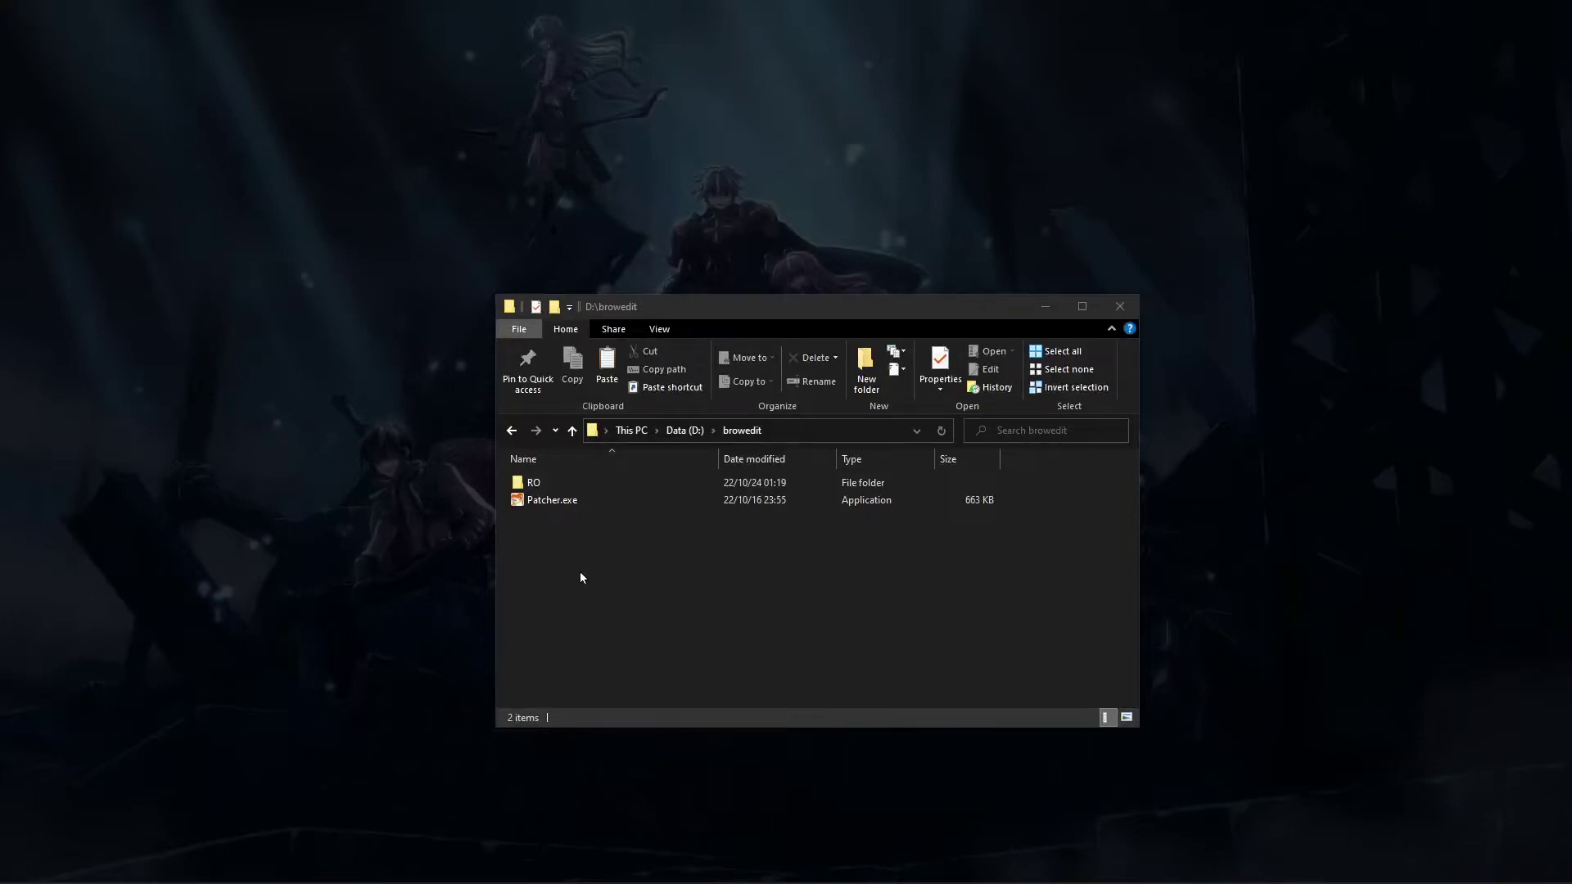
Step: Examine Patcher.exe and the RO folder in the browedit directory, including RO's data folder and data.grf file
{"action": "left_click", "coordinate": [580, 572]}
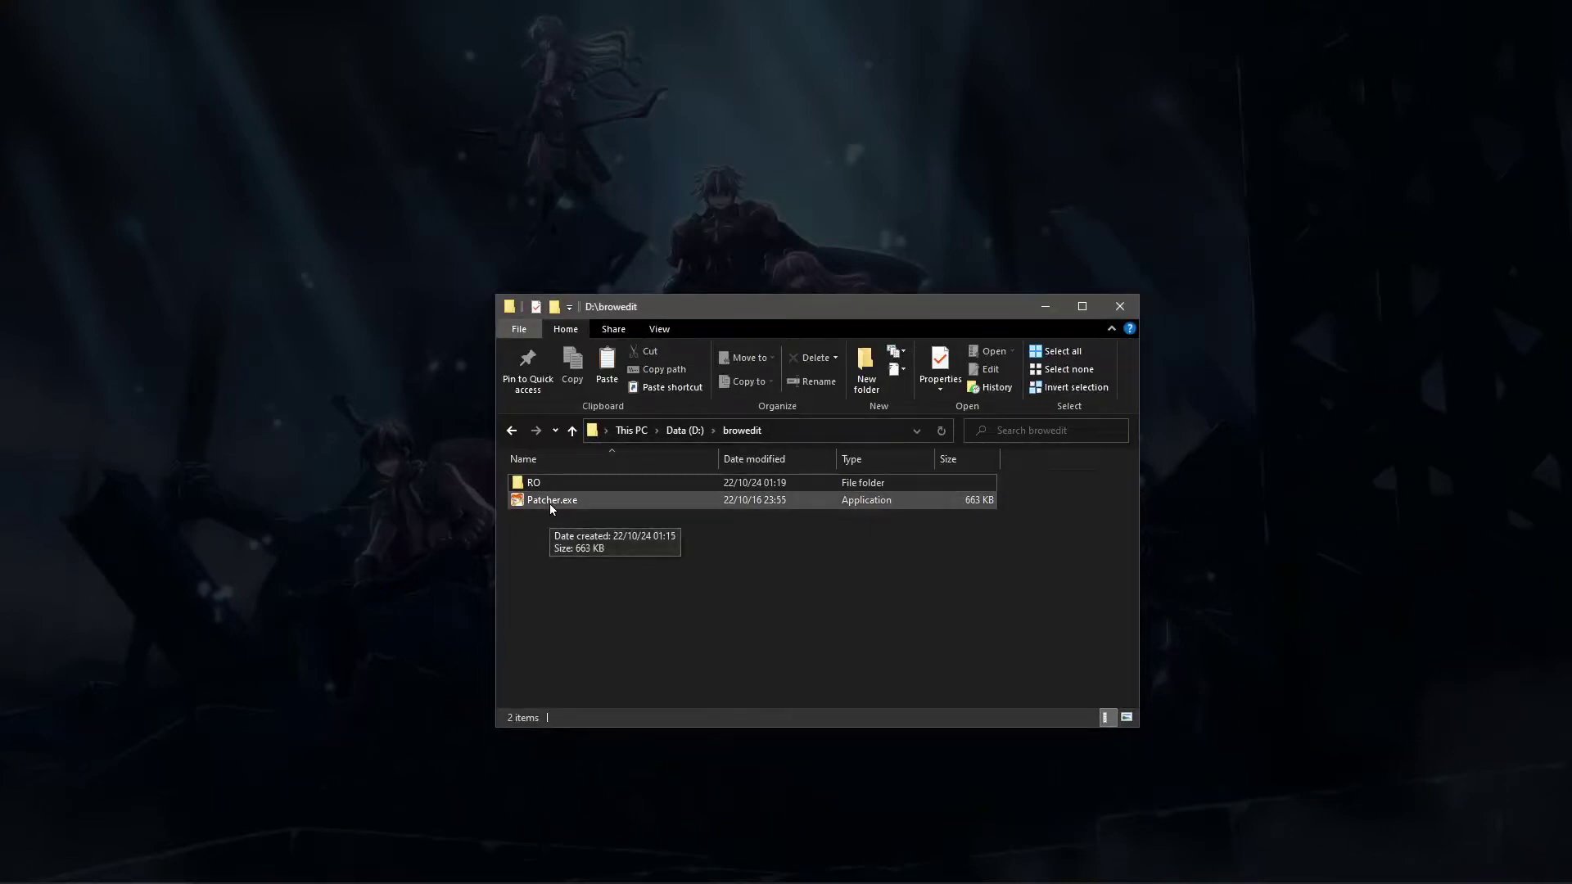
{"action": "left_click", "coordinate": [548, 503]}
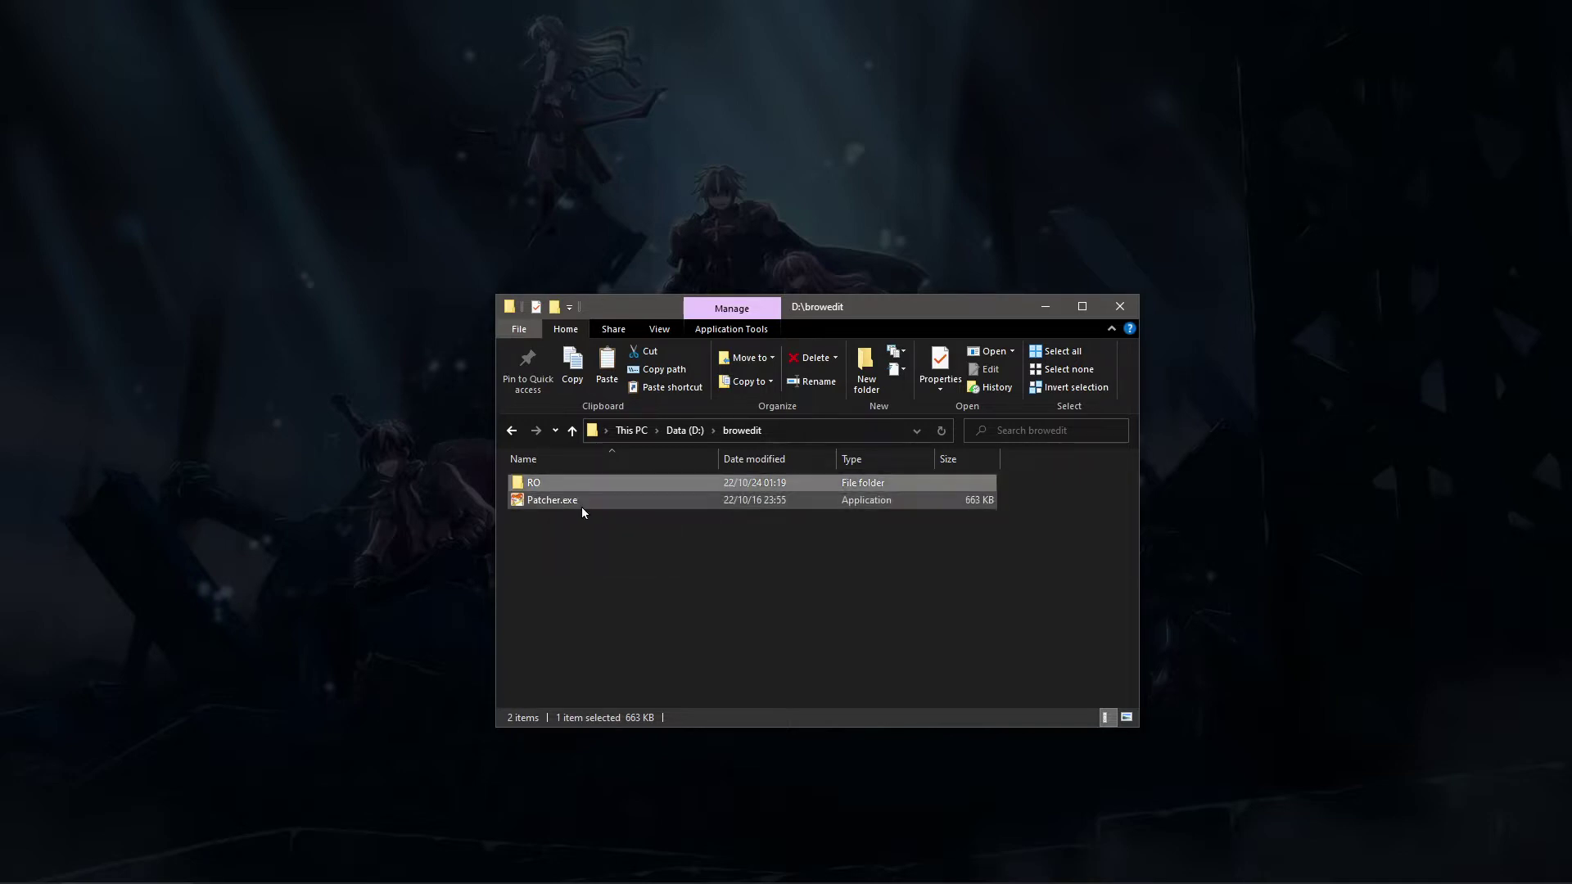
{"action": "left_click", "coordinate": [534, 484]}
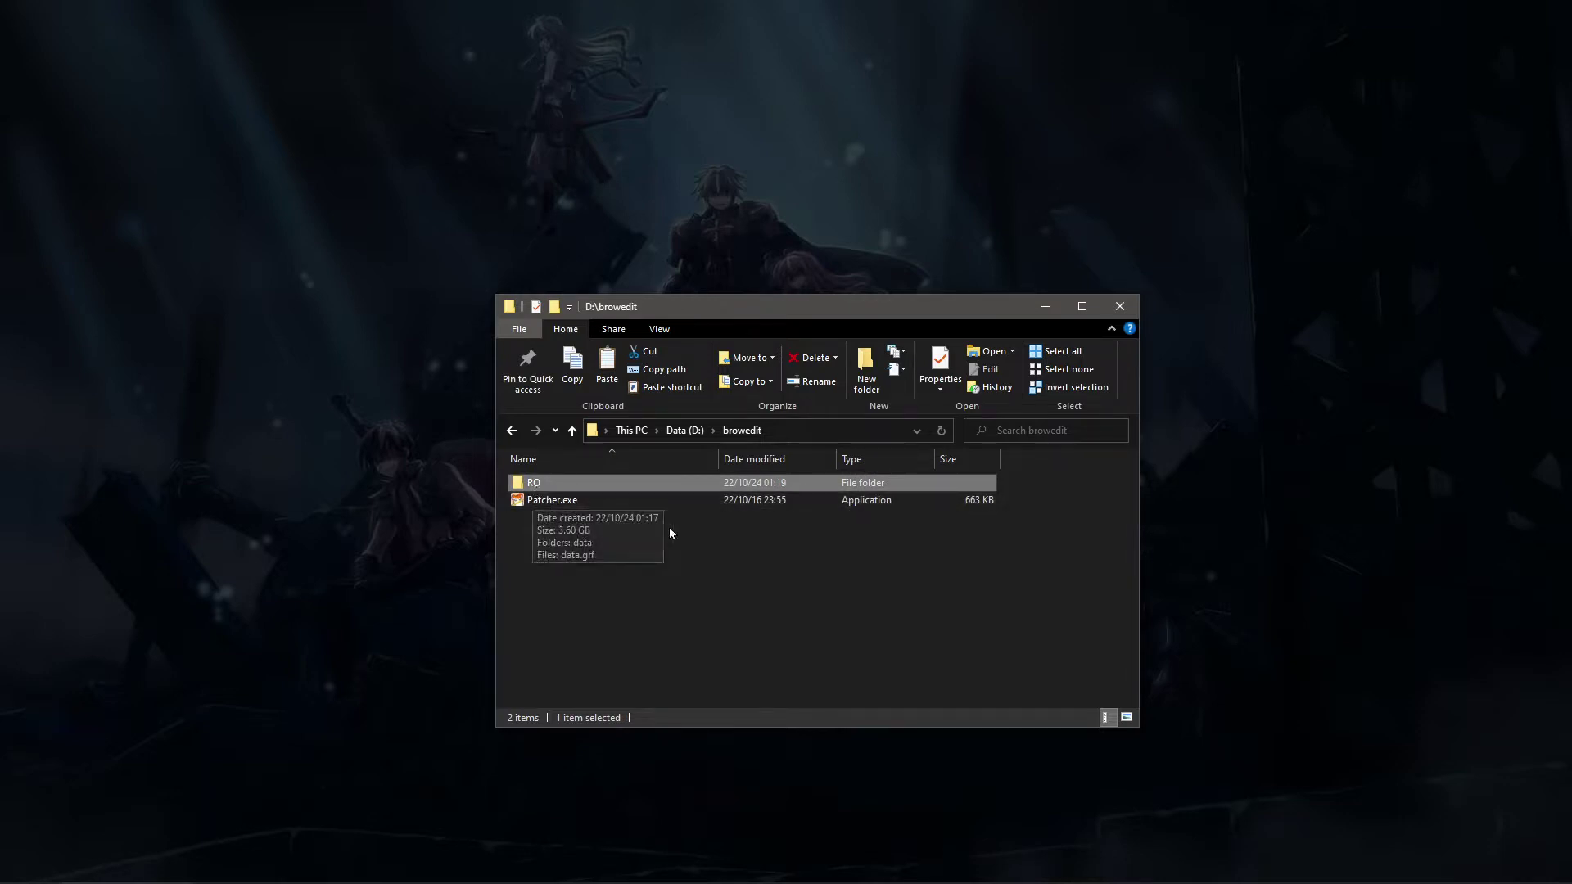
{"action": "double_click", "coordinate": [532, 485]}
{"action": "double_click", "coordinate": [534, 485]}
{"action": "key", "text": "alt+Left"}
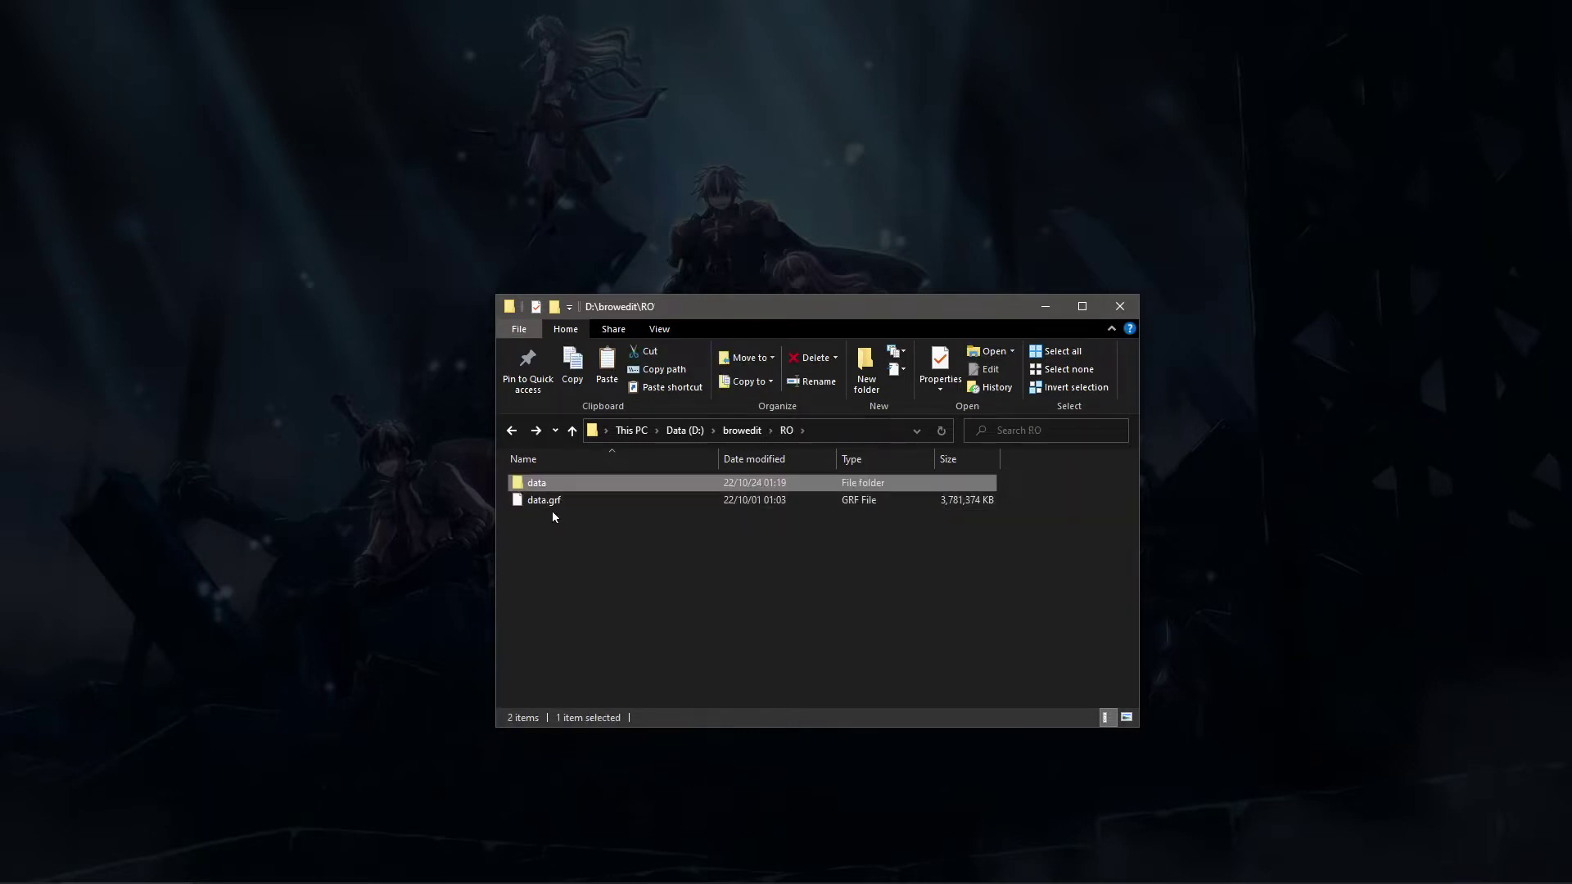
{"action": "left_click", "coordinate": [548, 499]}
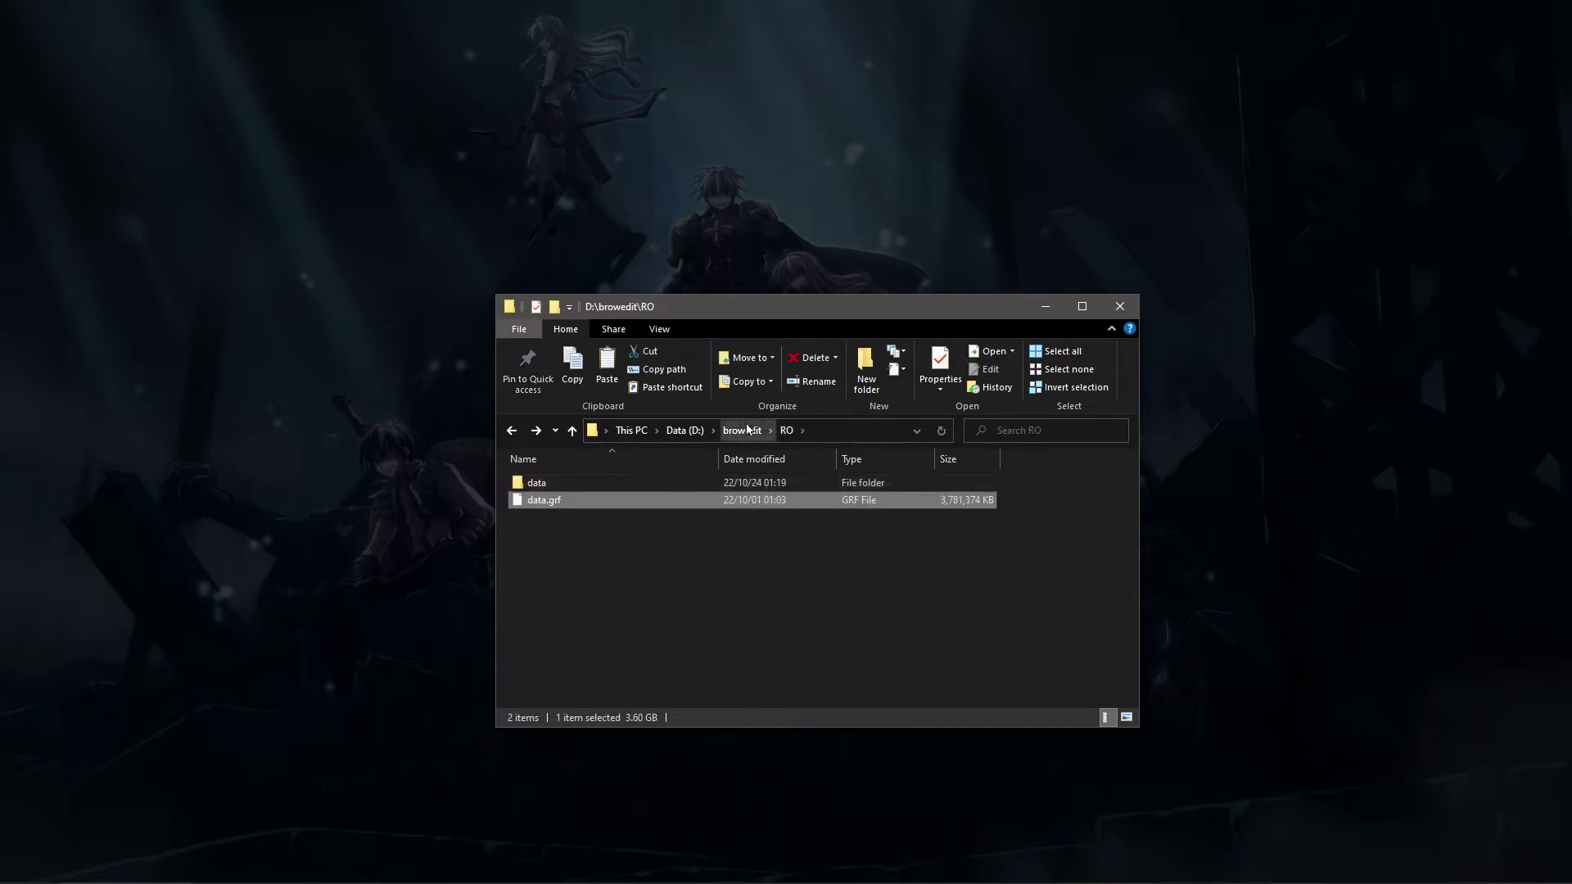
Step: Run Patcher.exe from the browedit folder and install BrowEdit version v3.385
{"action": "left_click", "coordinate": [747, 429]}
{"action": "left_click", "coordinate": [536, 503]}
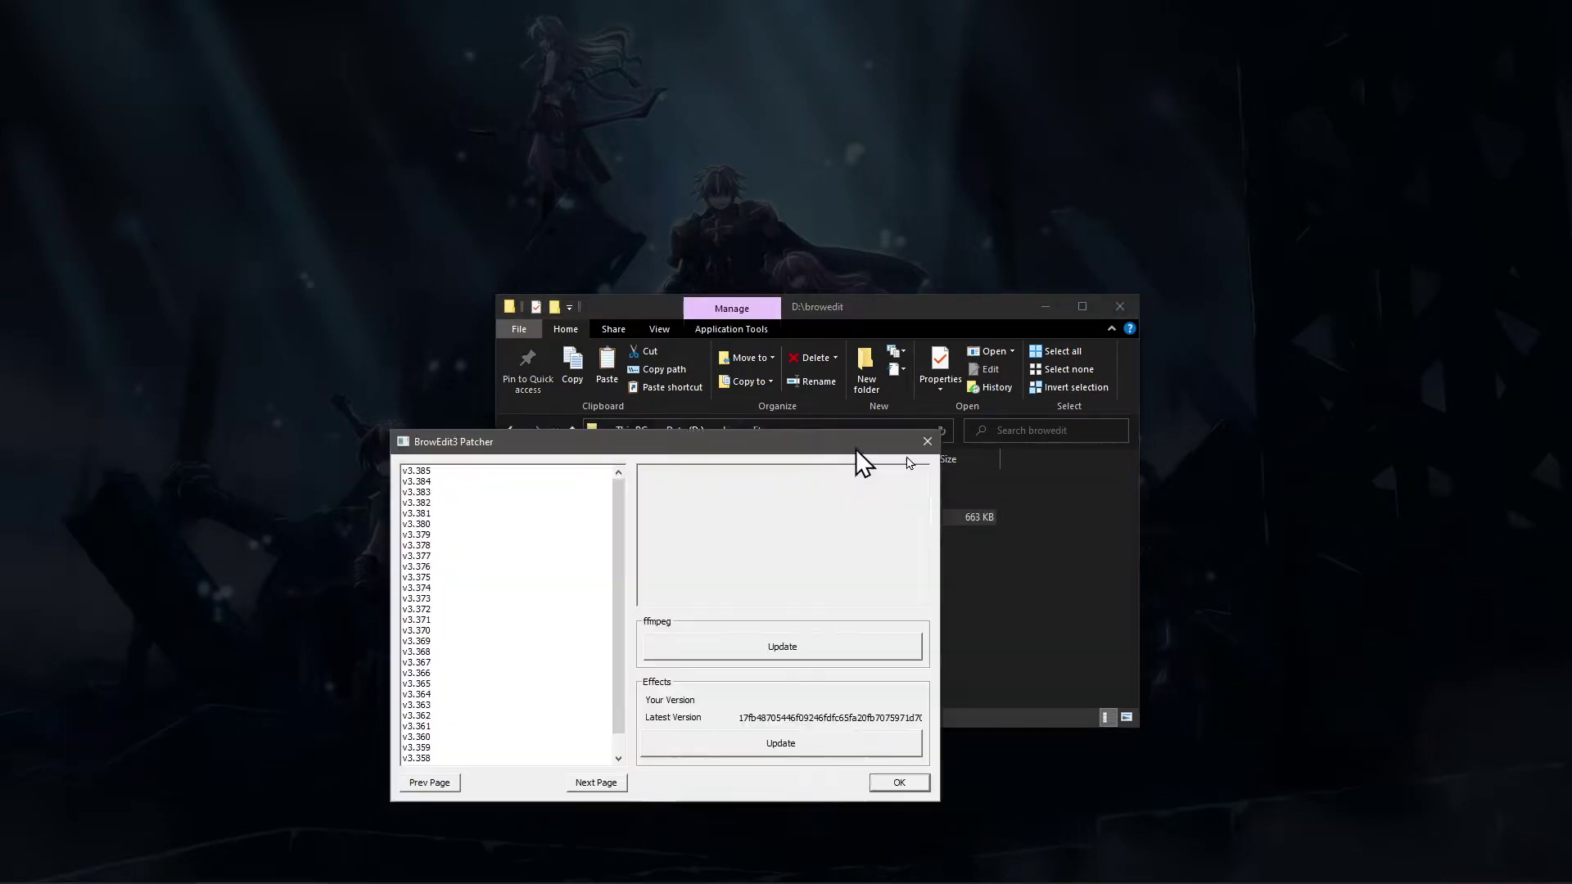
{"action": "left_click_drag", "start_coordinate": [983, 469], "coordinate": [971, 298]}
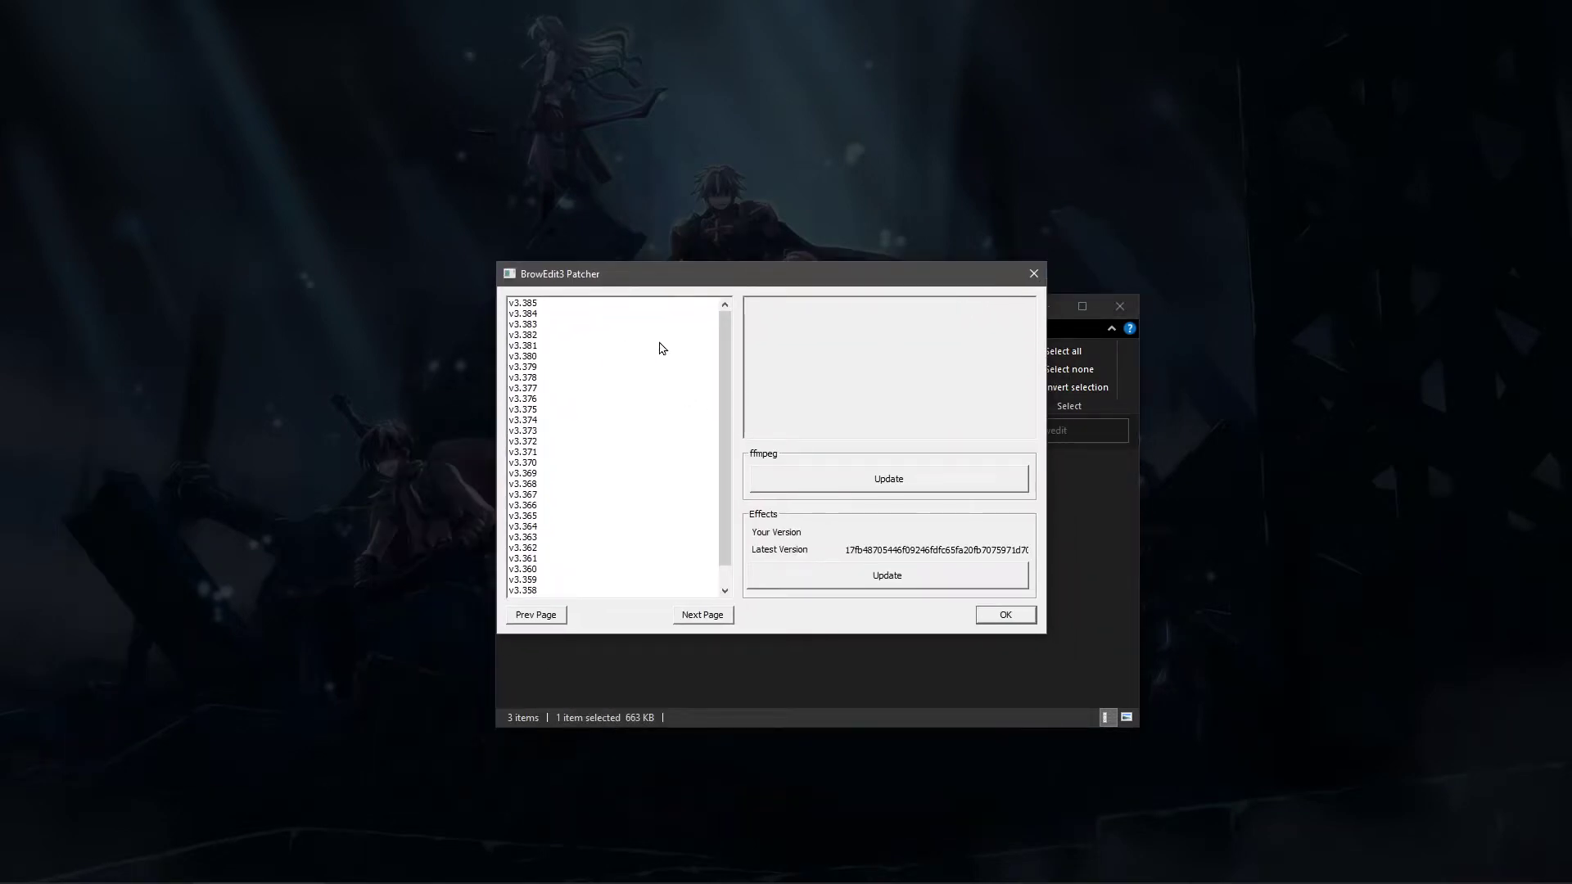
{"action": "left_click", "coordinate": [653, 316]}
{"action": "left_click", "coordinate": [647, 304]}
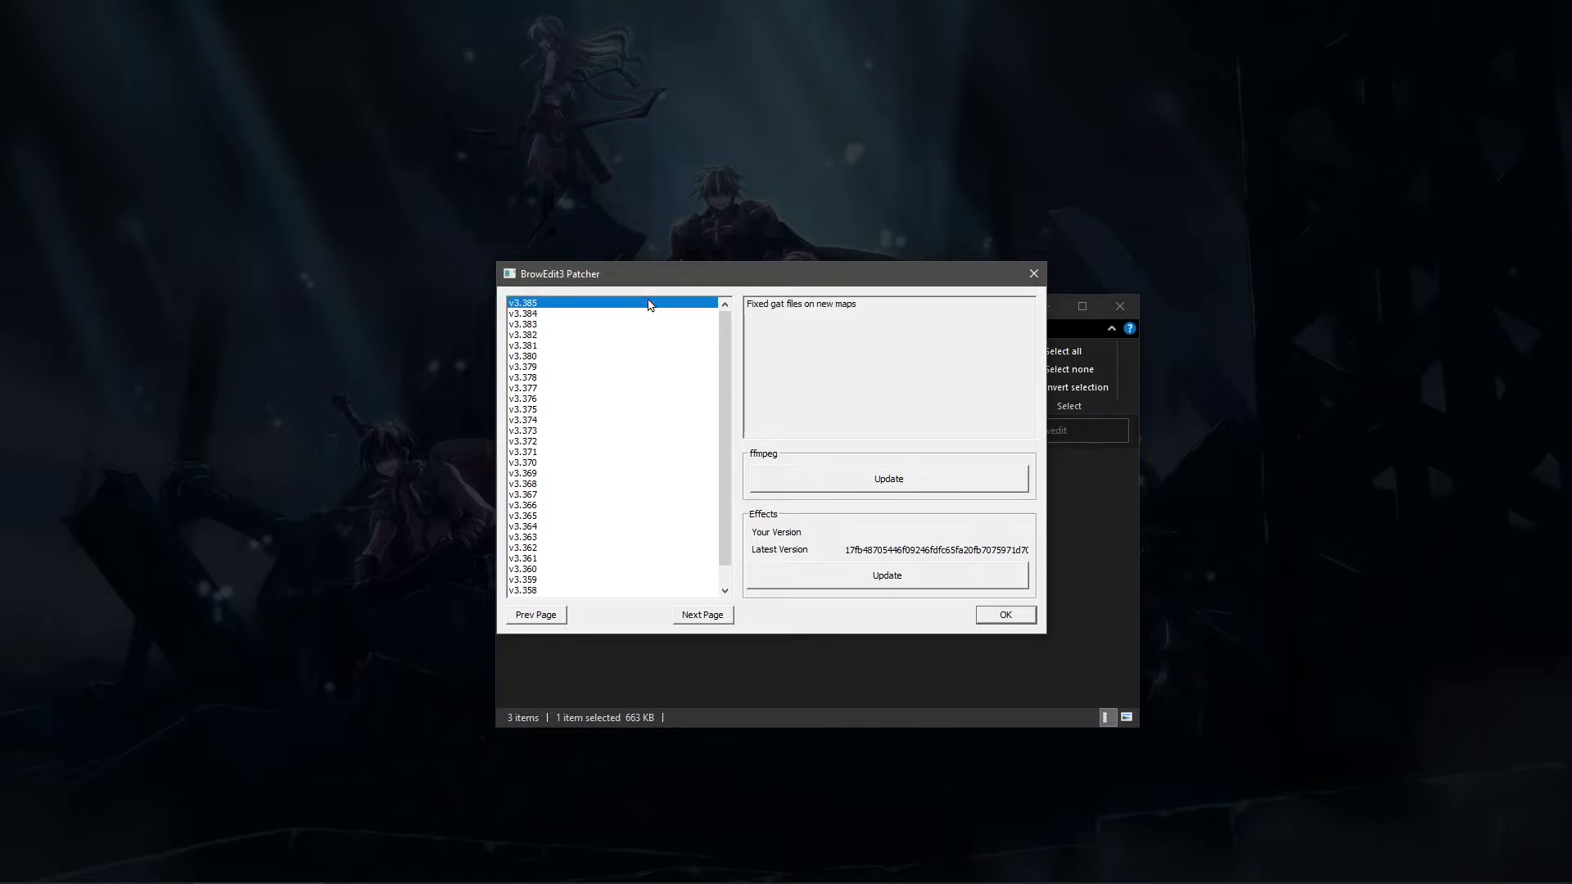
{"action": "mouse_move", "coordinate": [720, 331]}
{"action": "left_mouse_down"}
{"action": "mouse_move", "coordinate": [718, 419]}
{"action": "mouse_move", "coordinate": [712, 329]}
{"action": "left_mouse_up"}
{"action": "left_click", "coordinate": [611, 400]}
{"action": "left_click", "coordinate": [594, 506]}
{"action": "left_click", "coordinate": [530, 305]}
{"action": "left_click", "coordinate": [1014, 615]}
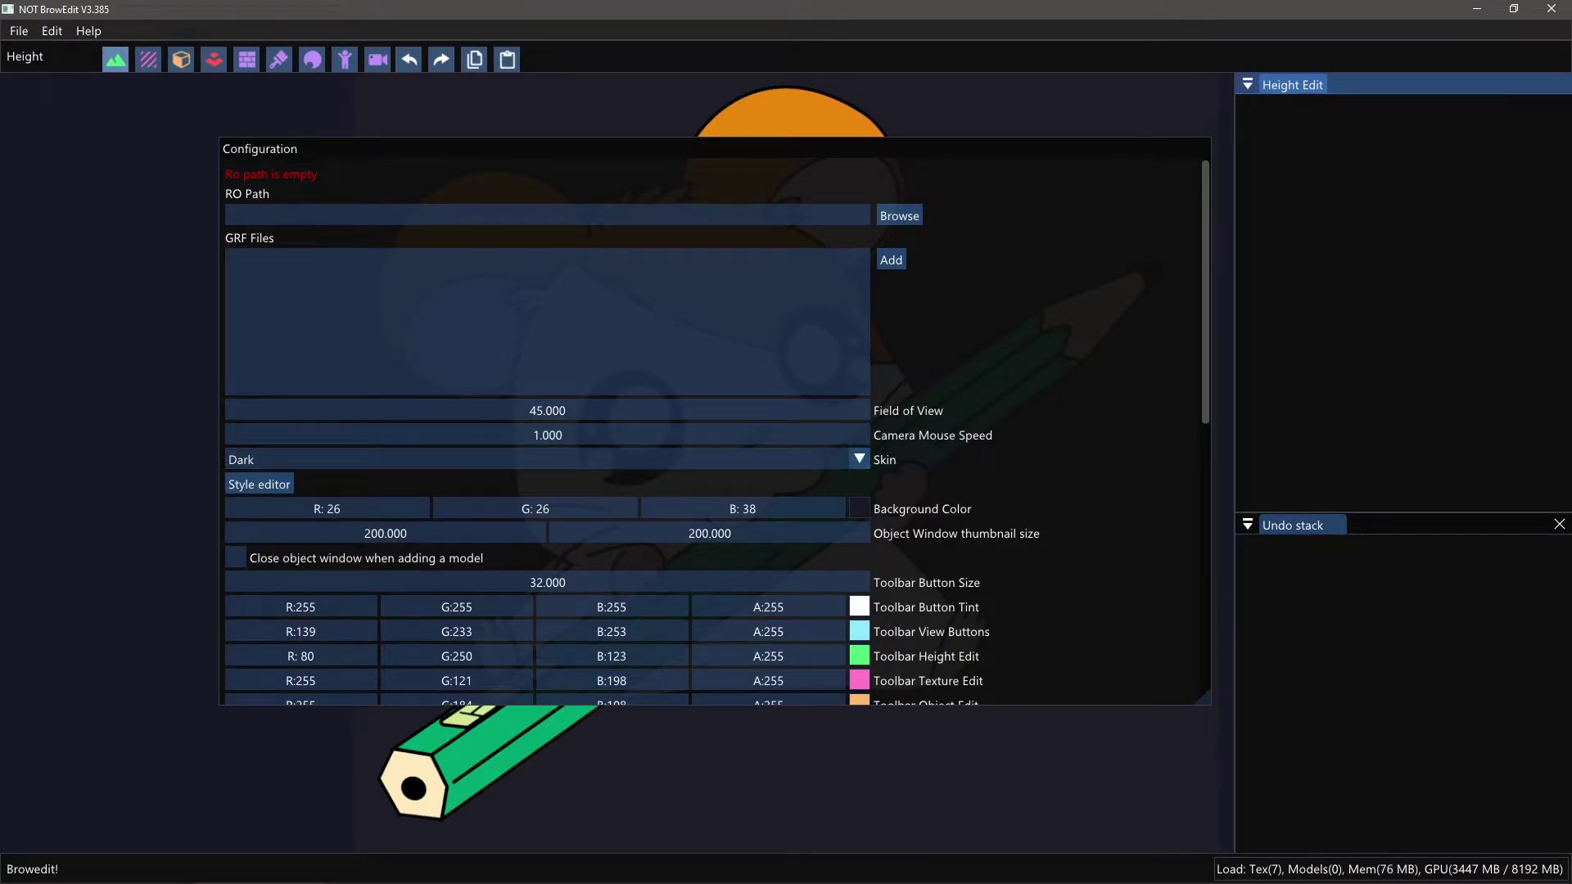
{"action": "left_click_drag", "start_coordinate": [565, 316], "coordinate": [660, 332]}
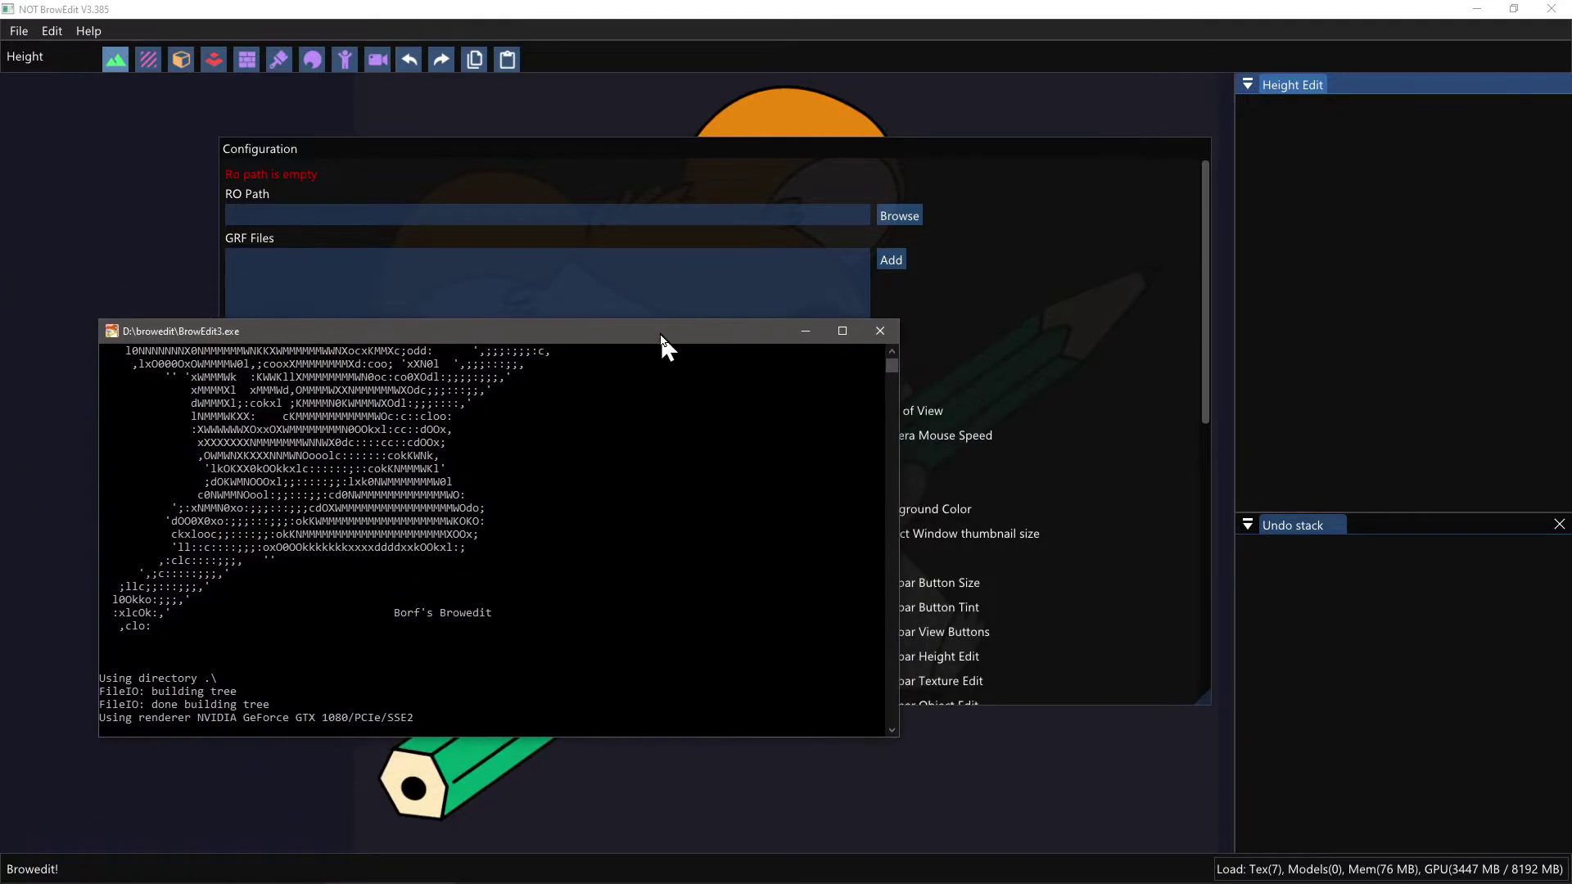
{"action": "left_click", "coordinate": [604, 10]}
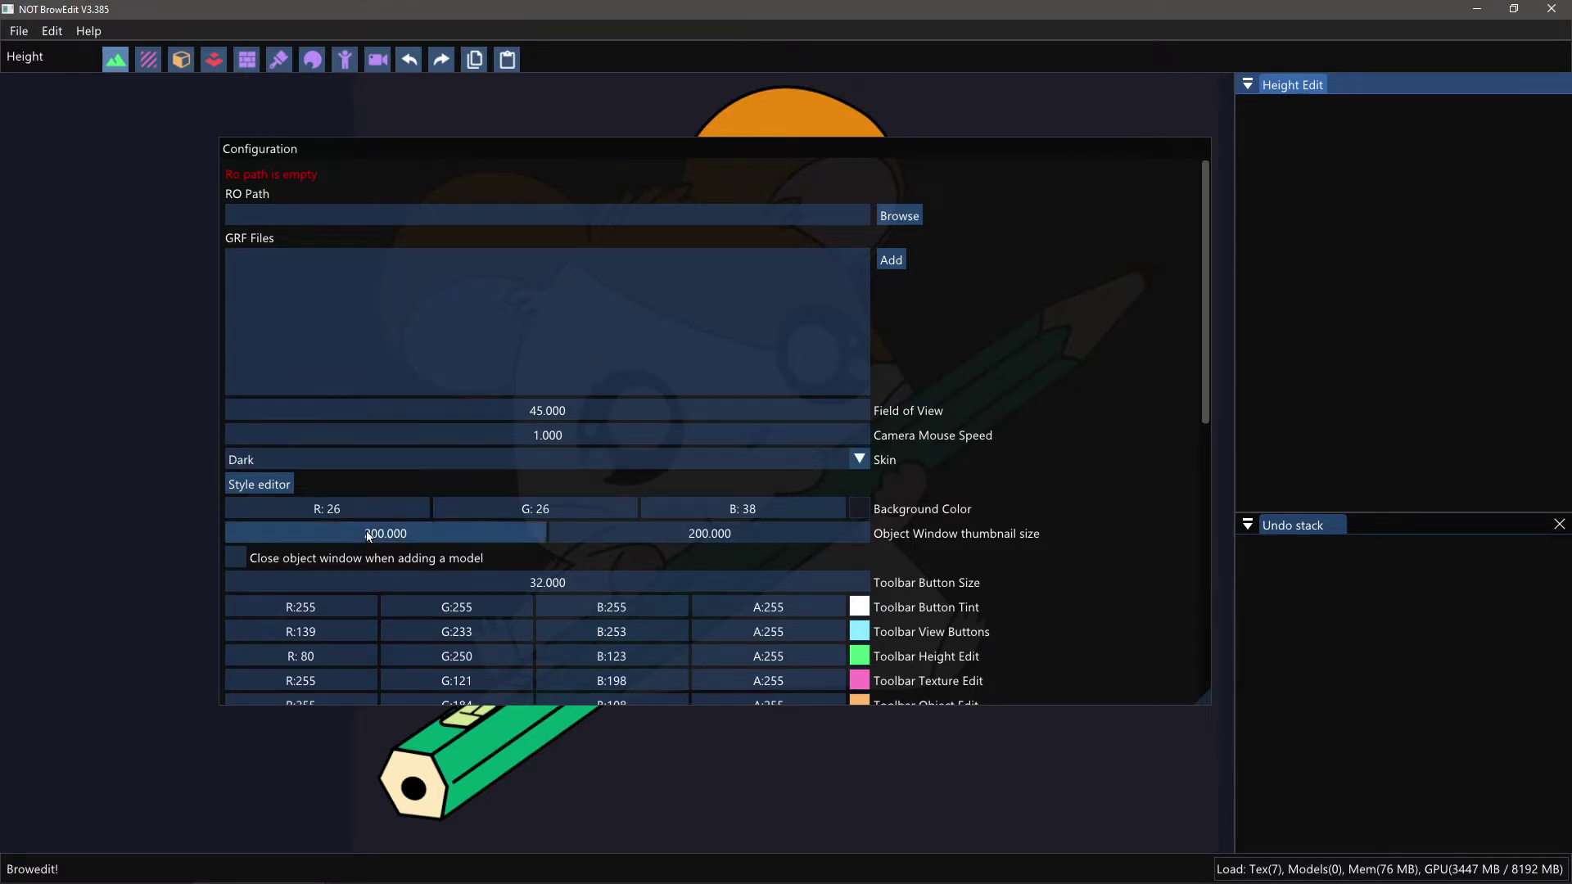
{"action": "scroll", "coordinate": [367, 530], "scroll_direction": "down", "scroll_amount": 6}
{"action": "scroll", "coordinate": [367, 536], "scroll_direction": "down", "scroll_amount": 2}
{"action": "scroll", "coordinate": [366, 536], "scroll_direction": "up", "scroll_amount": 8}
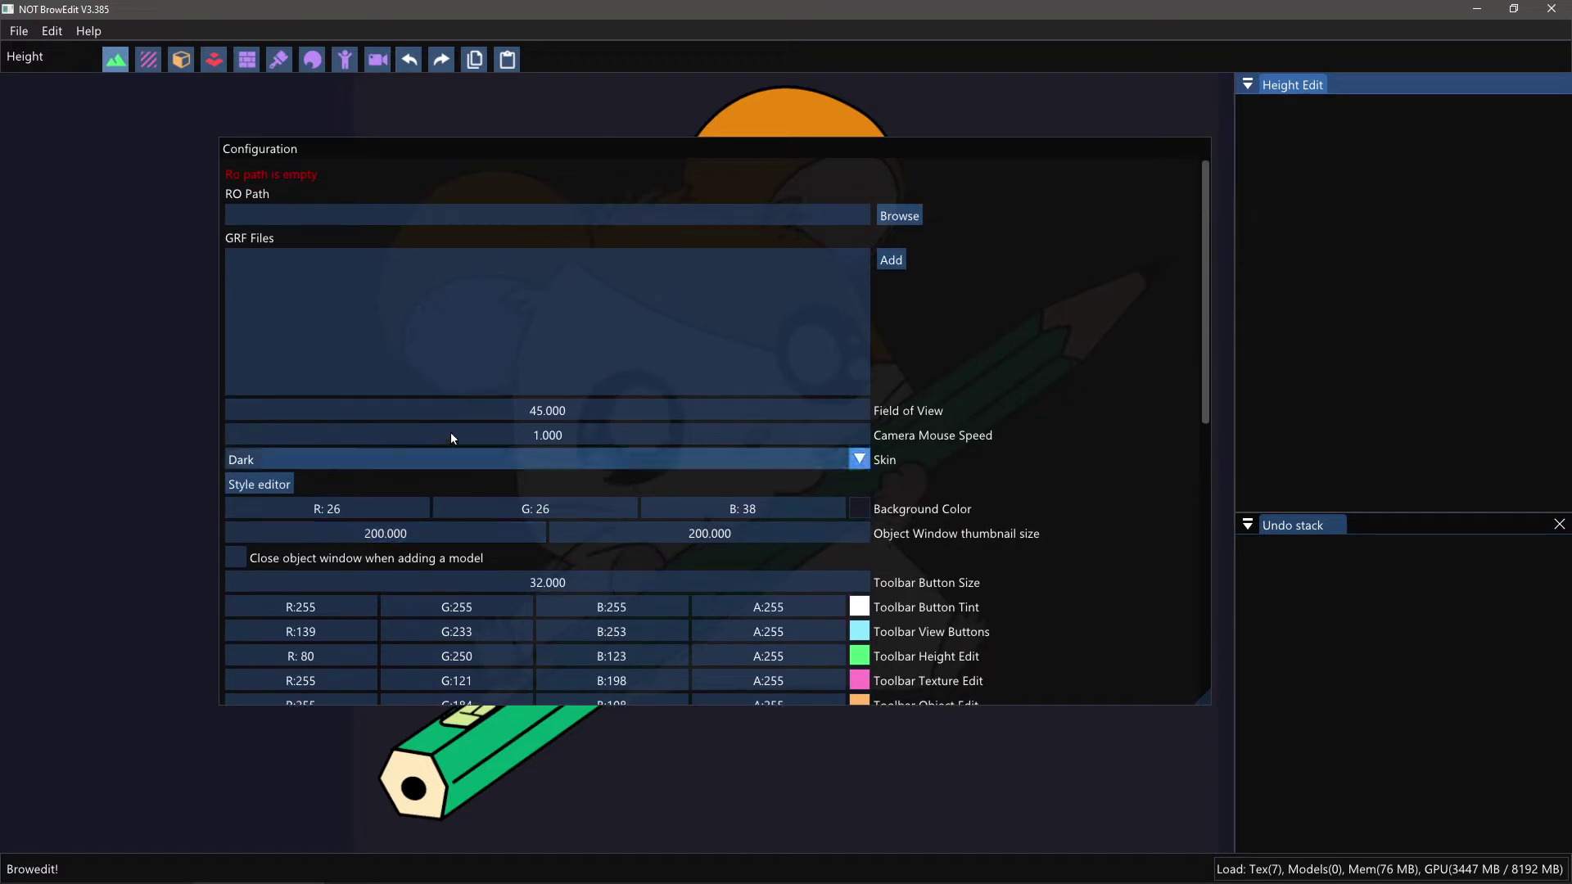
Step: Set the RO path to RO\ and add RO\data.grf to the configuration's GRF files
{"action": "left_click", "coordinate": [266, 210]}
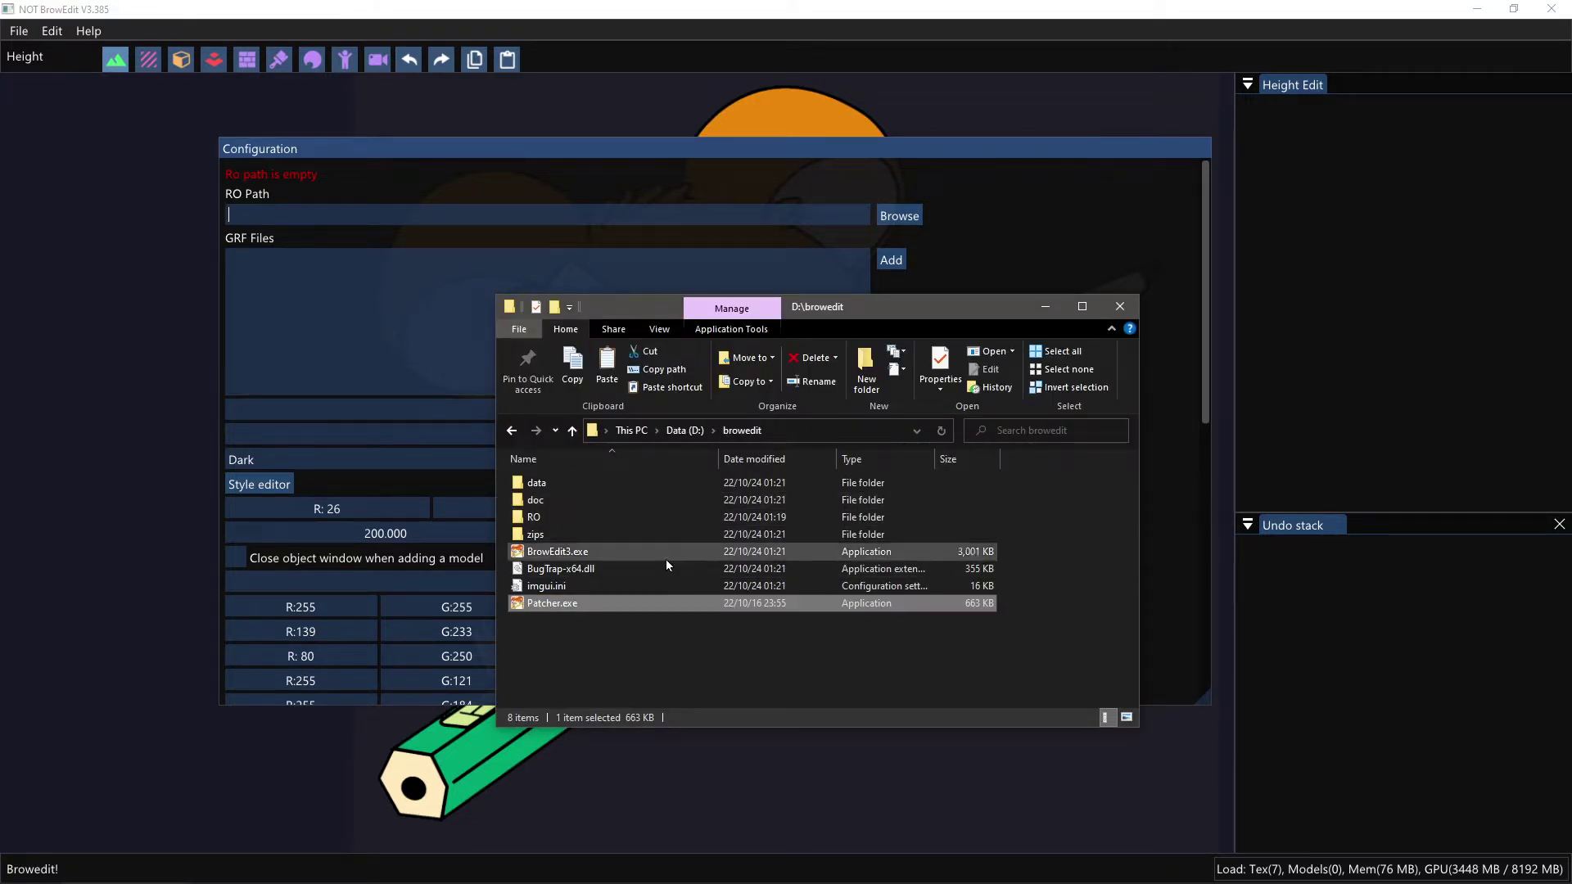
{"action": "double_click", "coordinate": [543, 516]}
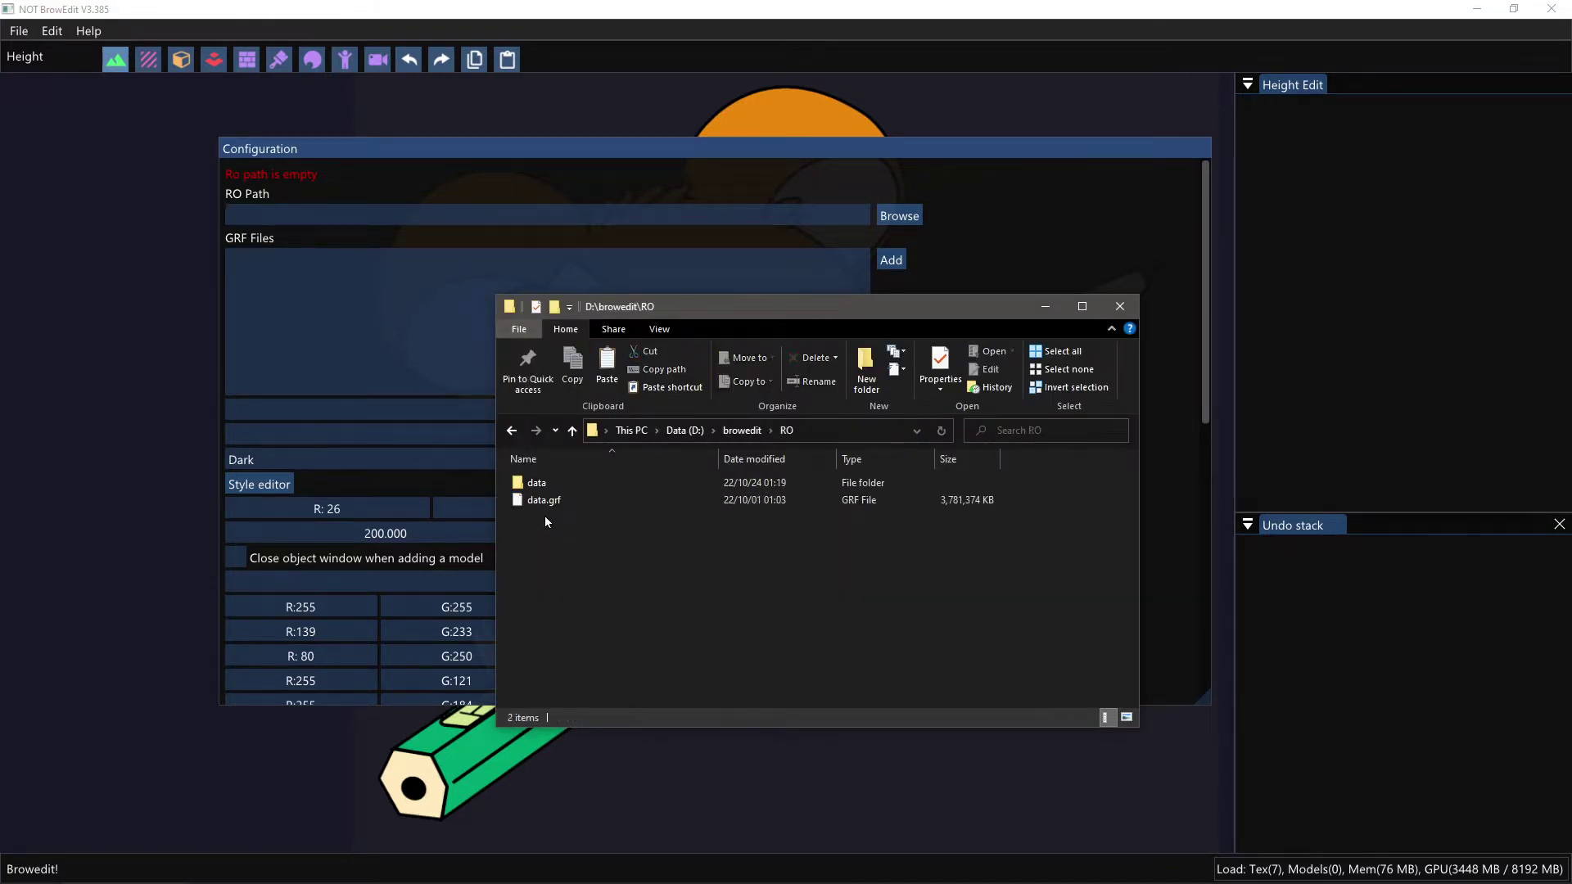
{"action": "left_click", "coordinate": [319, 207]}
{"action": "type", "text": "RO\\"}
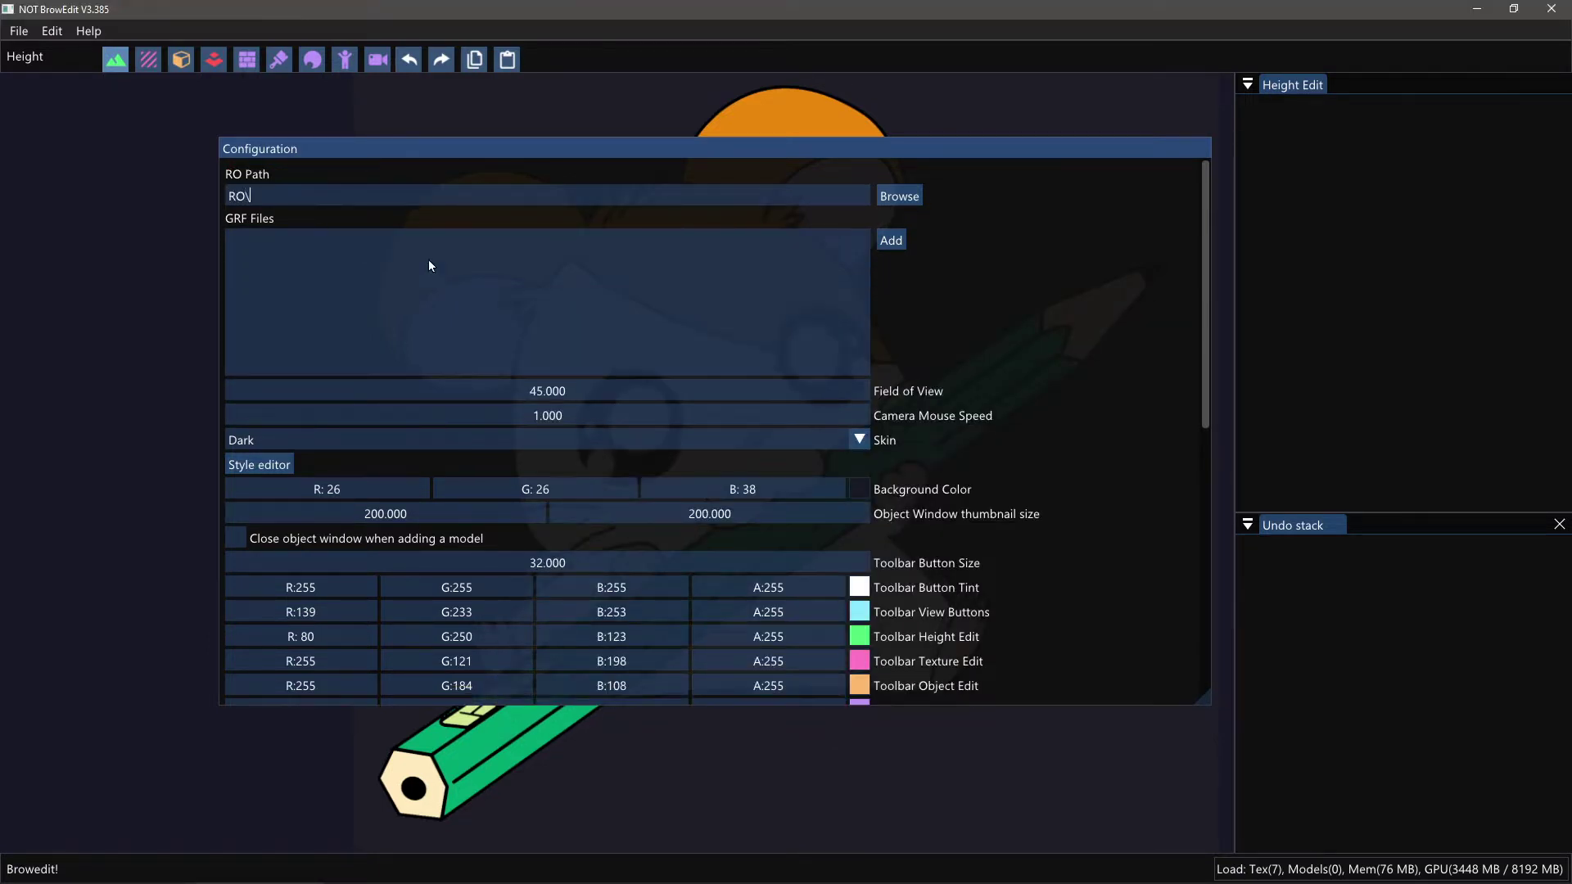
{"action": "left_click", "coordinate": [892, 244]}
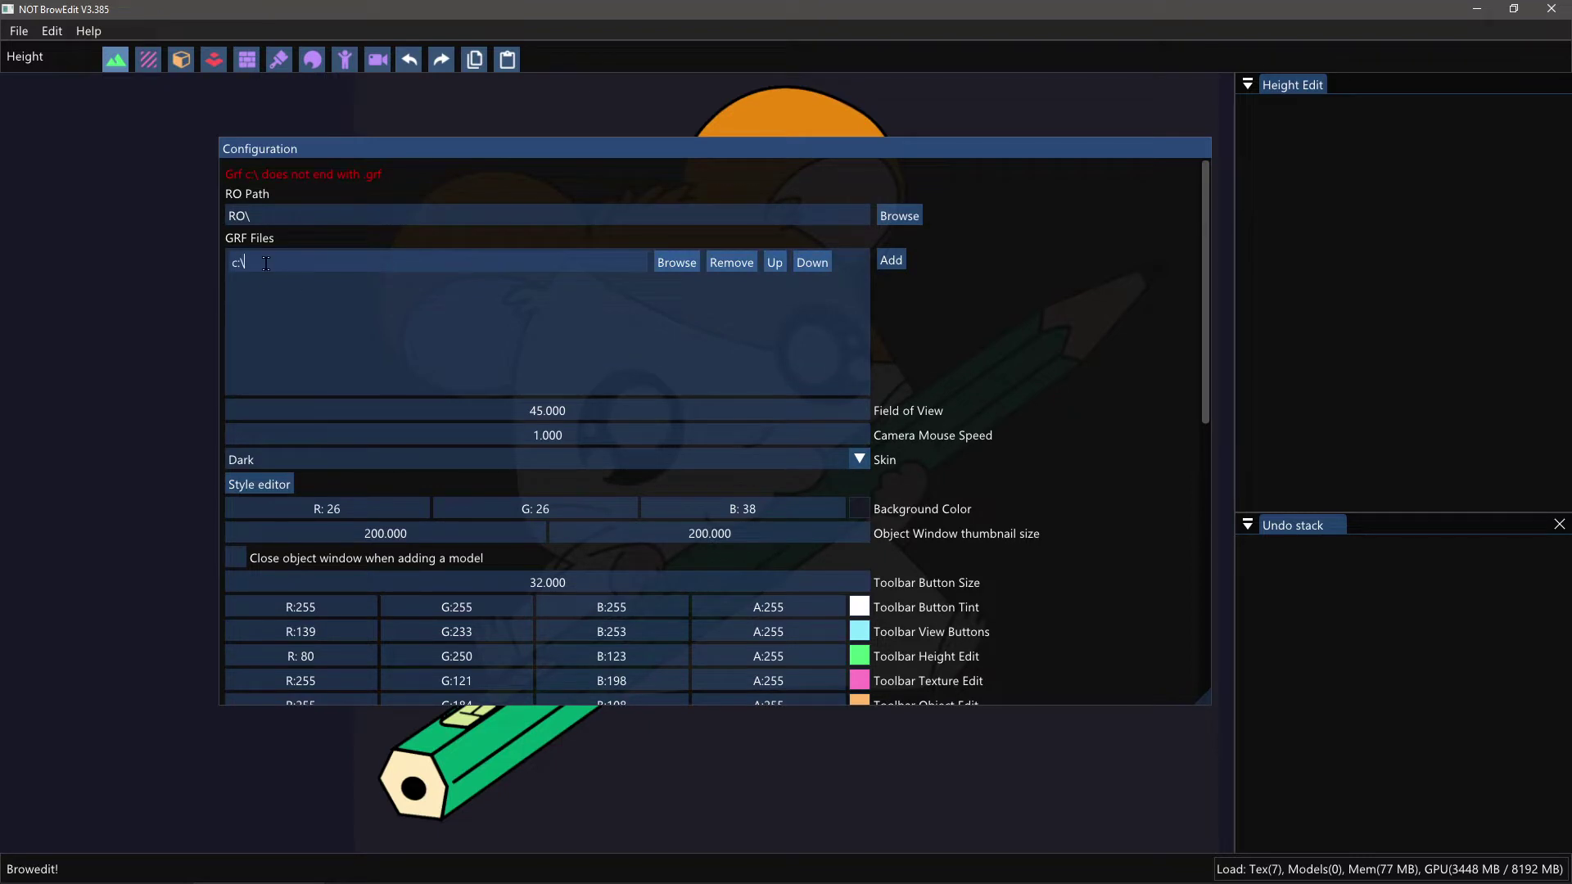
{"action": "type", "text": "RO\\data.grf"}
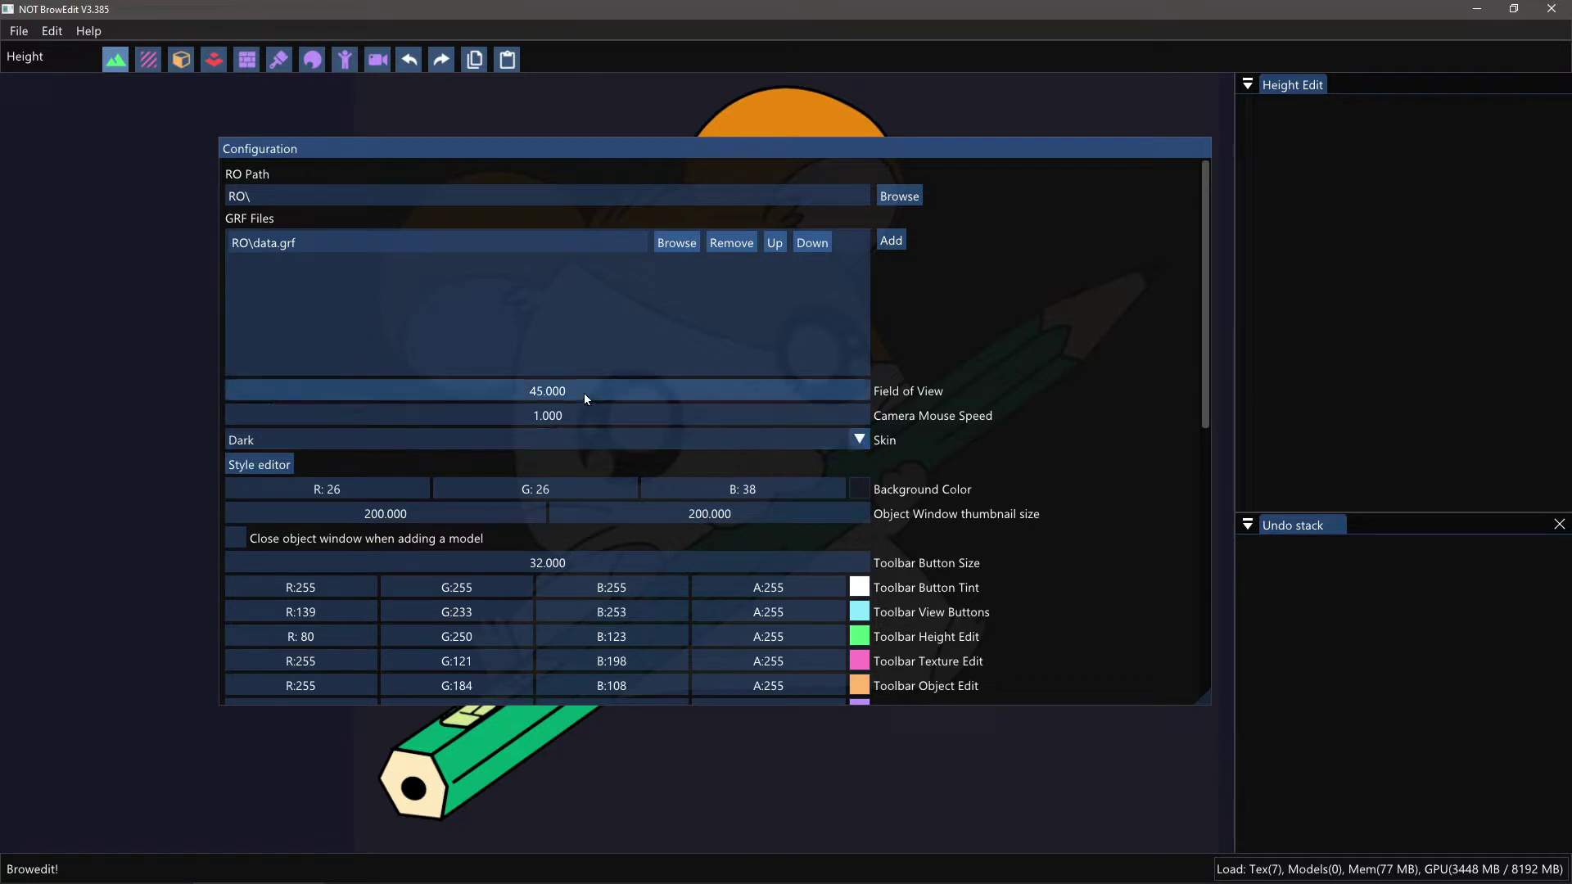
Step: Try the Light skin for the editor interface and return it to Dark
{"action": "left_click", "coordinate": [548, 440]}
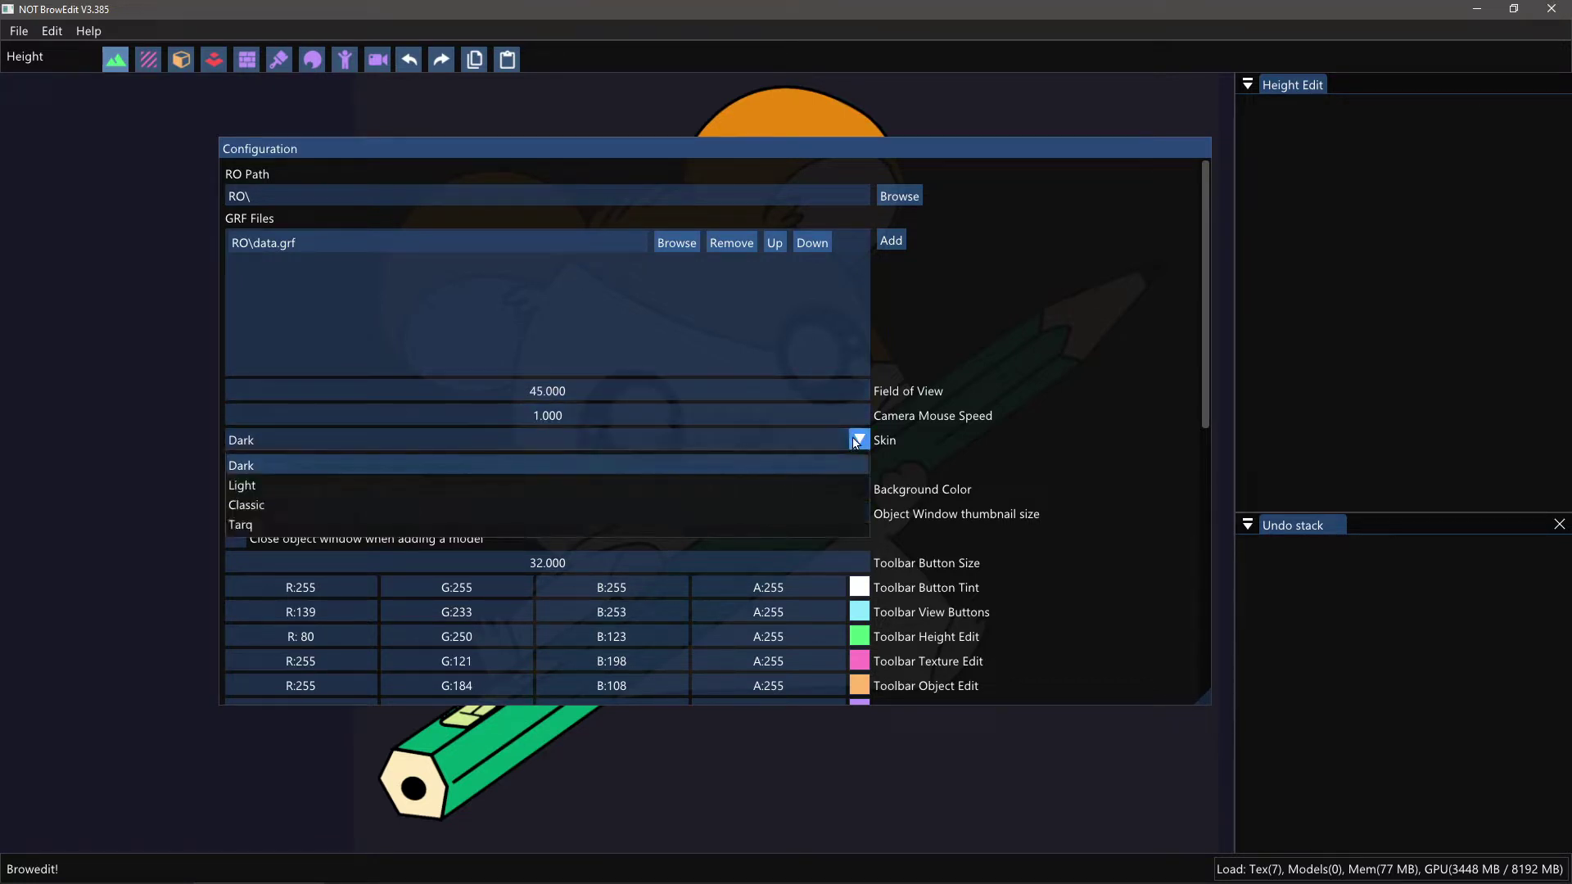
{"action": "left_click", "coordinate": [419, 486]}
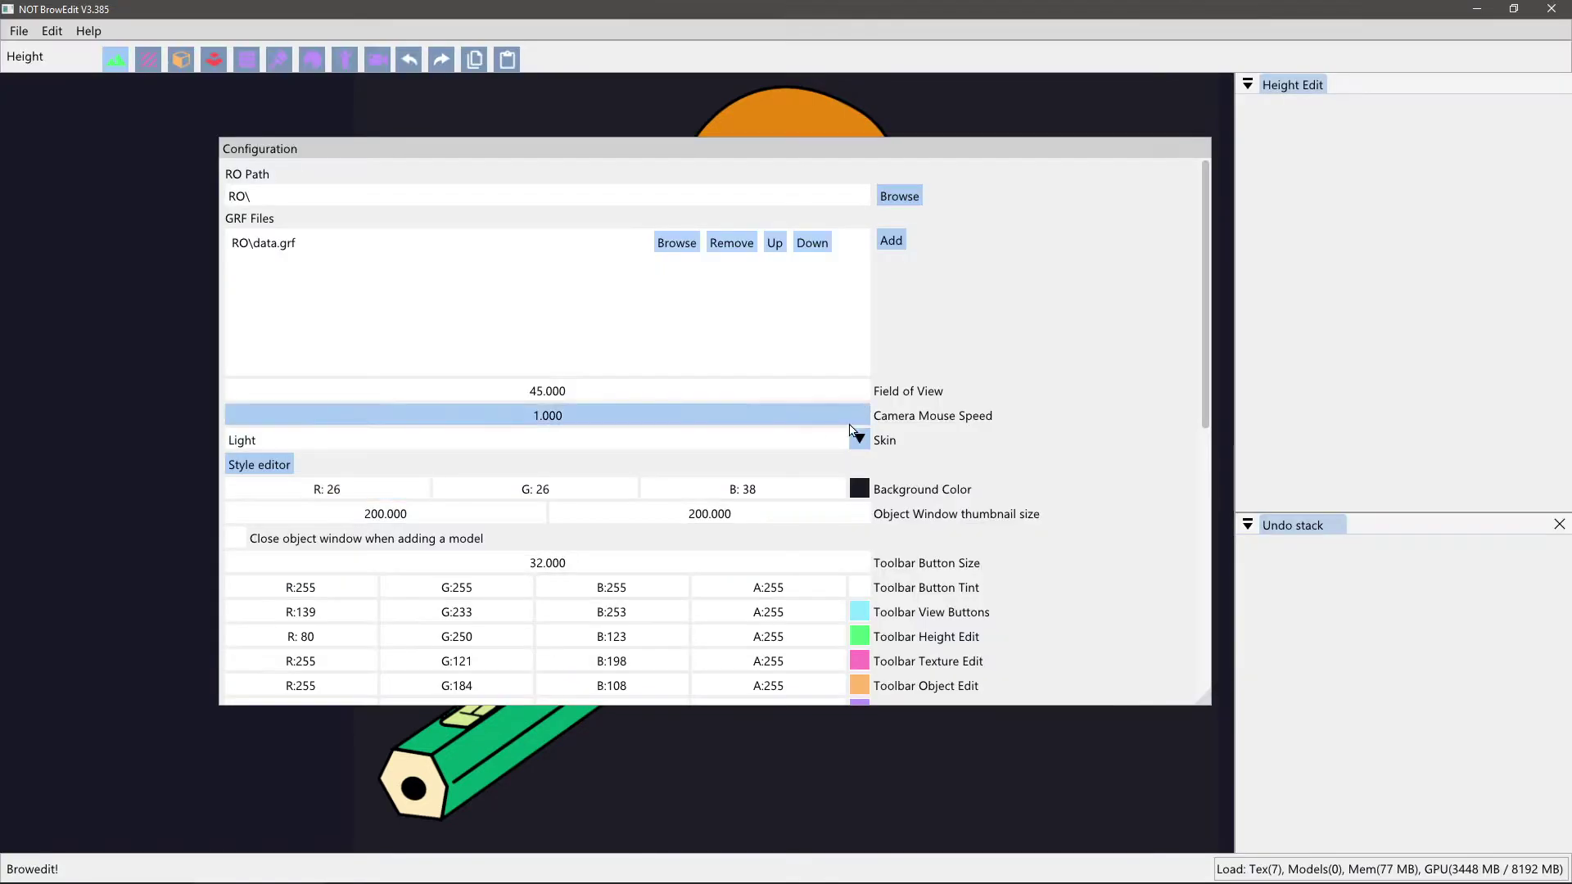
{"action": "left_click", "coordinate": [858, 439]}
{"action": "left_click", "coordinate": [773, 466]}
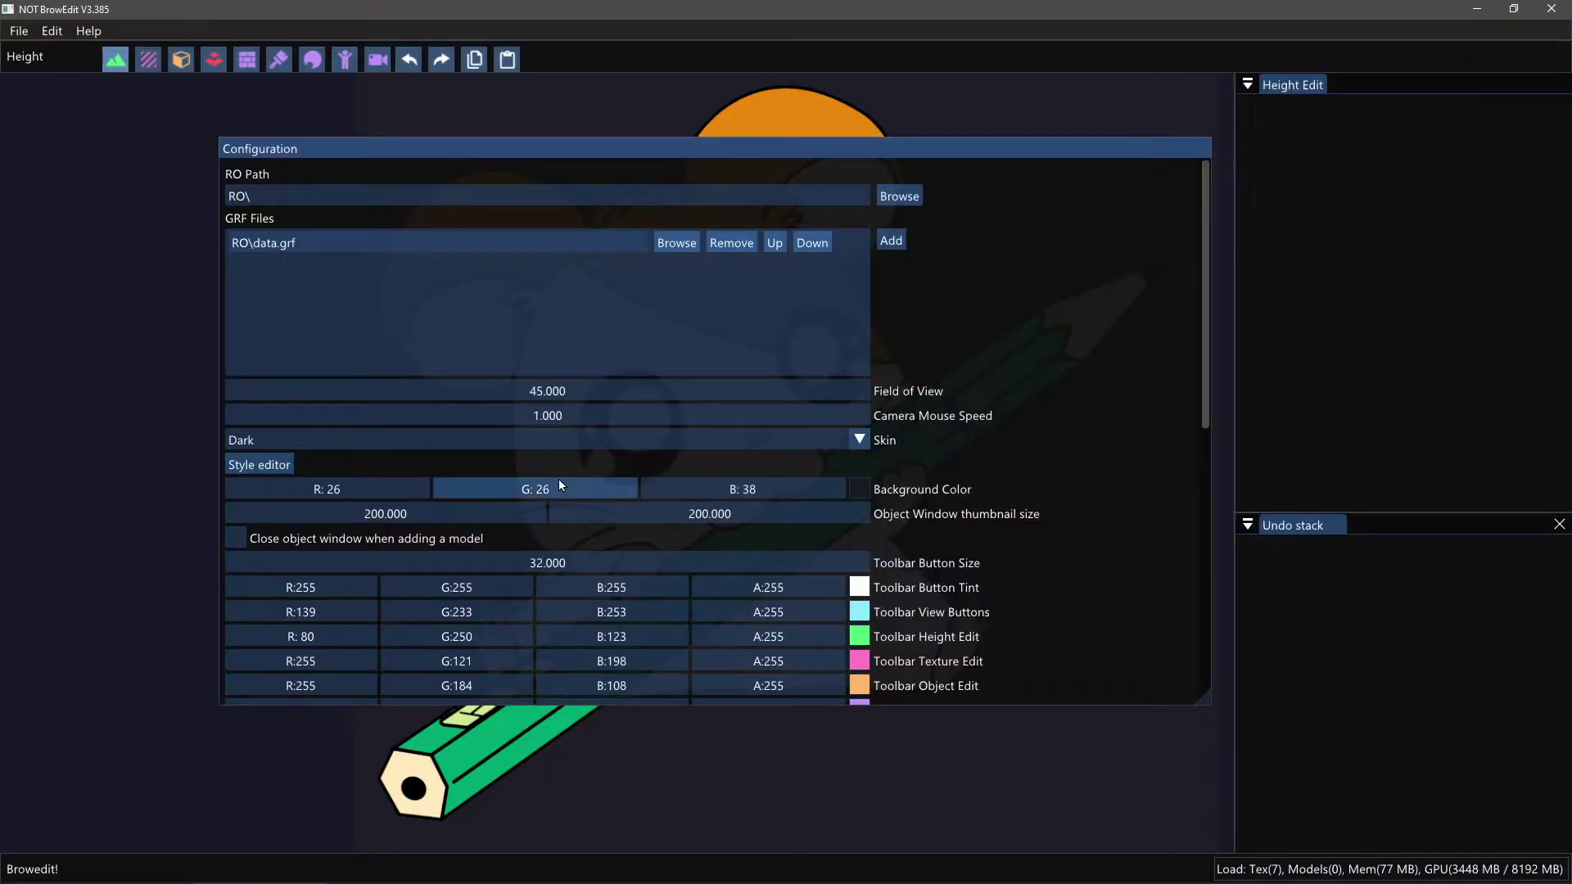
Step: Set the GRF Editor path to C:\Program Files (x86)\GRF Editor\ and save the configuration
{"action": "scroll", "coordinate": [559, 478], "scroll_direction": "down", "scroll_amount": 1}
{"action": "scroll", "coordinate": [560, 484], "scroll_direction": "down", "scroll_amount": 3}
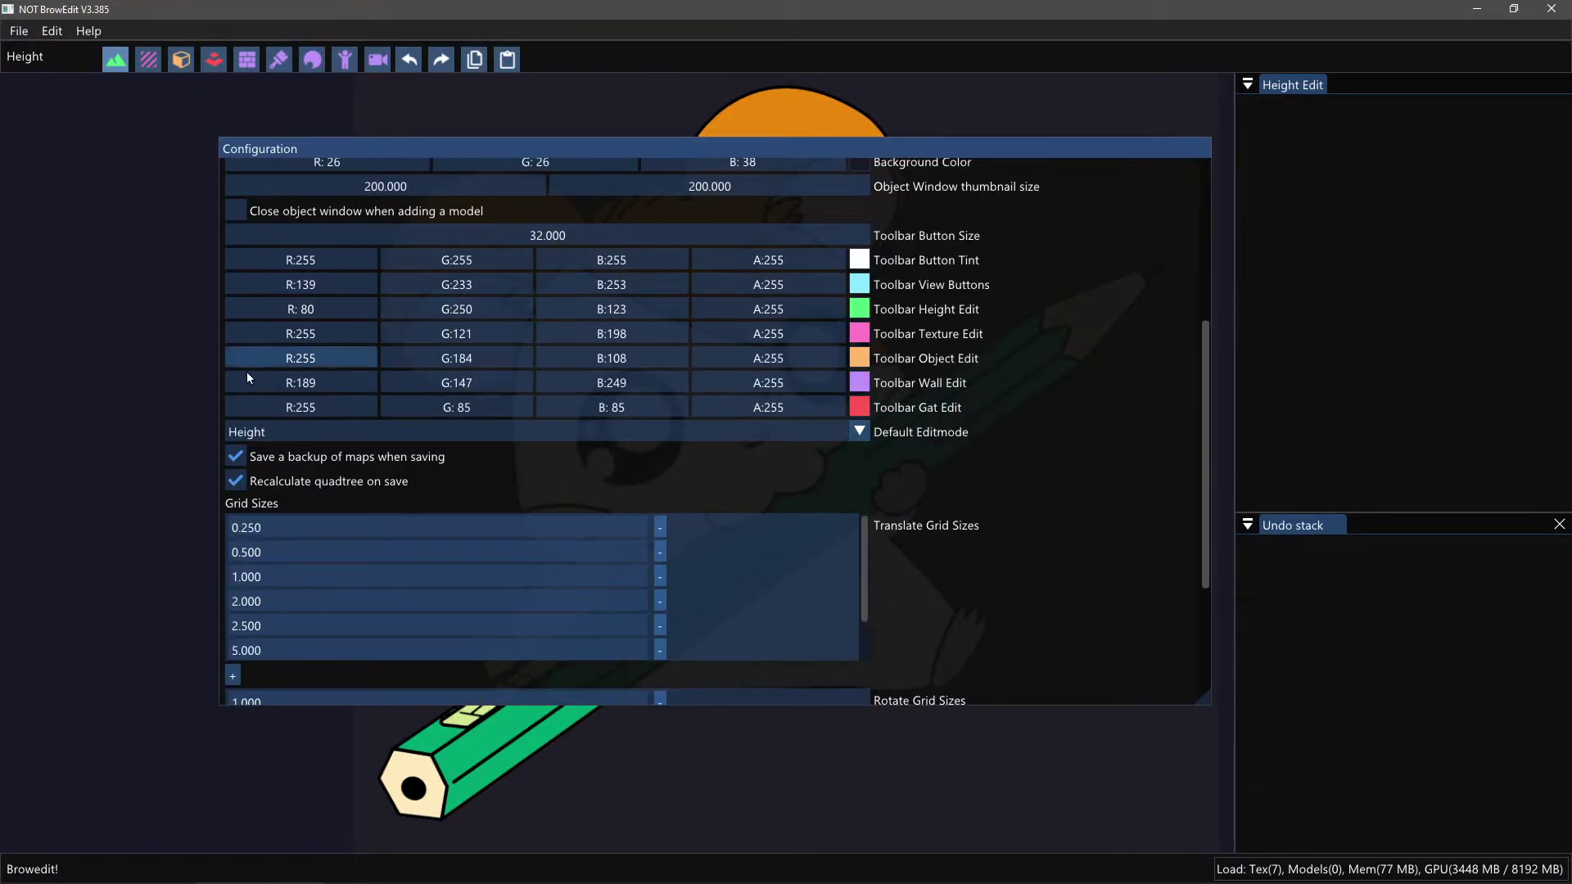
{"action": "scroll", "coordinate": [356, 459], "scroll_direction": "down", "scroll_amount": 3}
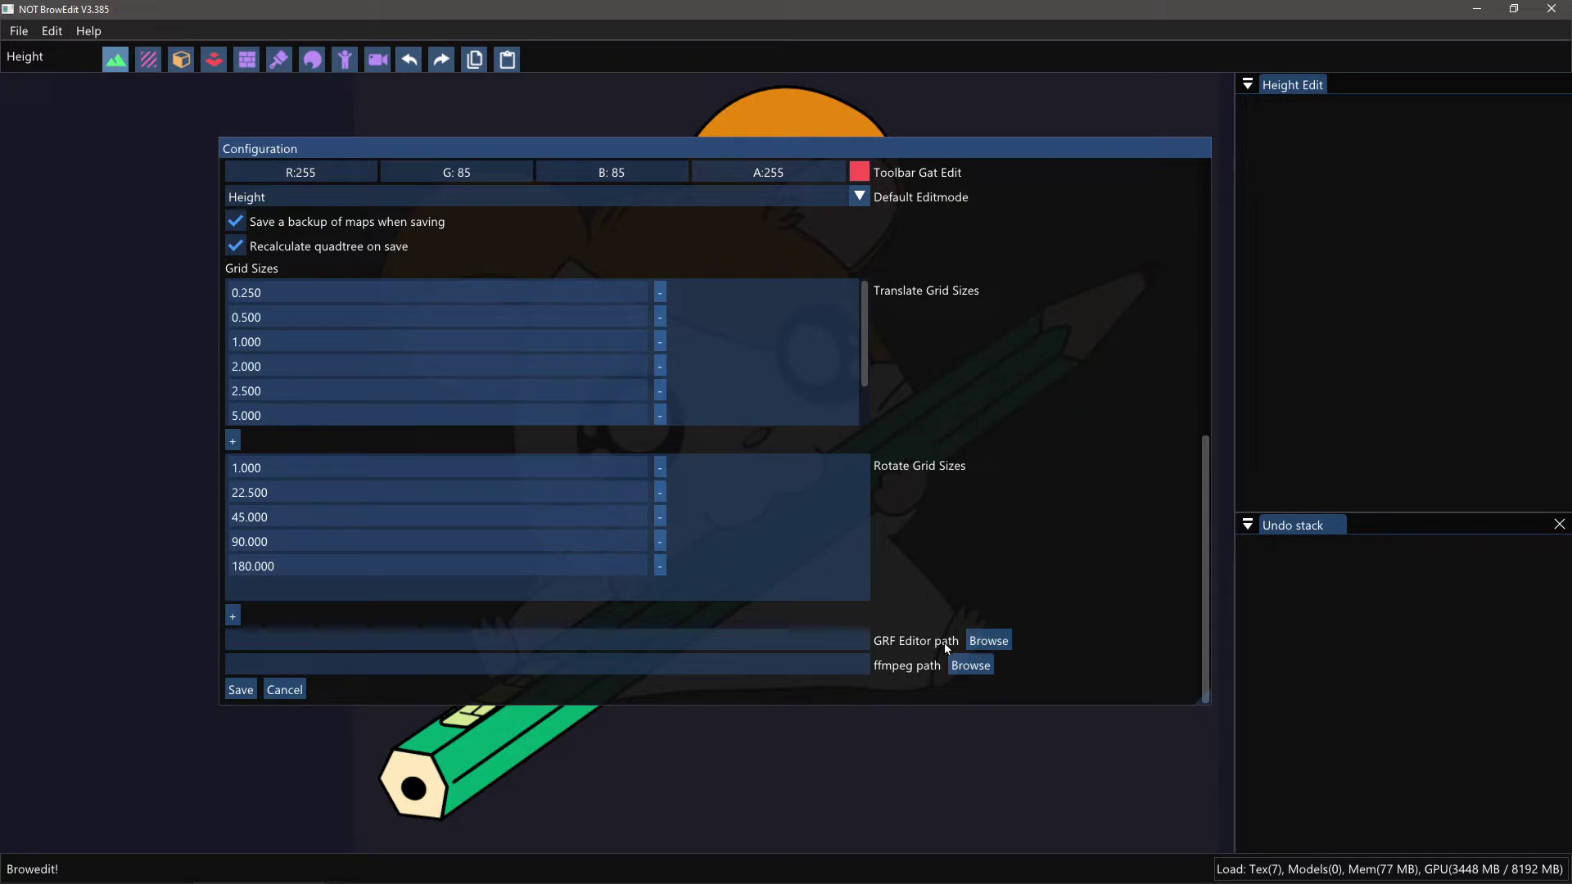
{"action": "left_click", "coordinate": [982, 643]}
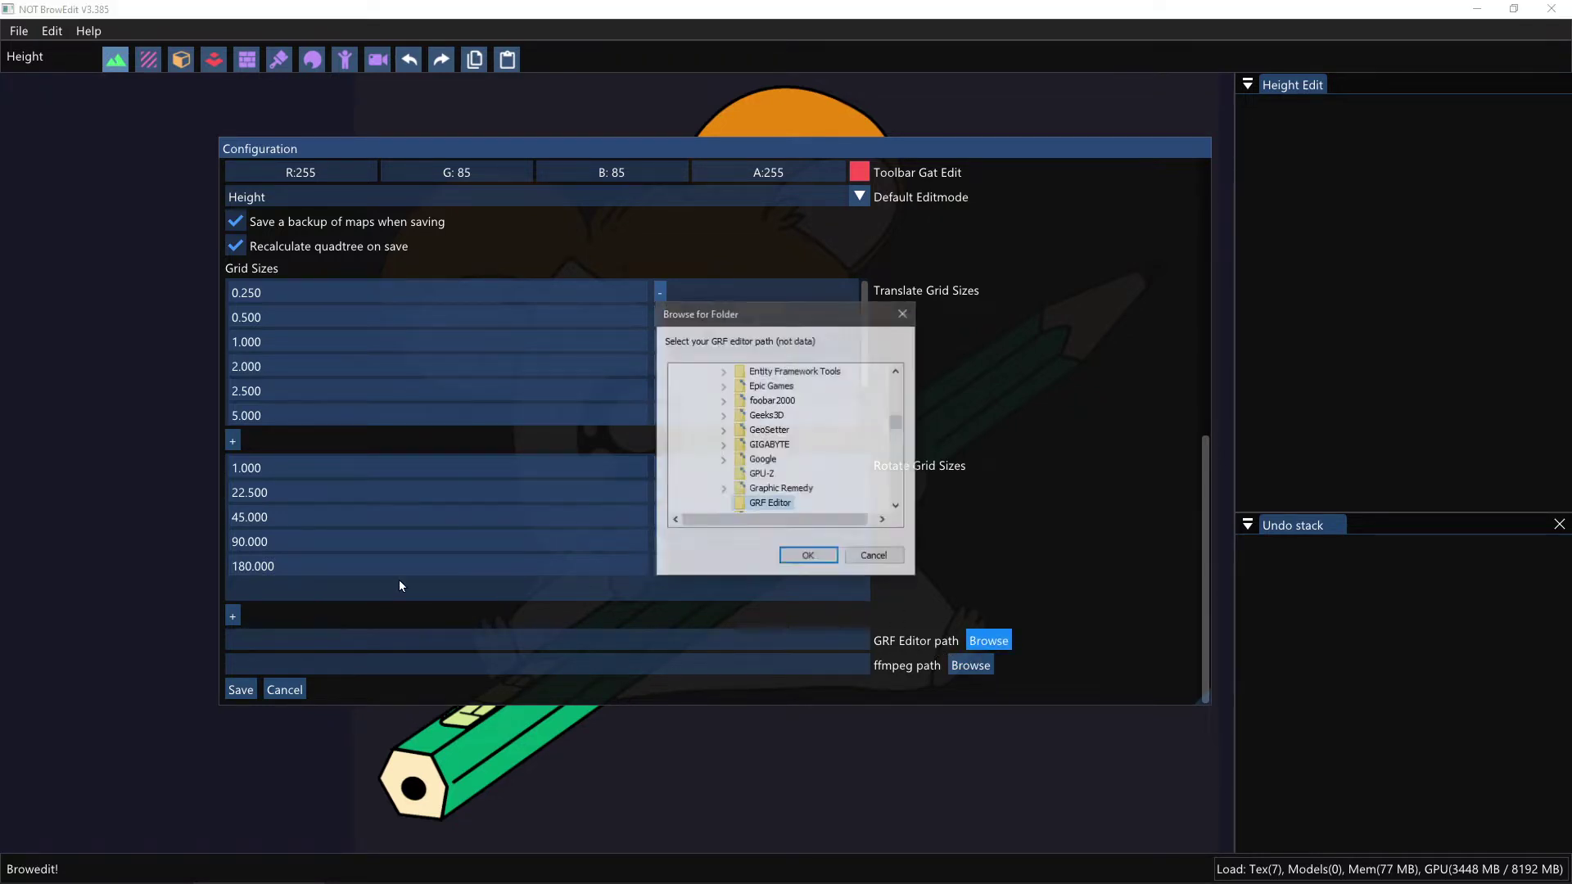
{"action": "left_click", "coordinate": [792, 553]}
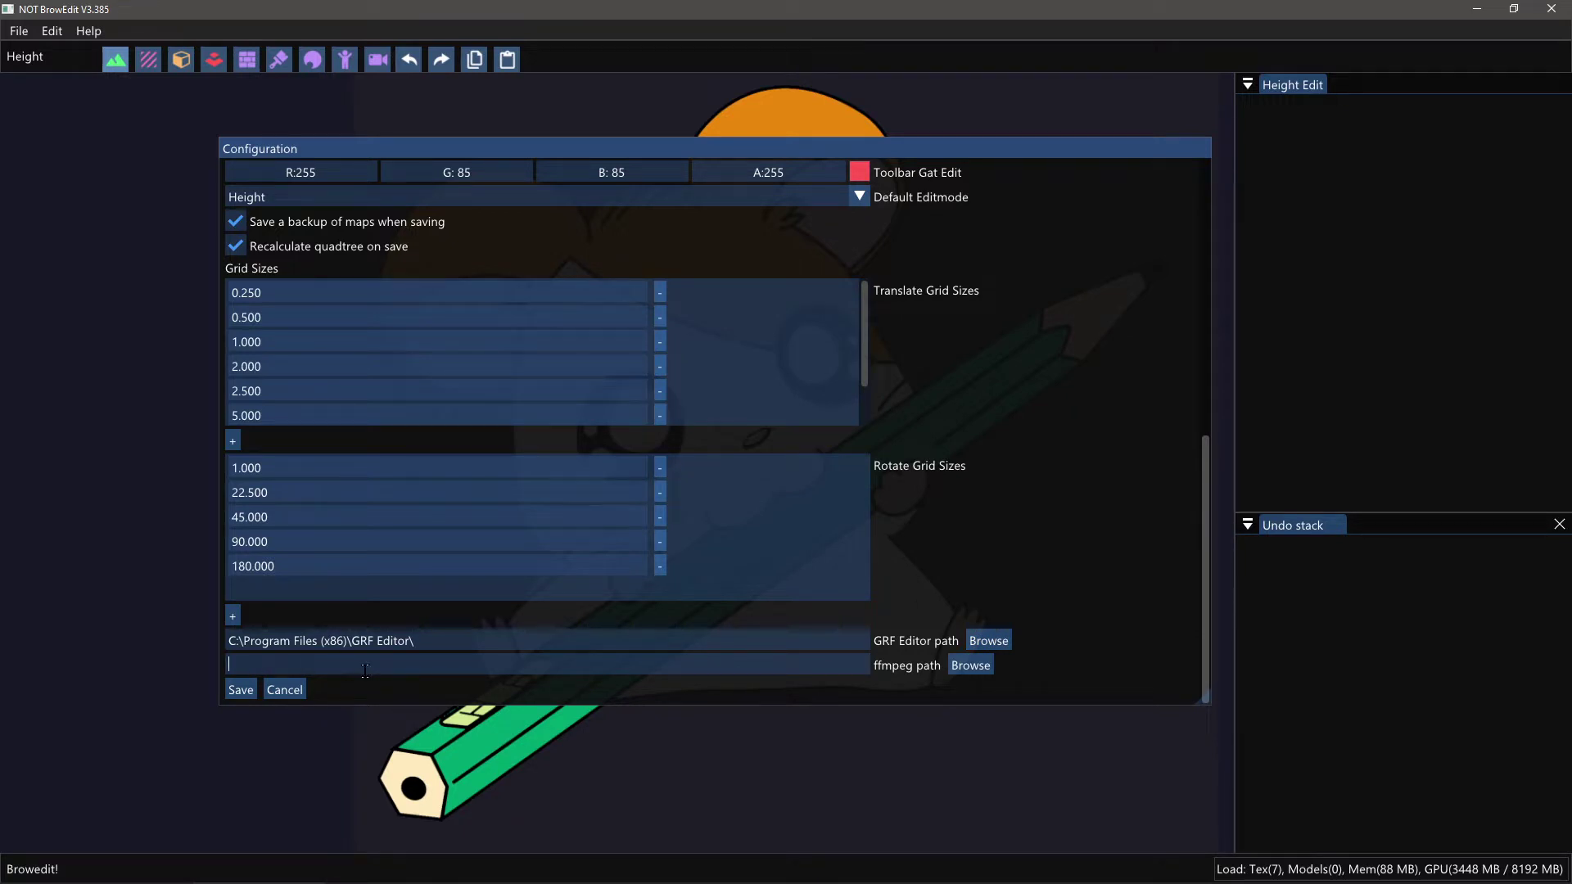
{"action": "left_click", "coordinate": [239, 694]}
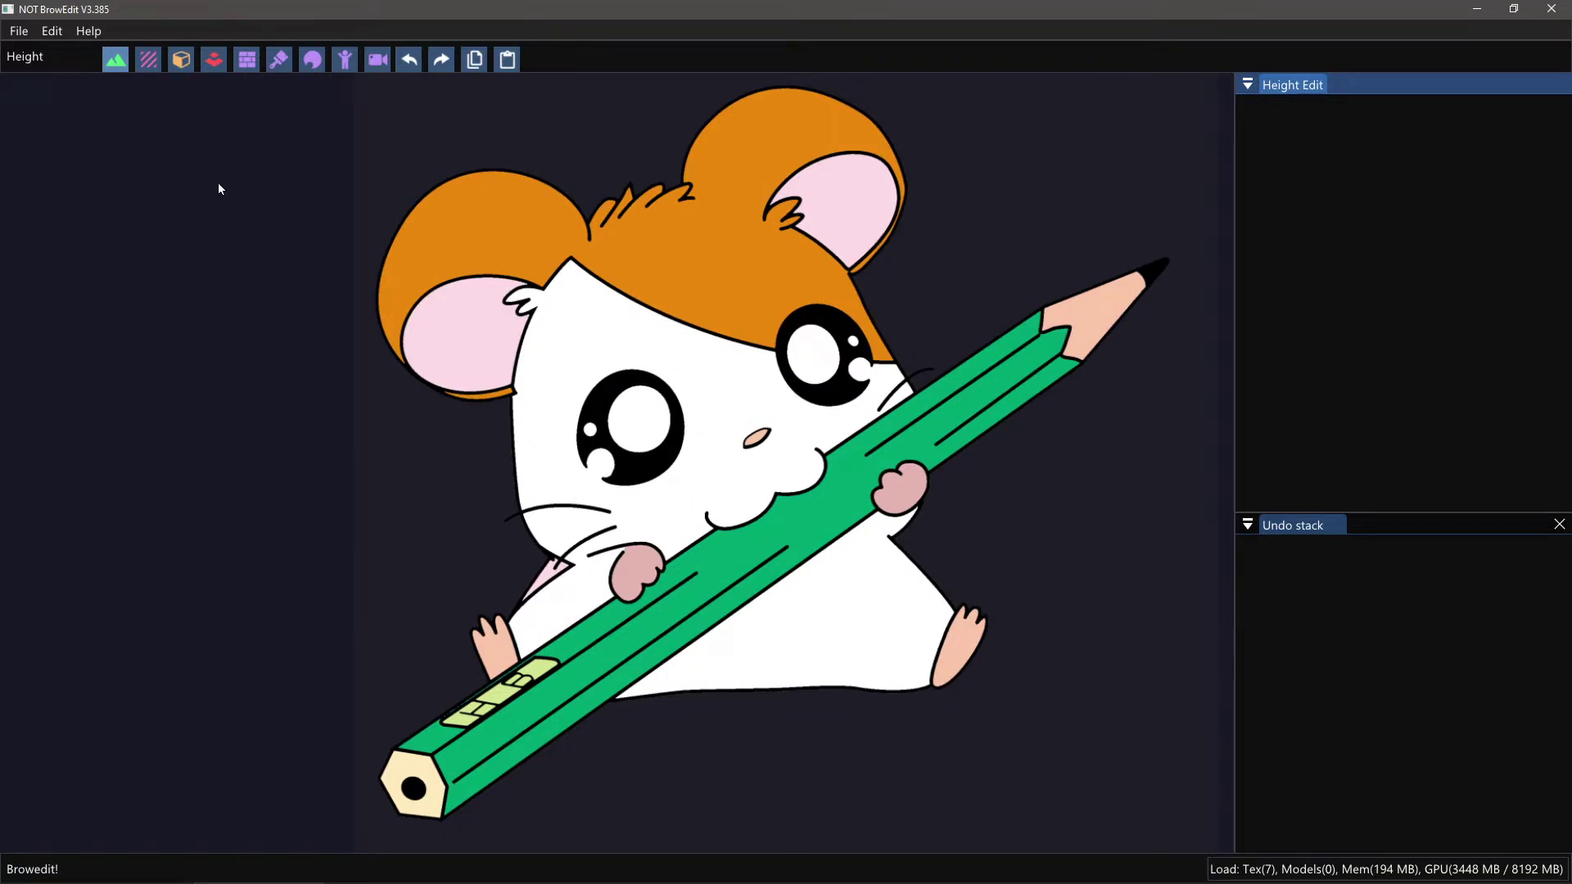
Step: Filter the available maps by "pront" and open data\prontera.rsw
{"action": "left_click", "coordinate": [16, 32]}
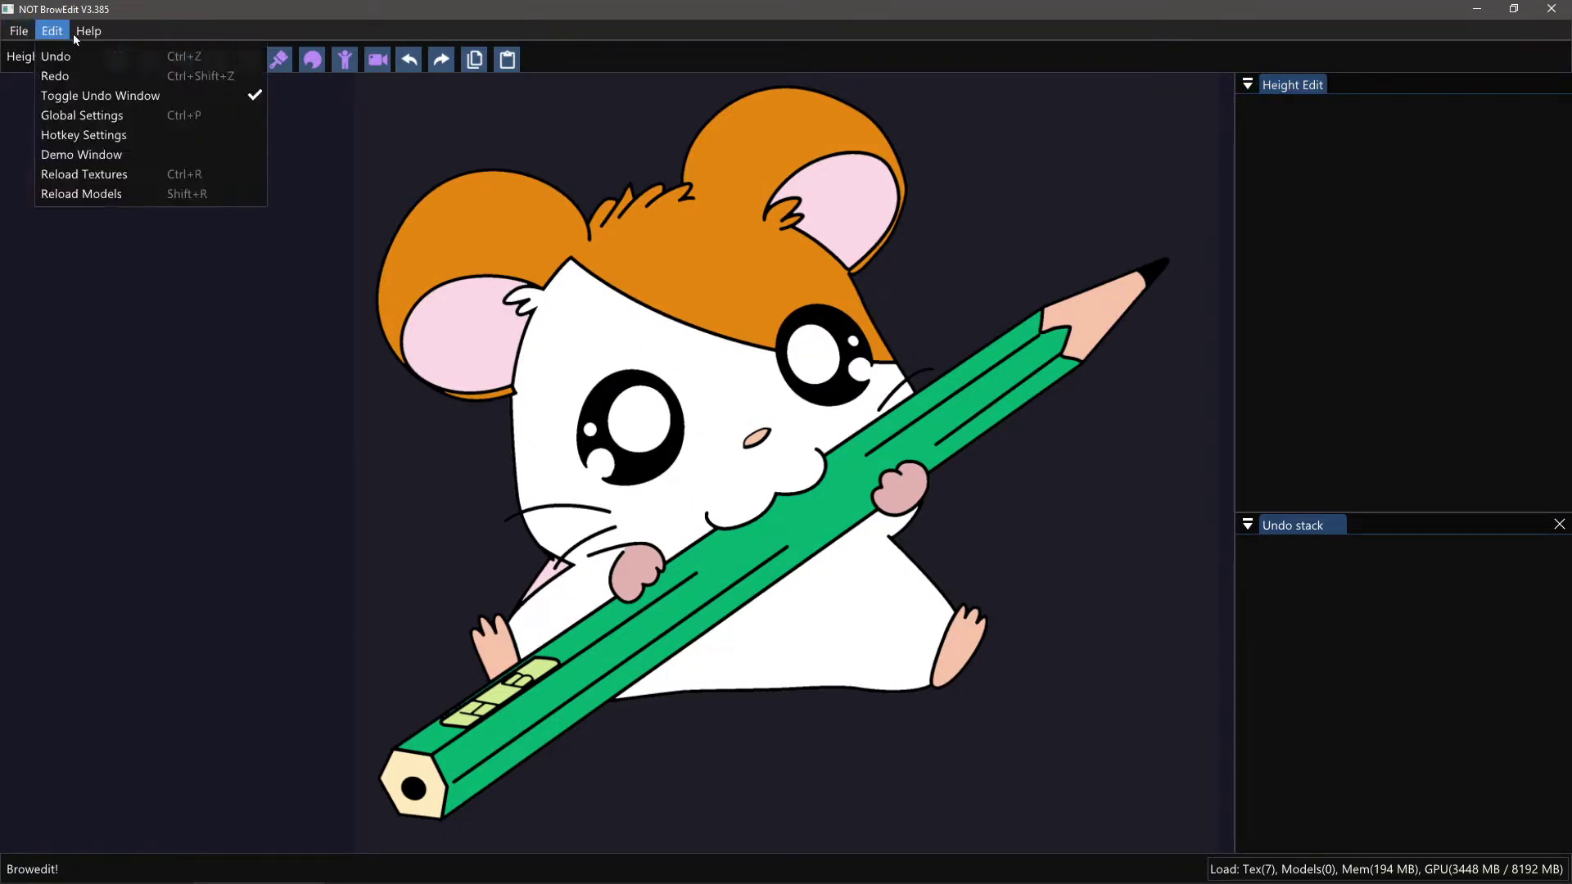
{"action": "mouse_move", "coordinate": [18, 31]}
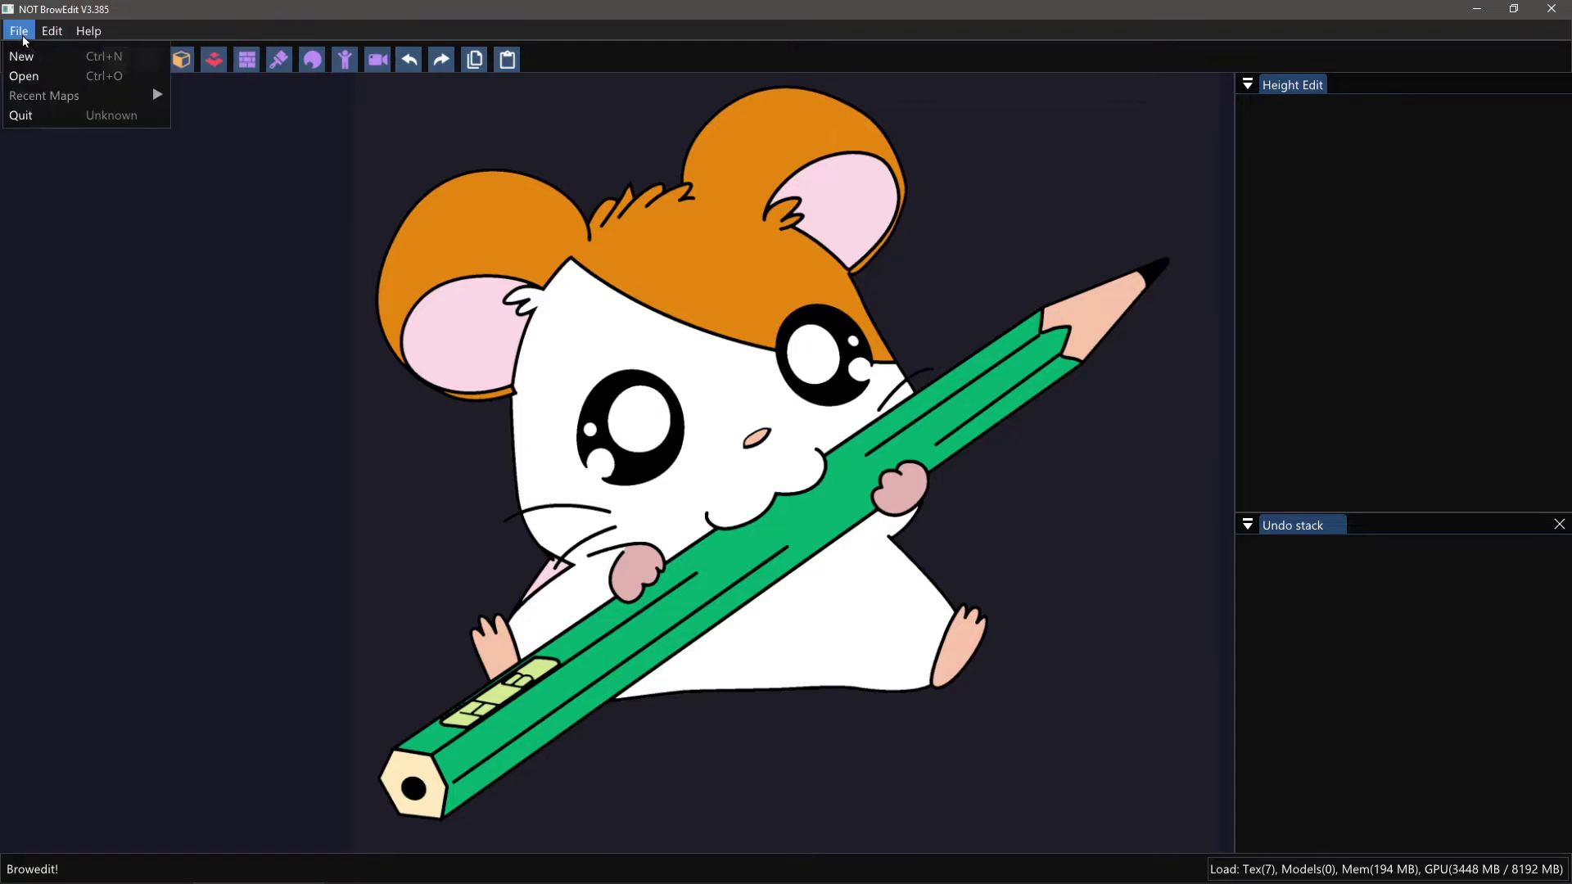
{"action": "left_click", "coordinate": [35, 78]}
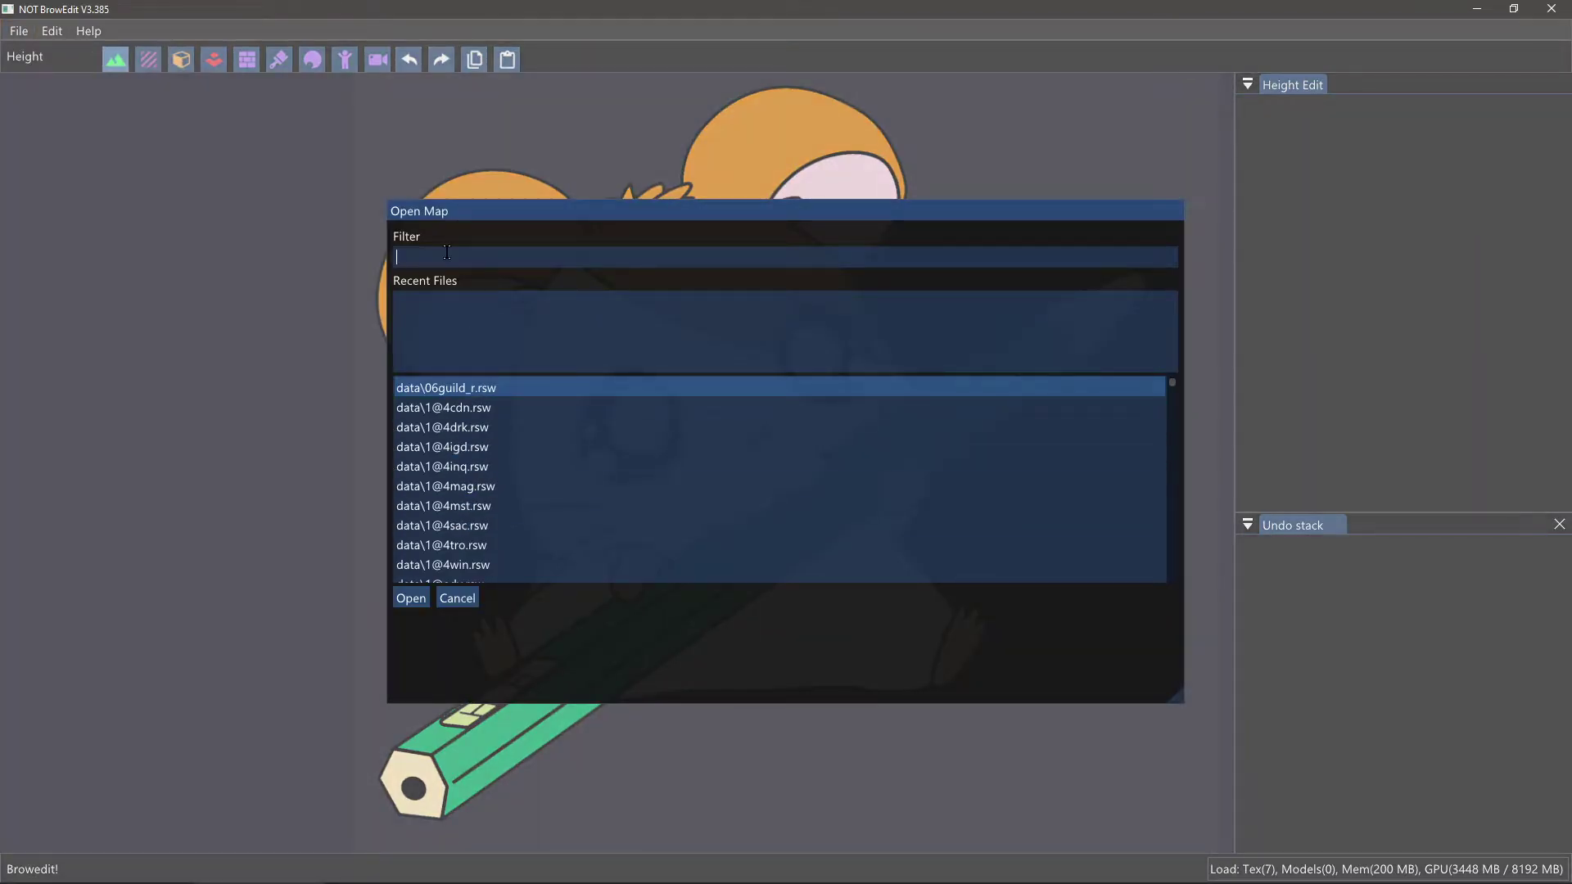
{"action": "type", "text": "pront"}
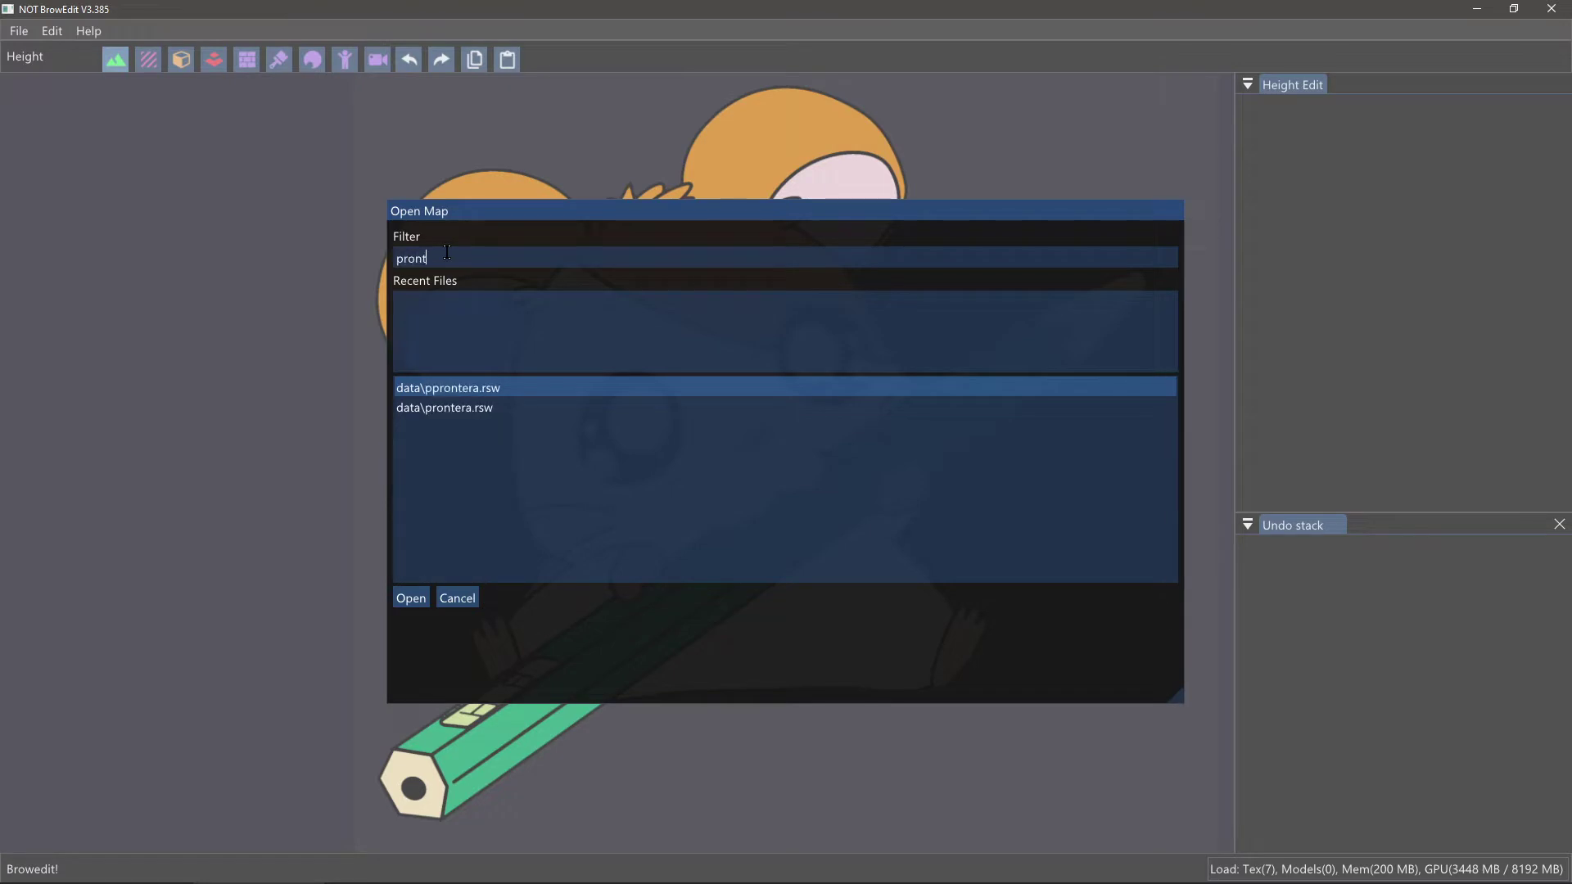
{"action": "left_click", "coordinate": [464, 409]}
{"action": "key", "text": "Return"}
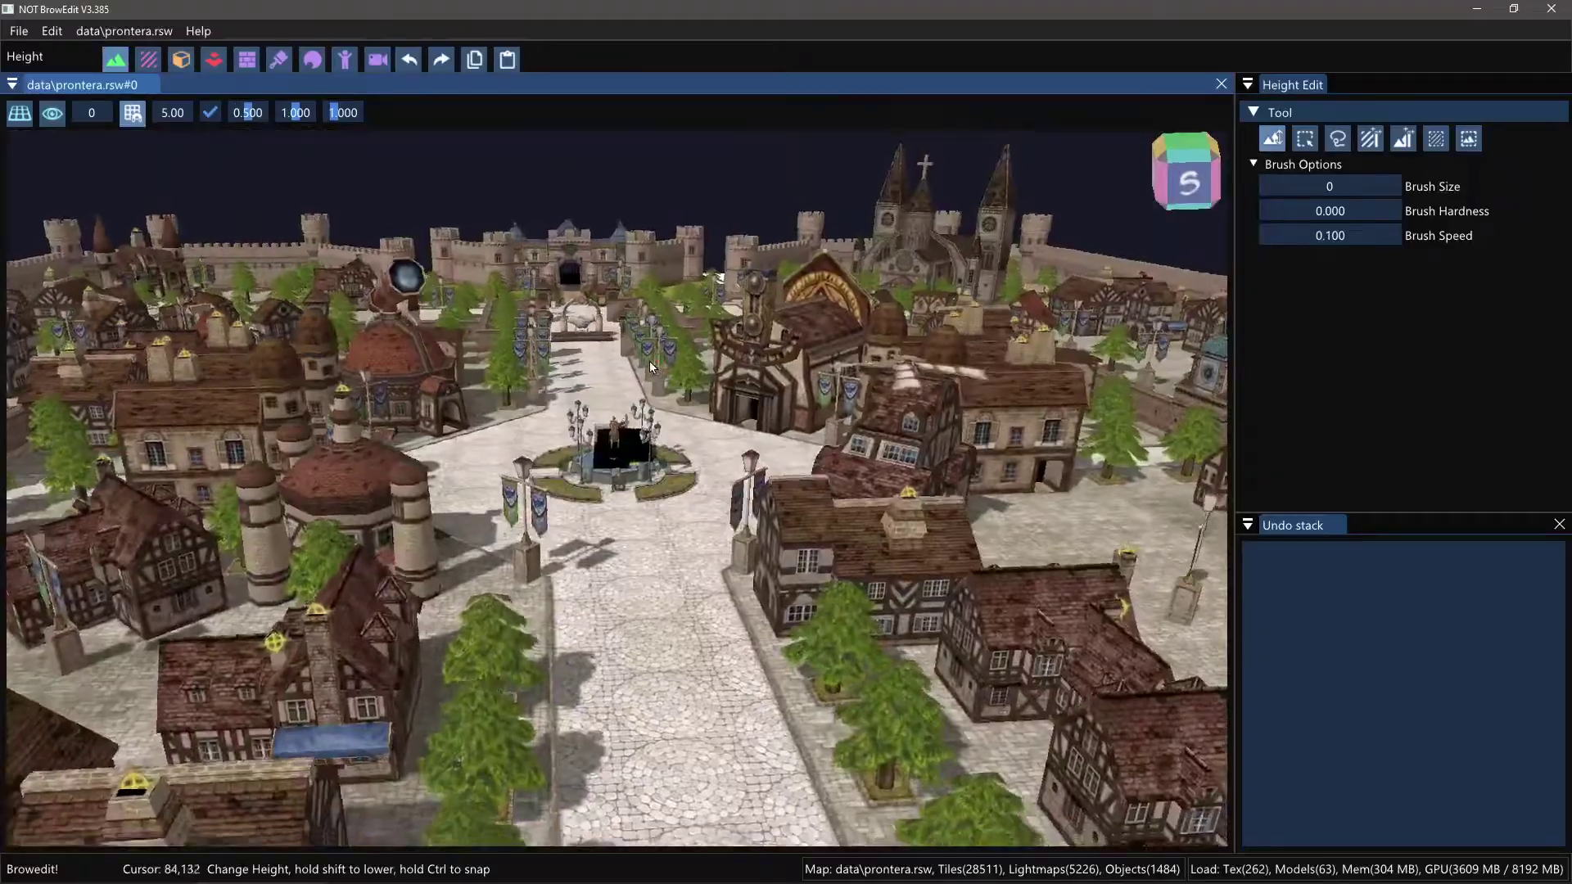
Step: Examine the Prontera map around the central fountain from different angles, positions and distances
{"action": "right_click_drag", "start_coordinate": [650, 362], "coordinate": [501, 369]}
{"action": "scroll", "coordinate": [581, 451], "scroll_direction": "up", "scroll_amount": 5}
{"action": "right_click_drag", "start_coordinate": [501, 368], "coordinate": [552, 397], "text": "shift"}
{"action": "right_click_drag", "start_coordinate": [453, 428], "coordinate": [556, 385]}
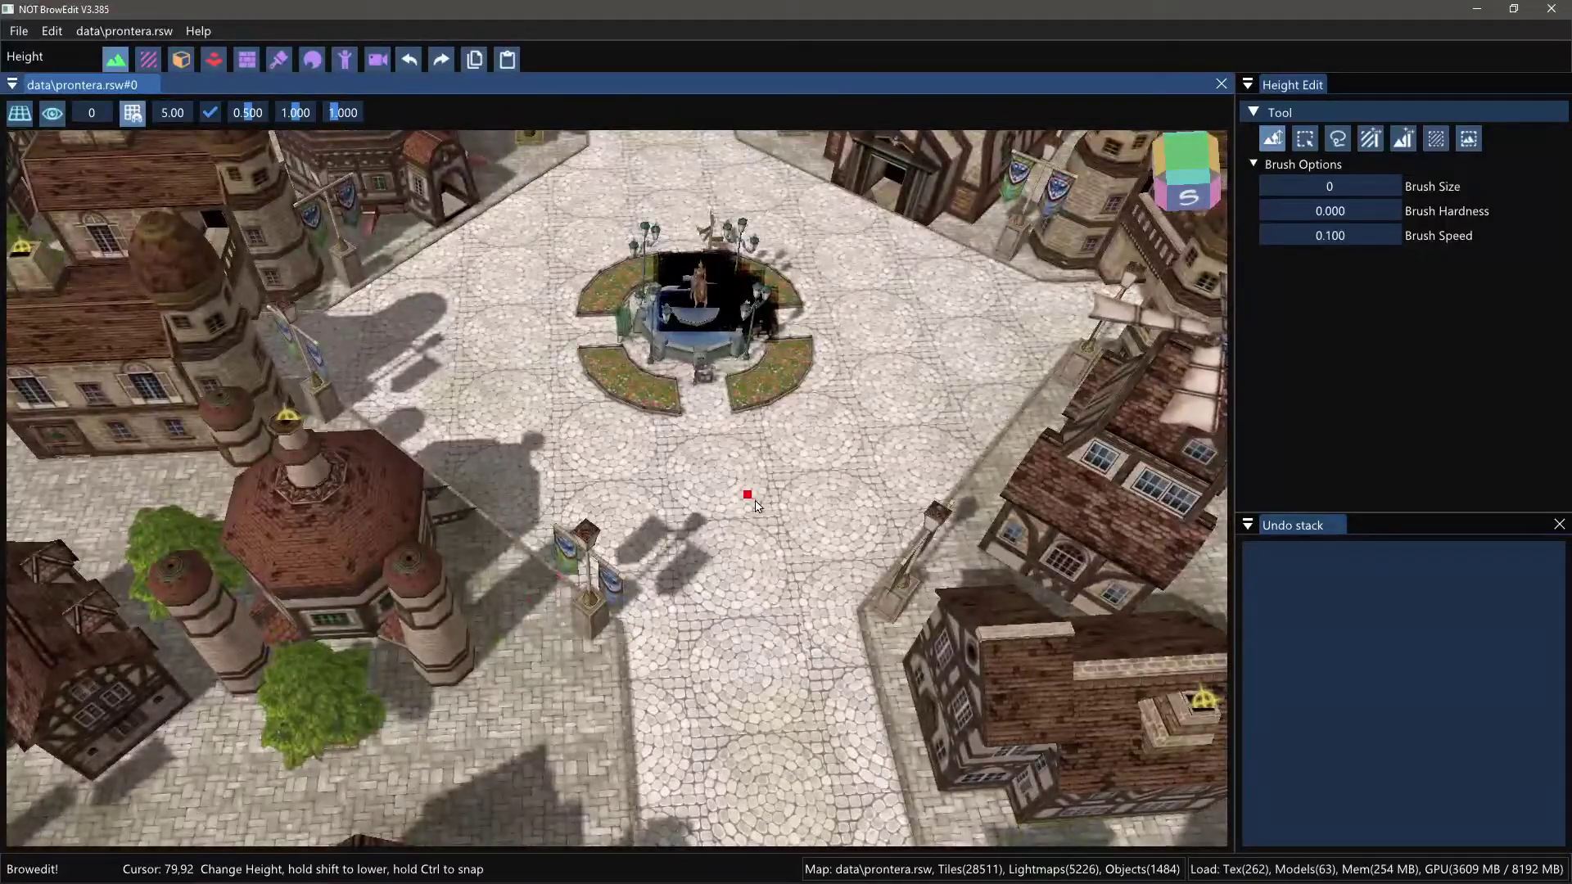
{"action": "mouse_move", "coordinate": [741, 495]}
{"action": "right_mouse_down"}
{"action": "mouse_move", "coordinate": [647, 438]}
{"action": "mouse_move", "coordinate": [646, 476]}
{"action": "mouse_move", "coordinate": [618, 470]}
{"action": "mouse_move", "coordinate": [694, 405]}
{"action": "mouse_move", "coordinate": [634, 441]}
{"action": "mouse_move", "coordinate": [676, 466]}
{"action": "mouse_move", "coordinate": [439, 488]}
{"action": "mouse_move", "coordinate": [704, 438]}
{"action": "mouse_move", "coordinate": [602, 256]}
{"action": "mouse_move", "coordinate": [691, 491]}
{"action": "mouse_move", "coordinate": [655, 495]}
{"action": "mouse_move", "coordinate": [671, 475]}
{"action": "mouse_move", "coordinate": [643, 452]}
{"action": "mouse_move", "coordinate": [712, 452]}
{"action": "mouse_move", "coordinate": [716, 505]}
{"action": "mouse_move", "coordinate": [735, 473]}
{"action": "mouse_move", "coordinate": [621, 525]}
{"action": "mouse_move", "coordinate": [569, 511]}
{"action": "mouse_move", "coordinate": [574, 447]}
{"action": "mouse_move", "coordinate": [570, 482]}
{"action": "right_mouse_up"}
{"action": "scroll", "coordinate": [567, 506], "scroll_direction": "up", "scroll_amount": 5}
{"action": "scroll", "coordinate": [567, 506], "scroll_direction": "down", "scroll_amount": 6}
{"action": "scroll", "coordinate": [566, 491], "scroll_direction": "up", "scroll_amount": 2}
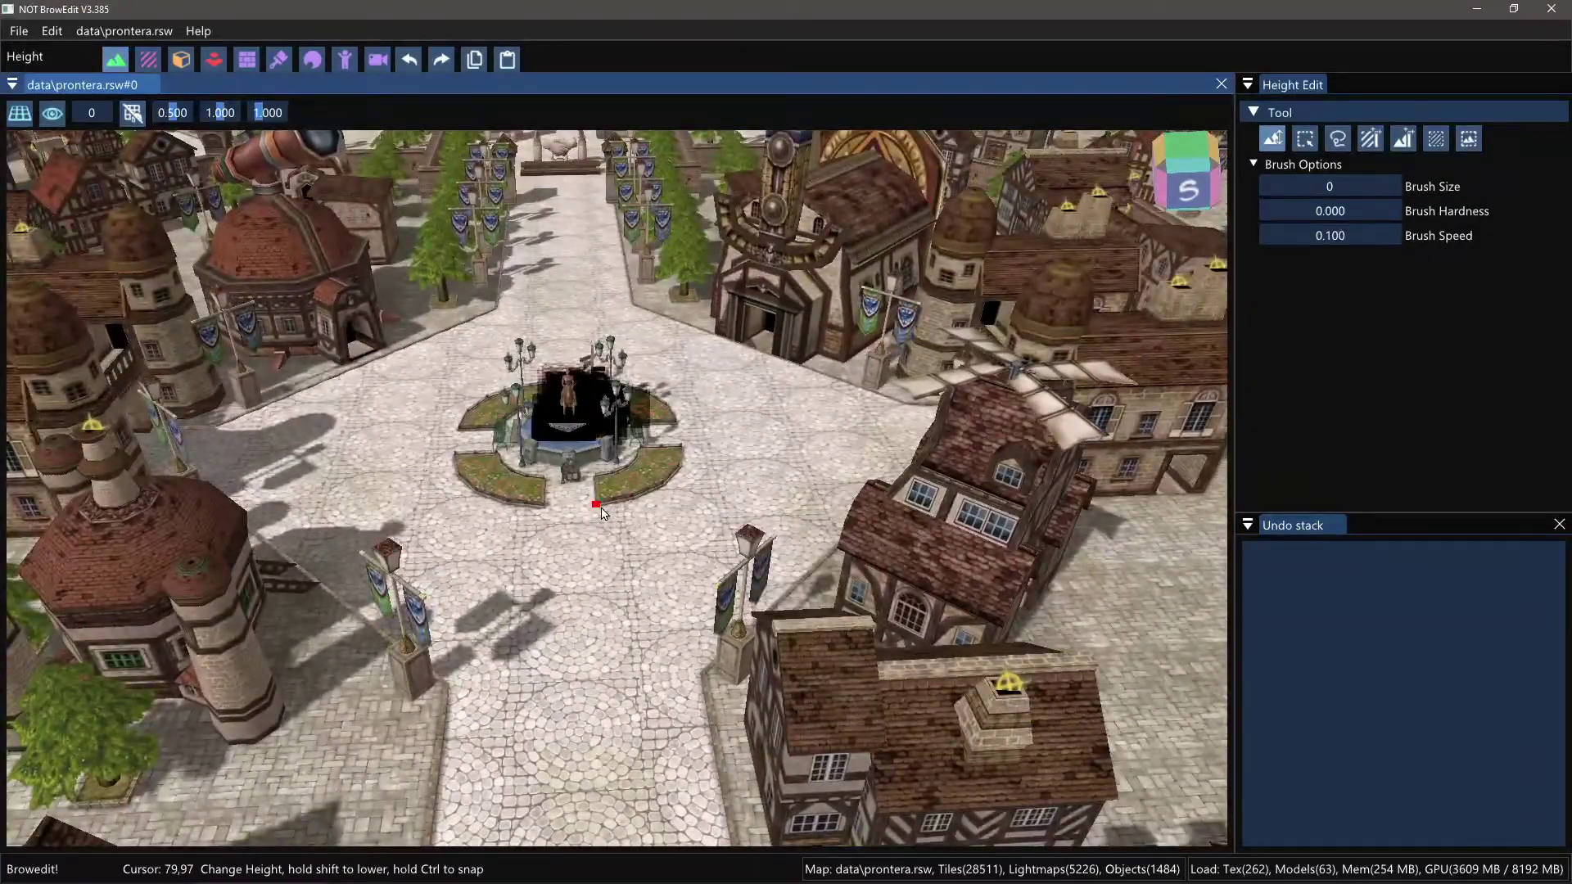
{"action": "key", "text": "ctrl"}
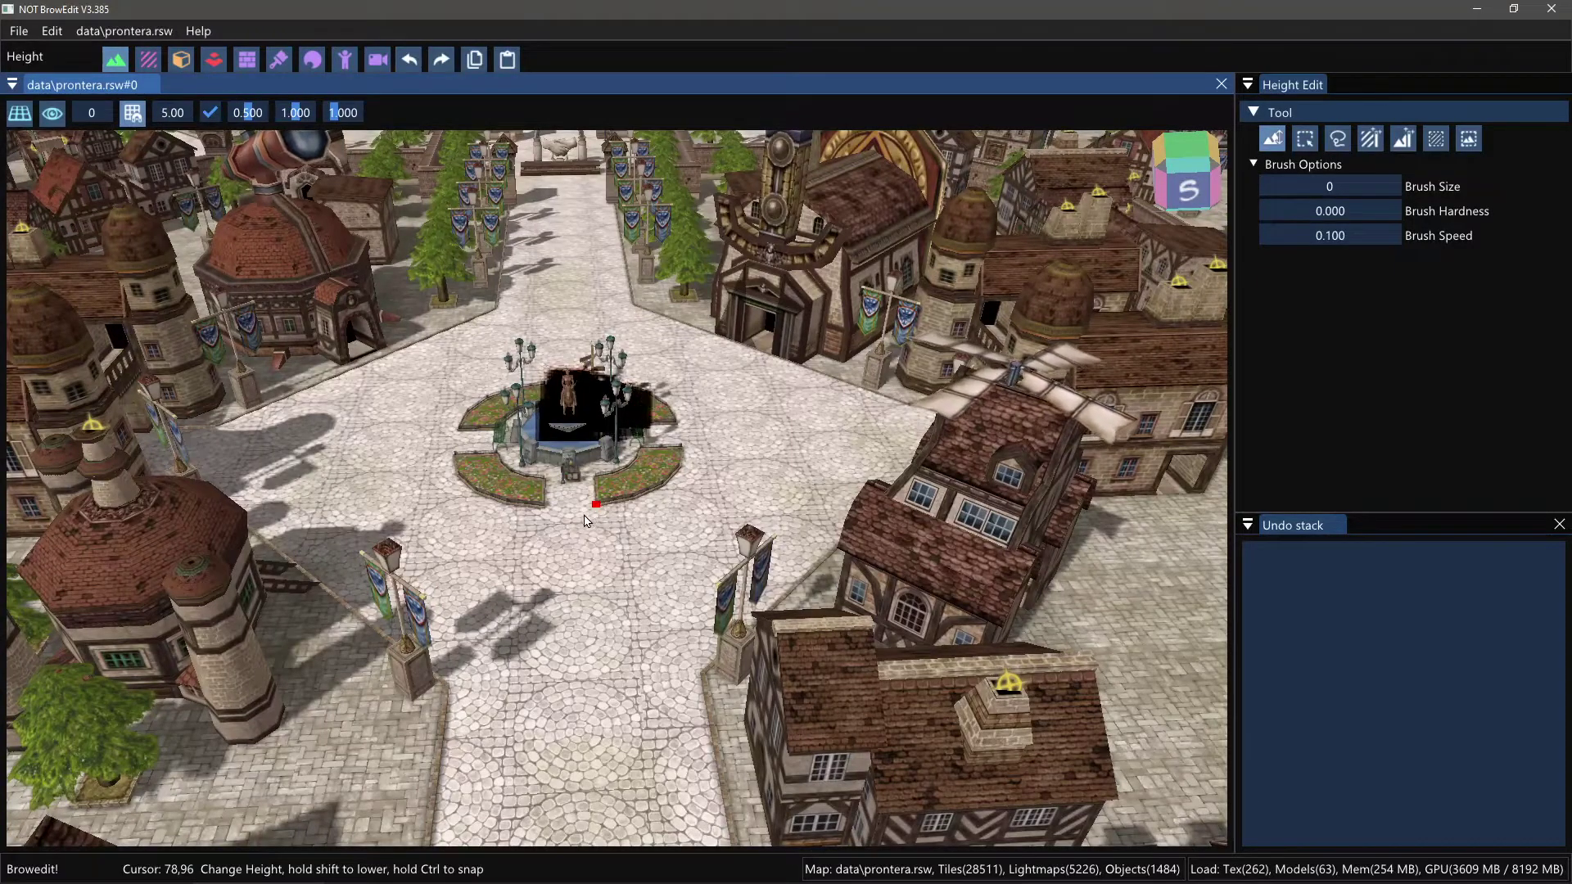
{"action": "scroll", "coordinate": [576, 528], "scroll_direction": "down", "scroll_amount": 1}
{"action": "right_click_drag", "start_coordinate": [574, 526], "coordinate": [595, 485], "text": "shift"}
{"action": "scroll", "coordinate": [593, 483], "scroll_direction": "up", "scroll_amount": 5}
{"action": "scroll", "coordinate": [573, 507], "scroll_direction": "down", "scroll_amount": 5}
{"action": "scroll", "coordinate": [570, 513], "scroll_direction": "down", "scroll_amount": 5}
{"action": "scroll", "coordinate": [565, 491], "scroll_direction": "up", "scroll_amount": 6}
{"action": "scroll", "coordinate": [563, 554], "scroll_direction": "down", "scroll_amount": 3}
{"action": "scroll", "coordinate": [557, 491], "scroll_direction": "down", "scroll_amount": 2}
{"action": "scroll", "coordinate": [561, 434], "scroll_direction": "up", "scroll_amount": 5}
{"action": "scroll", "coordinate": [555, 492], "scroll_direction": "down", "scroll_amount": 5}
{"action": "scroll", "coordinate": [550, 537], "scroll_direction": "down", "scroll_amount": 2}
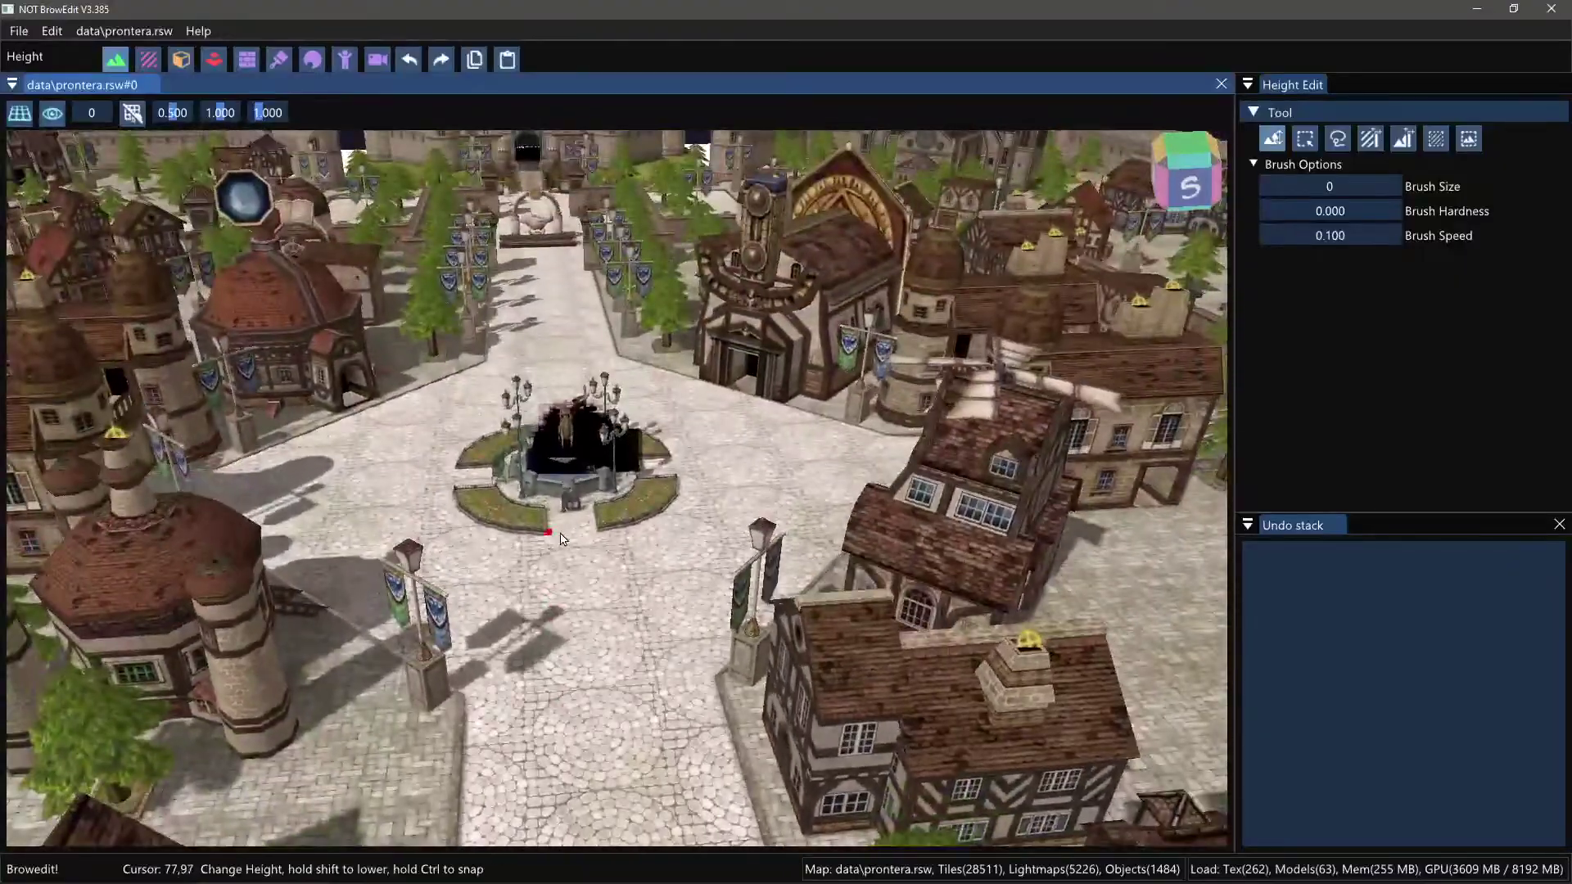
{"action": "middle_click_drag", "start_coordinate": [590, 524], "coordinate": [685, 528], "text": "shift"}
{"action": "scroll", "coordinate": [686, 531], "scroll_direction": "up", "scroll_amount": 6}
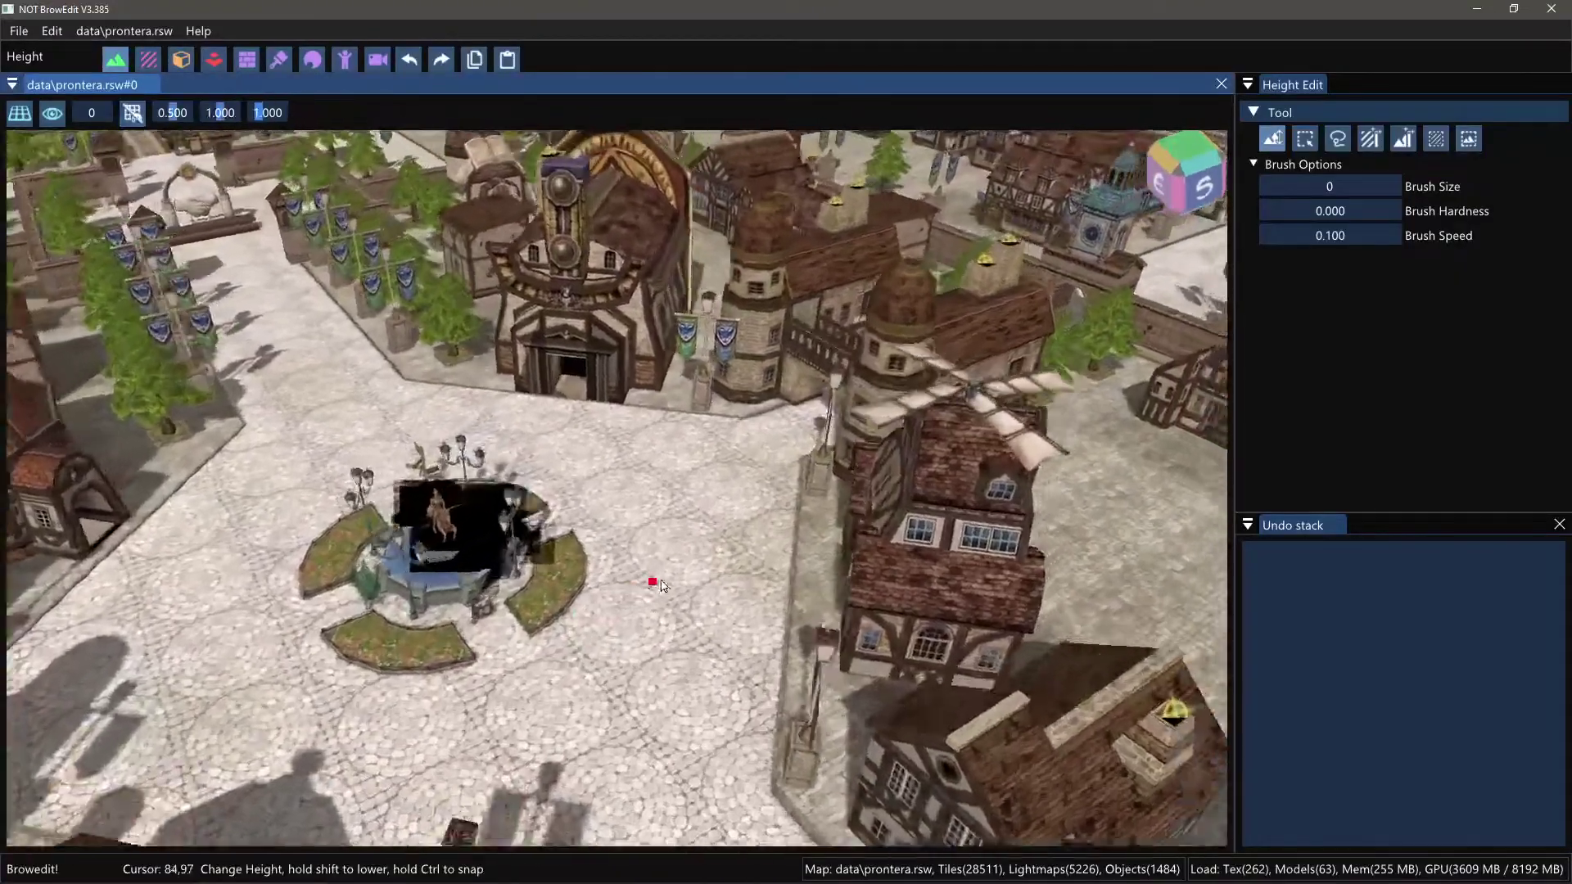
Step: Examine the building entrance near the Prontera fountain up close and the surrounding square from farther away
{"action": "scroll", "coordinate": [680, 554], "scroll_direction": "down", "scroll_amount": 2}
{"action": "scroll", "coordinate": [674, 596], "scroll_direction": "down", "scroll_amount": 5}
{"action": "scroll", "coordinate": [666, 587], "scroll_direction": "up", "scroll_amount": 7}
{"action": "scroll", "coordinate": [664, 526], "scroll_direction": "up", "scroll_amount": 1}
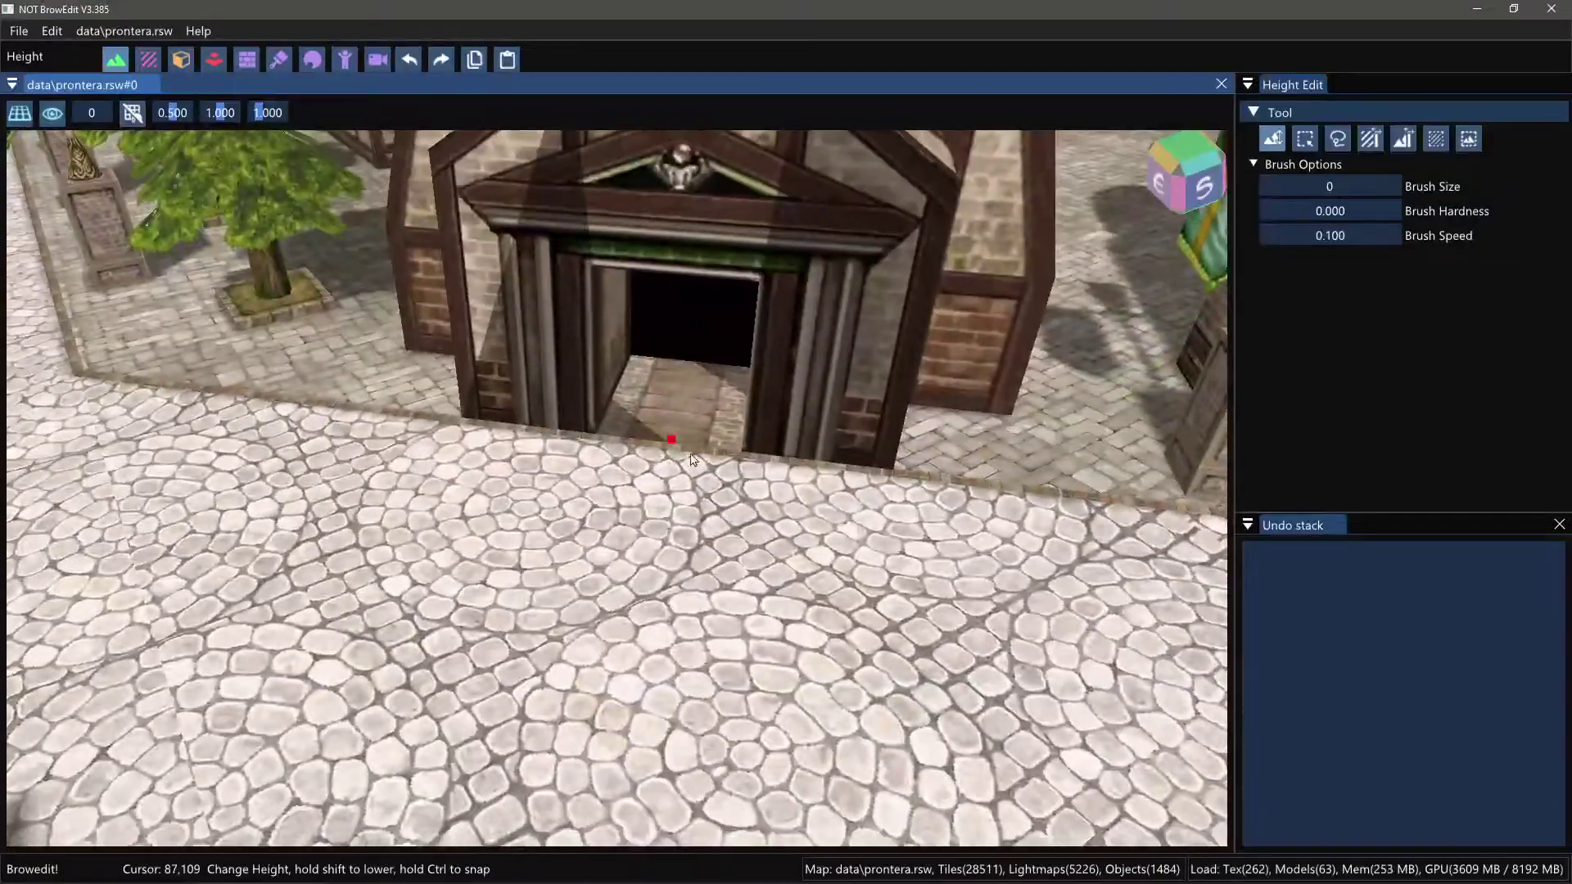
{"action": "scroll", "coordinate": [688, 494], "scroll_direction": "down", "scroll_amount": 7}
{"action": "right_click_drag", "start_coordinate": [685, 493], "coordinate": [586, 520], "text": "shift"}
{"action": "scroll", "coordinate": [586, 521], "scroll_direction": "down", "scroll_amount": 4}
{"action": "mouse_move", "coordinate": [573, 639]}
{"action": "right_mouse_down"}
{"action": "mouse_move", "coordinate": [651, 462]}
{"action": "mouse_move", "coordinate": [642, 498]}
{"action": "right_mouse_up"}
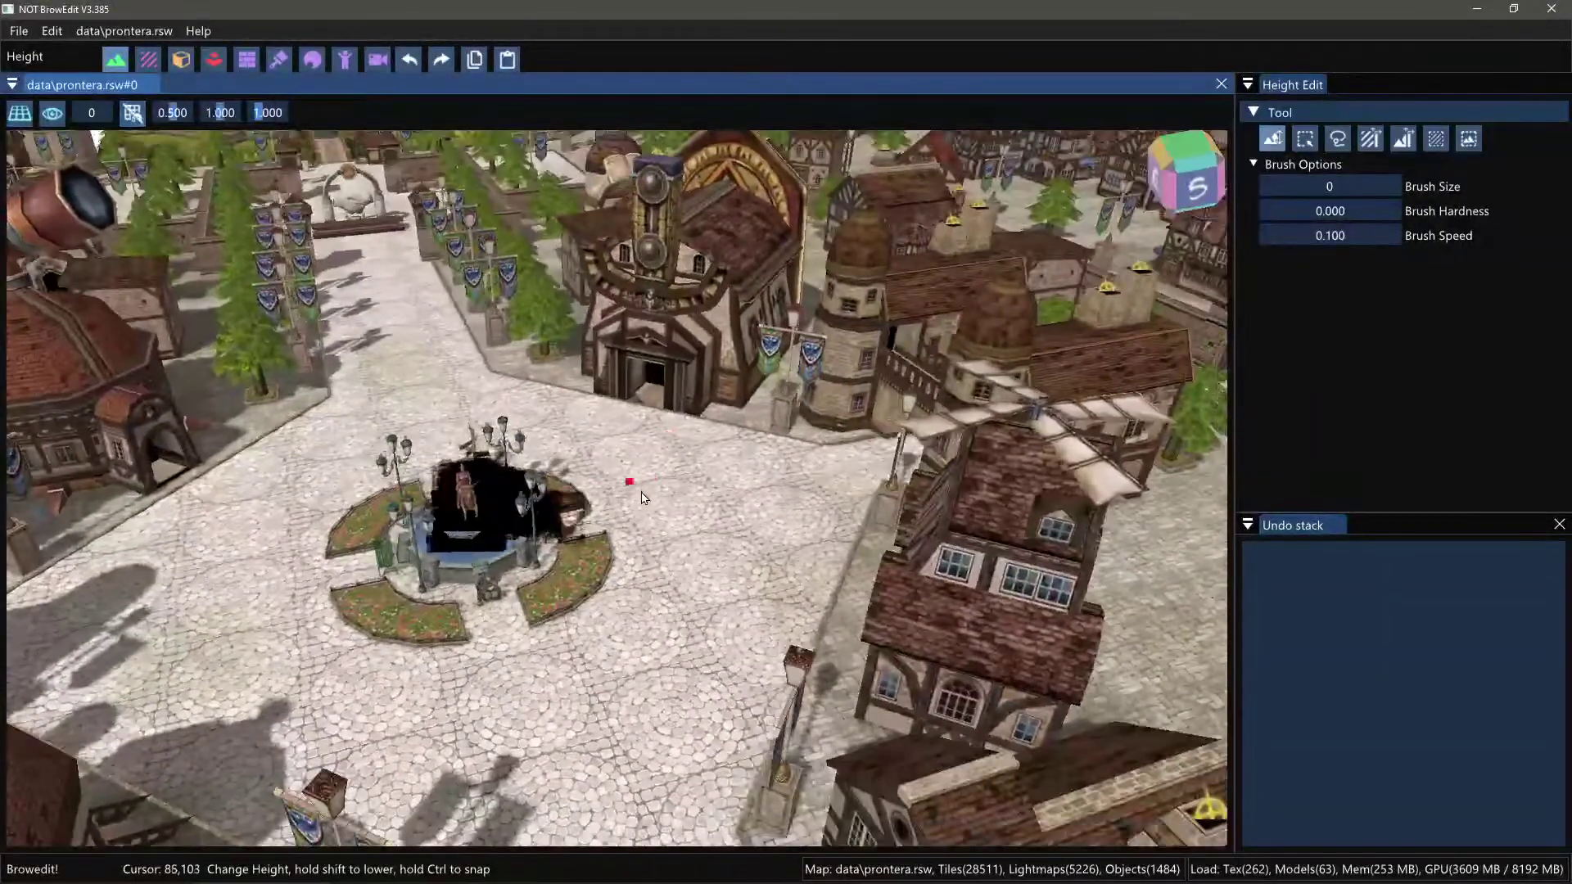
Step: View the Prontera map straight from above and from several compass directions using the orientation cube
{"action": "left_click", "coordinate": [1171, 180]}
{"action": "left_click", "coordinate": [1186, 156]}
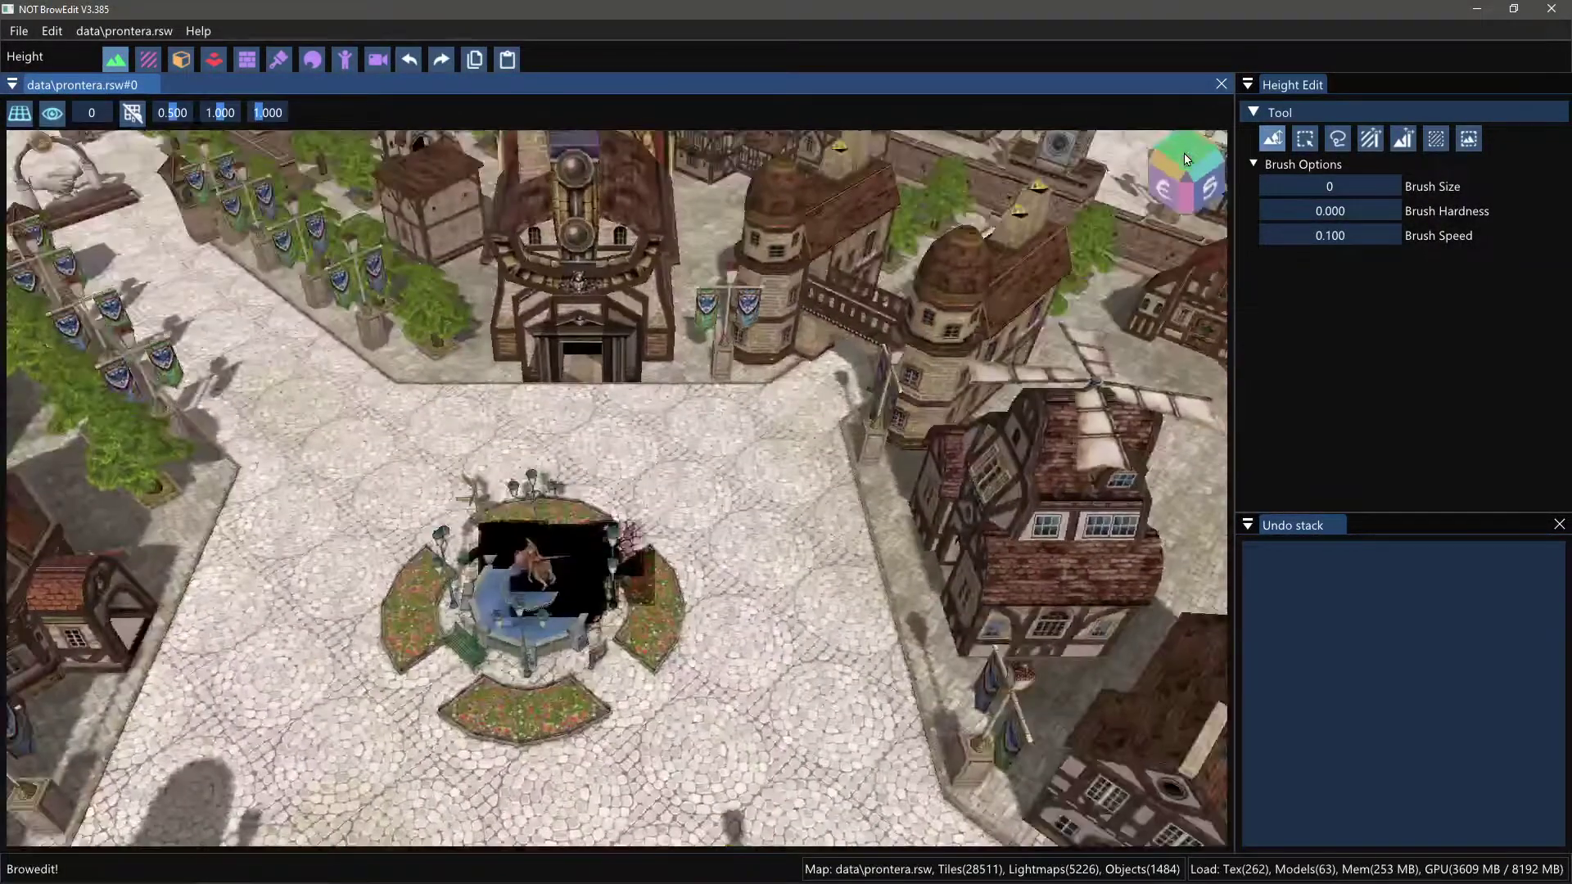
{"action": "left_click", "coordinate": [1190, 164]}
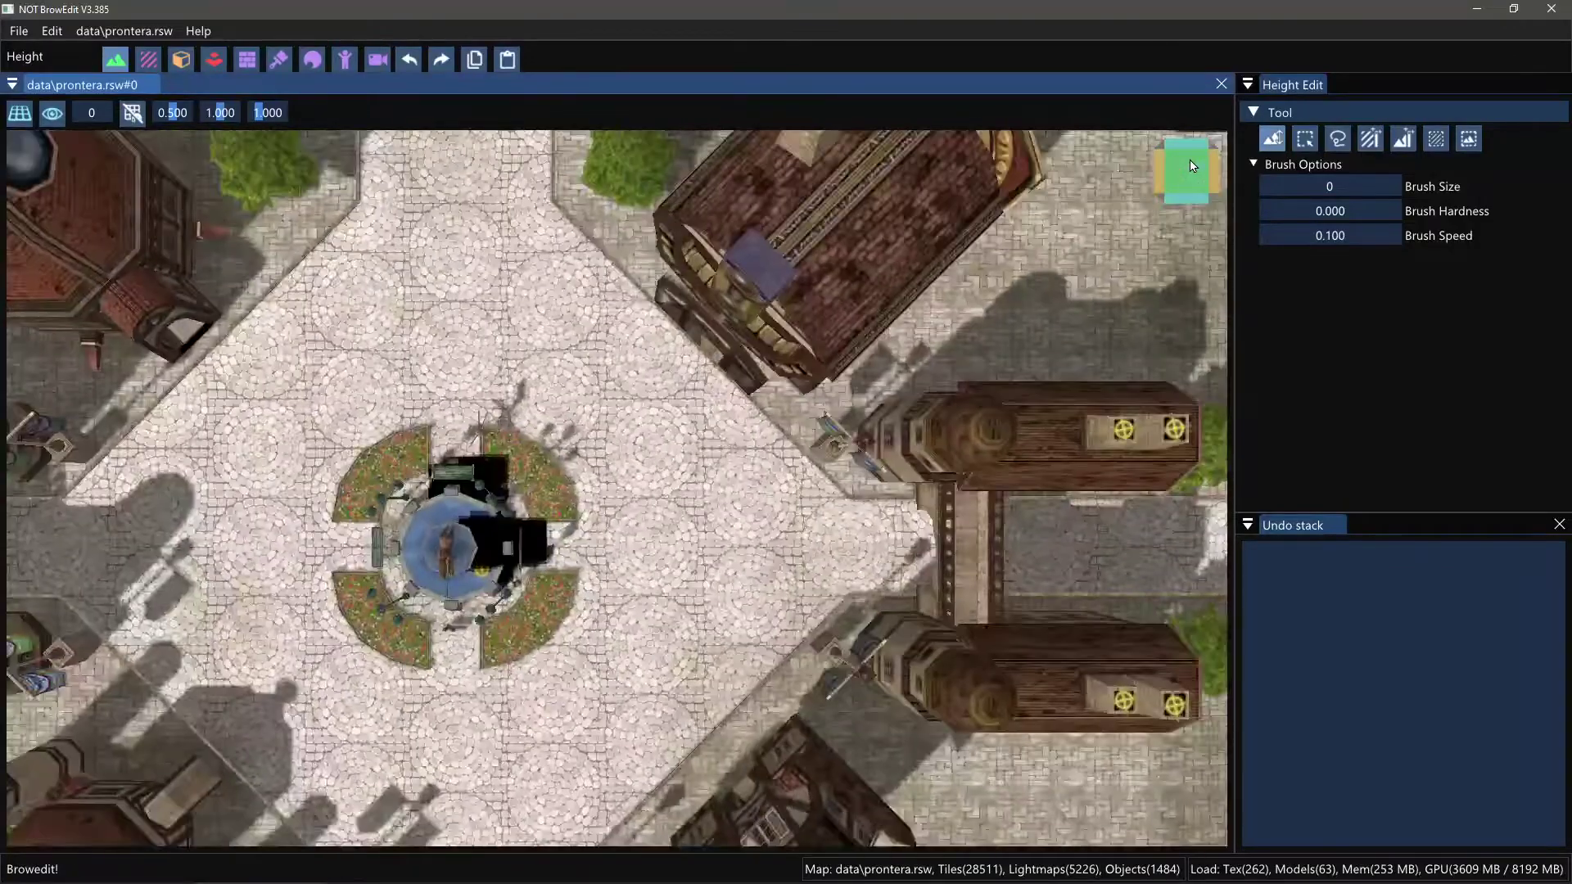
{"action": "left_click", "coordinate": [1213, 151]}
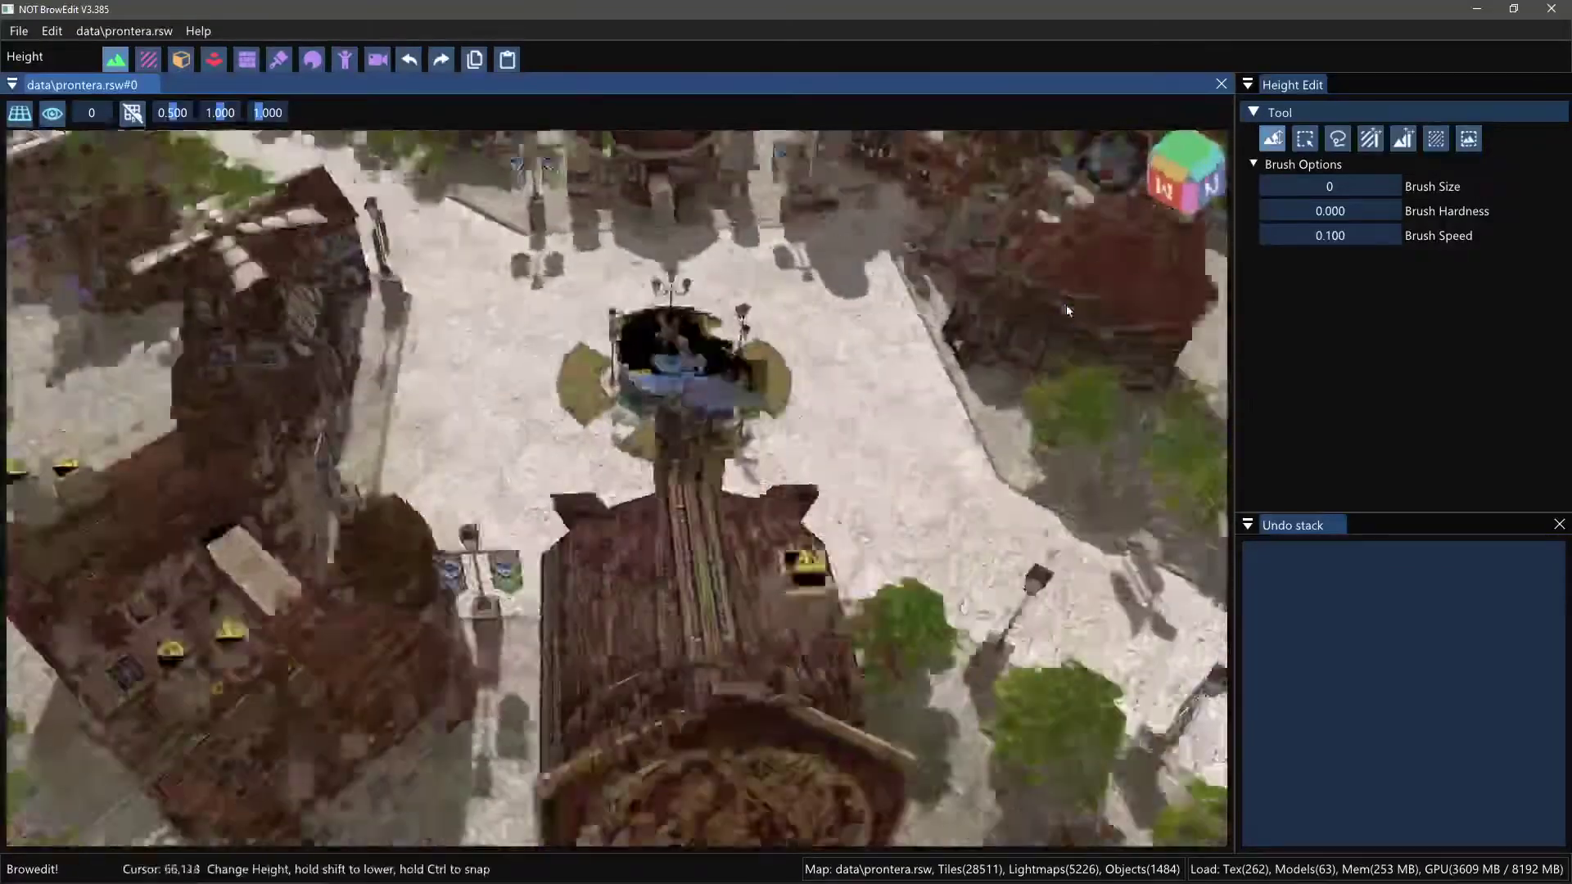
{"action": "right_click_drag", "start_coordinate": [564, 452], "coordinate": [1201, 166], "text": "shift"}
{"action": "left_click", "coordinate": [1219, 179]}
{"action": "left_click", "coordinate": [1189, 175]}
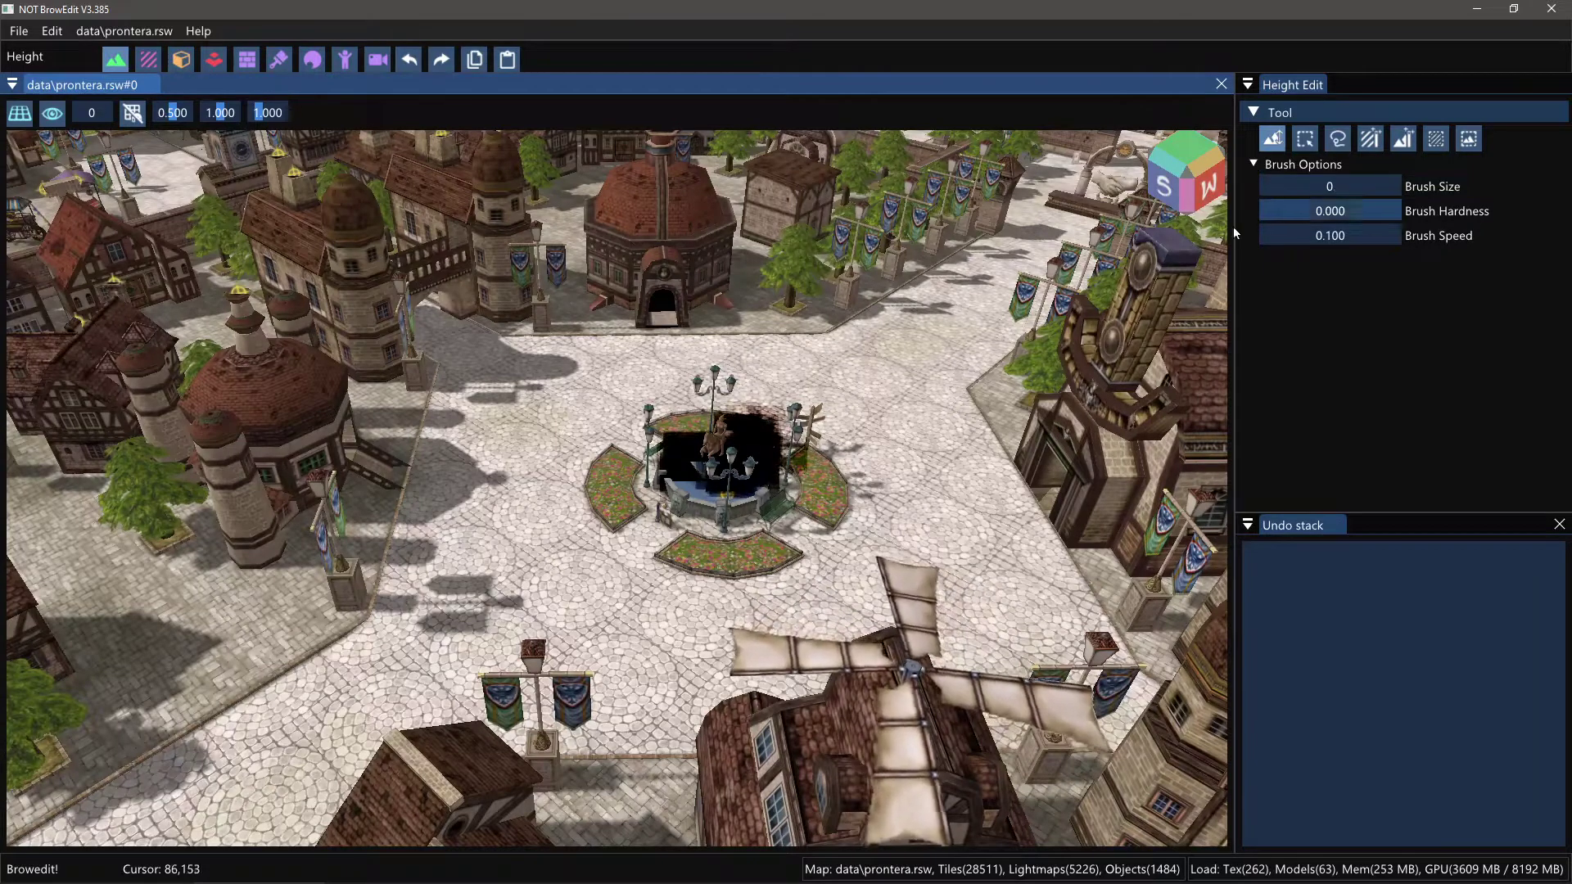
Step: Try a height brush size of 10 and set the brush size to 1
{"action": "left_click_drag", "start_coordinate": [1332, 188], "coordinate": [1338, 188]}
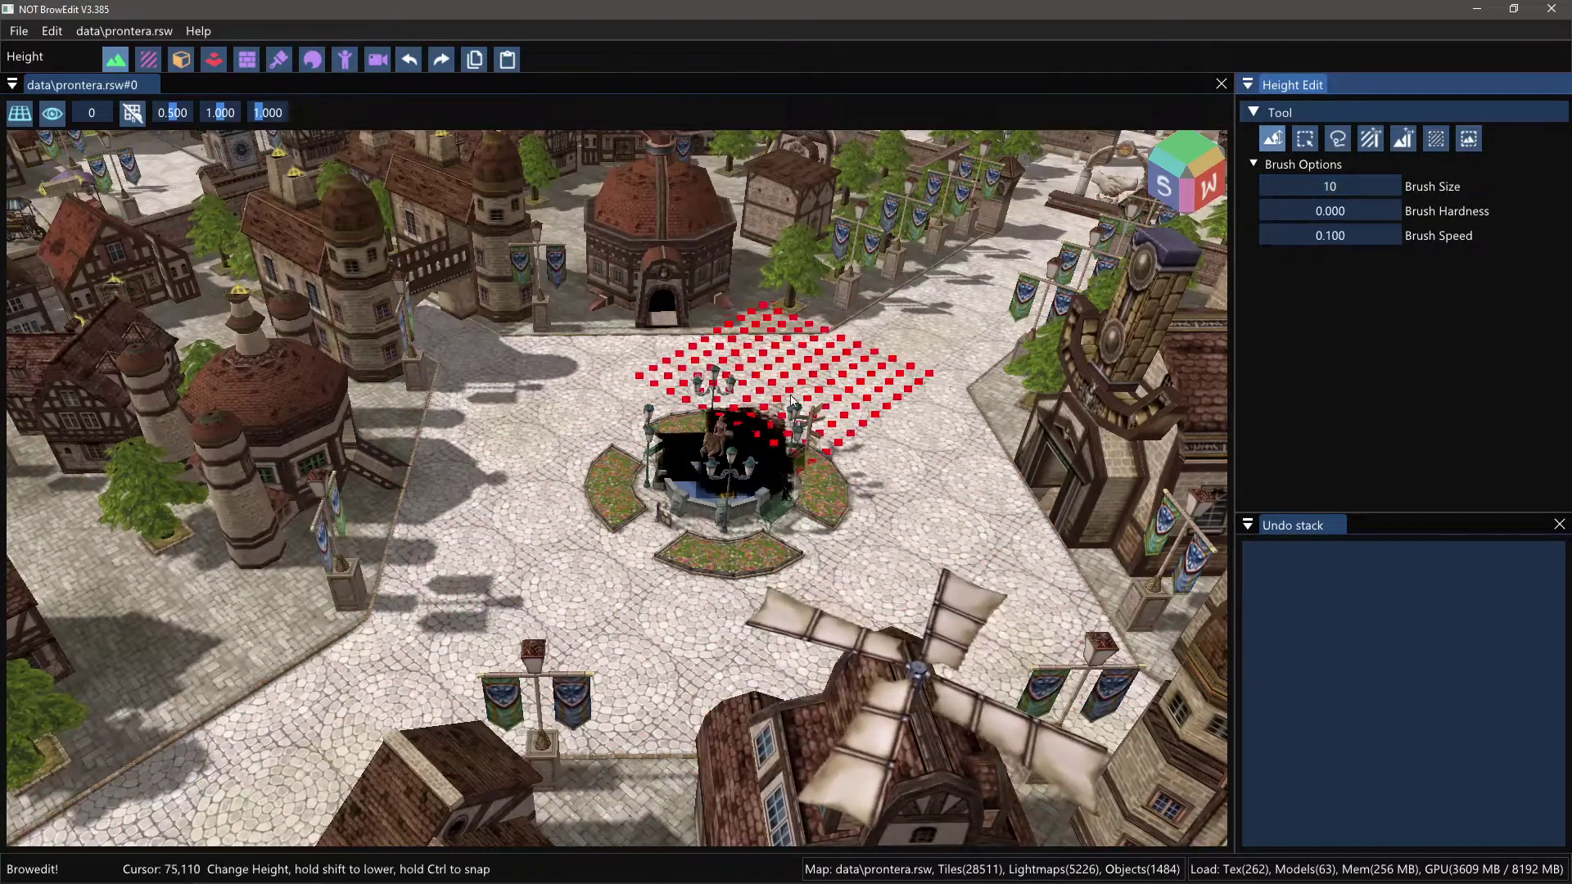
{"action": "right_click_drag", "start_coordinate": [874, 450], "coordinate": [948, 453], "text": "shift"}
{"action": "left_click_drag", "start_coordinate": [1362, 188], "coordinate": [1348, 189]}
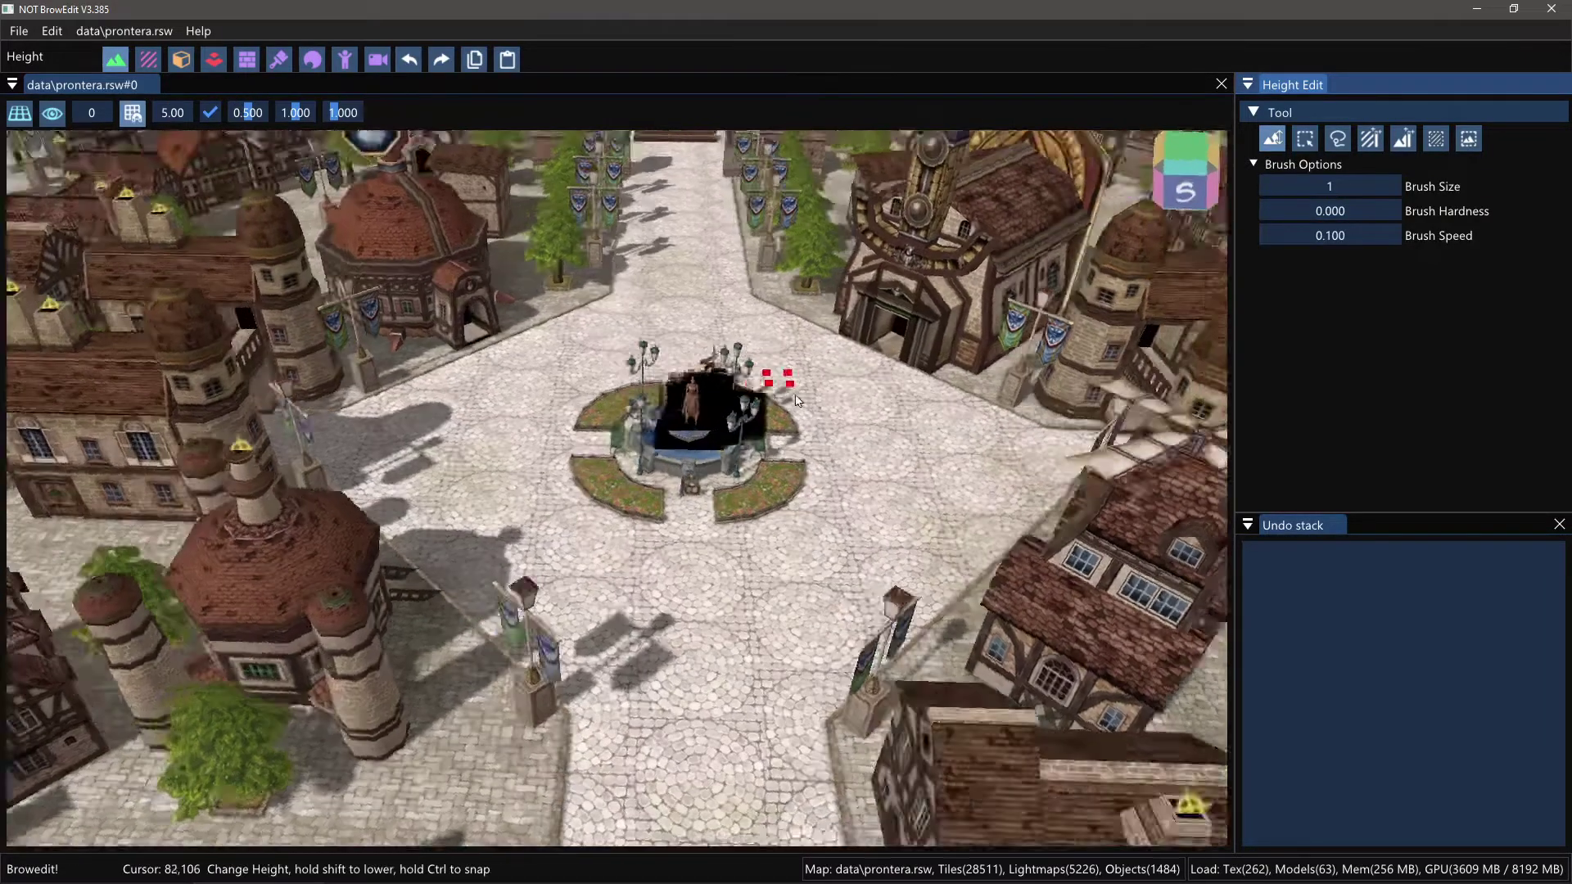
{"action": "middle_click_drag", "start_coordinate": [798, 401], "coordinate": [794, 419], "text": "shift"}
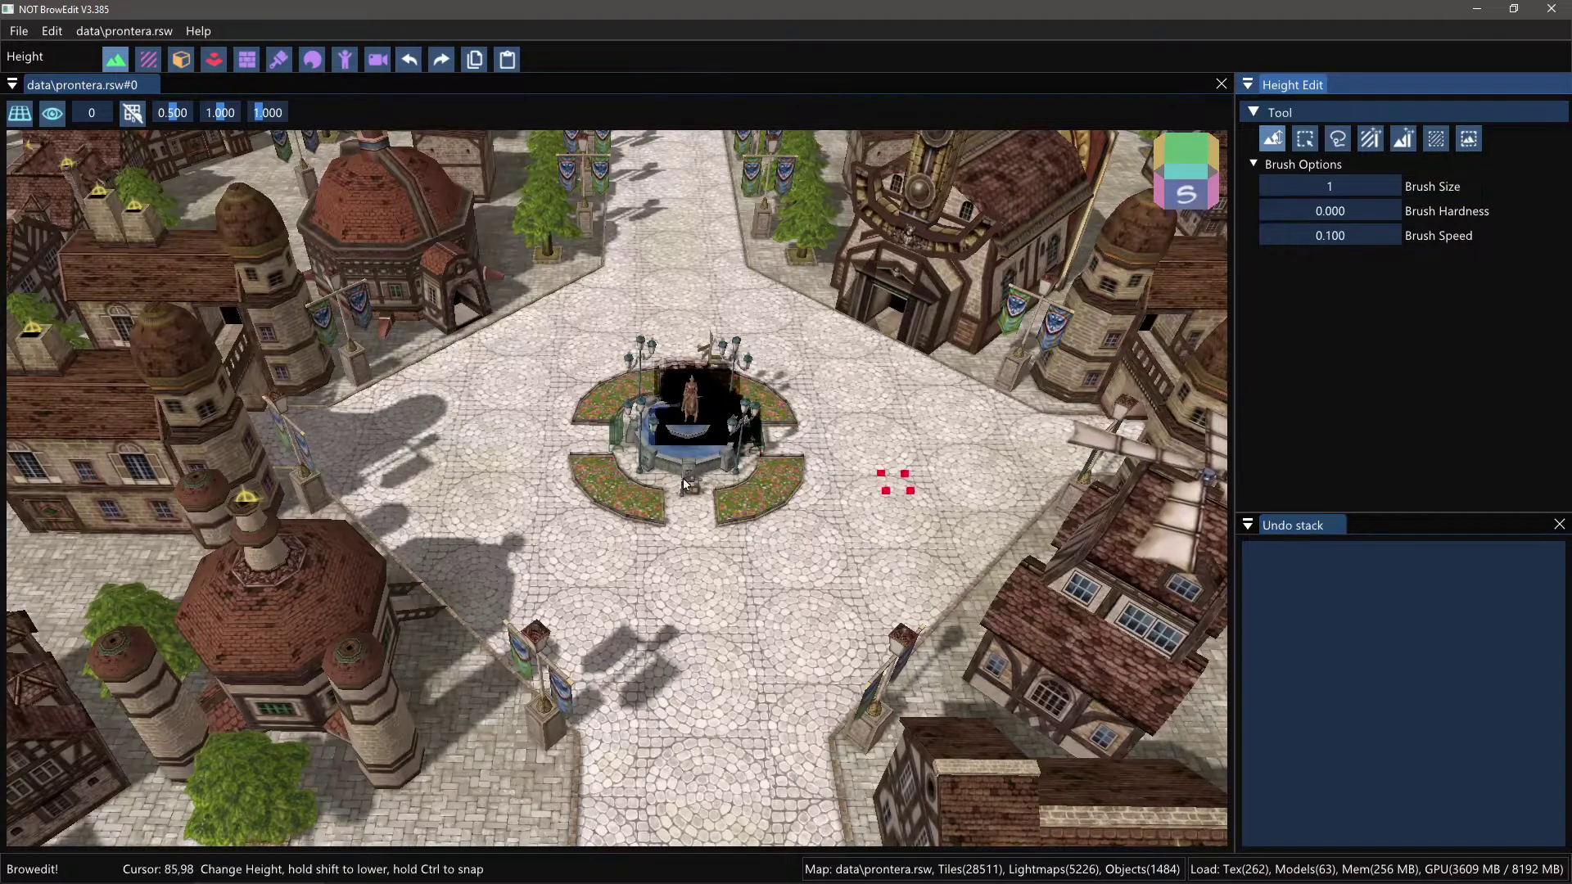
Step: Change the tile height on the paving just south of the fountain and undo the change
{"action": "middle_click_drag", "start_coordinate": [484, 447], "coordinate": [452, 410]}
{"action": "left_click", "coordinate": [610, 530]}
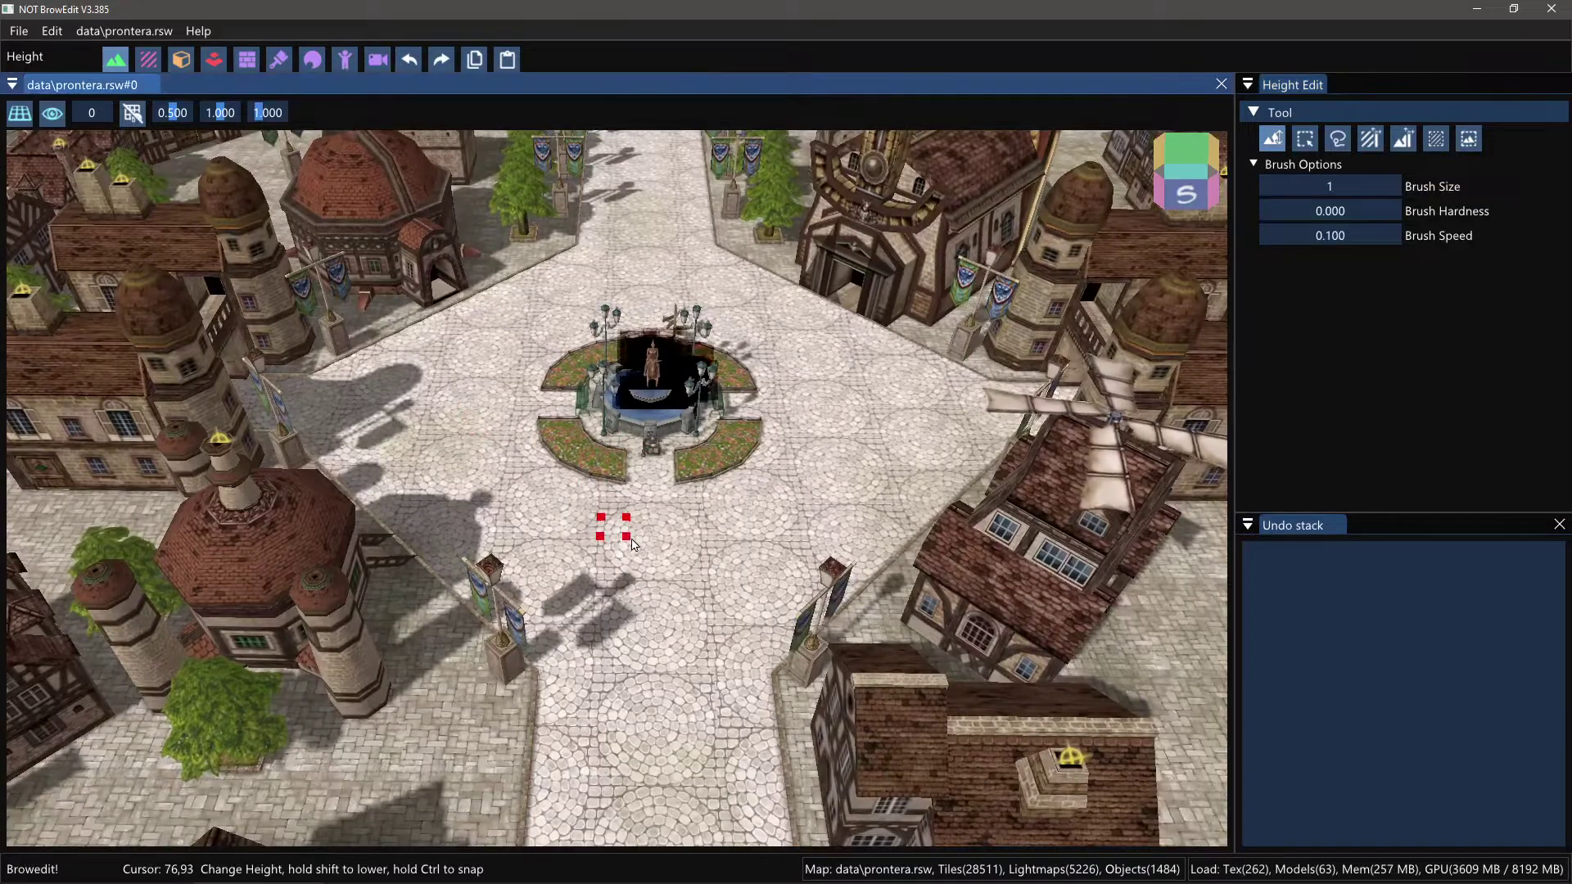
{"action": "left_click", "coordinate": [574, 541]}
{"action": "middle_click_drag", "start_coordinate": [536, 548], "coordinate": [615, 529], "text": "shift"}
{"action": "key", "text": "ctrl+z"}
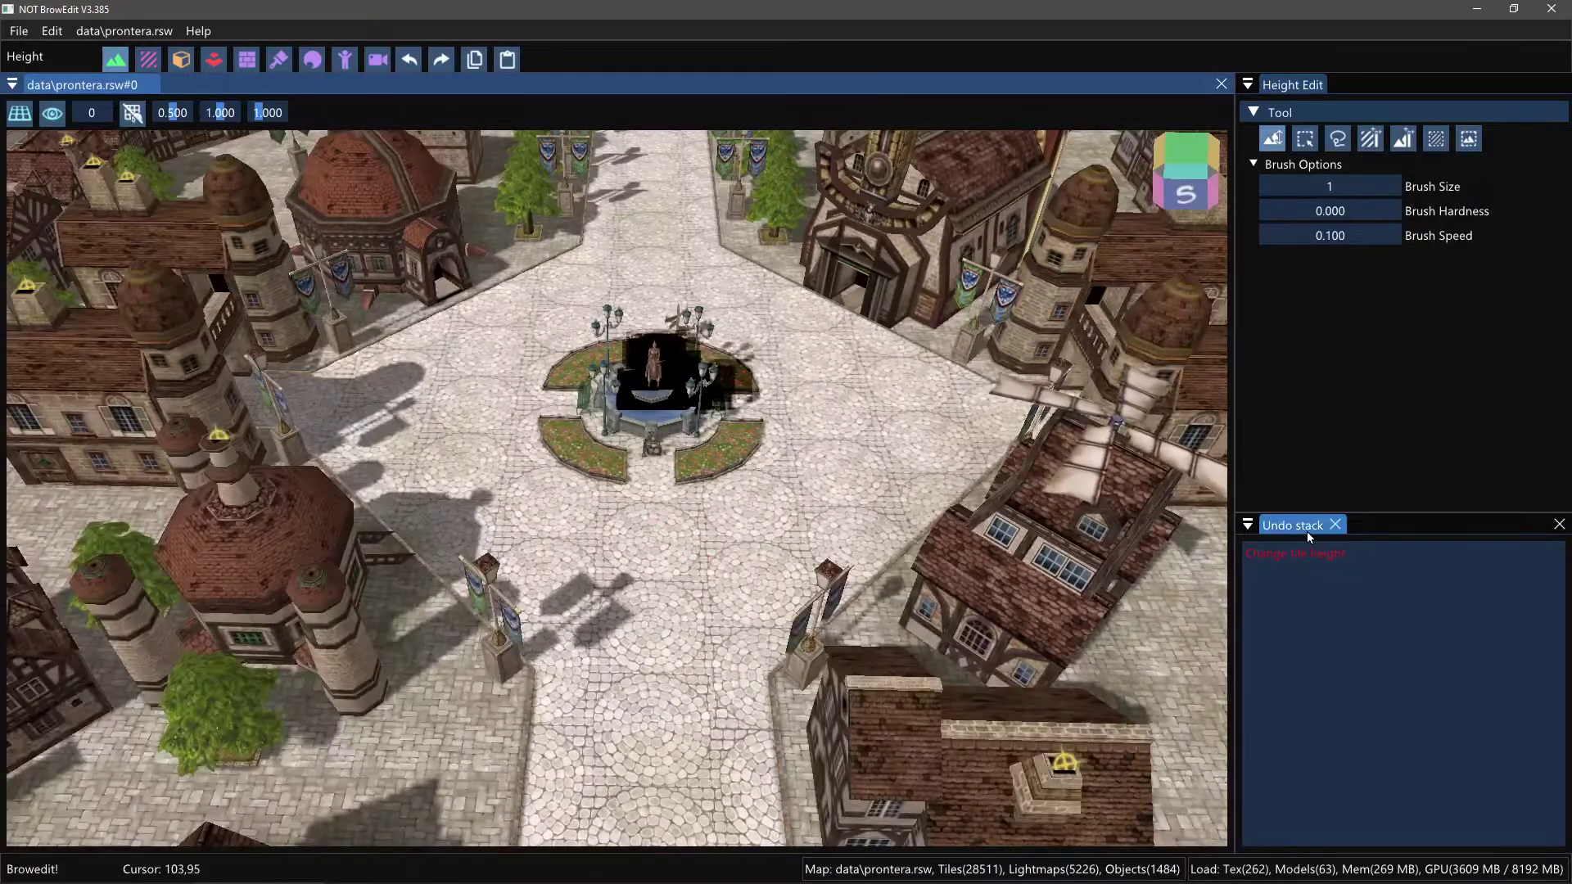
Step: Try docking the Undo stack across the full width below the map, as a full-height column, and grouped with Height Edit
{"action": "left_click_drag", "start_coordinate": [1307, 532], "coordinate": [1410, 529]}
{"action": "left_click_drag", "start_coordinate": [1295, 529], "coordinate": [773, 823]}
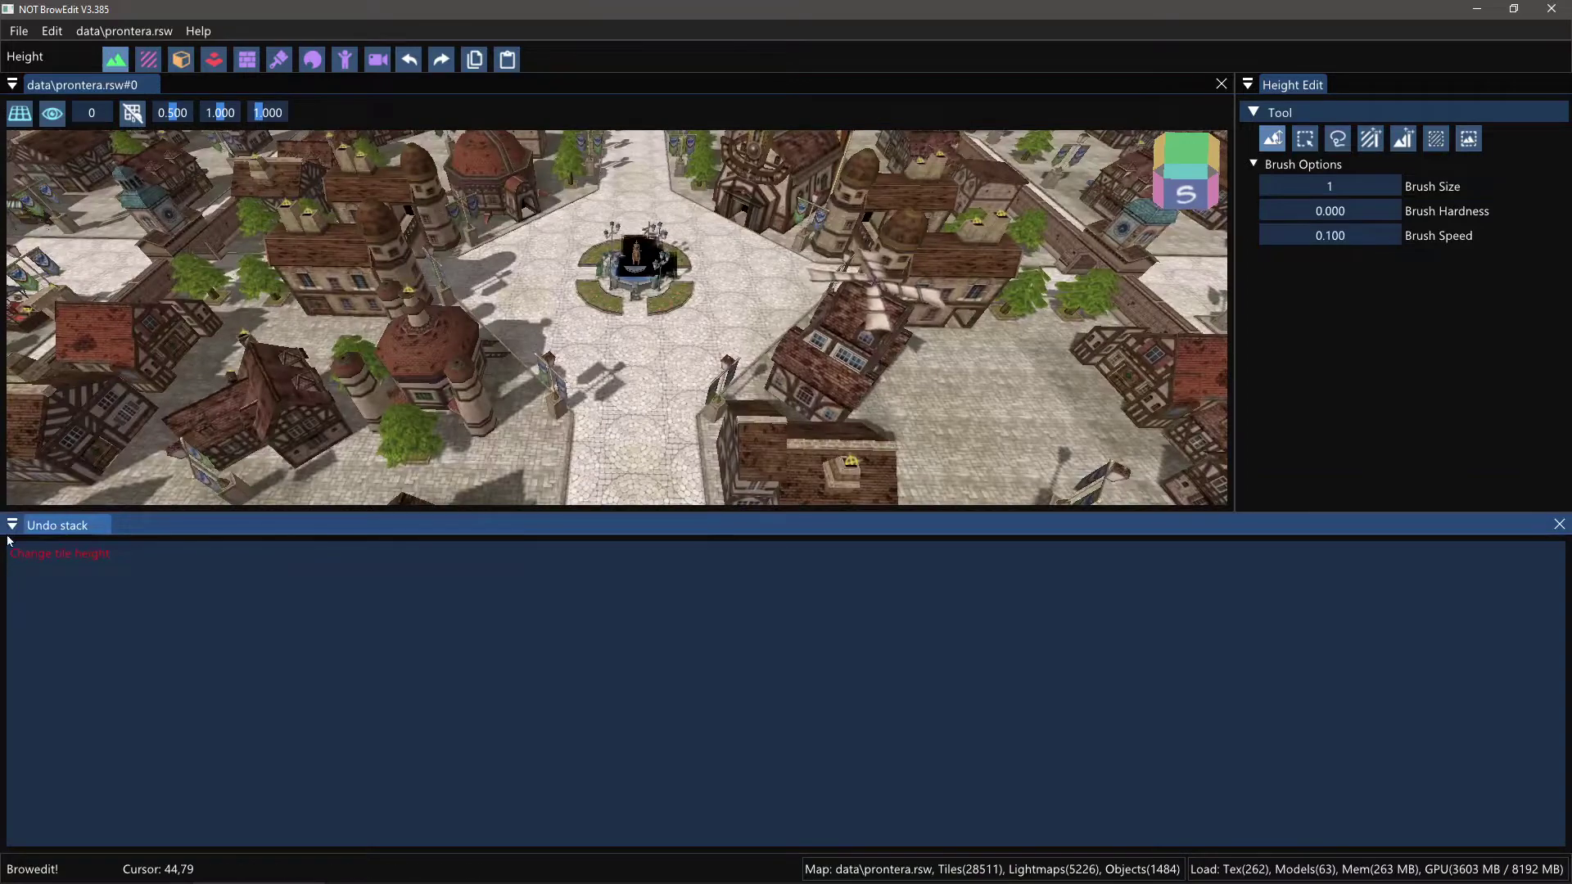
{"action": "left_click_drag", "start_coordinate": [33, 532], "coordinate": [1552, 463]}
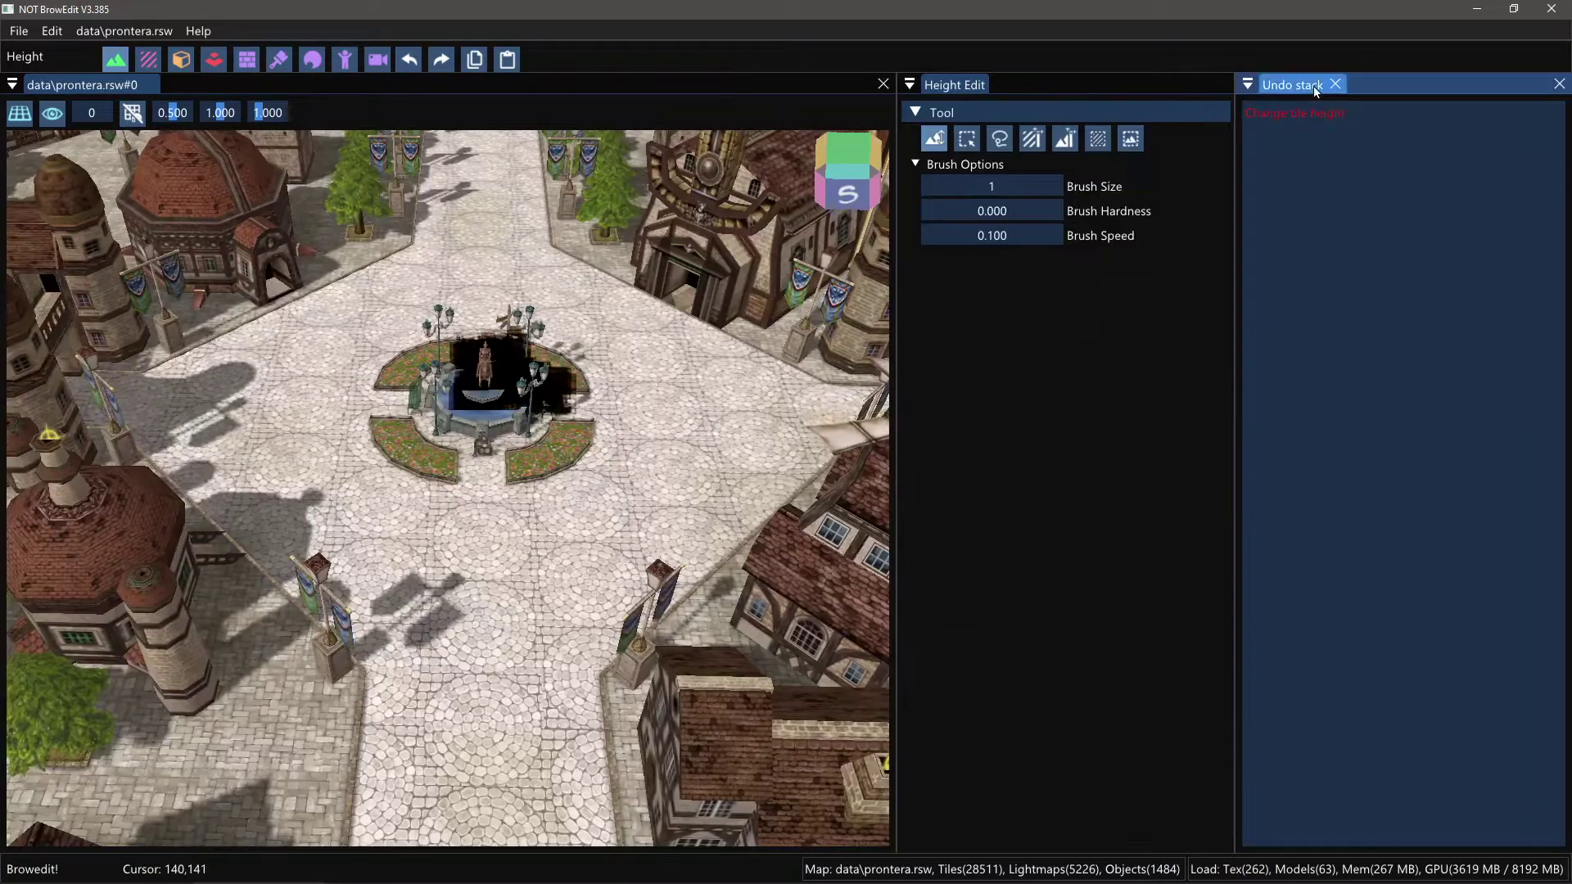
{"action": "left_click_drag", "start_coordinate": [1313, 86], "coordinate": [1403, 458]}
Step: Restore the editor window to a smaller size and float the Undo stack outside it
{"action": "double_click", "coordinate": [748, 6]}
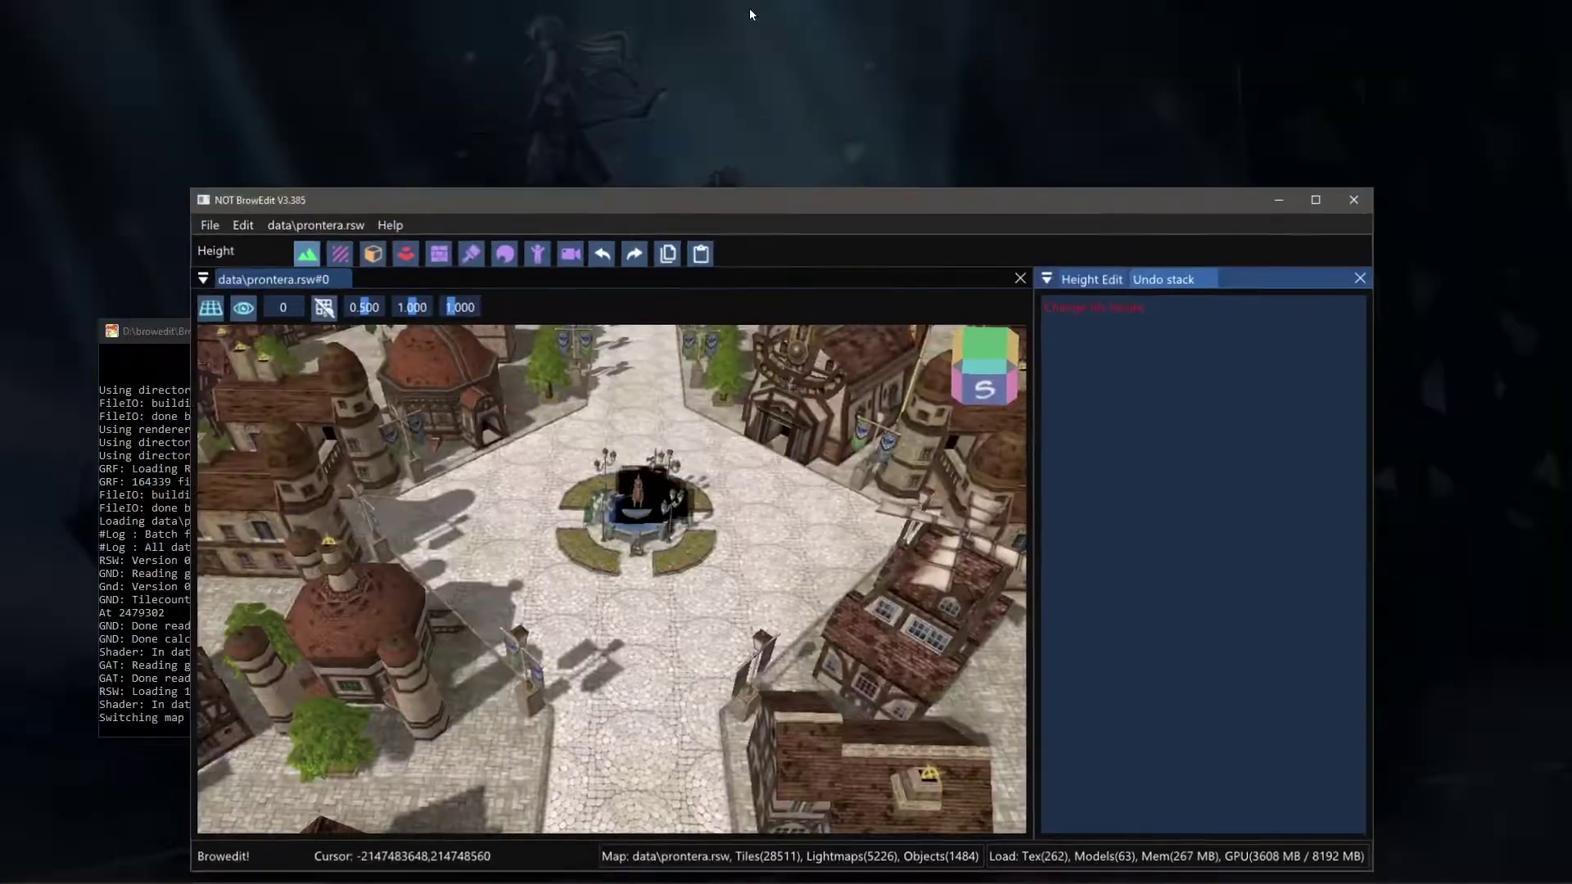
{"action": "left_click_drag", "start_coordinate": [1157, 286], "coordinate": [1274, 81]}
{"action": "left_click_drag", "start_coordinate": [960, 214], "coordinate": [775, 135]}
{"action": "left_click_drag", "start_coordinate": [1330, 84], "coordinate": [1353, 172]}
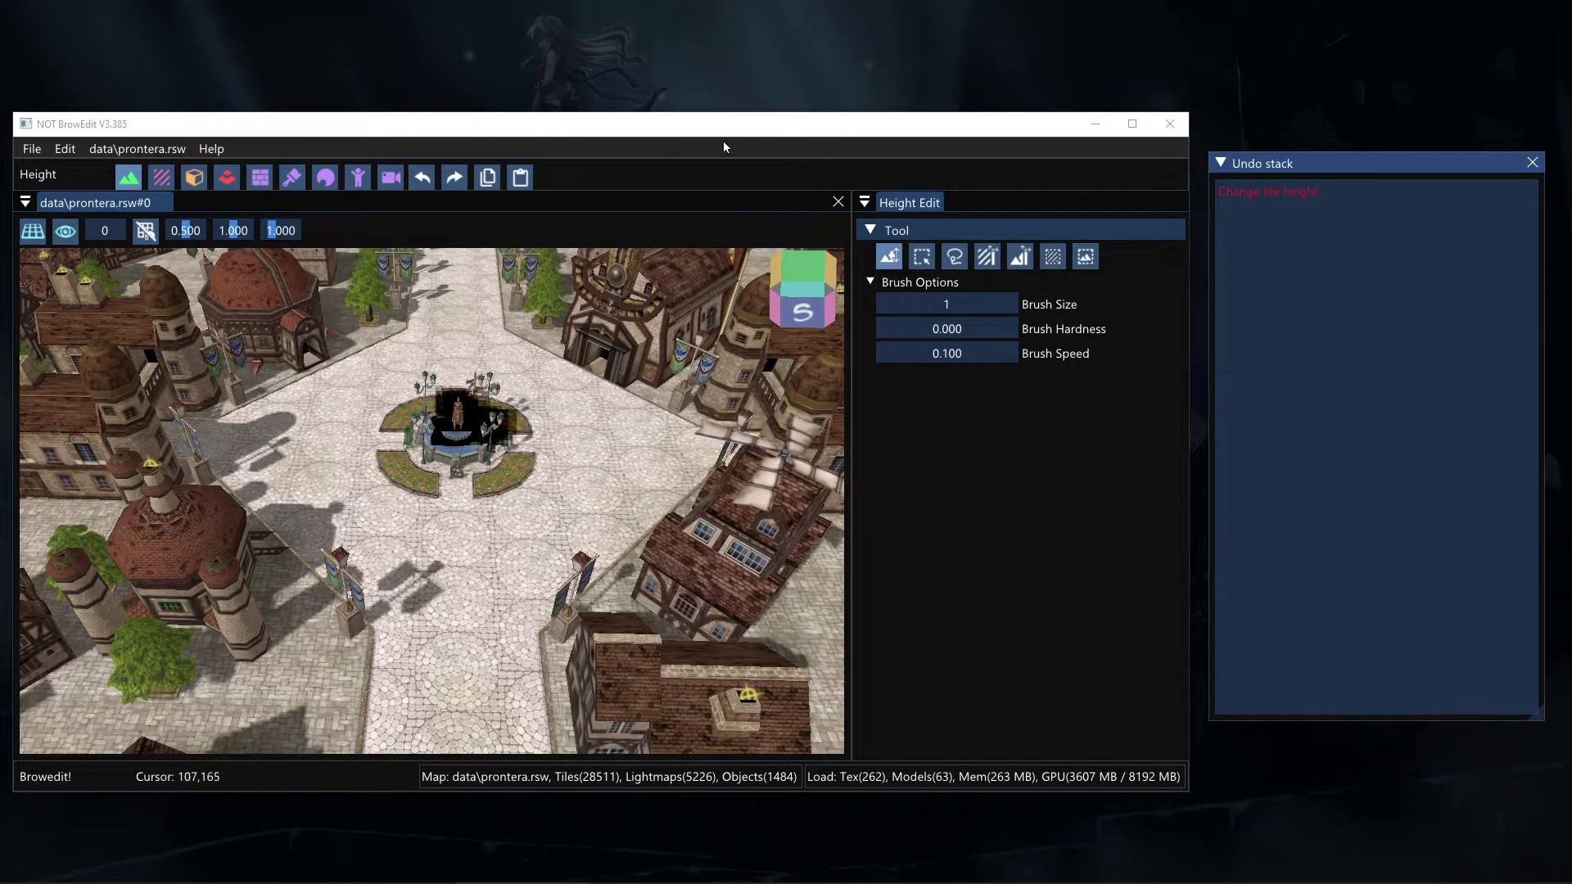
Step: Dock the Undo stack beneath Height Edit, reduce its height and maximize the editor window
{"action": "left_click_drag", "start_coordinate": [1328, 160], "coordinate": [1034, 554]}
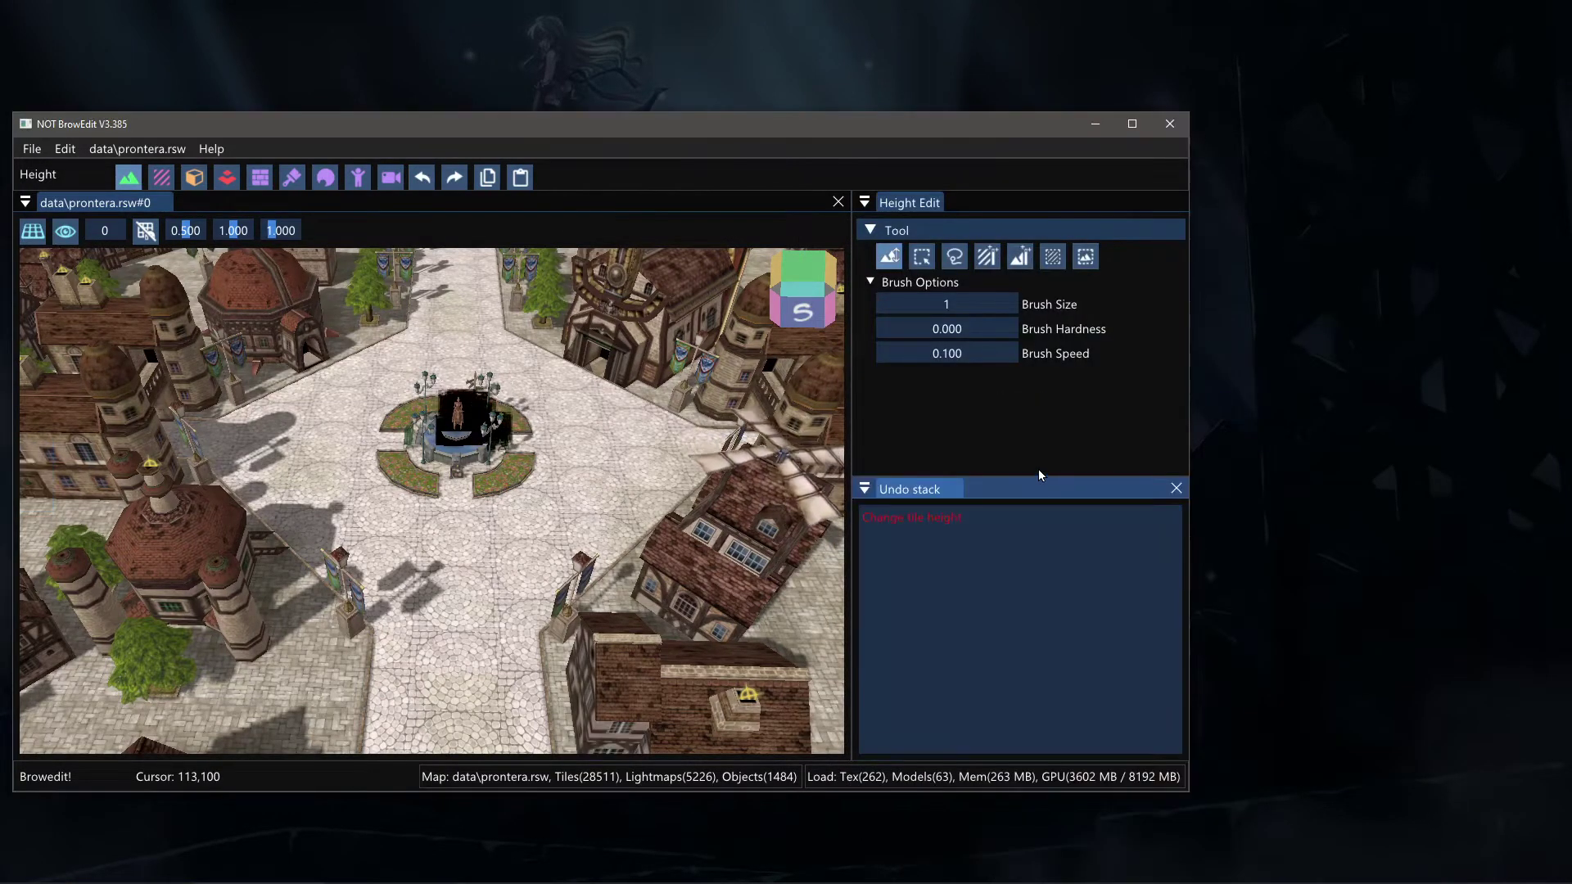
{"action": "left_click_drag", "start_coordinate": [1022, 478], "coordinate": [1024, 593]}
{"action": "left_click_drag", "start_coordinate": [614, 133], "coordinate": [855, 204]}
{"action": "double_click", "coordinate": [855, 204]}
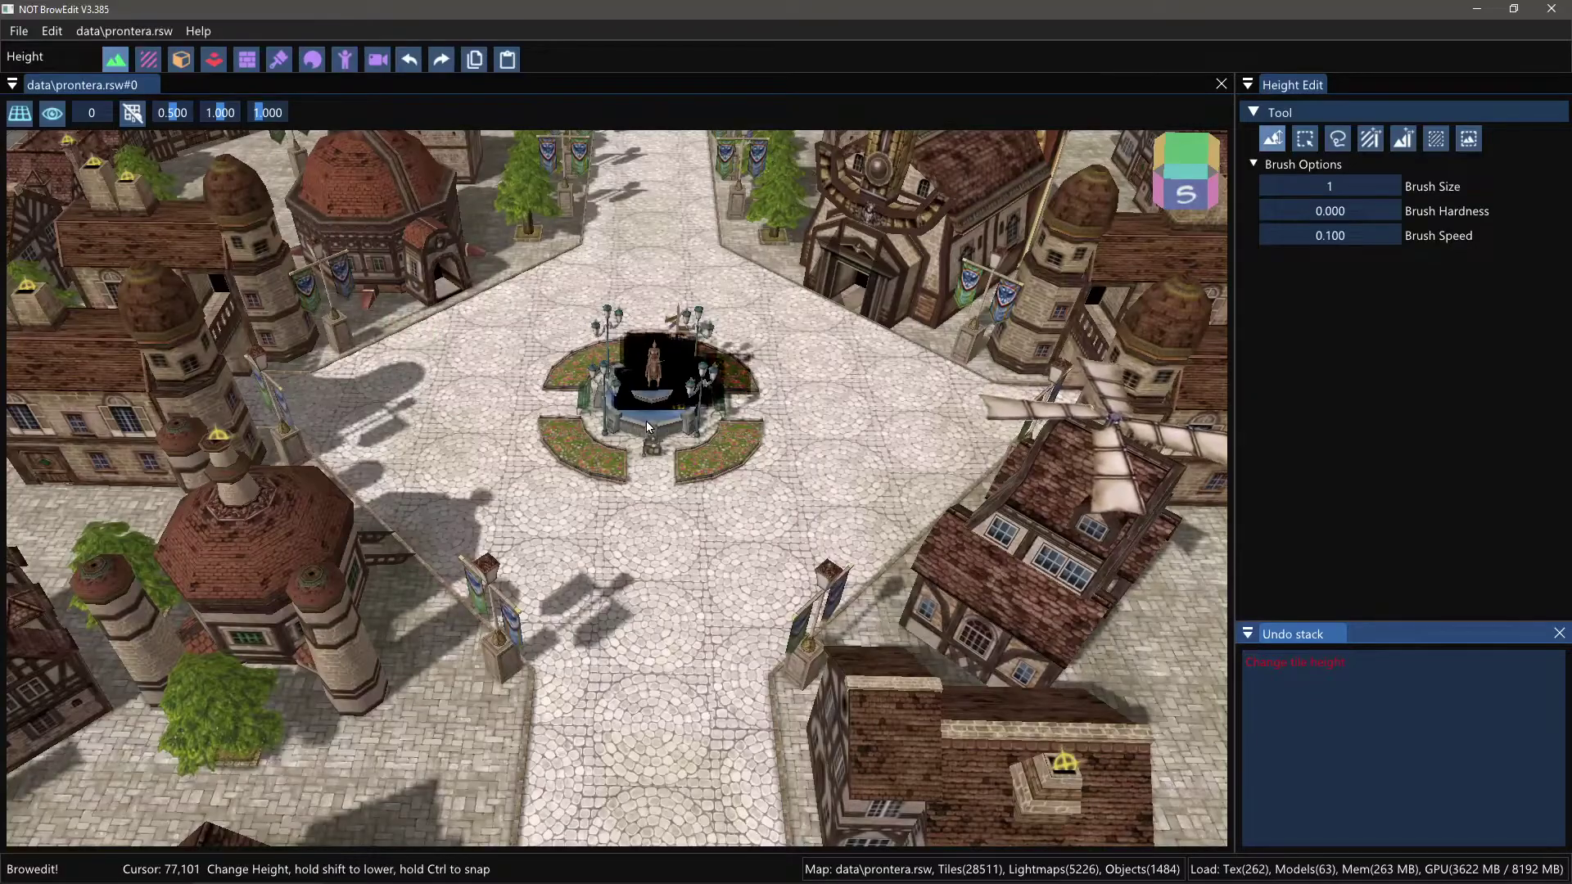
Step: Filter the available maps by "alber" and open data\alberta.rsw
{"action": "scroll", "coordinate": [686, 447], "scroll_direction": "up", "scroll_amount": 2}
{"action": "right_click_drag", "start_coordinate": [834, 456], "coordinate": [835, 502], "text": "shift"}
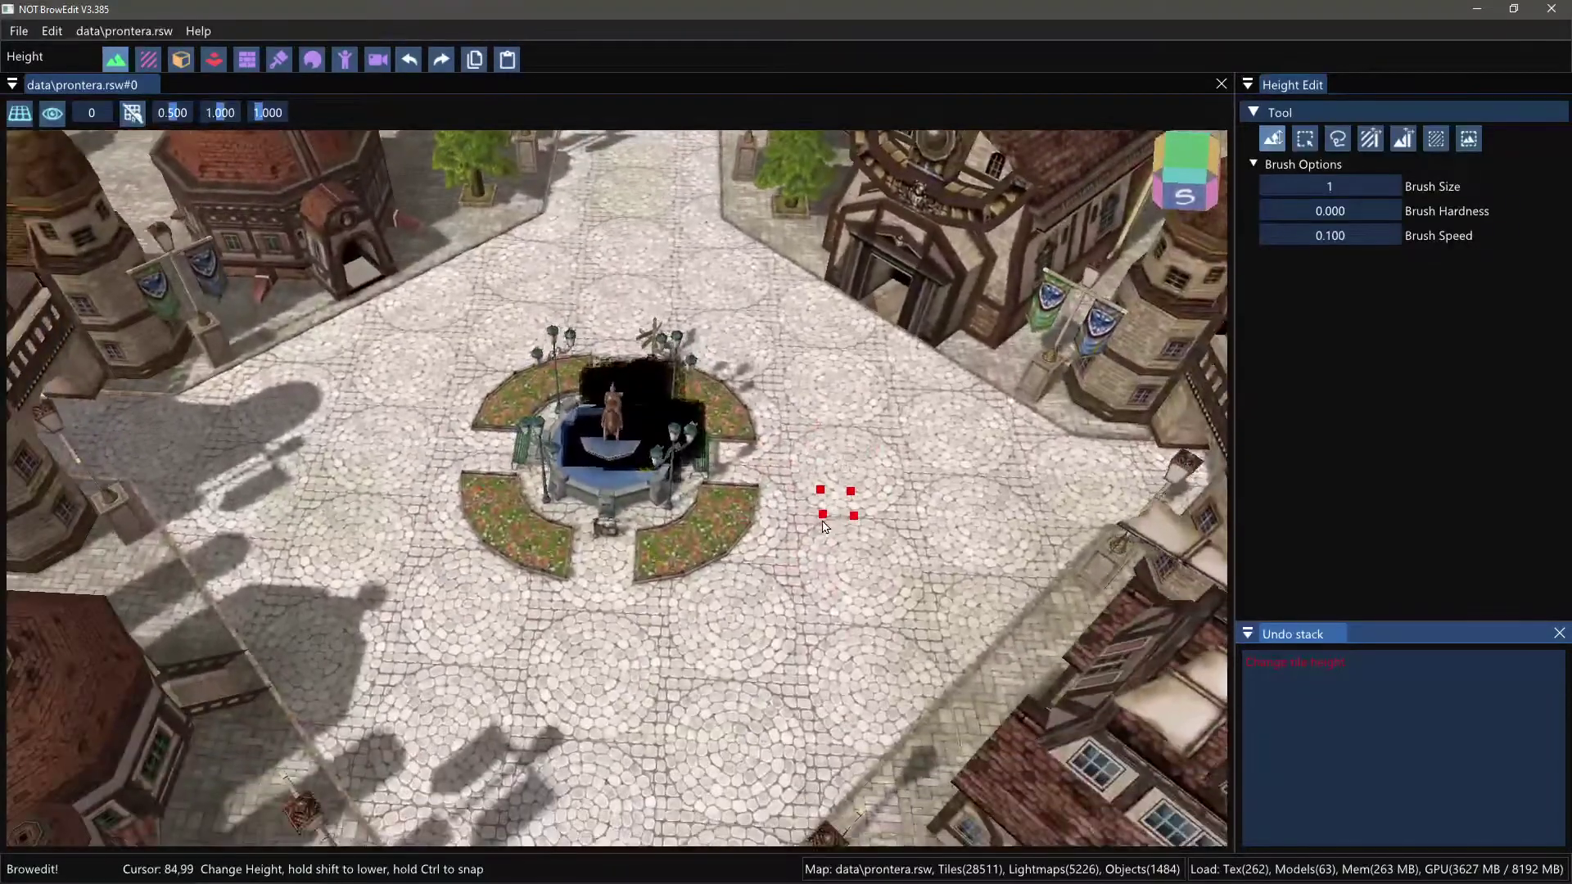
{"action": "left_click", "coordinate": [28, 31]}
{"action": "mouse_move", "coordinate": [58, 155]}
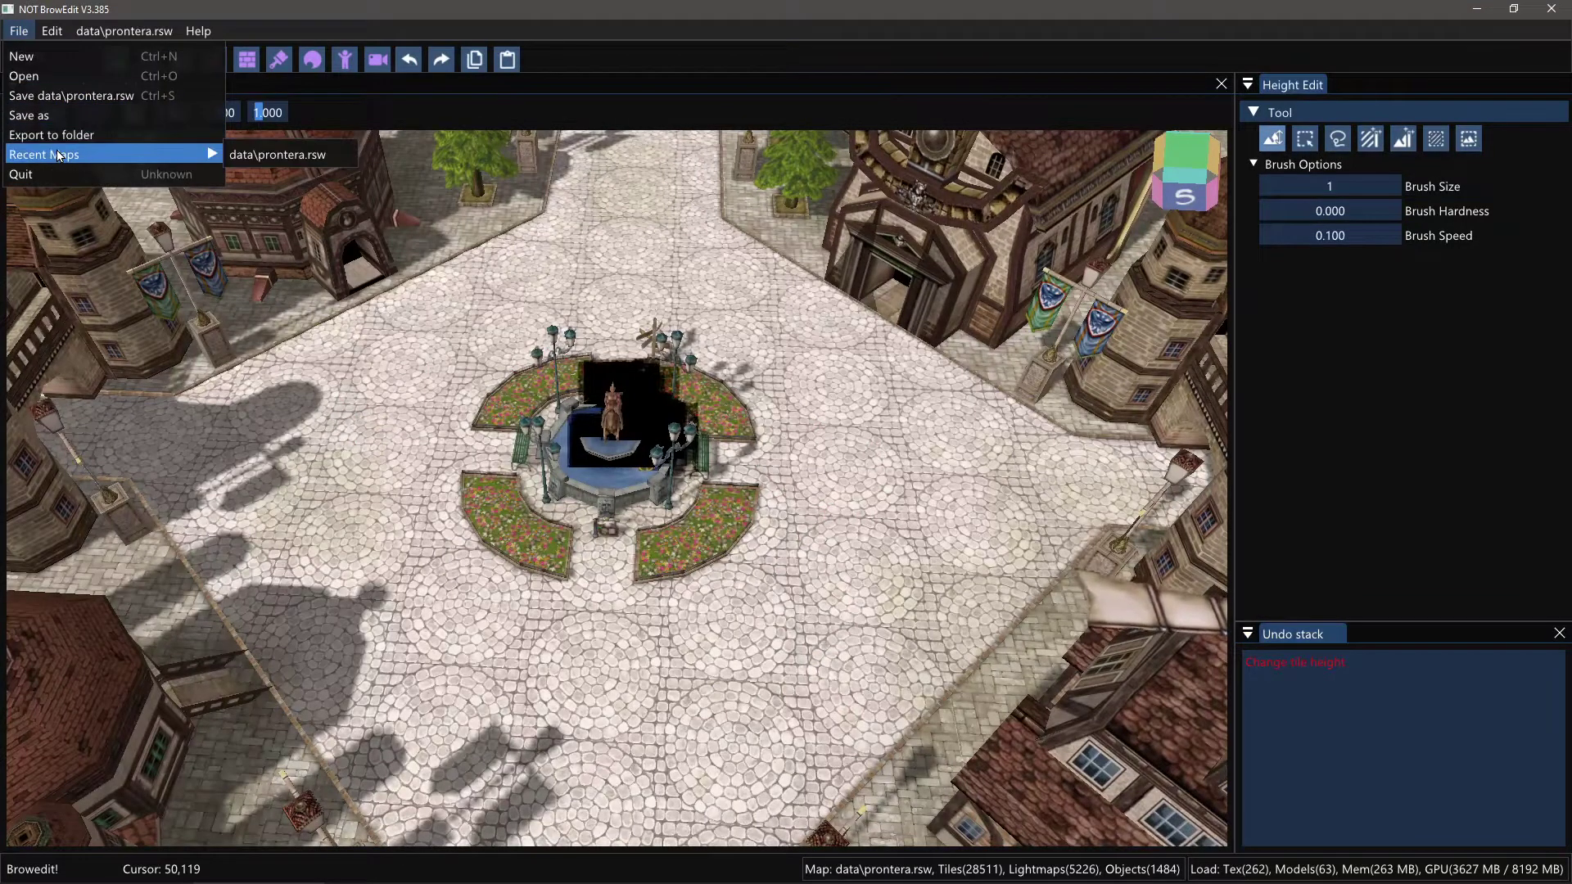
{"action": "left_click", "coordinate": [25, 77]}
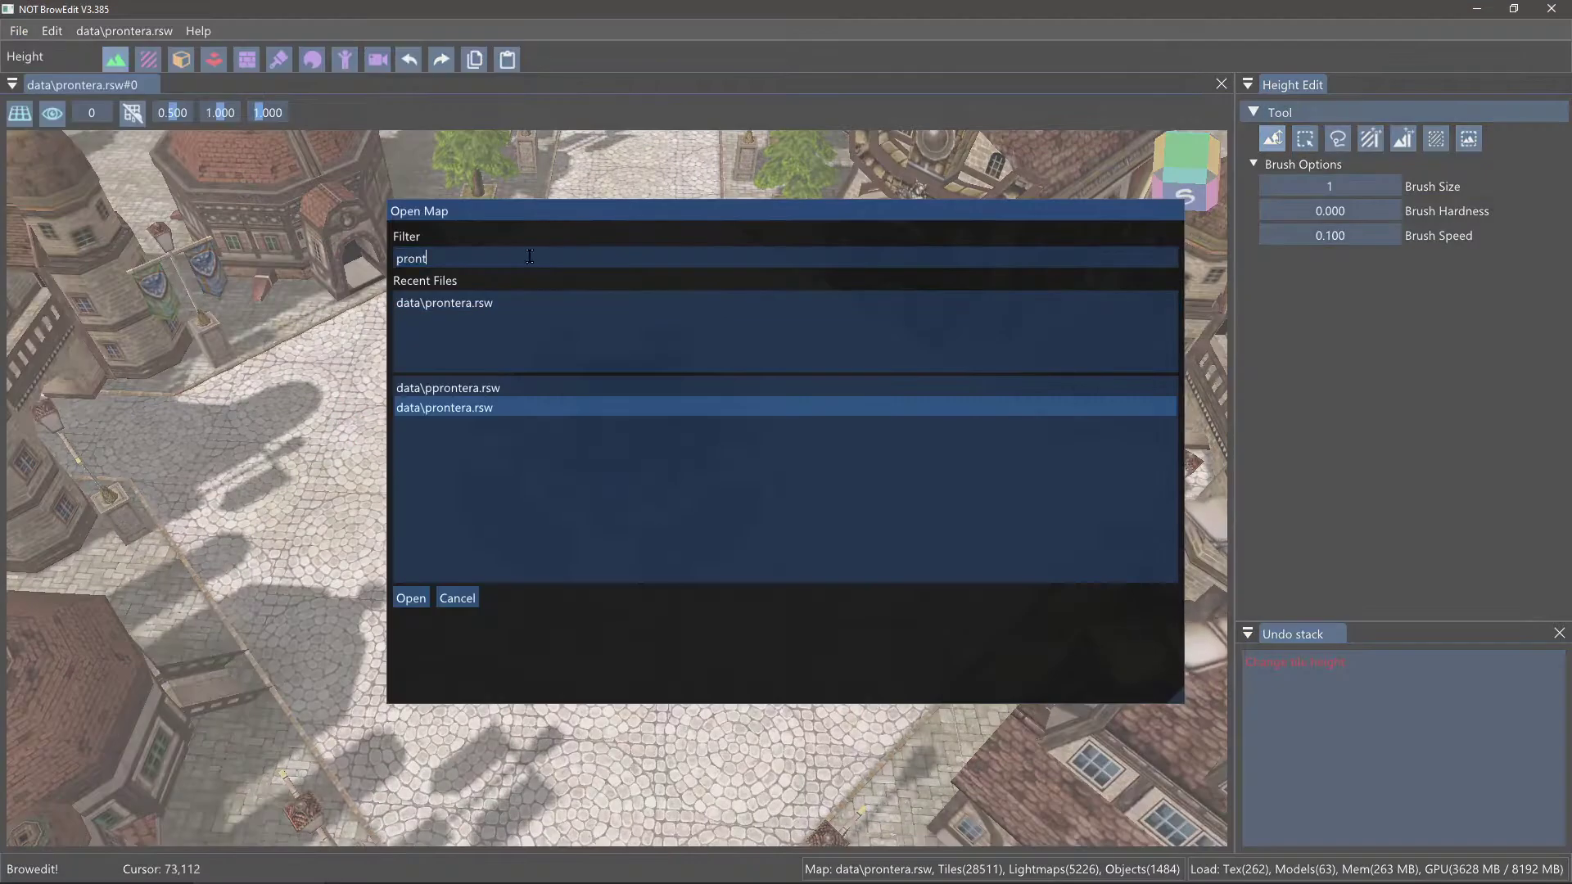
{"action": "type", "text": "adle"}
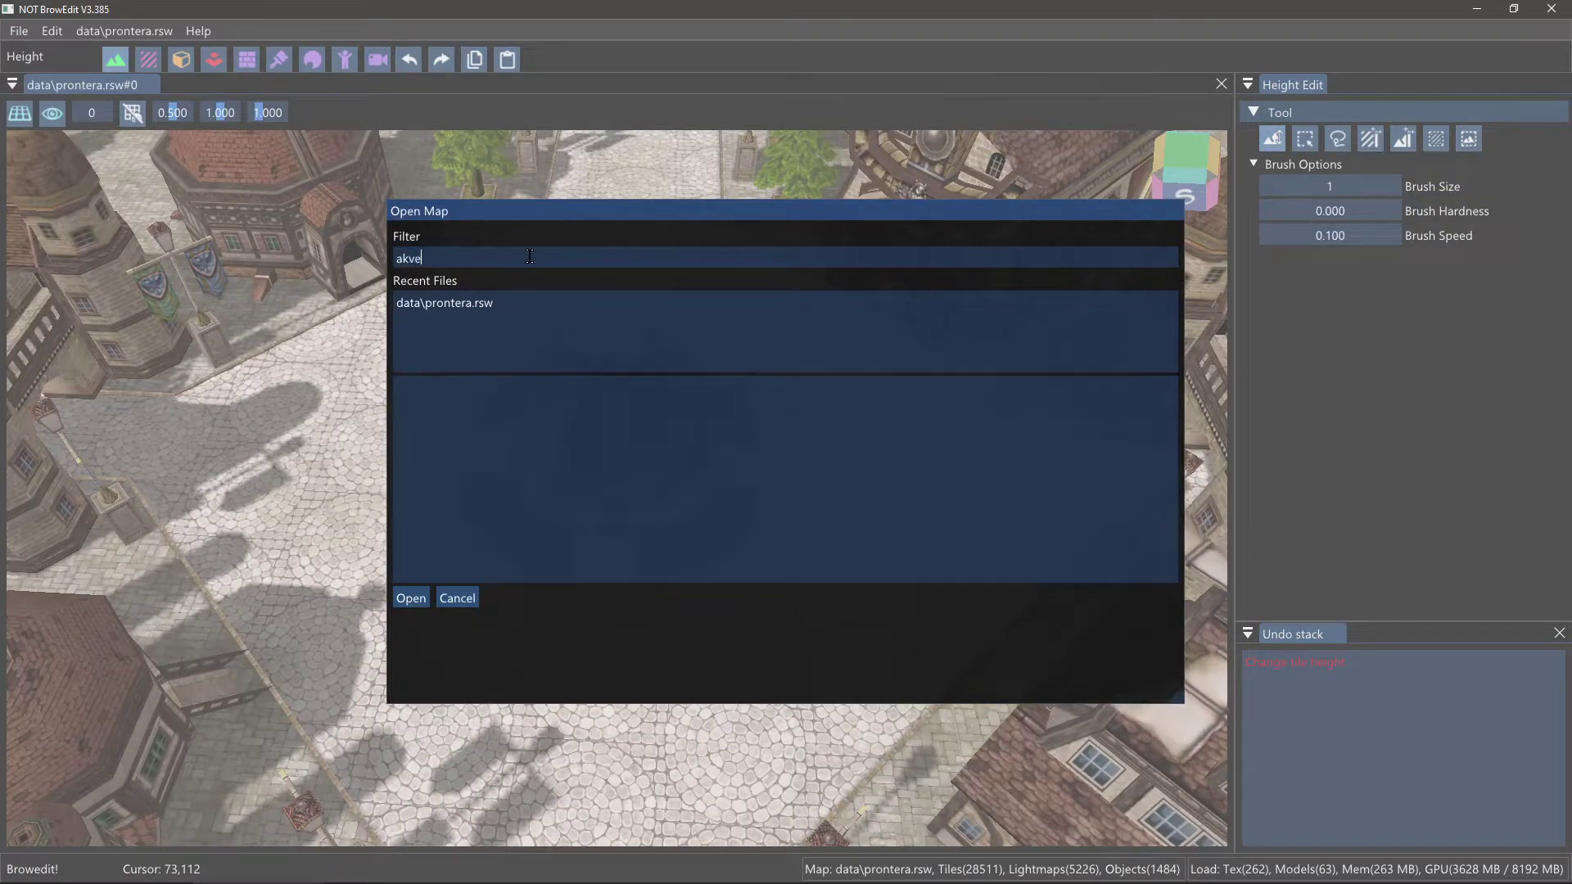
{"action": "key", "text": "BackSpace"}
{"action": "key", "text": "BackSpace"}
{"action": "key", "text": "BackSpace"}
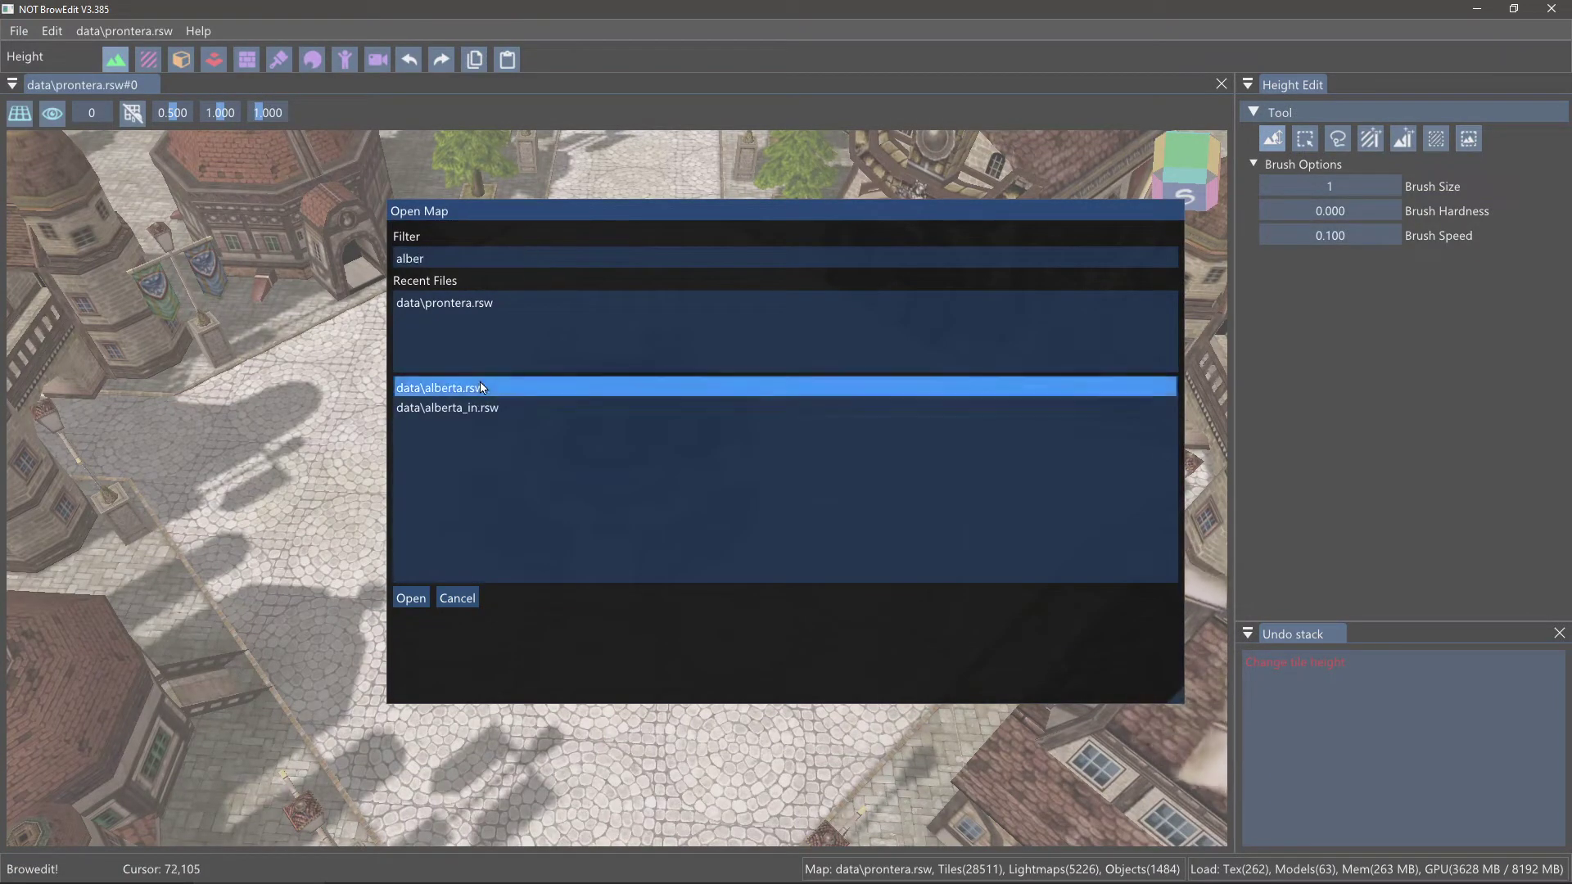
{"action": "double_click", "coordinate": [480, 384]}
Step: Look over the Alberta map and switch back and forth between it and Prontera
{"action": "middle_click_drag", "start_coordinate": [695, 490], "coordinate": [506, 483]}
{"action": "left_click", "coordinate": [65, 84]}
{"action": "left_click", "coordinate": [201, 87]}
{"action": "left_click", "coordinate": [93, 86]}
{"action": "left_click", "coordinate": [199, 88]}
Step: Try docking the Alberta map beside and below the Prontera map, and regroup both maps in one view area
{"action": "left_click_drag", "start_coordinate": [199, 88], "coordinate": [673, 447]}
{"action": "mouse_move", "coordinate": [860, 501]}
{"action": "middle_mouse_down"}
{"action": "mouse_move", "coordinate": [910, 496]}
{"action": "mouse_move", "coordinate": [899, 465]}
{"action": "mouse_move", "coordinate": [880, 489]}
{"action": "middle_mouse_up"}
{"action": "middle_click_drag", "start_coordinate": [426, 438], "coordinate": [332, 477]}
{"action": "left_click_drag", "start_coordinate": [714, 84], "coordinate": [608, 517]}
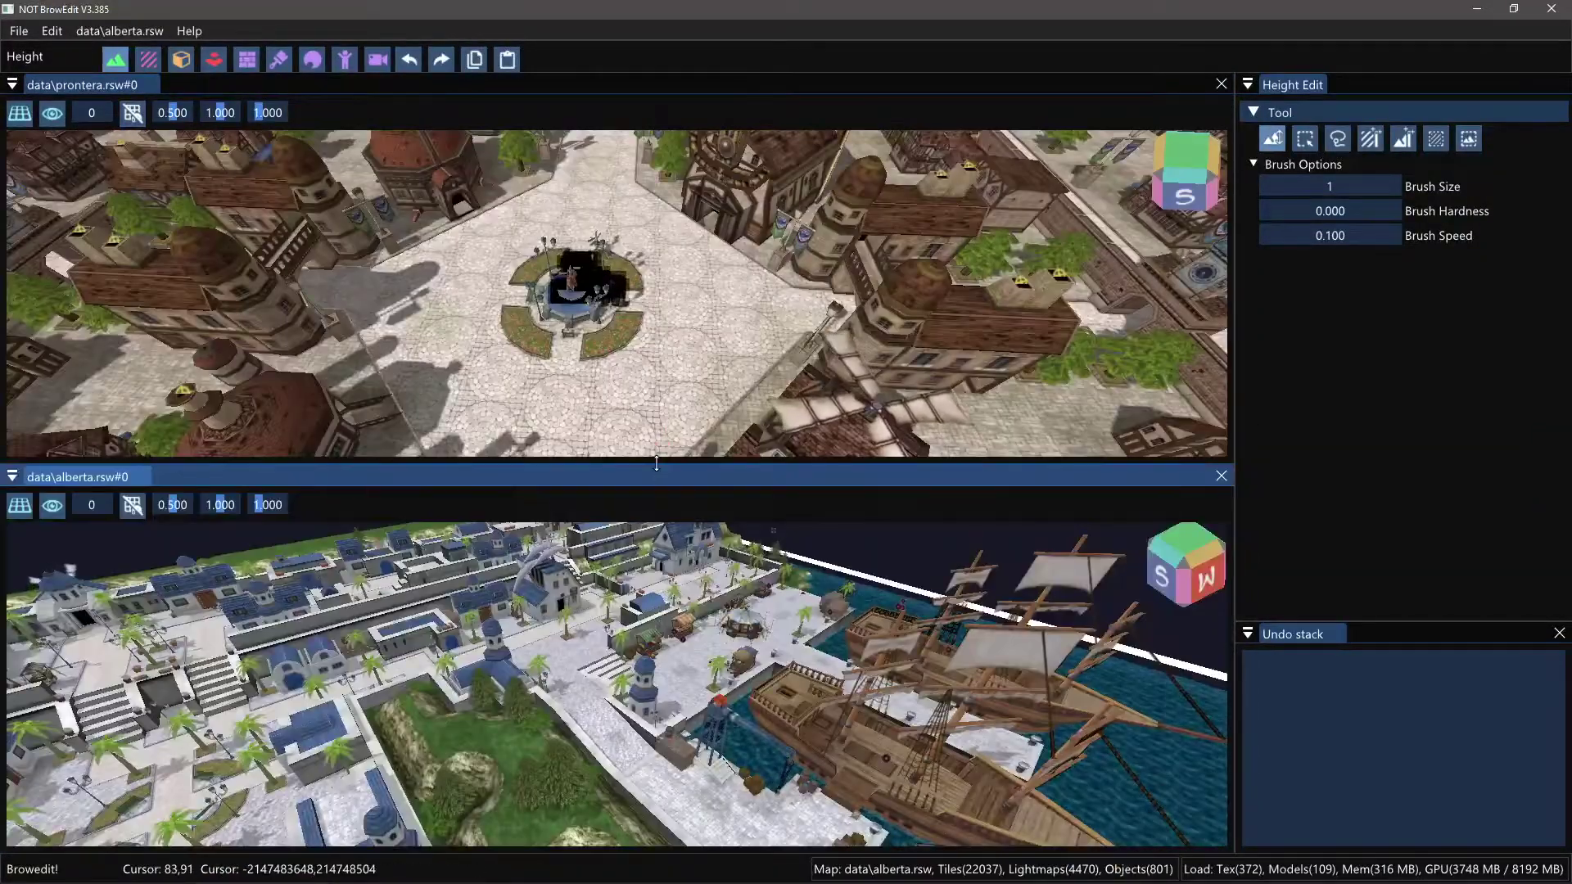
{"action": "left_click_drag", "start_coordinate": [501, 484], "coordinate": [615, 463]}
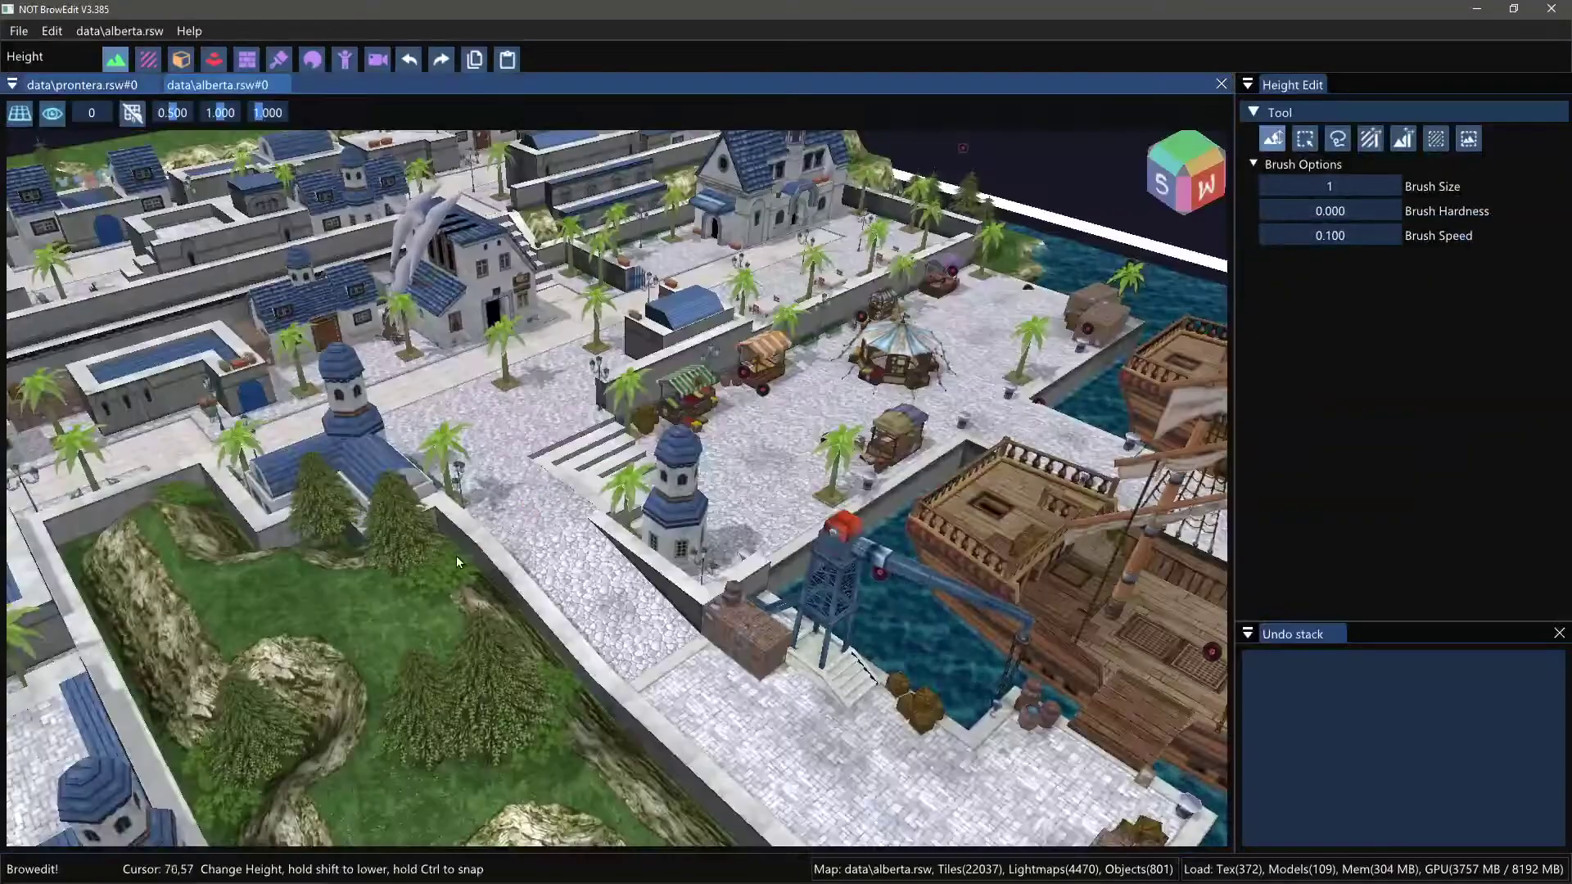
Step: Examine the Alberta harbour and the Prontera fountain square from other angles
{"action": "right_click_drag", "start_coordinate": [655, 508], "coordinate": [749, 462], "text": "shift"}
{"action": "right_click_drag", "start_coordinate": [369, 409], "coordinate": [546, 628]}
{"action": "left_click", "coordinate": [94, 87]}
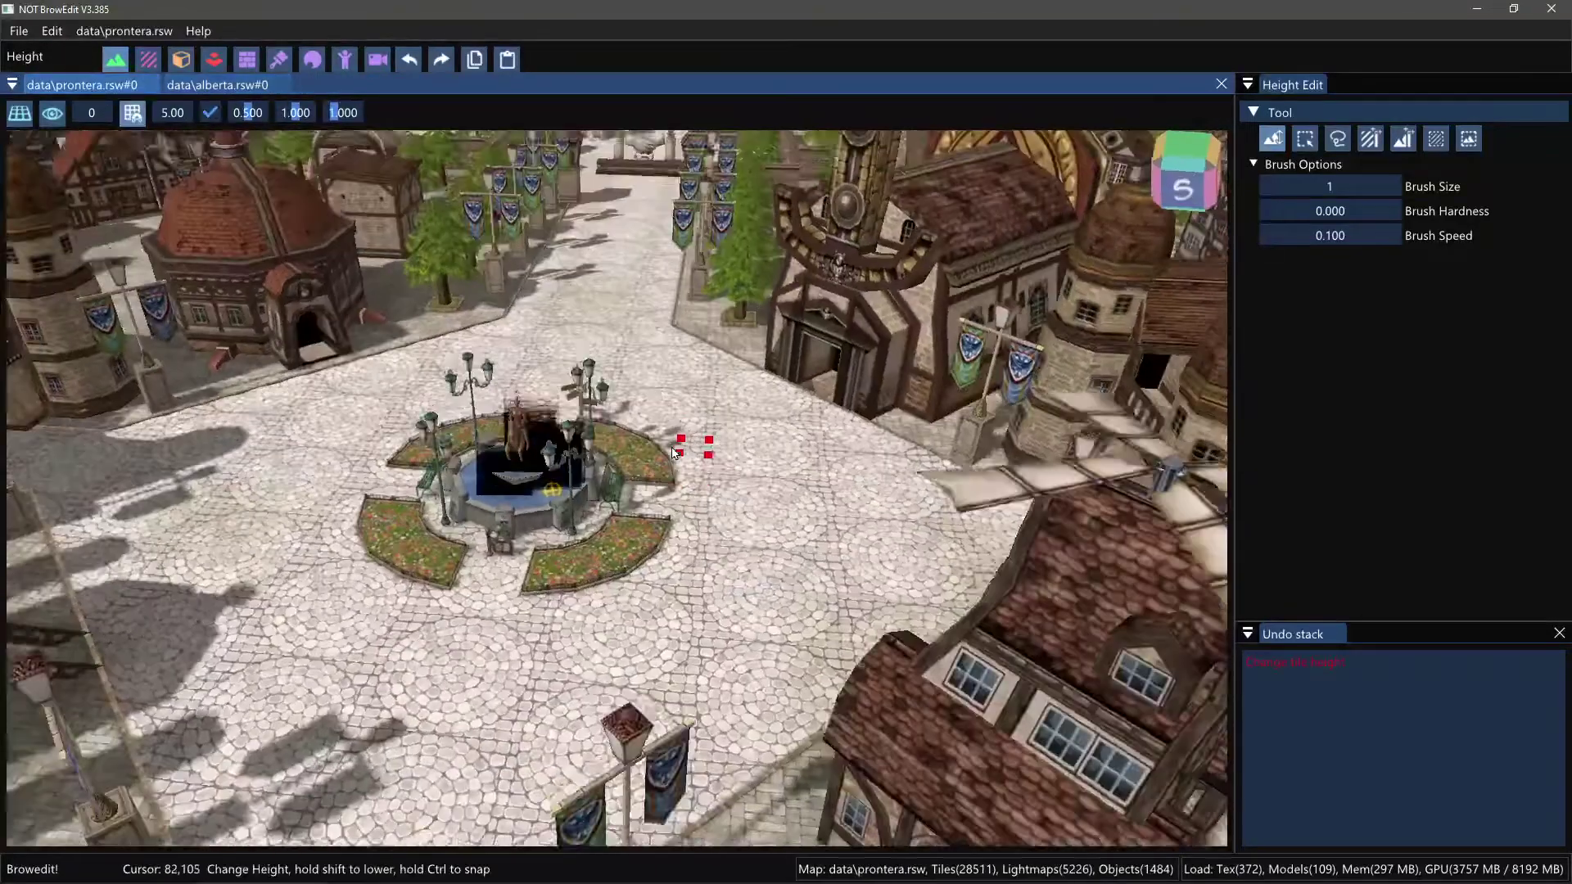
{"action": "right_click_drag", "start_coordinate": [671, 448], "coordinate": [678, 470], "text": "shift"}
{"action": "right_click_drag", "start_coordinate": [214, 262], "coordinate": [233, 298]}
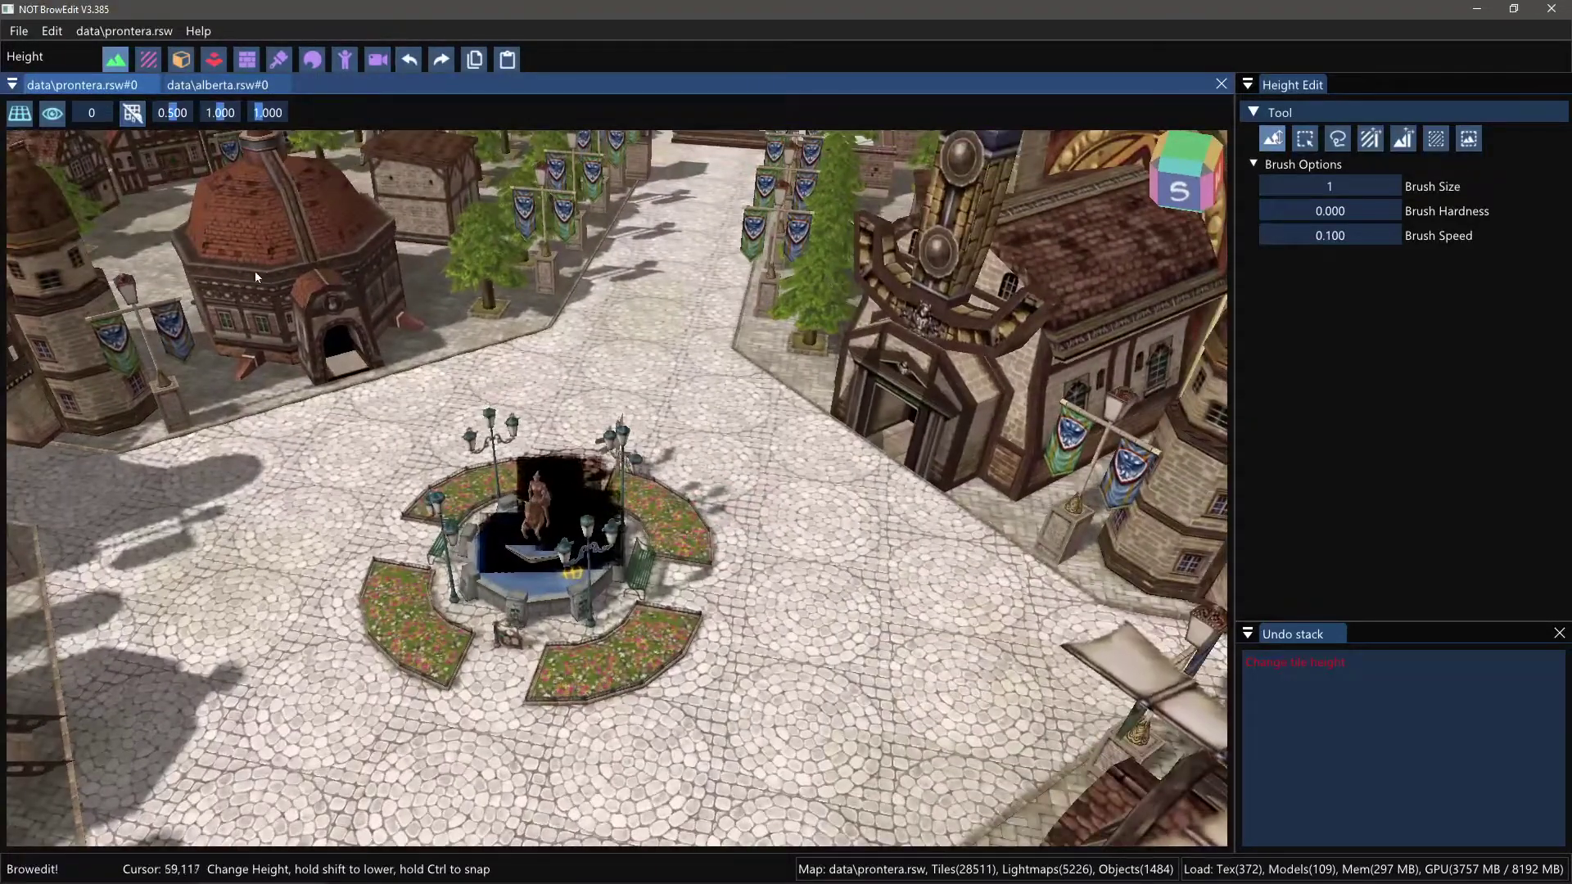
{"action": "right_click_drag", "start_coordinate": [410, 365], "coordinate": [477, 374], "text": "shift"}
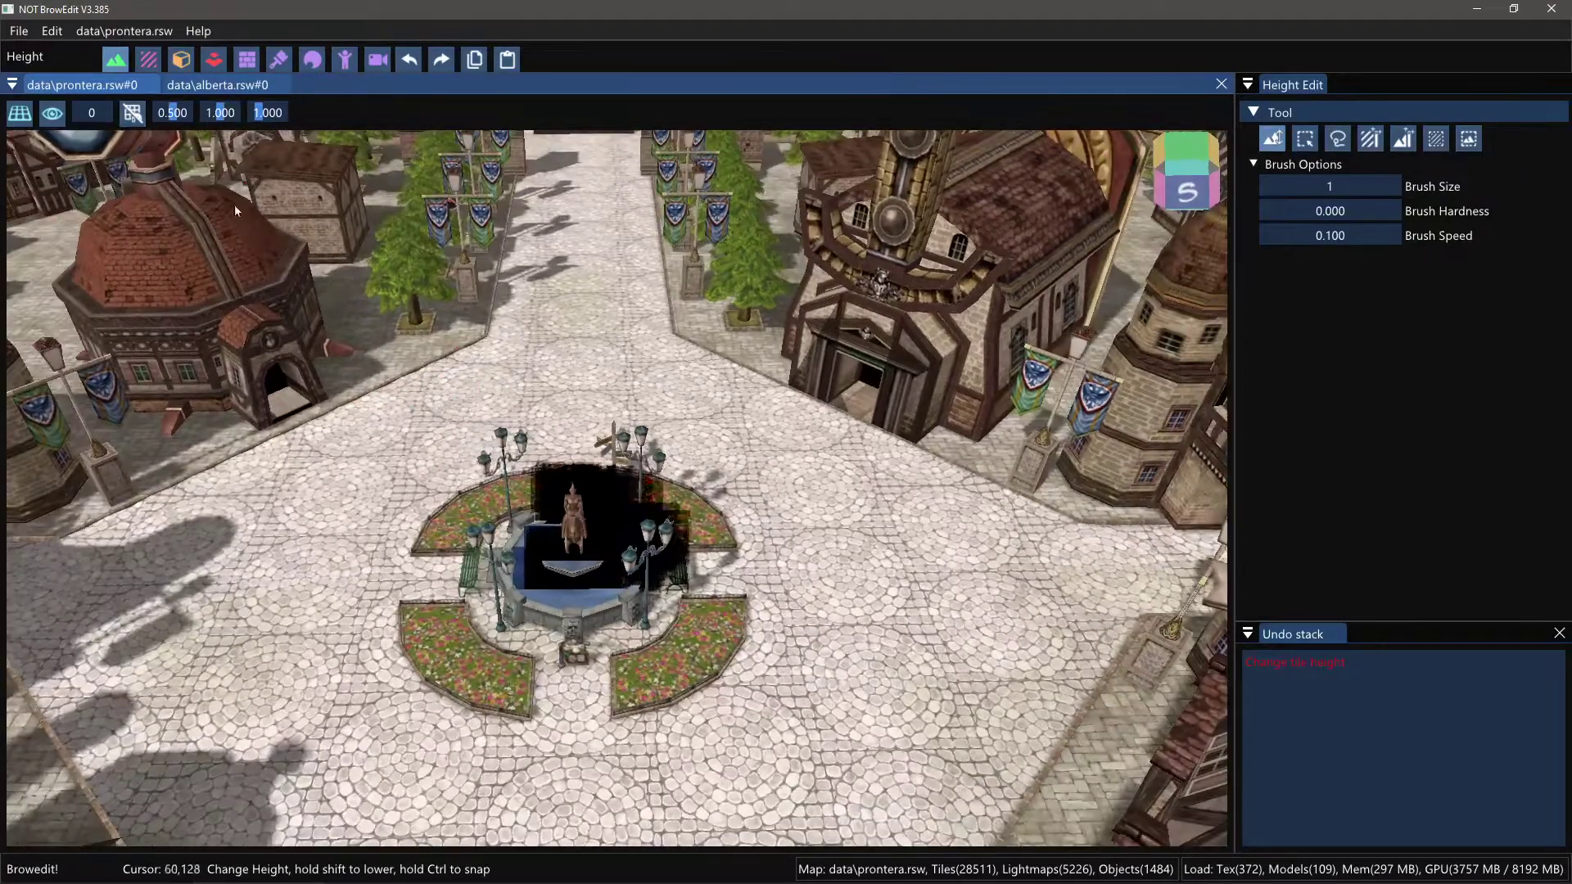
Step: Open the hotkey settings and examine the full list of actions and their assigned shortcuts
{"action": "left_click", "coordinate": [47, 32]}
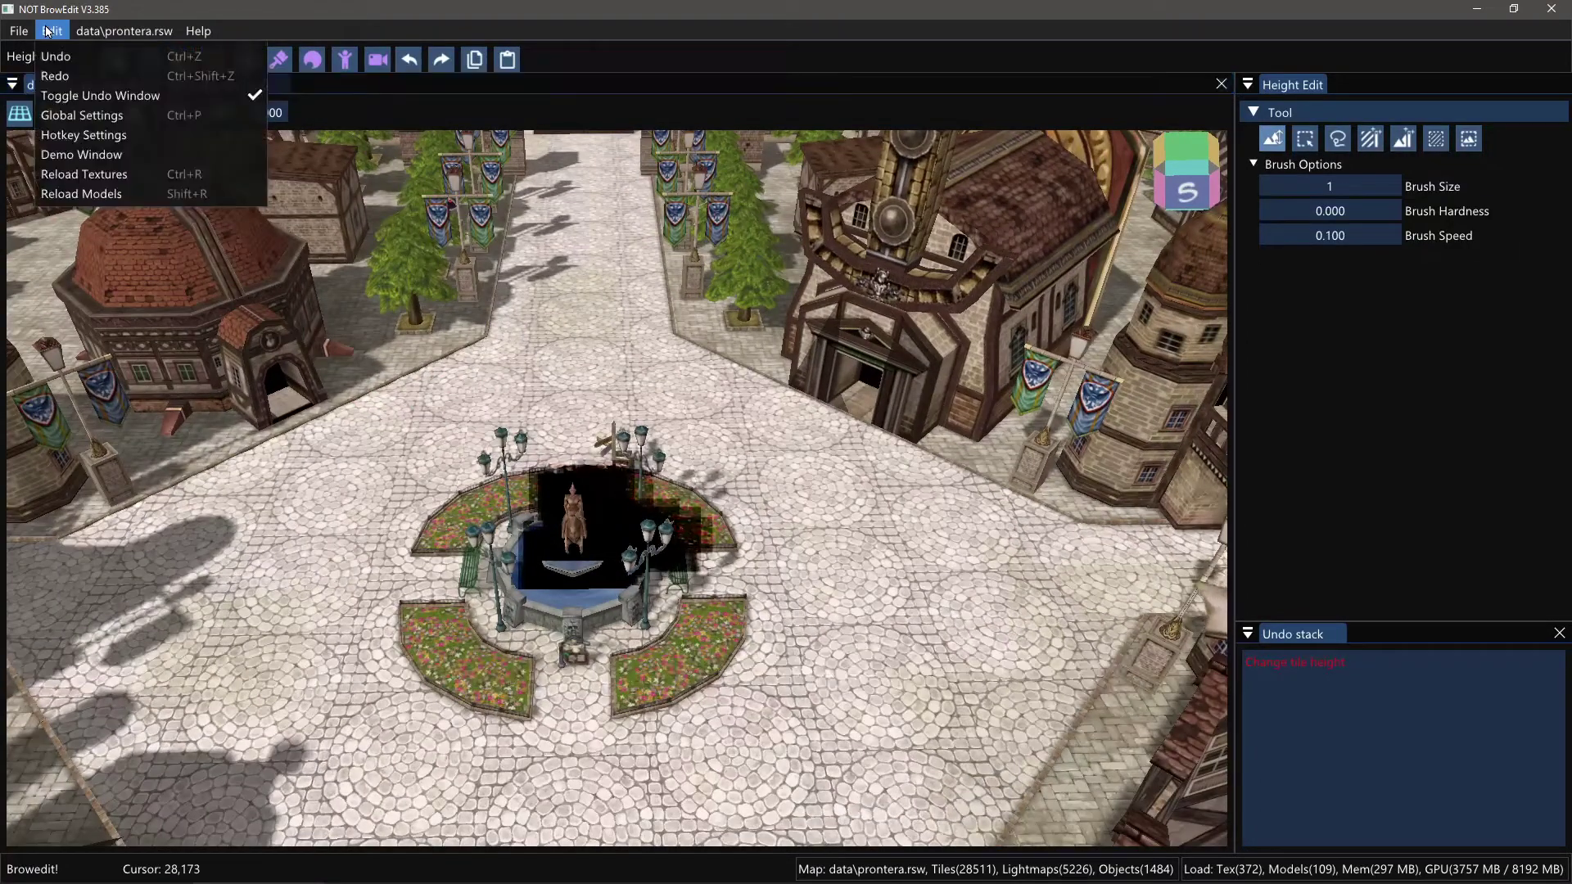
{"action": "left_click", "coordinate": [84, 134]}
{"action": "scroll", "coordinate": [760, 318], "scroll_direction": "down", "scroll_amount": 10}
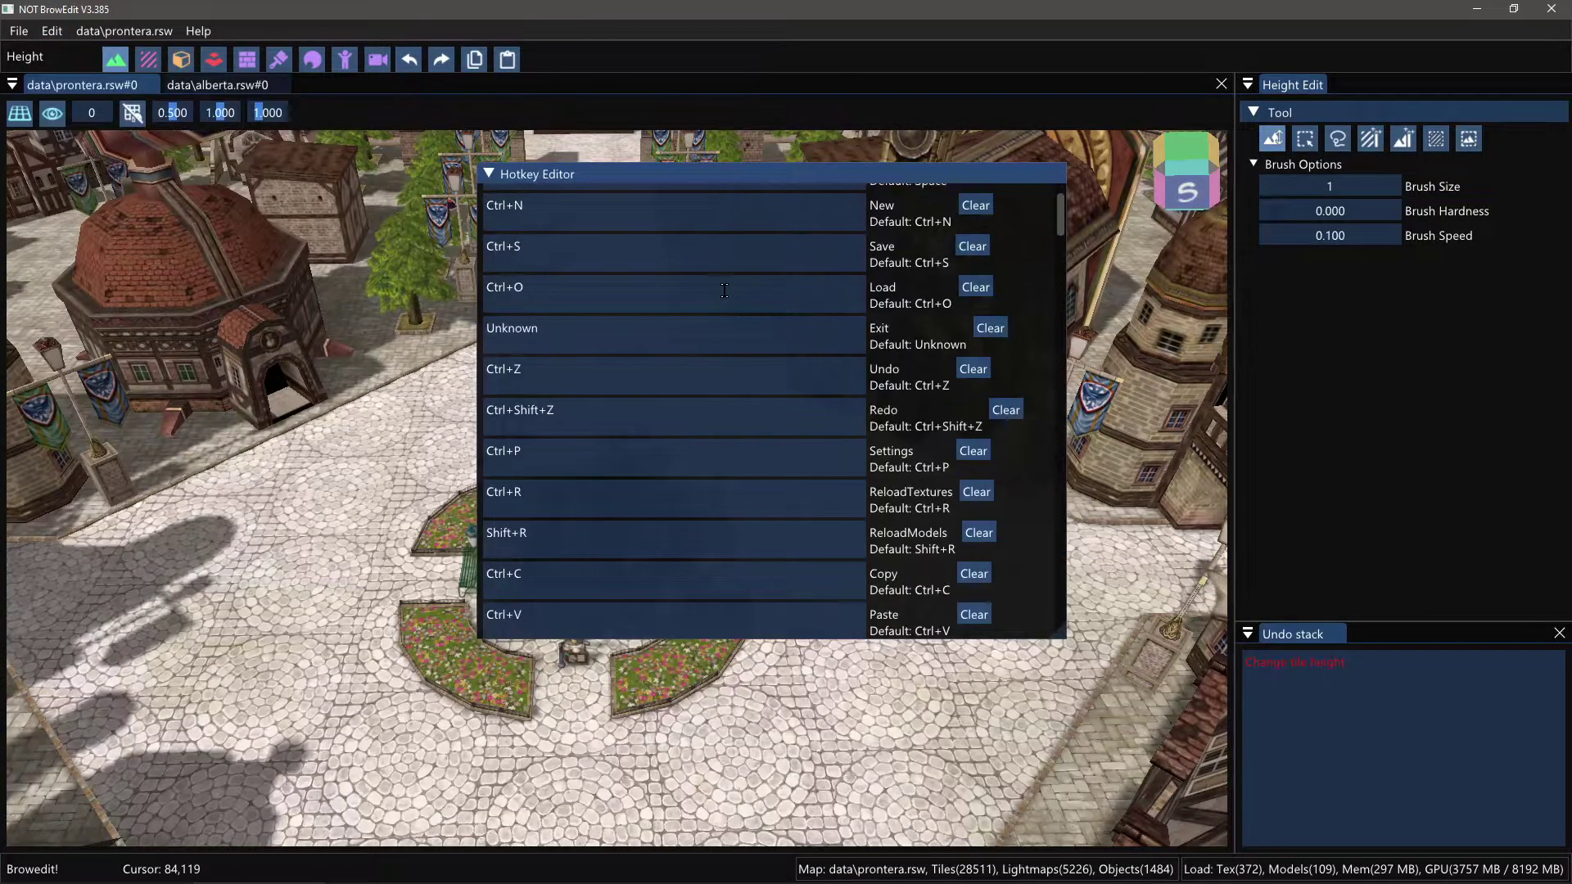
{"action": "scroll", "coordinate": [535, 303], "scroll_direction": "down", "scroll_amount": 10}
{"action": "scroll", "coordinate": [536, 303], "scroll_direction": "up", "scroll_amount": 3}
{"action": "scroll", "coordinate": [532, 303], "scroll_direction": "down", "scroll_amount": 10}
{"action": "scroll", "coordinate": [532, 302], "scroll_direction": "down", "scroll_amount": 10}
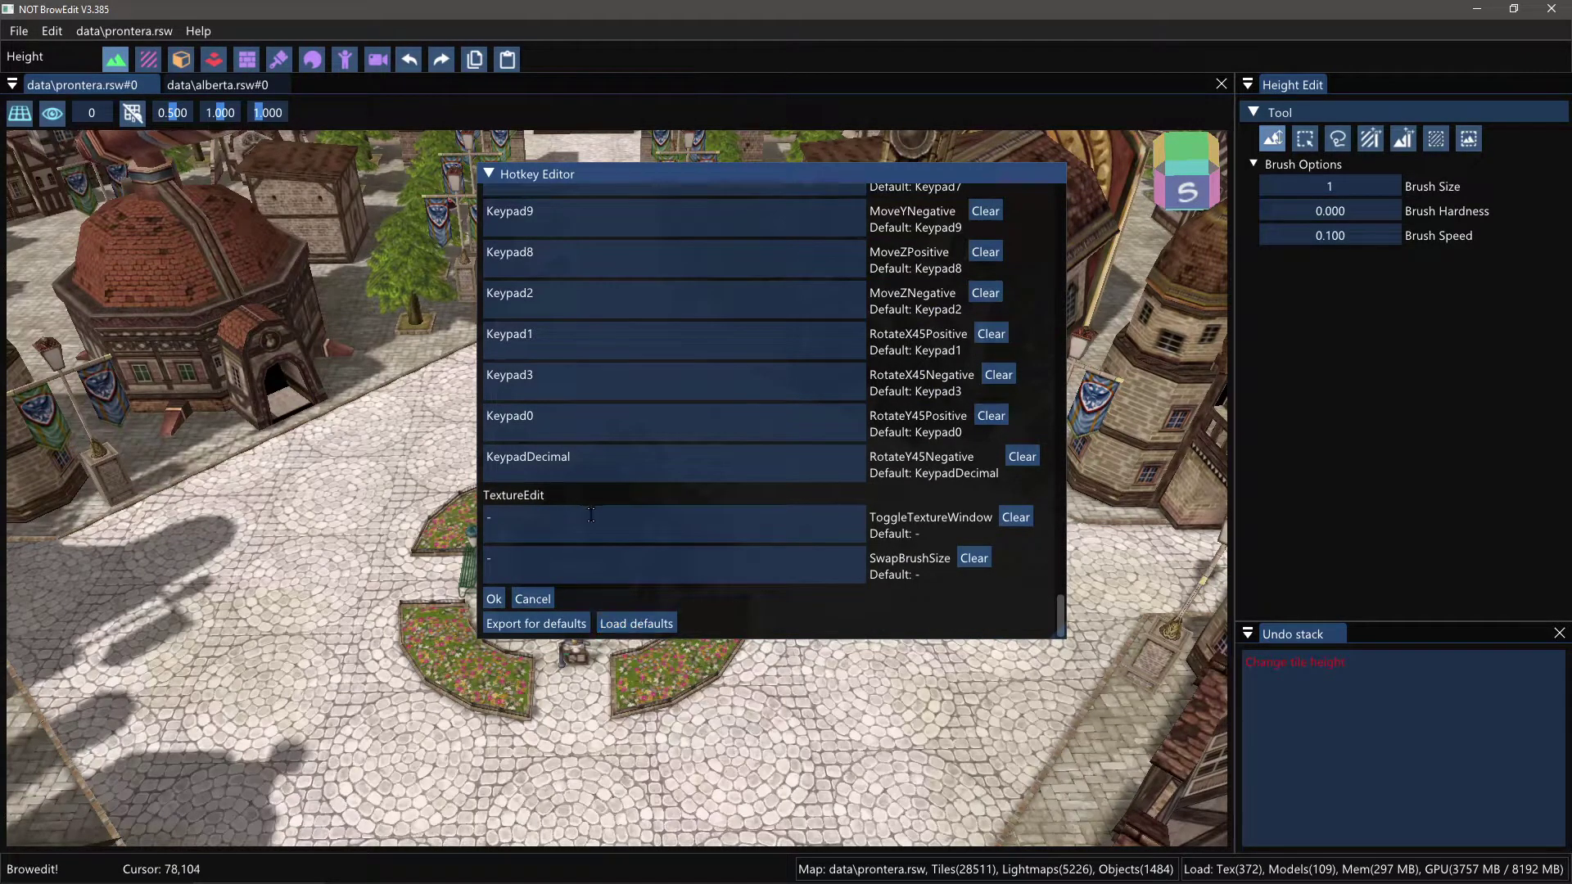
{"action": "scroll", "coordinate": [577, 483], "scroll_direction": "up", "scroll_amount": 15}
{"action": "scroll", "coordinate": [610, 490], "scroll_direction": "up", "scroll_amount": 15}
{"action": "scroll", "coordinate": [623, 474], "scroll_direction": "up", "scroll_amount": 5}
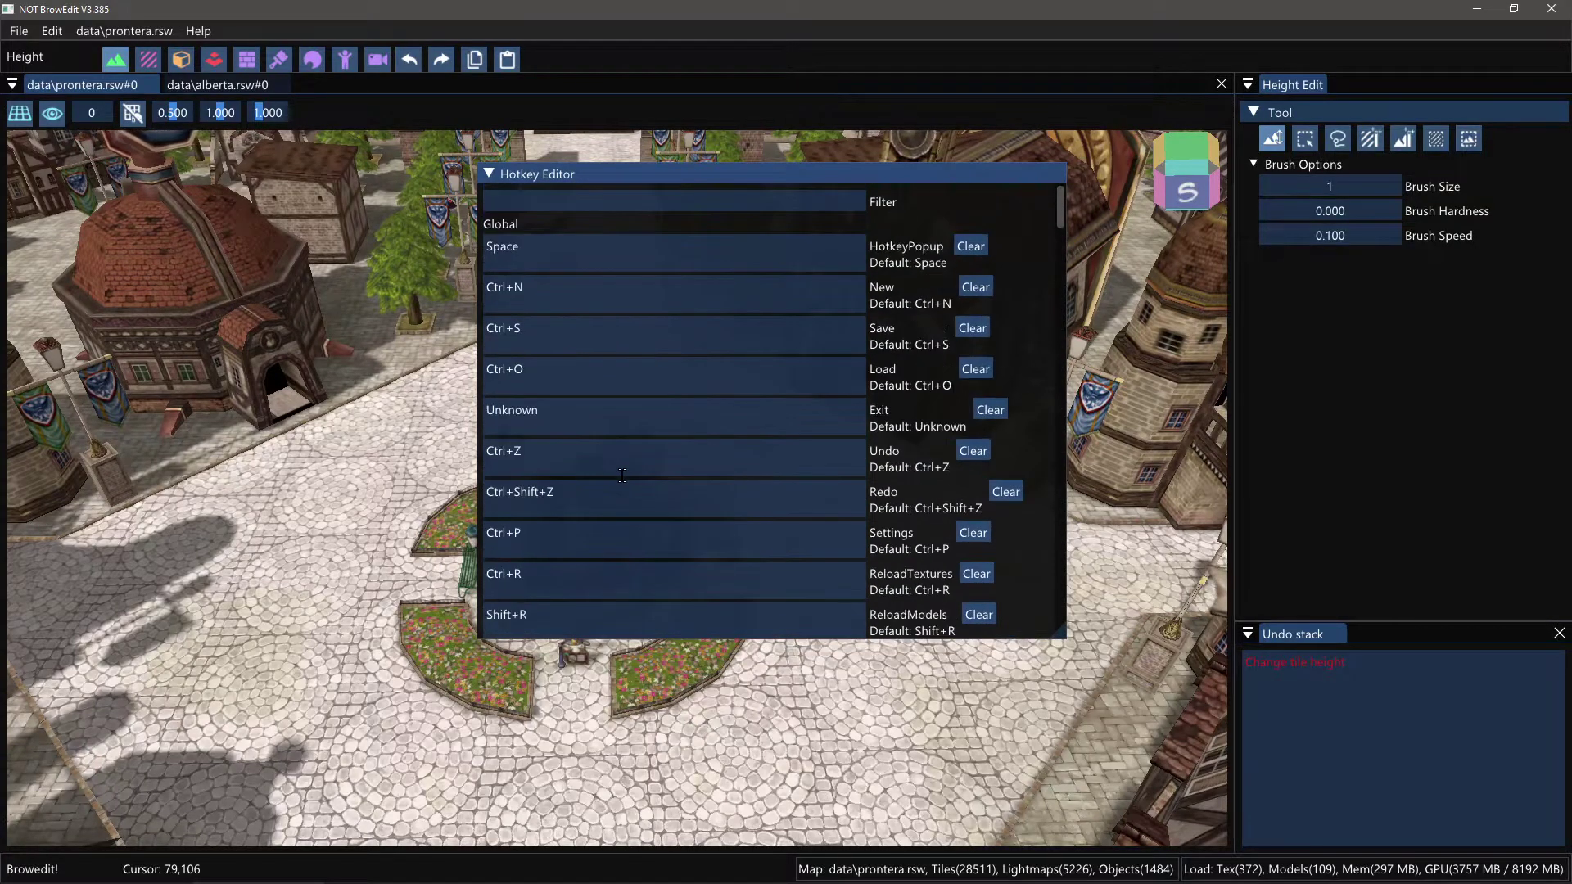
{"action": "scroll", "coordinate": [573, 309], "scroll_direction": "down", "scroll_amount": 5}
{"action": "scroll", "coordinate": [573, 309], "scroll_direction": "up", "scroll_amount": 5}
{"action": "scroll", "coordinate": [574, 311], "scroll_direction": "down", "scroll_amount": 8}
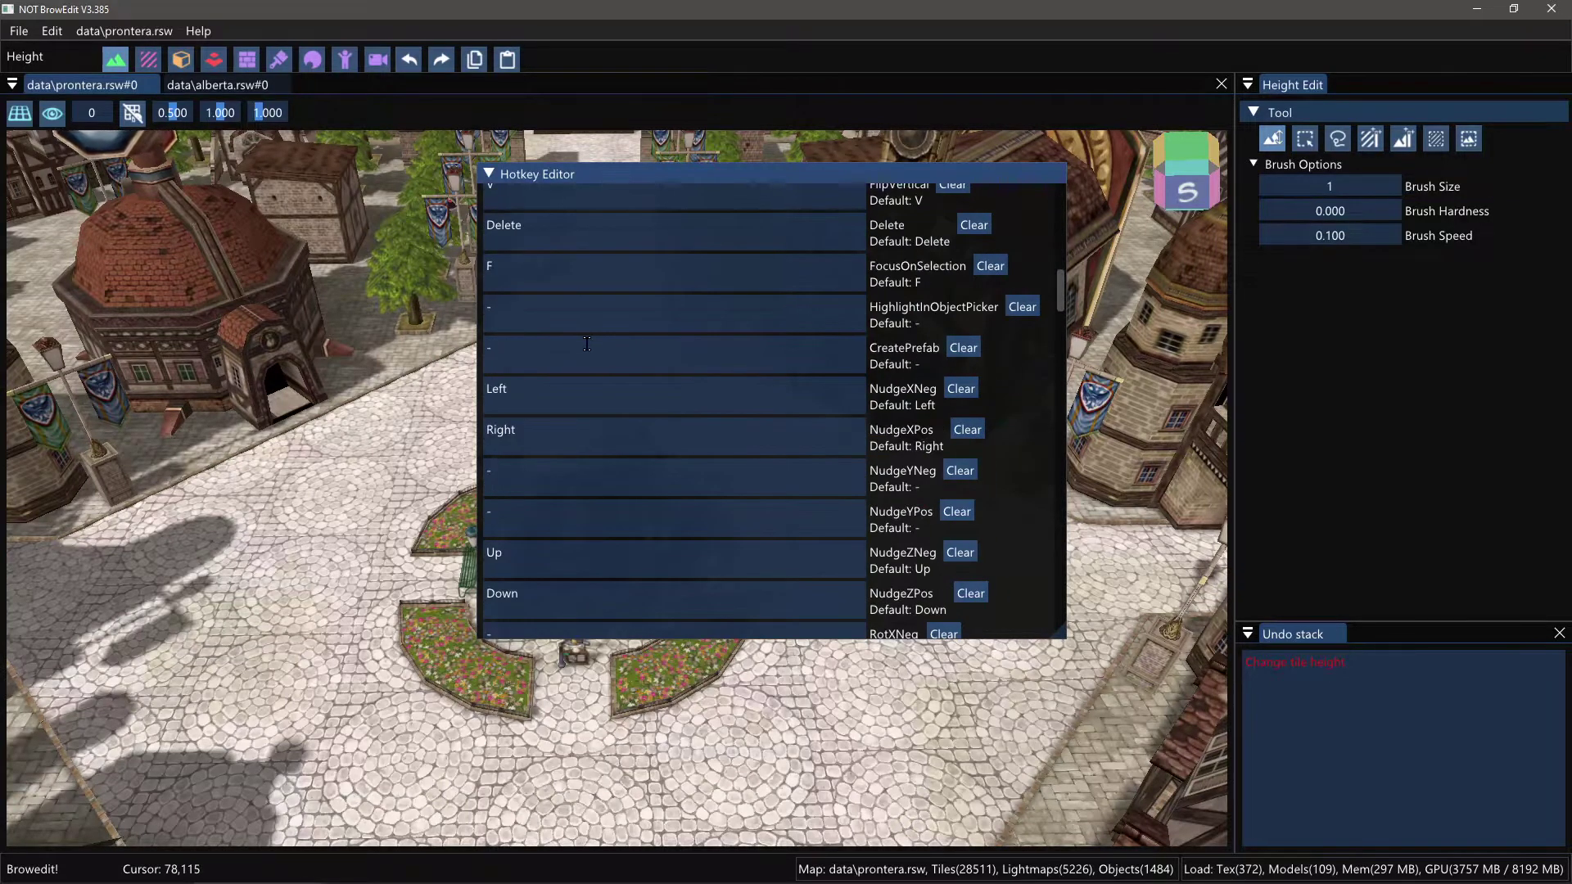
{"action": "scroll", "coordinate": [586, 344], "scroll_direction": "up", "scroll_amount": 8}
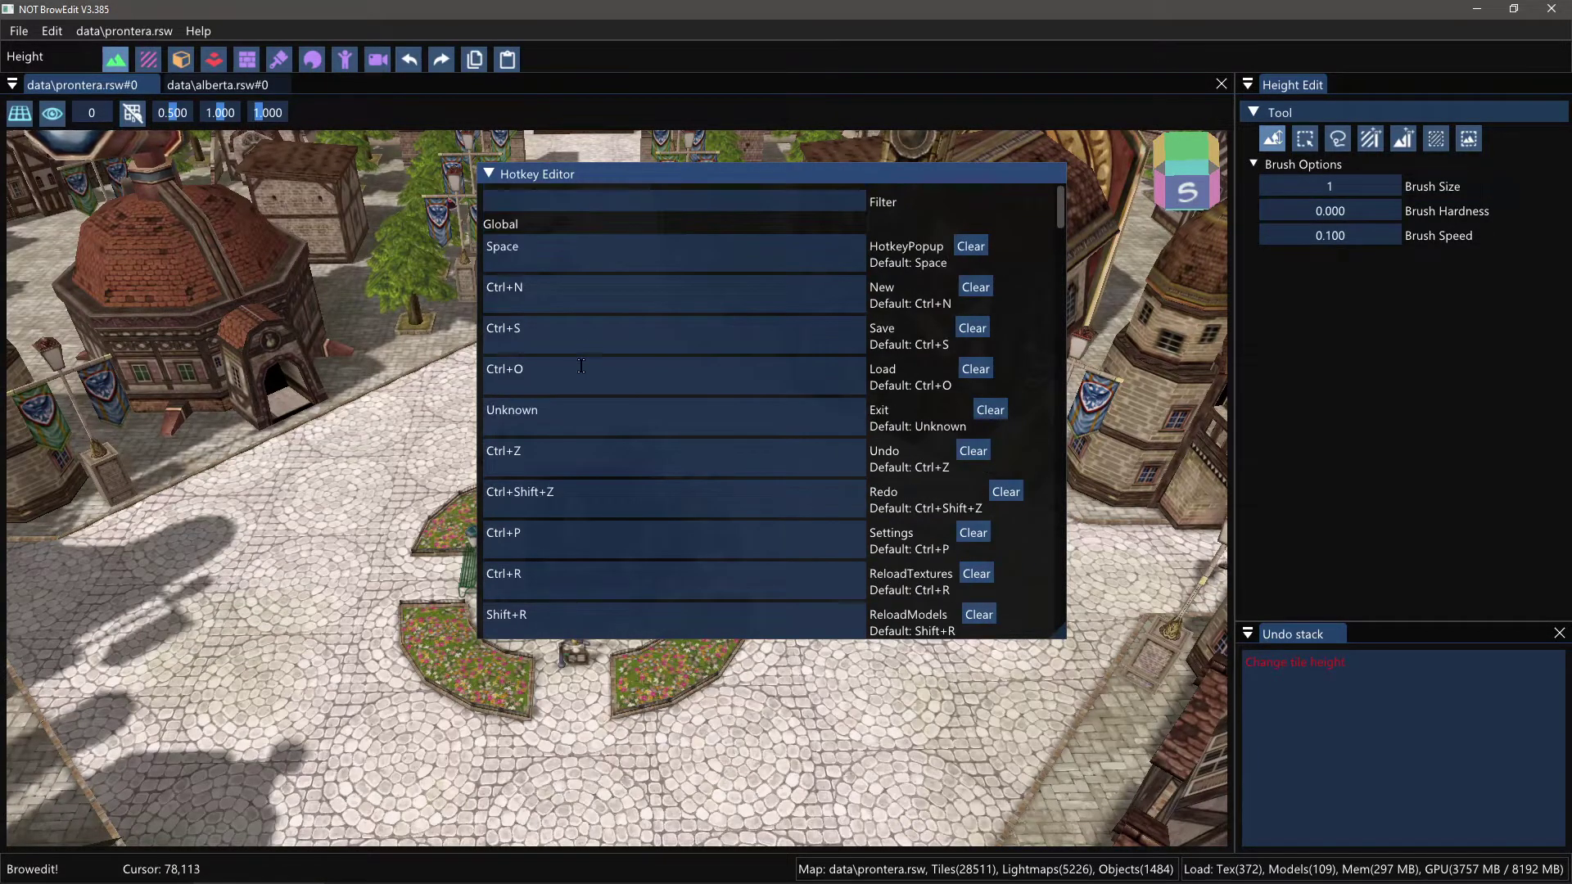
Step: Filter the hotkeys by "new" and replace the filter with "walledi" to find the wall editing shortcuts
{"action": "left_click", "coordinate": [515, 203]}
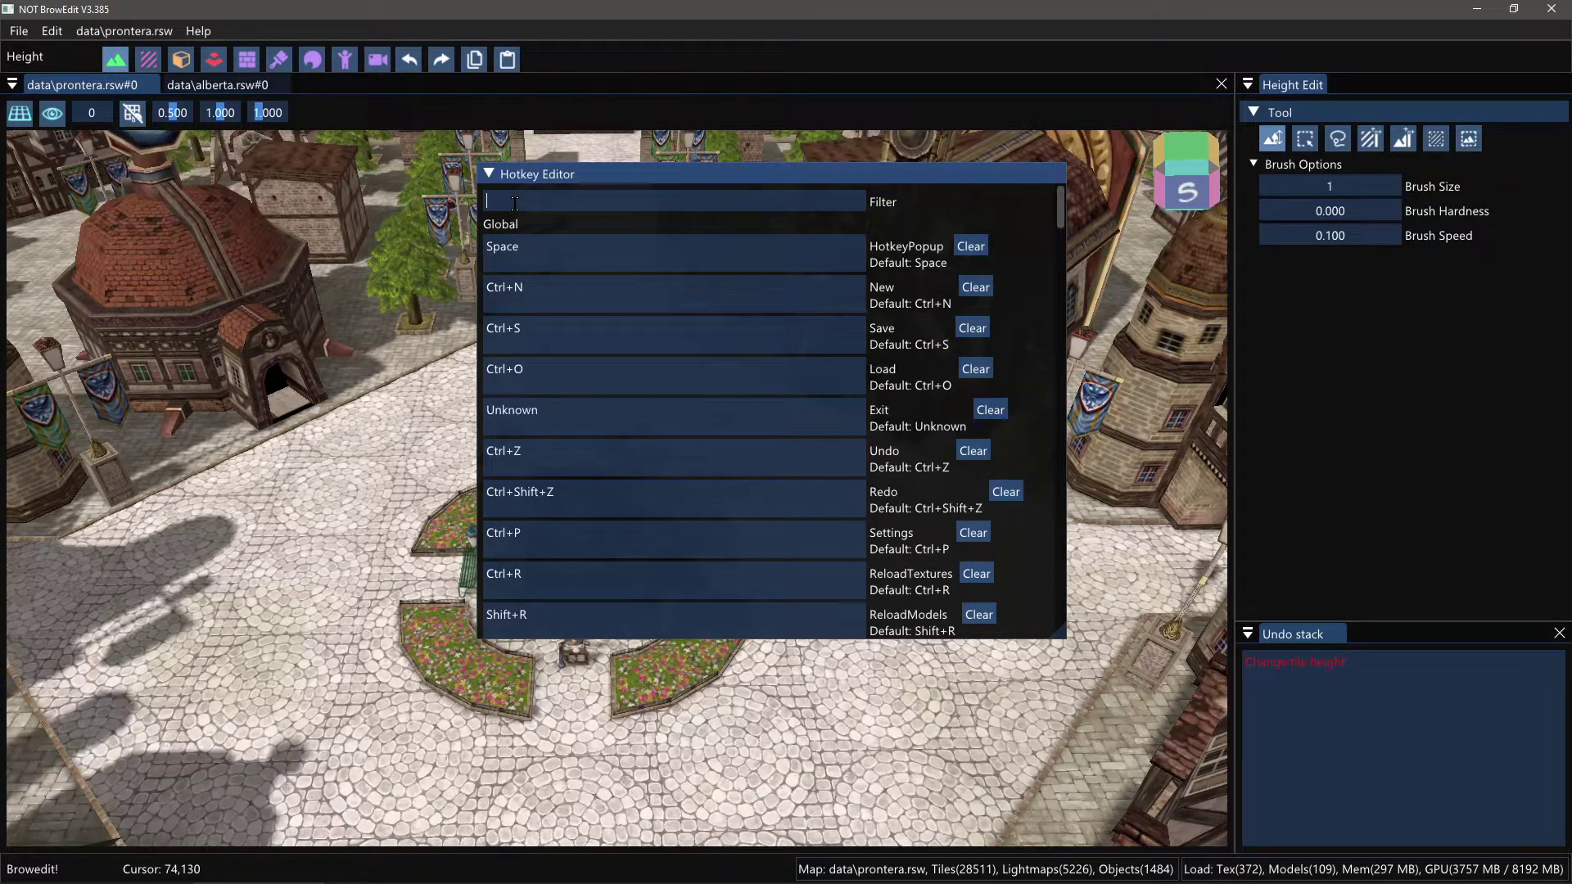
{"action": "type", "text": "new"}
{"action": "key", "text": "BackSpace"}
{"action": "key", "text": "BackSpace"}
{"action": "key", "text": "BackSpace"}
{"action": "type", "text": "walledi"}
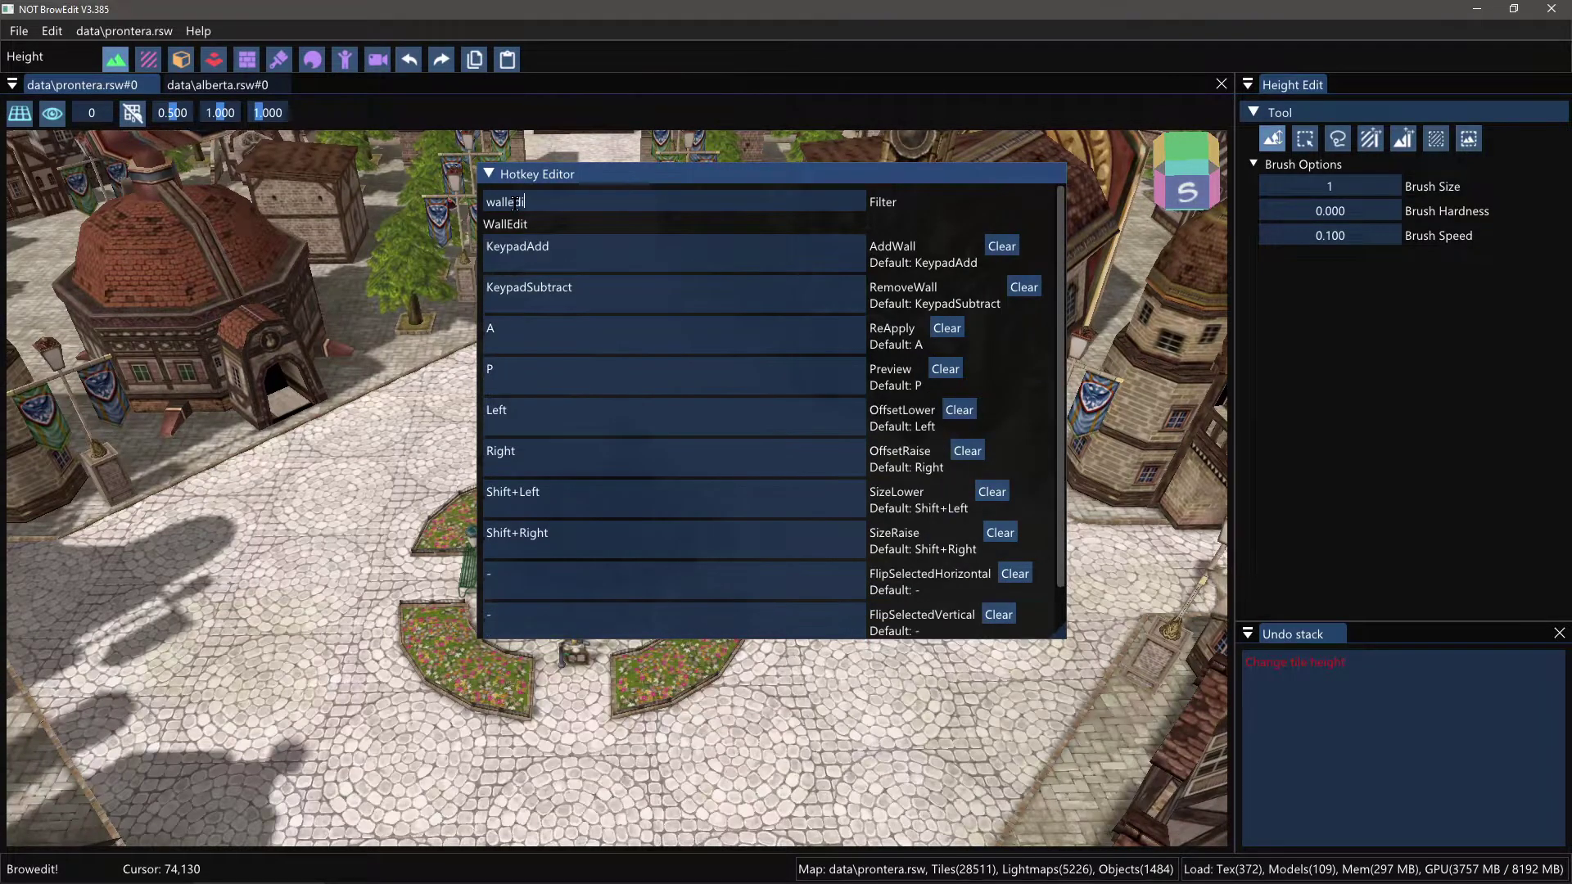
Step: Review the remaining wall editing shortcuts in the filtered list and accept the hotkey settings
{"action": "scroll", "coordinate": [618, 346], "scroll_direction": "down", "scroll_amount": 1}
{"action": "scroll", "coordinate": [622, 355], "scroll_direction": "up", "scroll_amount": 1}
{"action": "scroll", "coordinate": [622, 356], "scroll_direction": "down", "scroll_amount": 1}
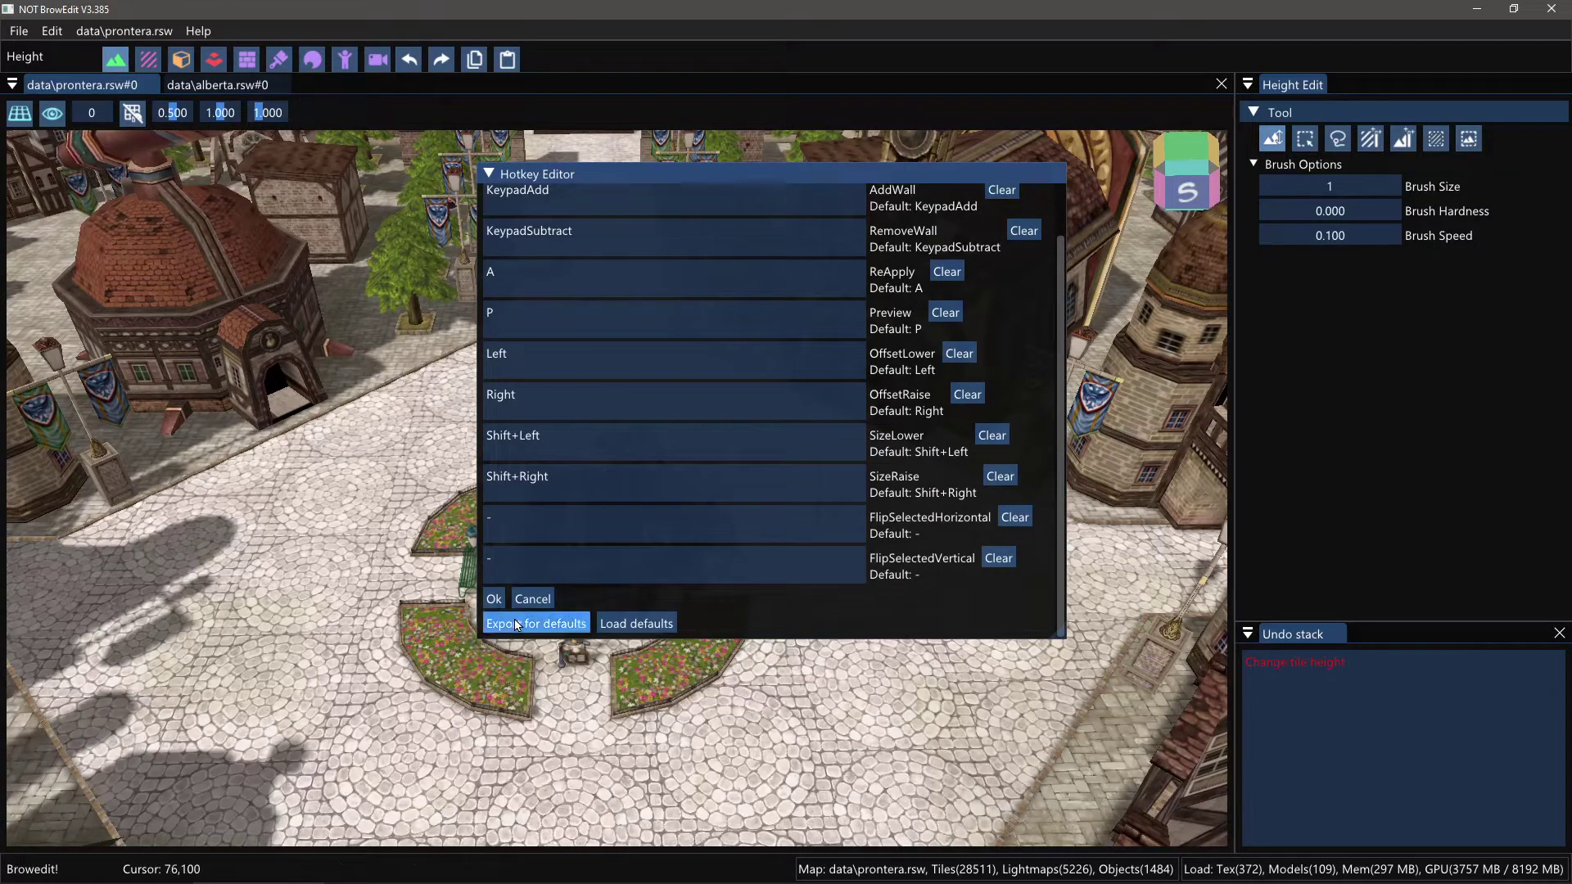
{"action": "left_click", "coordinate": [490, 601]}
{"action": "mouse_move", "coordinate": [736, 479]}
{"action": "right_mouse_down", "text": "shift"}
{"action": "mouse_move", "coordinate": [666, 450]}
{"action": "mouse_move", "coordinate": [717, 491]}
{"action": "mouse_move", "coordinate": [720, 524]}
{"action": "mouse_move", "coordinate": [724, 459]}
{"action": "mouse_move", "coordinate": [673, 479]}
{"action": "right_mouse_up", "text": "shift"}
{"action": "left_click", "coordinate": [51, 31]}
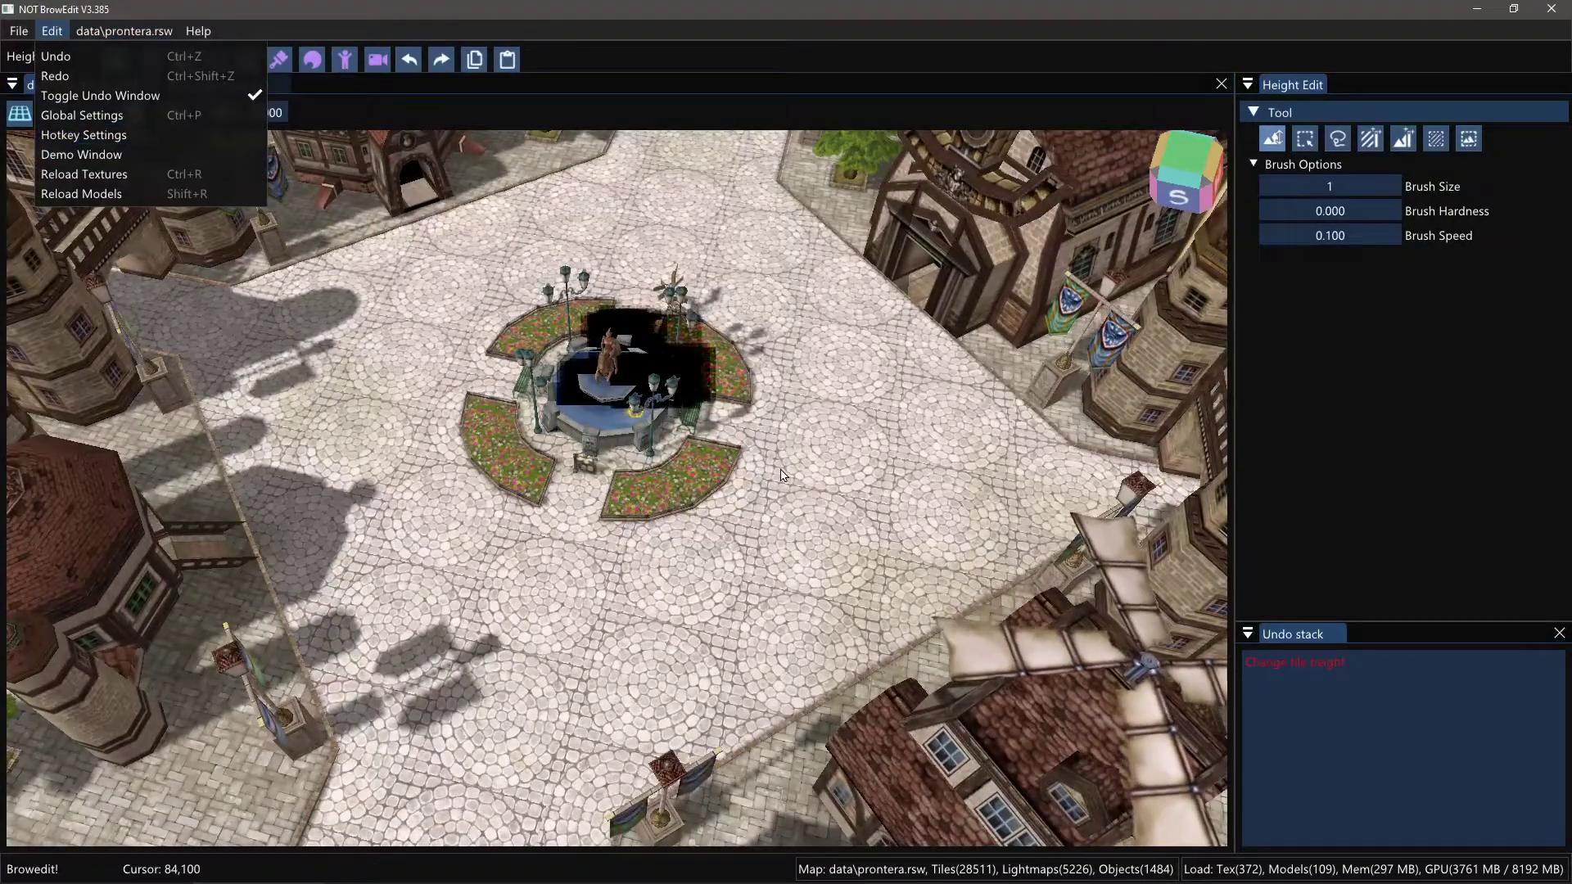
{"action": "left_click", "coordinate": [52, 31]}
{"action": "middle_click_drag", "start_coordinate": [612, 473], "coordinate": [676, 494]}
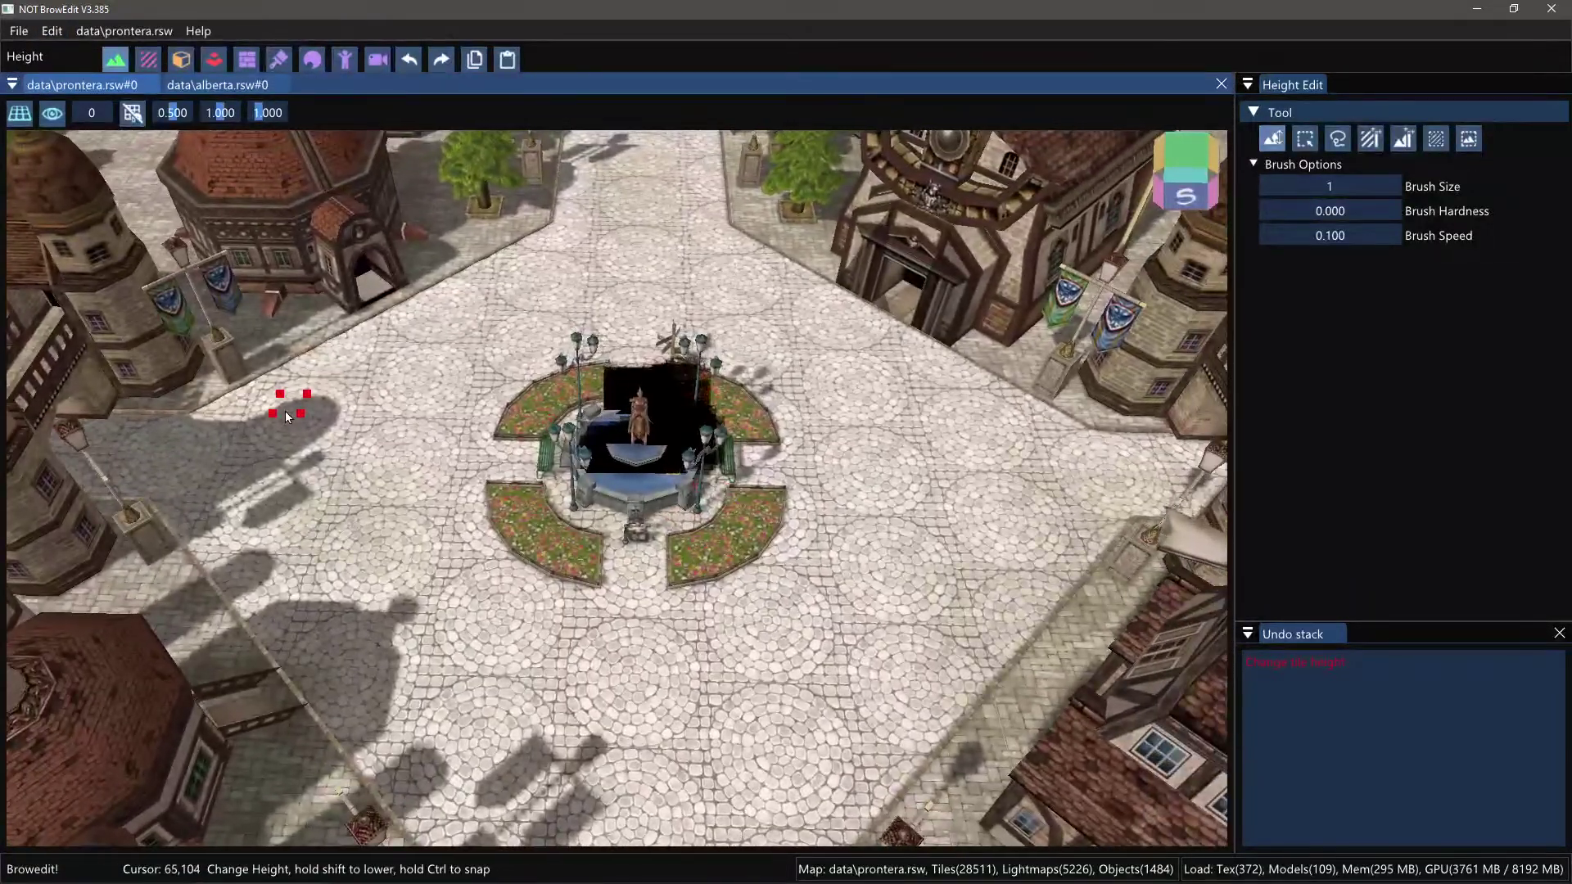
Step: Open the hotkey popup, look through its action list, search it for "smo" and clear the search
{"action": "key", "text": "space"}
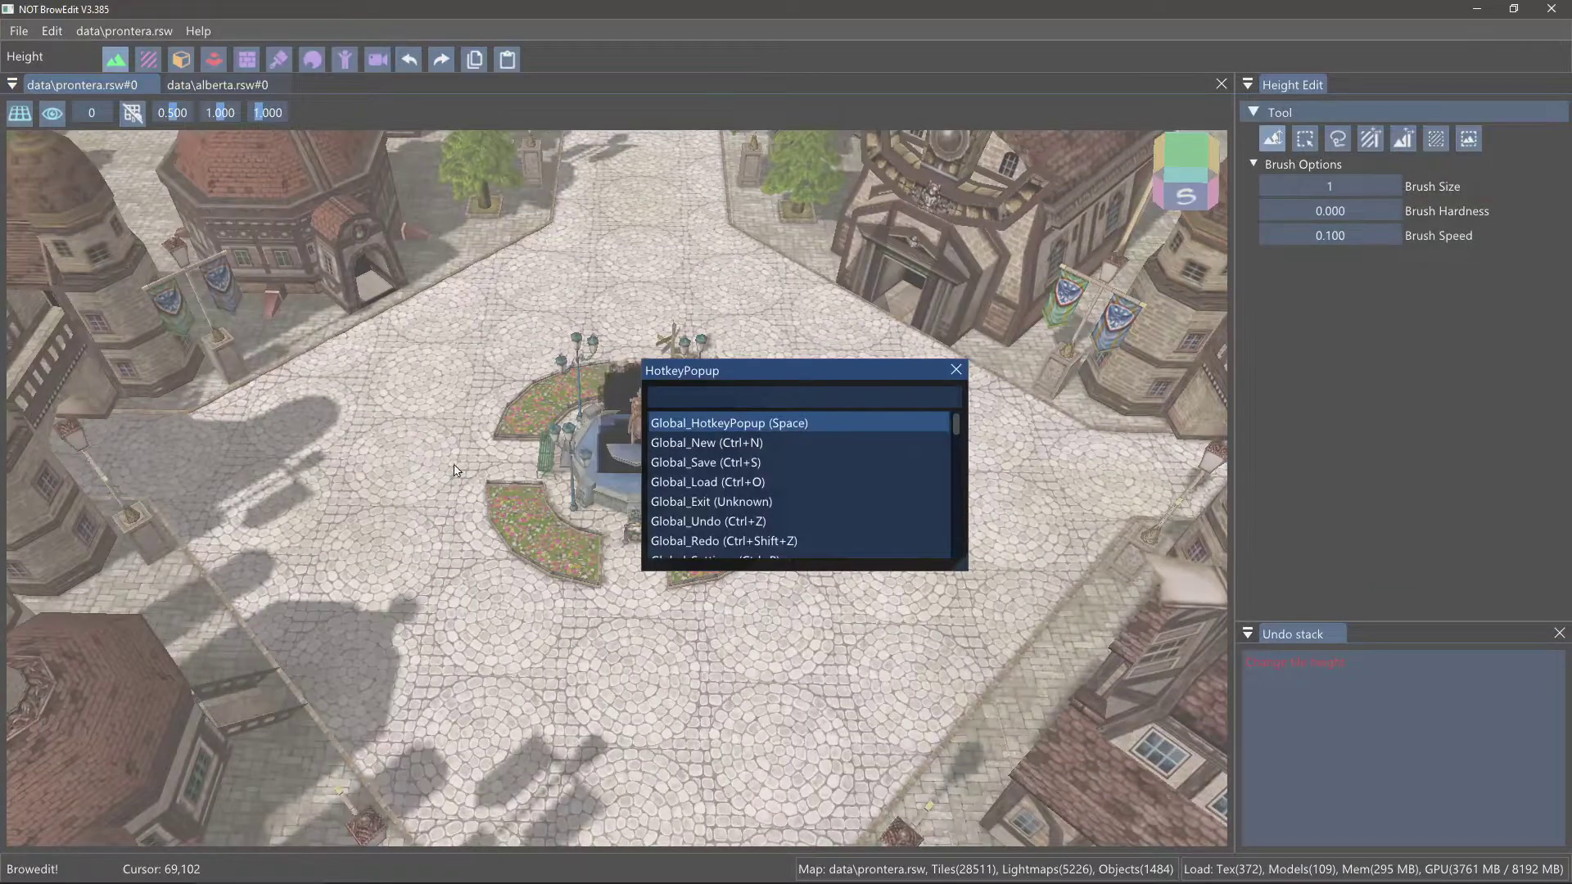
{"action": "scroll", "coordinate": [803, 505], "scroll_direction": "down", "scroll_amount": 1}
{"action": "scroll", "coordinate": [803, 504], "scroll_direction": "up", "scroll_amount": 1}
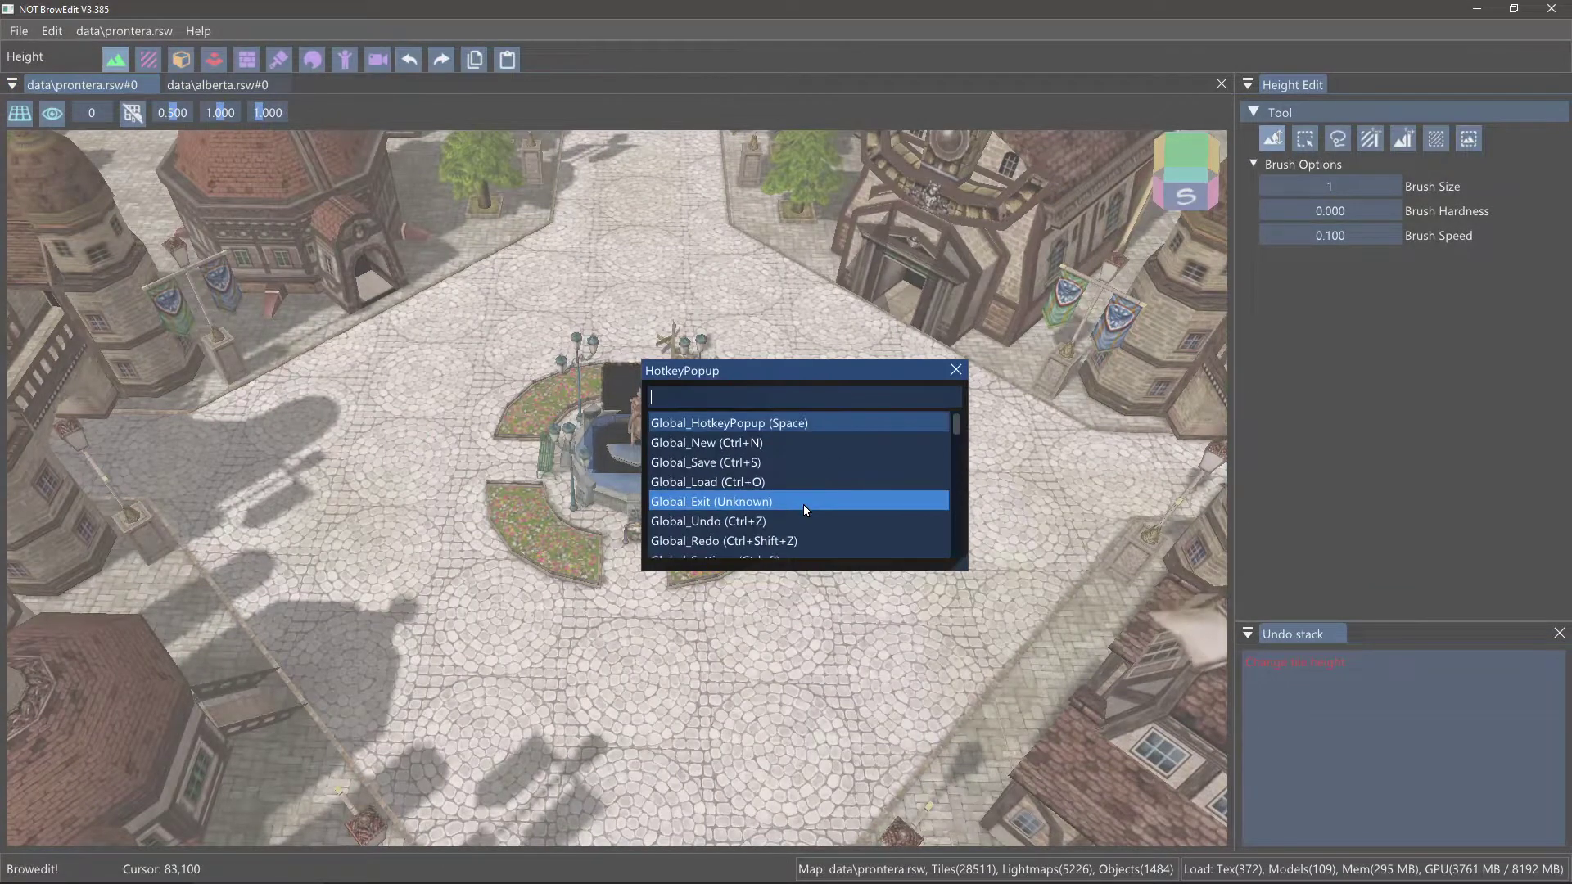
{"action": "type", "text": "smo"}
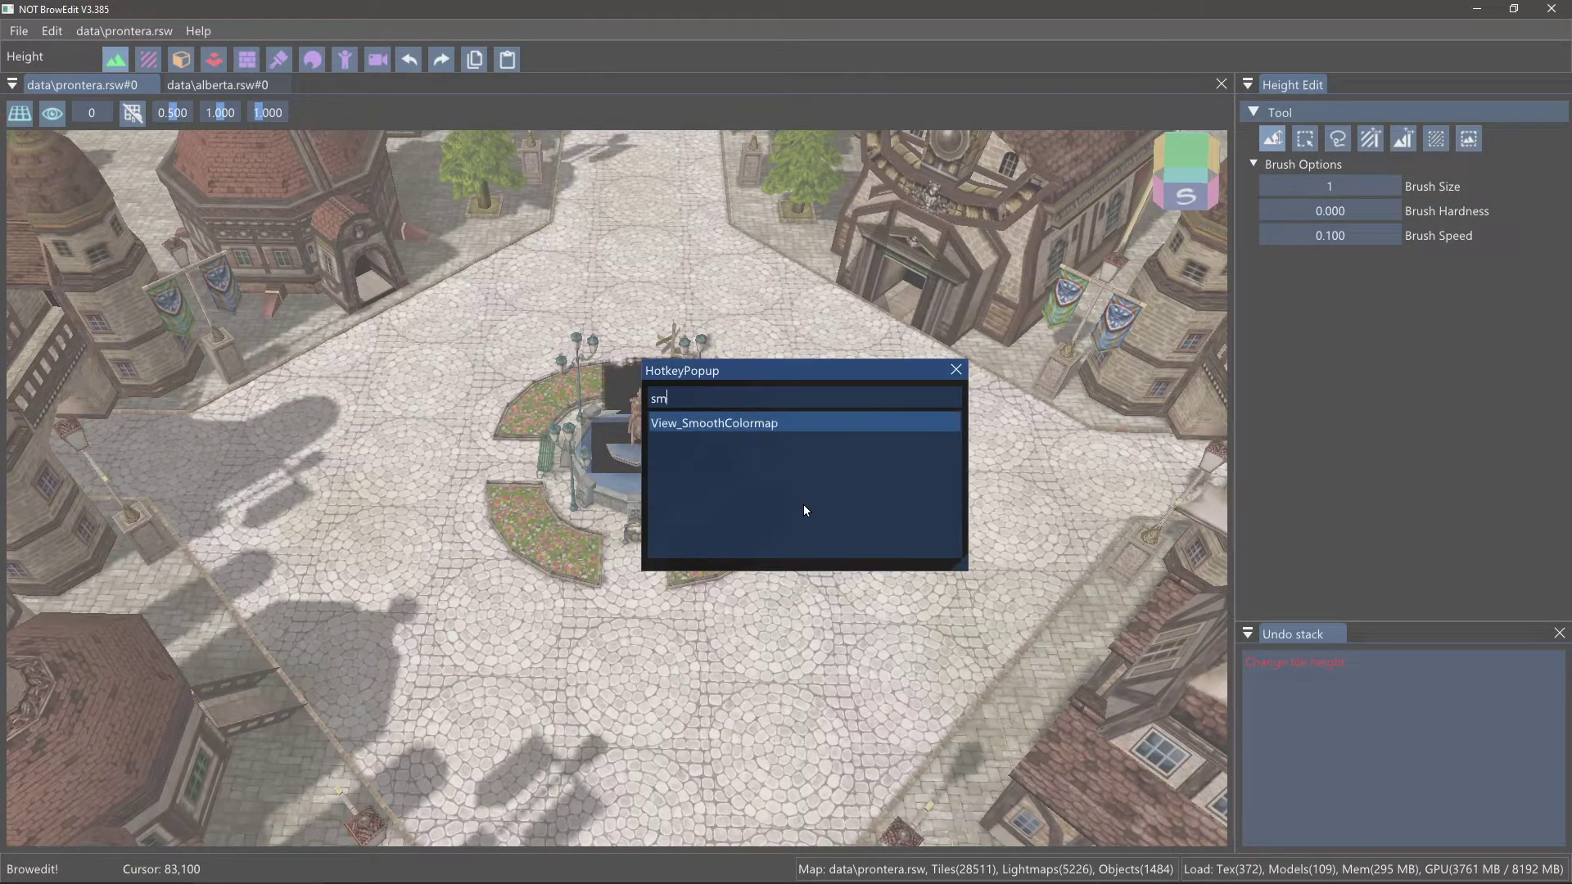
{"action": "key", "text": "BackSpace"}
{"action": "key", "text": "BackSpace"}
{"action": "key", "text": "BackSpace"}
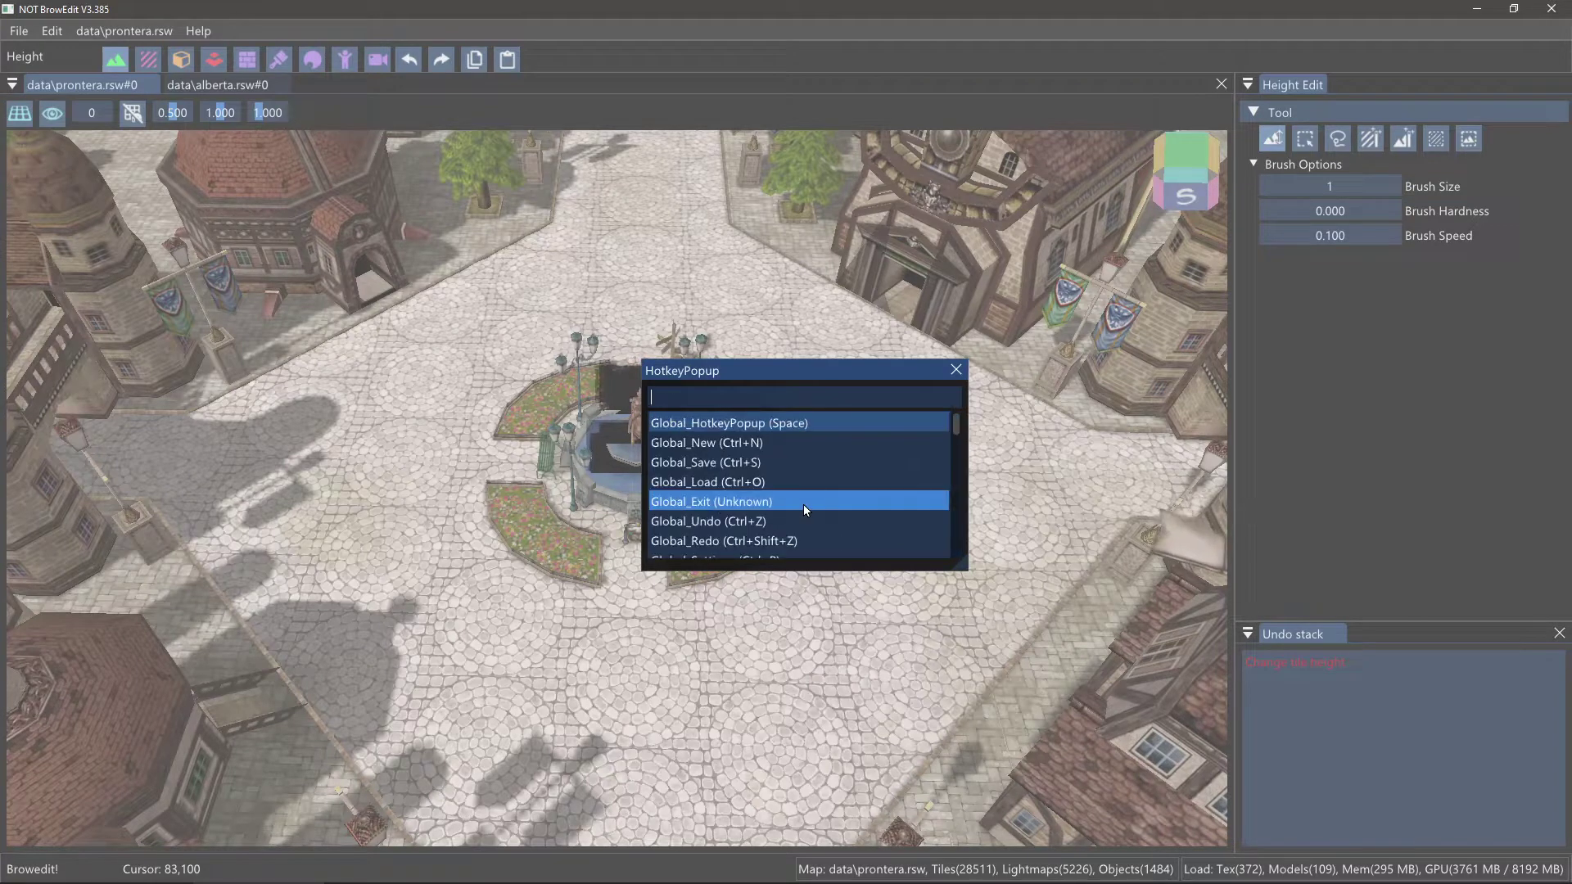
Step: Search the hotkey popup for "new" and for "open", and close the popup without running an action
{"action": "type", "text": "new"}
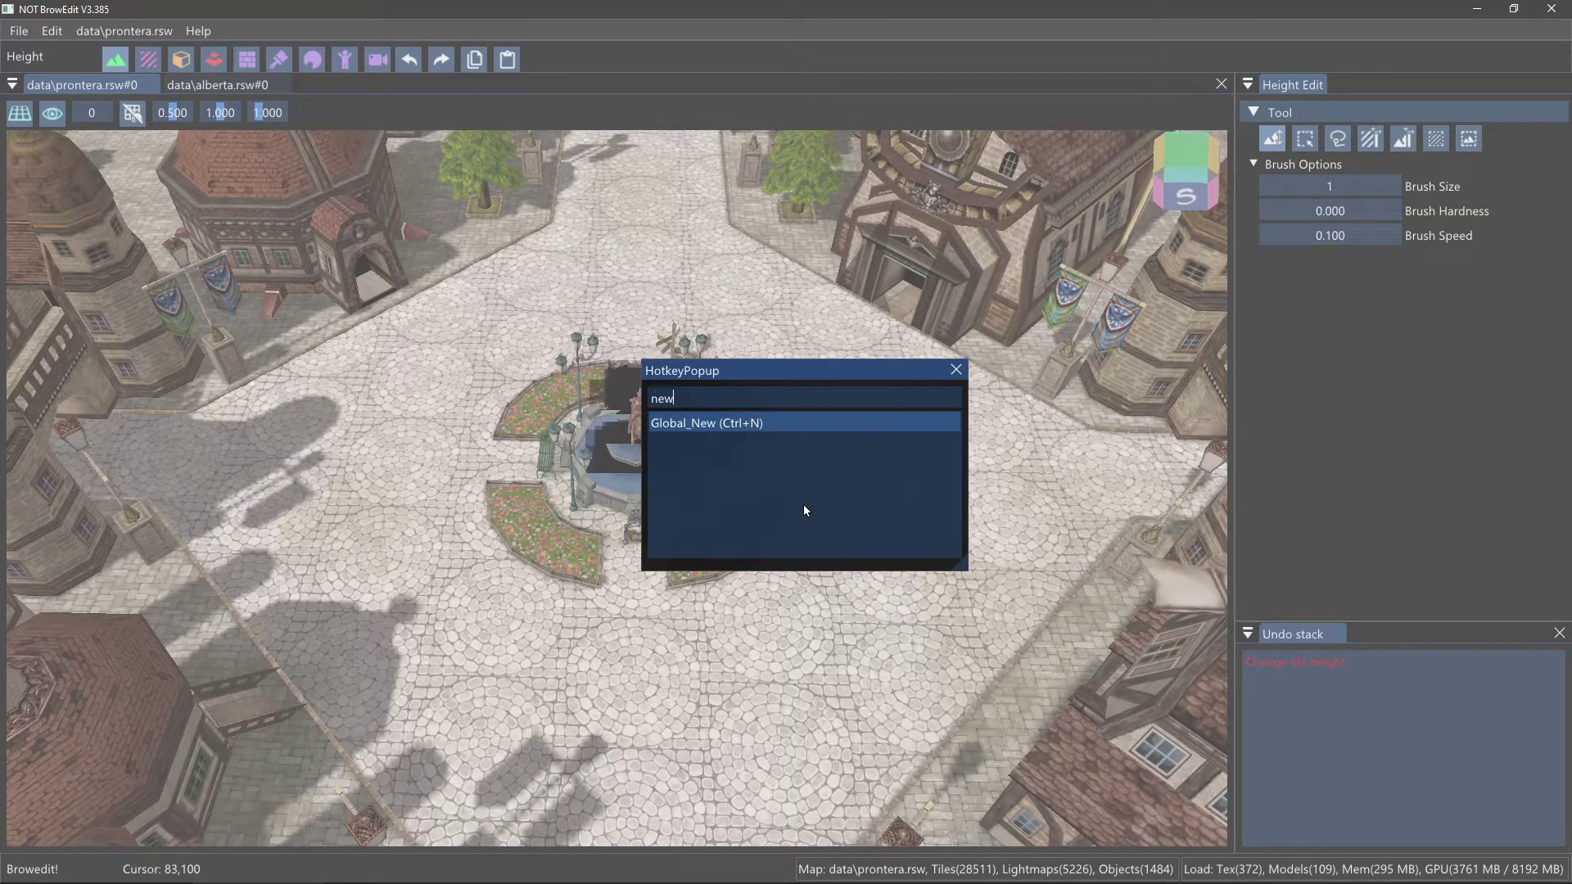
{"action": "key", "text": "BackSpace"}
{"action": "key", "text": "BackSpace"}
{"action": "key", "text": "BackSpace"}
{"action": "type", "text": "open"}
{"action": "key", "text": "BackSpace"}
{"action": "key", "text": "BackSpace"}
{"action": "key", "text": "BackSpace"}
{"action": "key", "text": "BackSpace"}
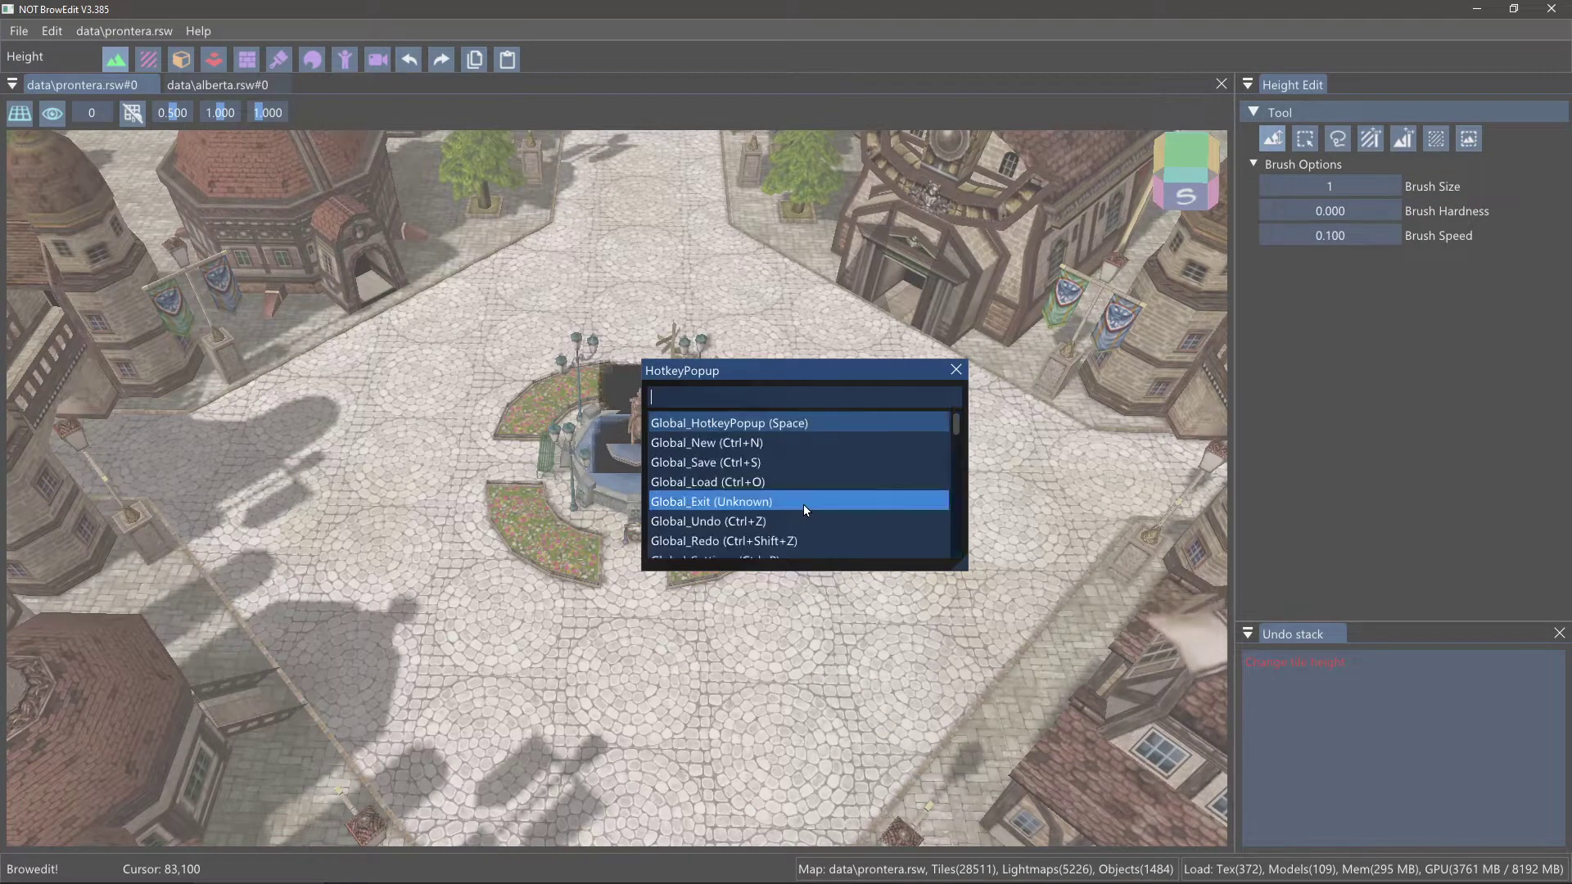
{"action": "left_click", "coordinate": [956, 370]}
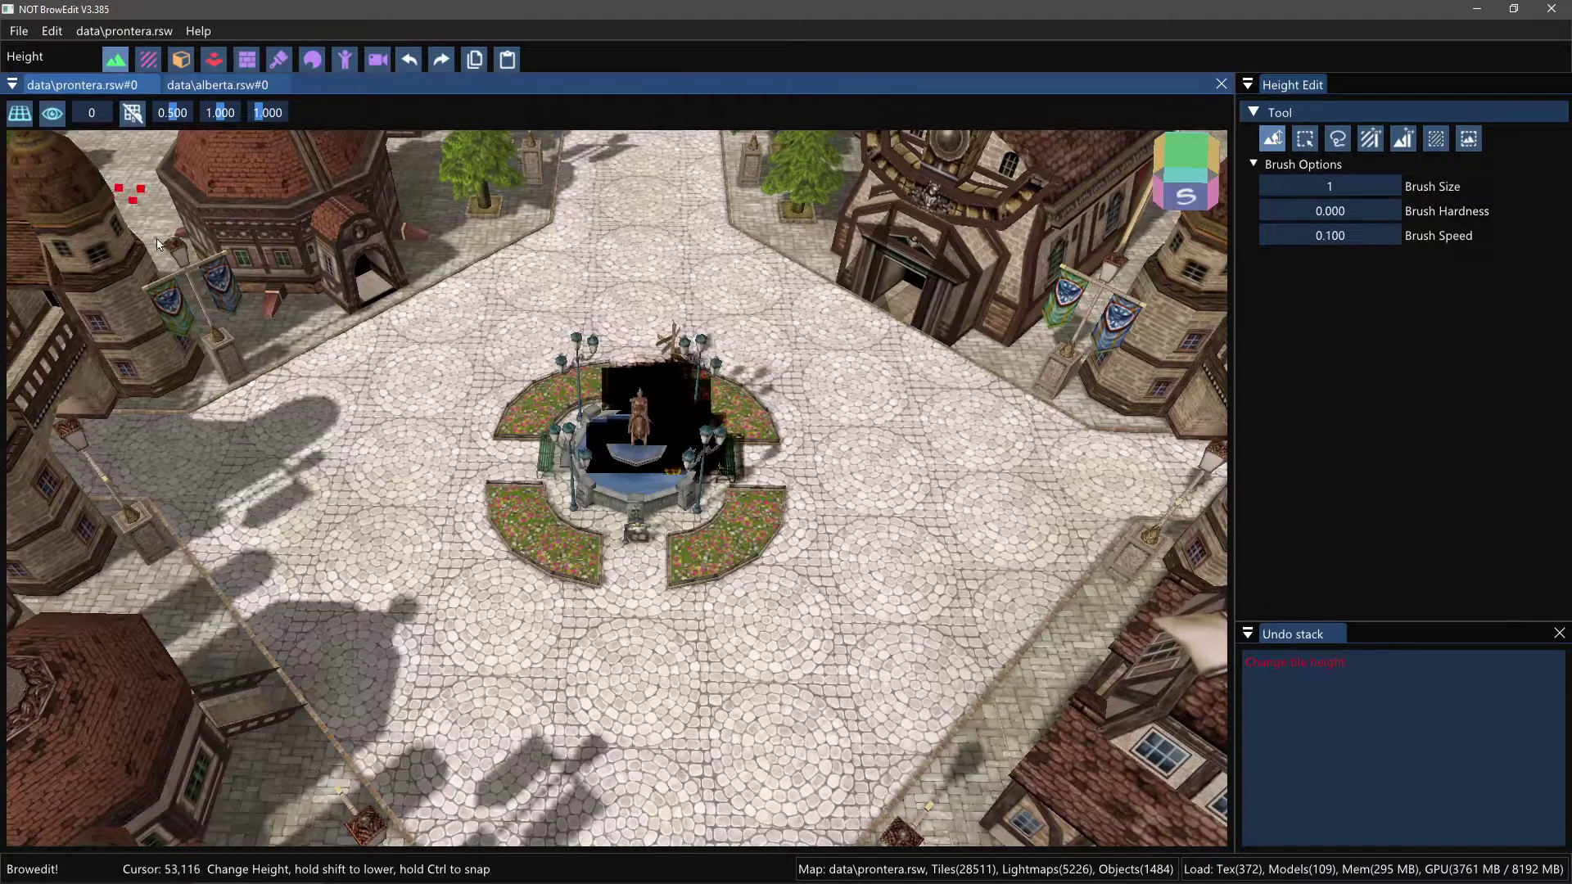
Step: Switch to the Alberta map and return to the Prontera map
{"action": "left_click", "coordinate": [217, 84]}
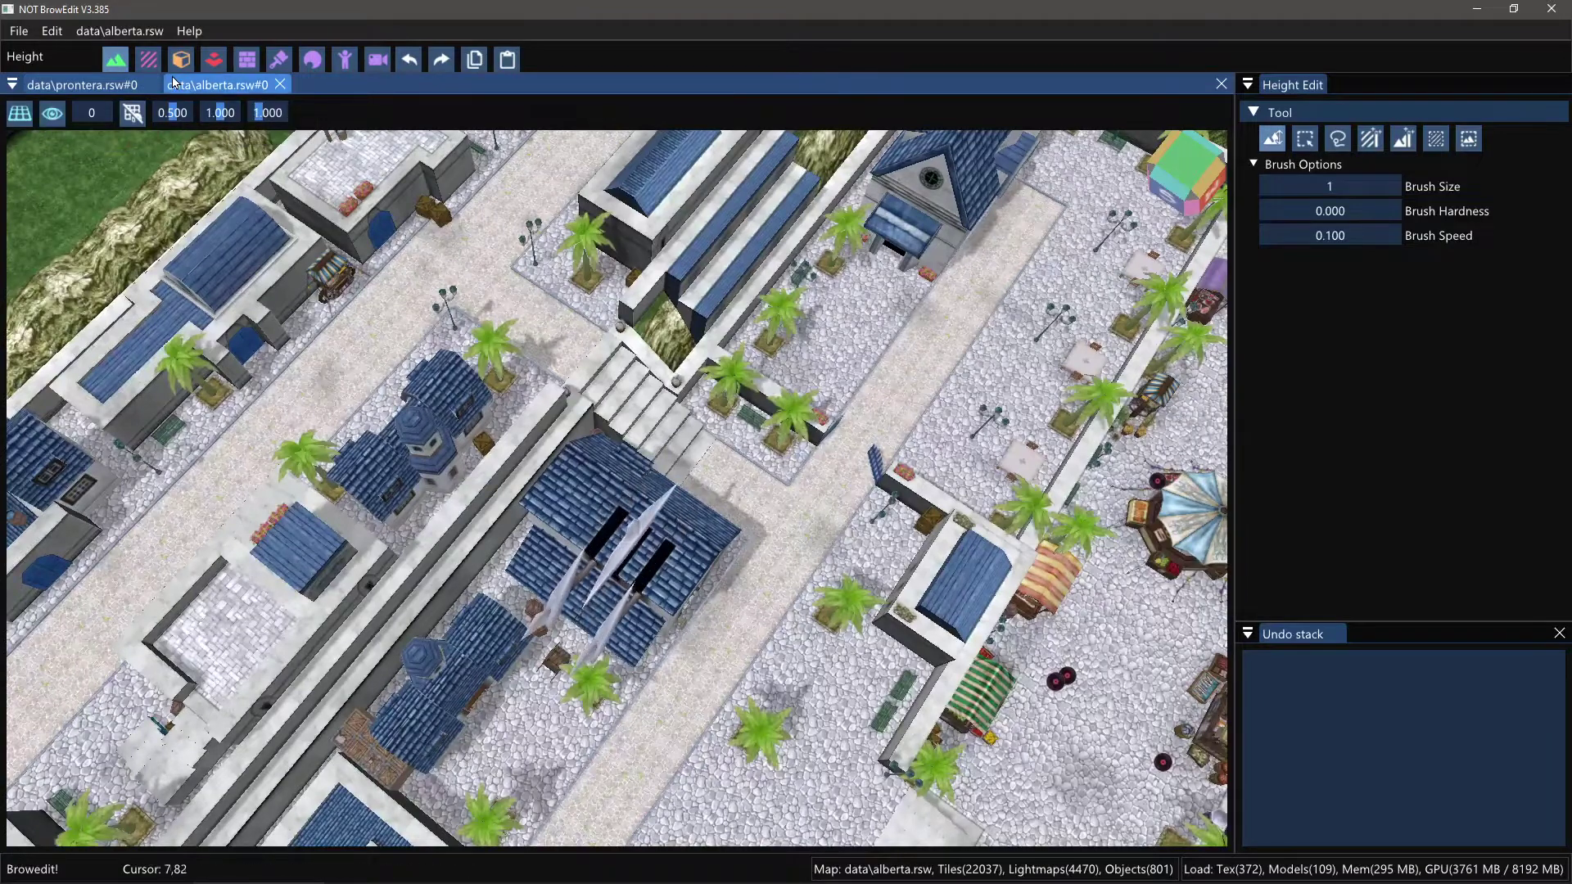
{"action": "left_click", "coordinate": [82, 84]}
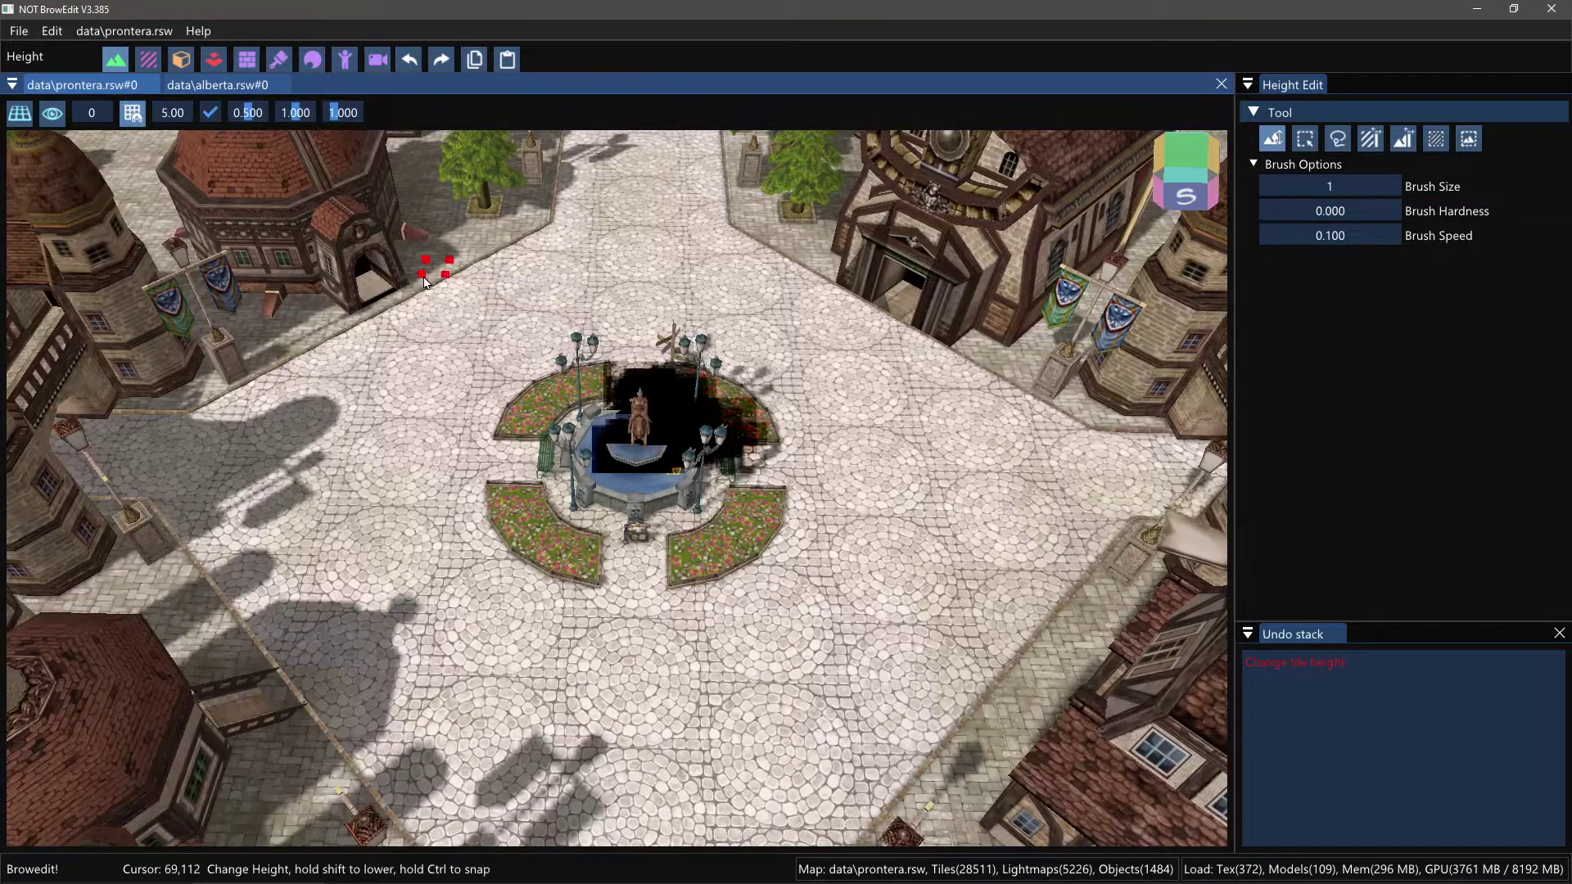
Step: Turn snap to grid on to show its grid size and local or global options, and turn it off again
{"action": "middle_click_drag", "start_coordinate": [430, 272], "coordinate": [425, 248], "text": "shift"}
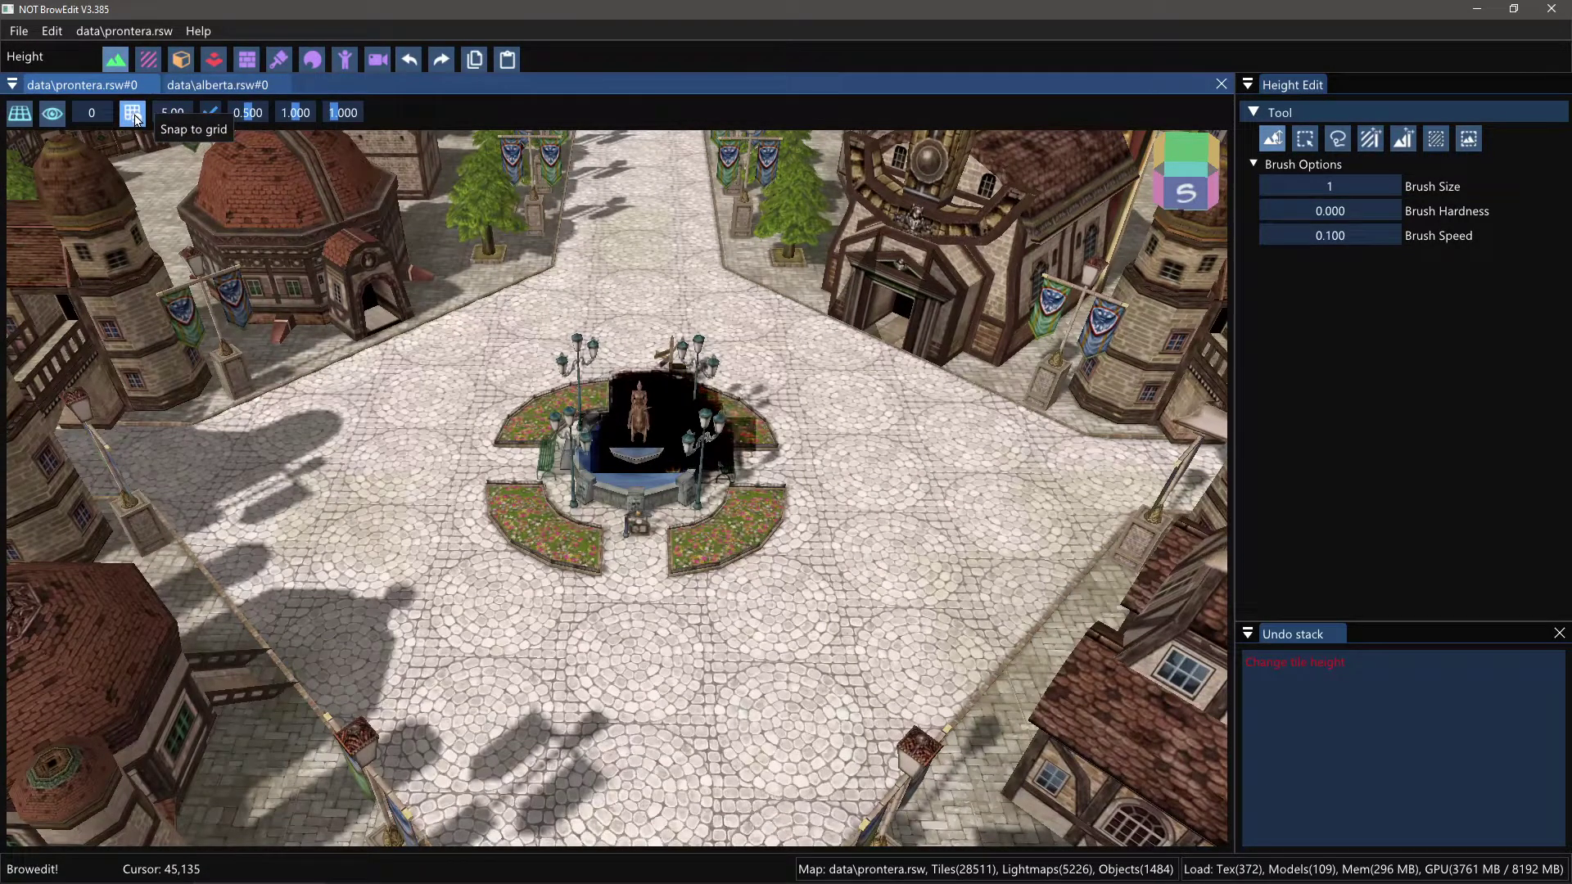
{"action": "left_click", "coordinate": [133, 114]}
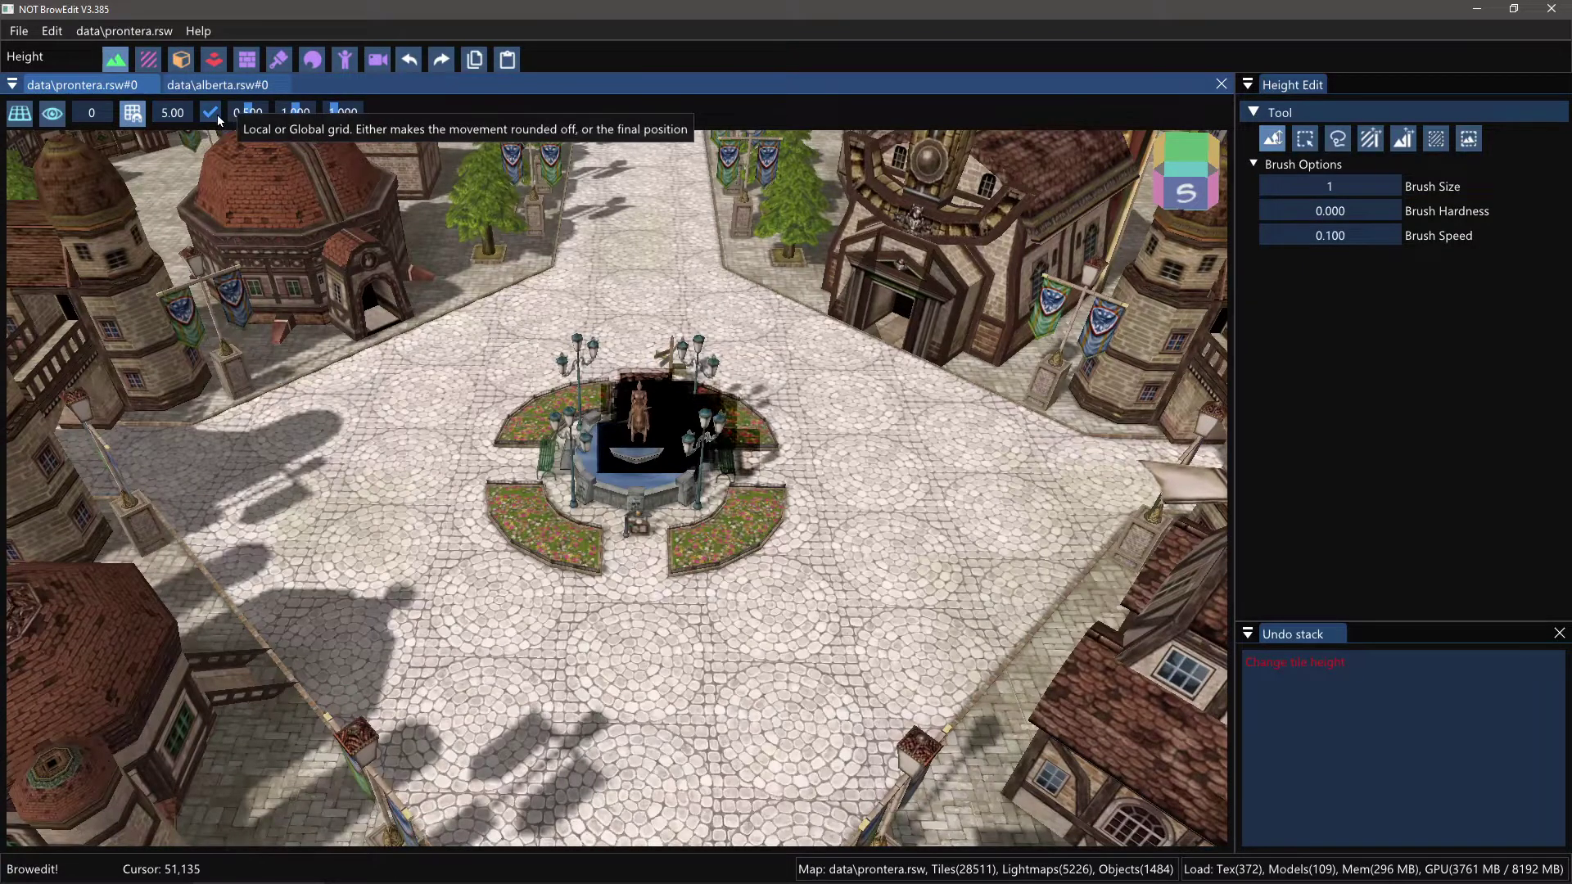
{"action": "left_click", "coordinate": [141, 120]}
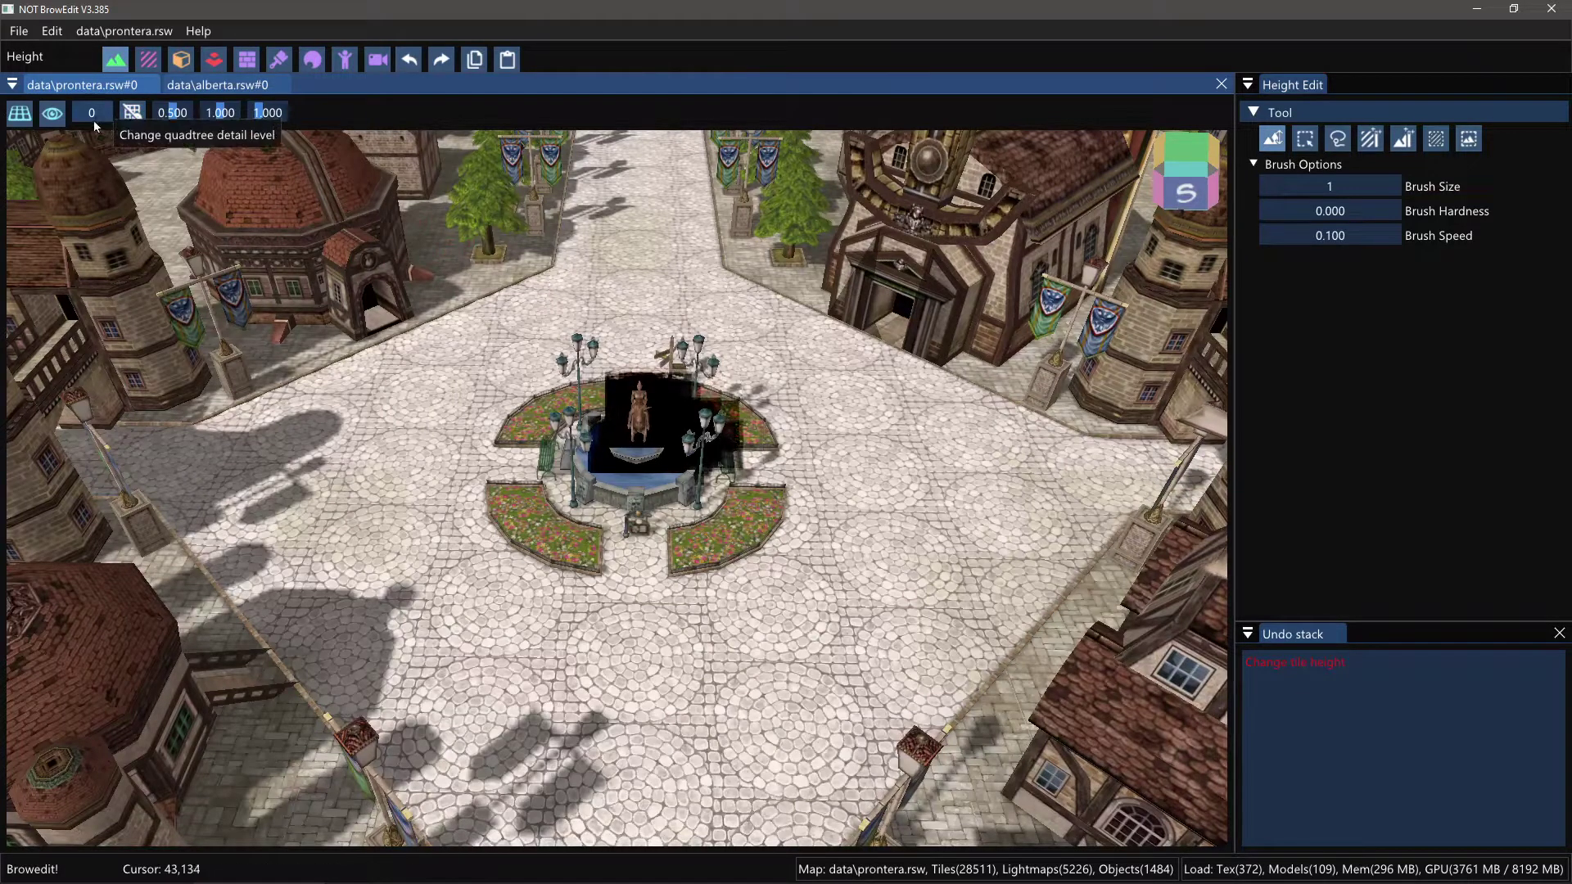
Step: Set the quadtree detail level to 6 and examine the quadtree boxes across the Prontera map
{"action": "key", "text": "shift"}
{"action": "left_click_drag", "start_coordinate": [92, 116], "coordinate": [104, 115]}
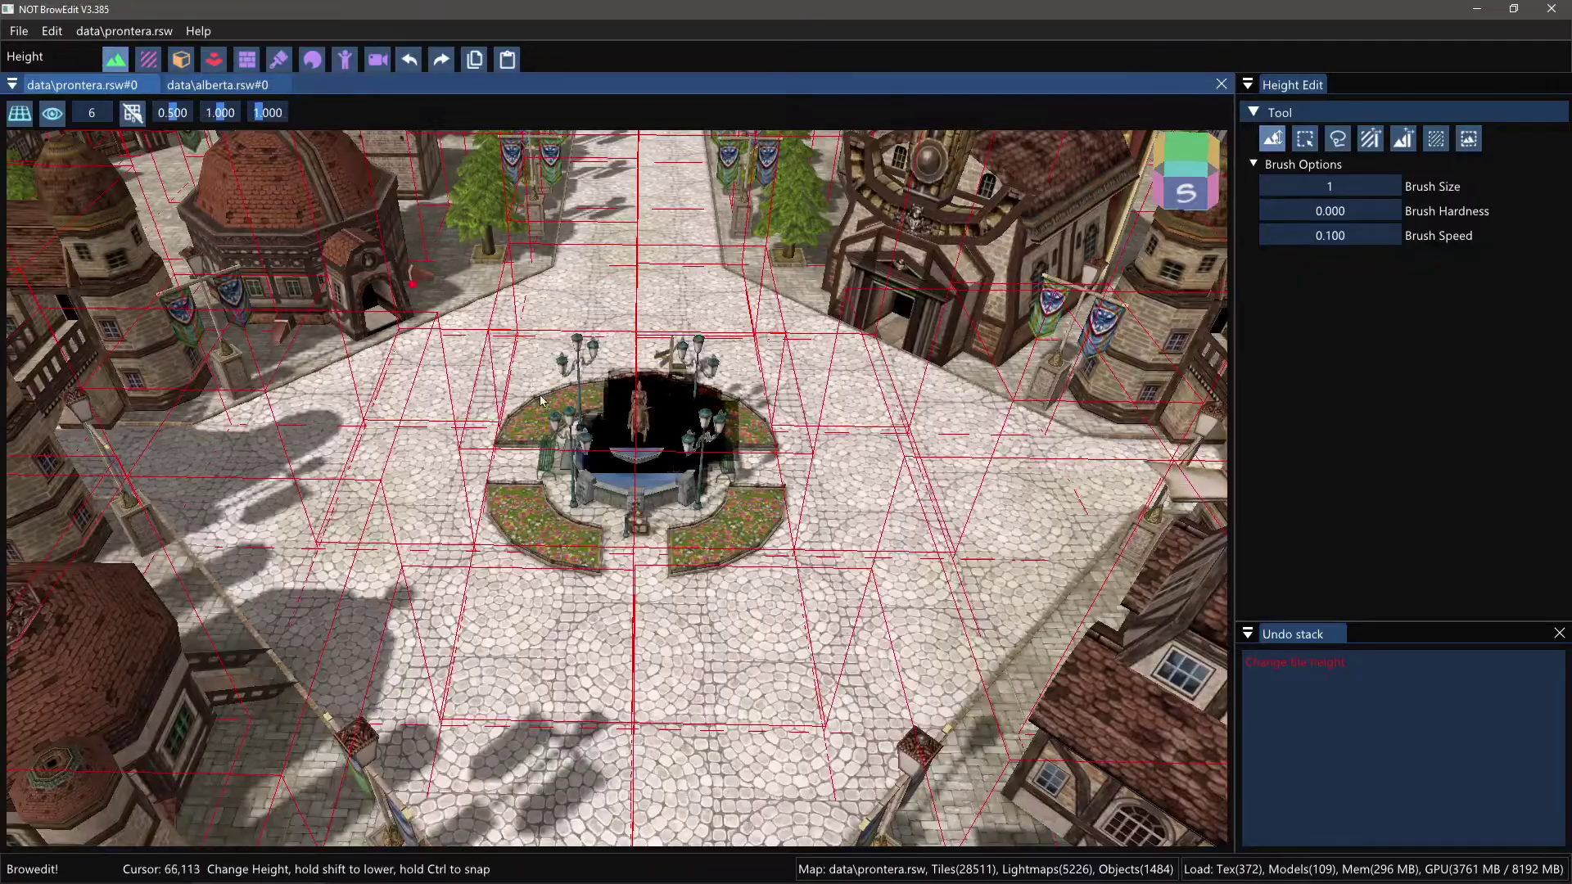
{"action": "scroll", "coordinate": [665, 478], "scroll_direction": "down", "scroll_amount": 15}
{"action": "middle_click_drag", "start_coordinate": [671, 570], "coordinate": [601, 516], "text": "shift"}
{"action": "middle_click_drag", "start_coordinate": [616, 646], "coordinate": [588, 578]}
{"action": "right_click_drag", "start_coordinate": [588, 576], "coordinate": [119, 449]}
{"action": "key", "text": "ctrl+g"}
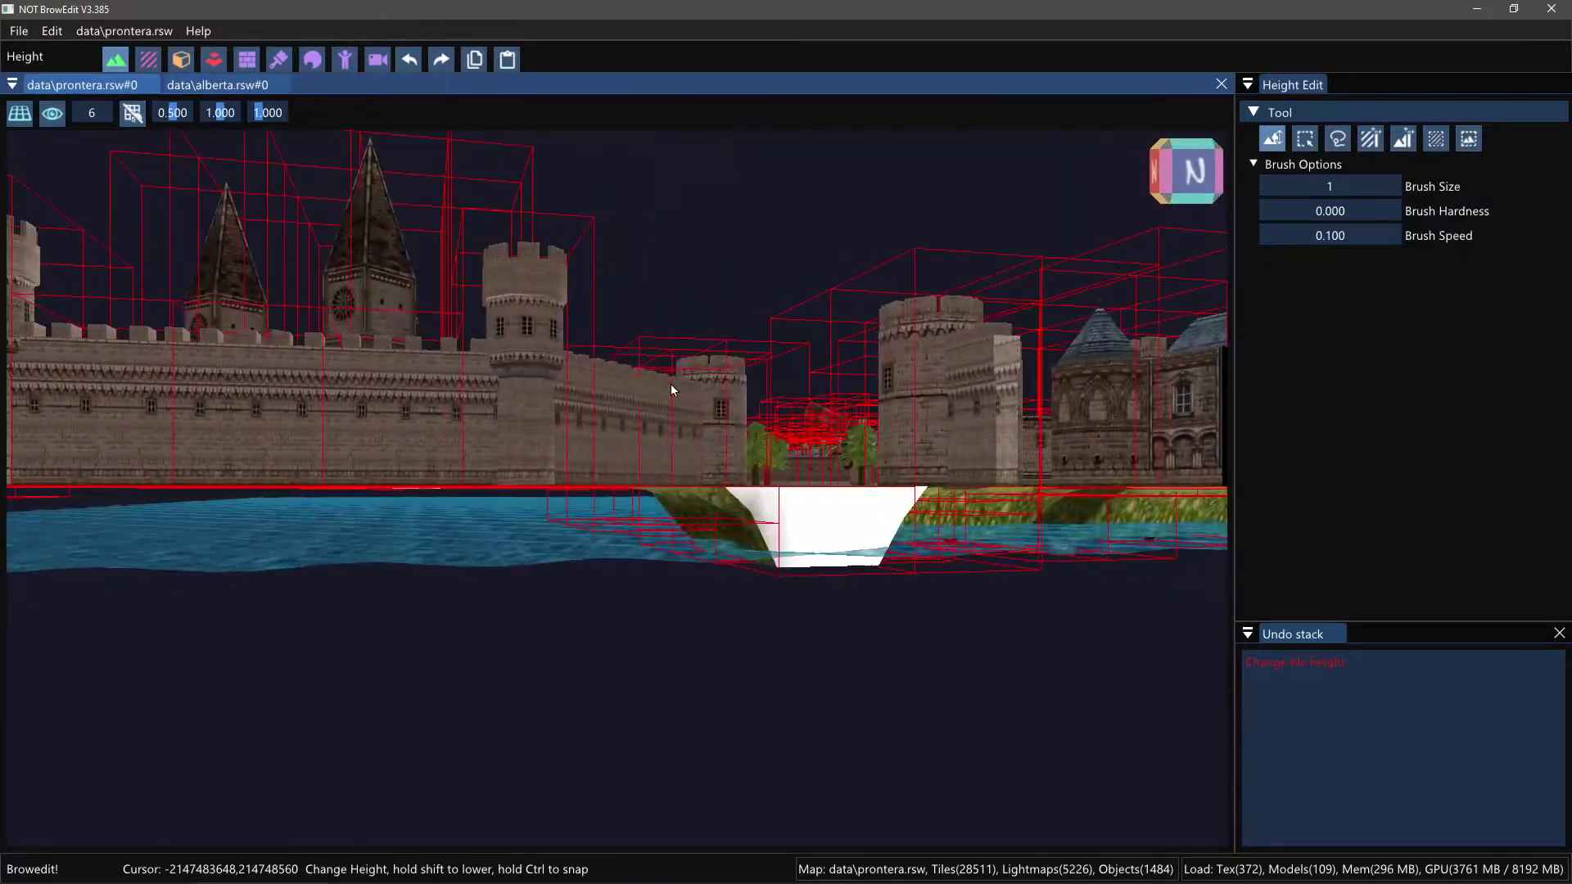
Step: Examine the quadtree boxes from further away and around the fountain square, and reset the quadtree detail level to 0
{"action": "middle_click_drag", "start_coordinate": [670, 384], "coordinate": [980, 531], "text": "shift"}
{"action": "scroll", "coordinate": [541, 425], "scroll_direction": "down", "scroll_amount": 10}
{"action": "right_click_drag", "start_coordinate": [980, 531], "coordinate": [999, 529], "text": "shift"}
{"action": "right_click_drag", "start_coordinate": [573, 419], "coordinate": [632, 485], "text": "shift"}
{"action": "scroll", "coordinate": [672, 416], "scroll_direction": "up", "scroll_amount": 9}
{"action": "key", "text": "ctrl+g"}
{"action": "left_click", "coordinate": [131, 112]}
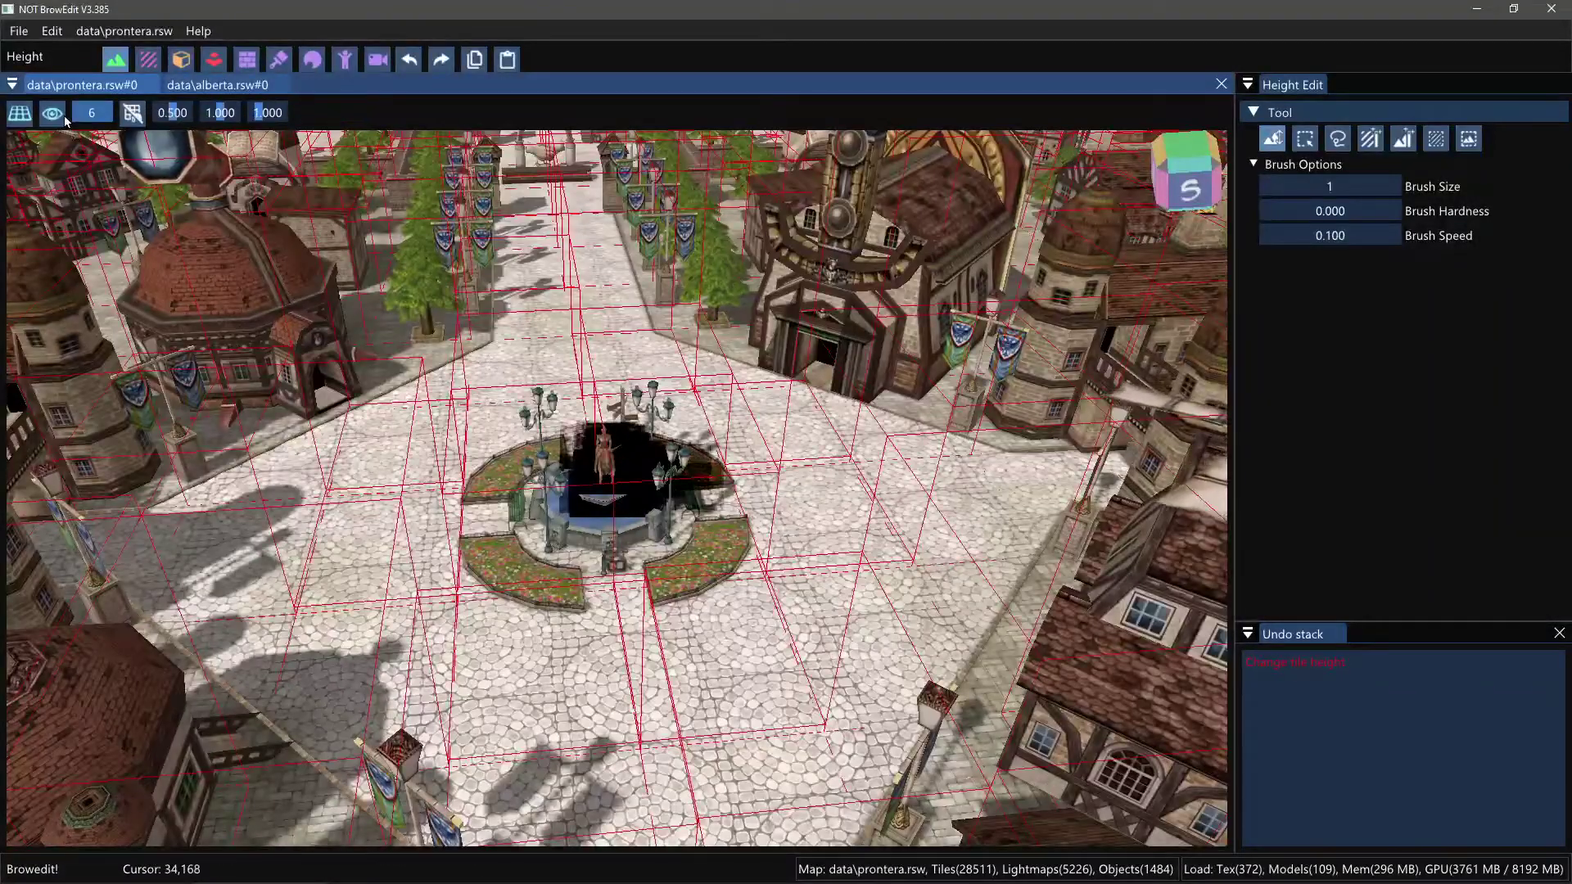
{"action": "left_click_drag", "start_coordinate": [64, 121], "coordinate": [58, 120]}
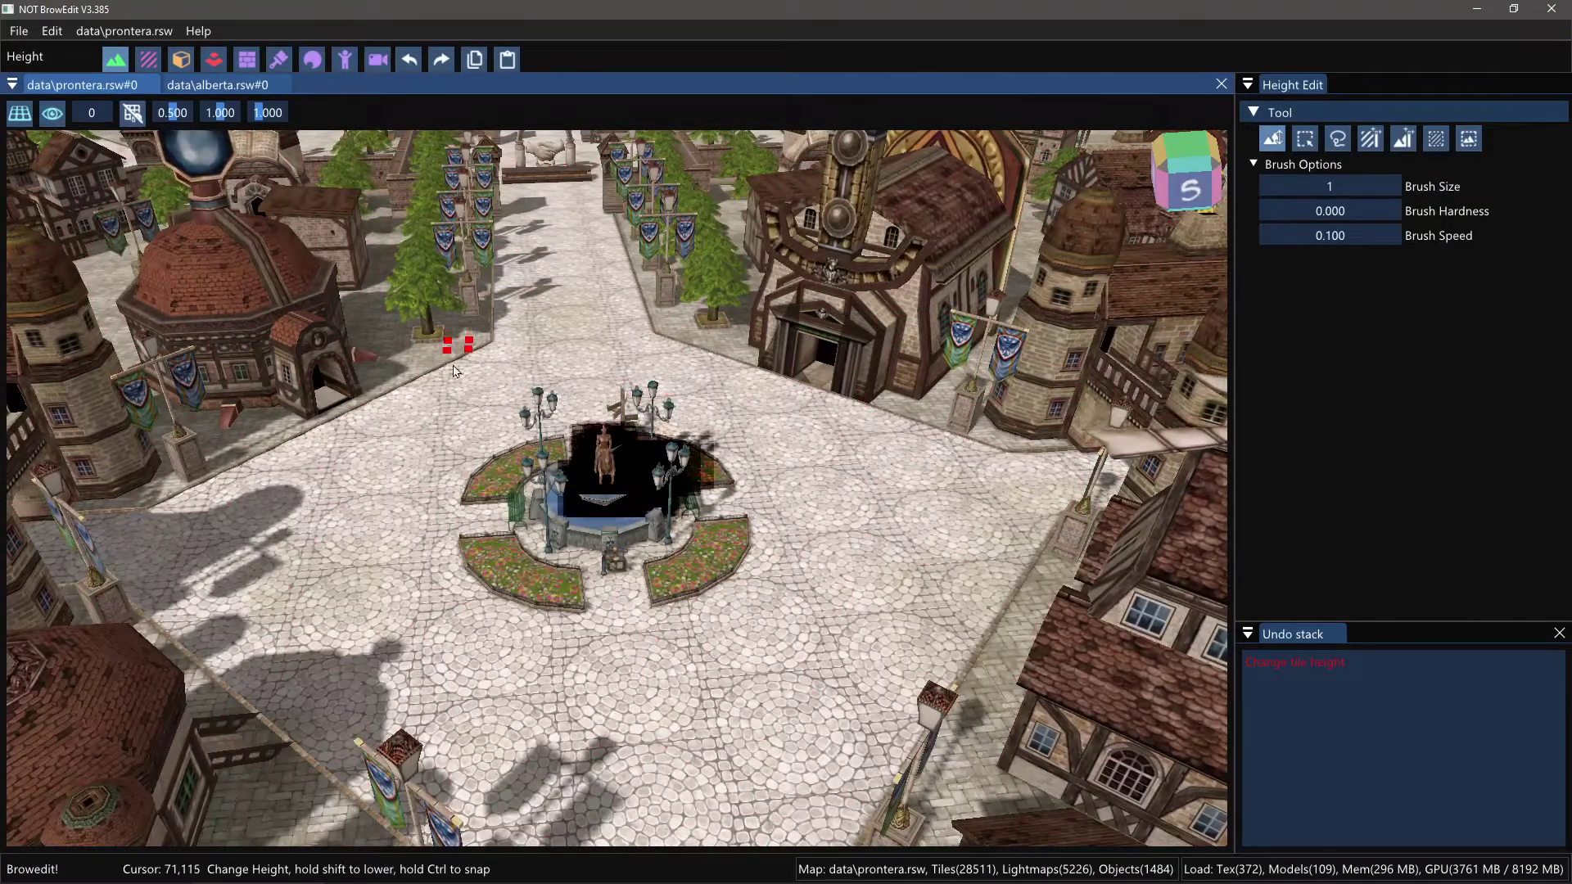
Step: Switch the Prontera view of the fountain square from the perspective to the orthographic camera
{"action": "middle_click_drag", "start_coordinate": [565, 432], "coordinate": [572, 470], "text": "shift"}
{"action": "middle_click_drag", "start_coordinate": [393, 508], "coordinate": [470, 456]}
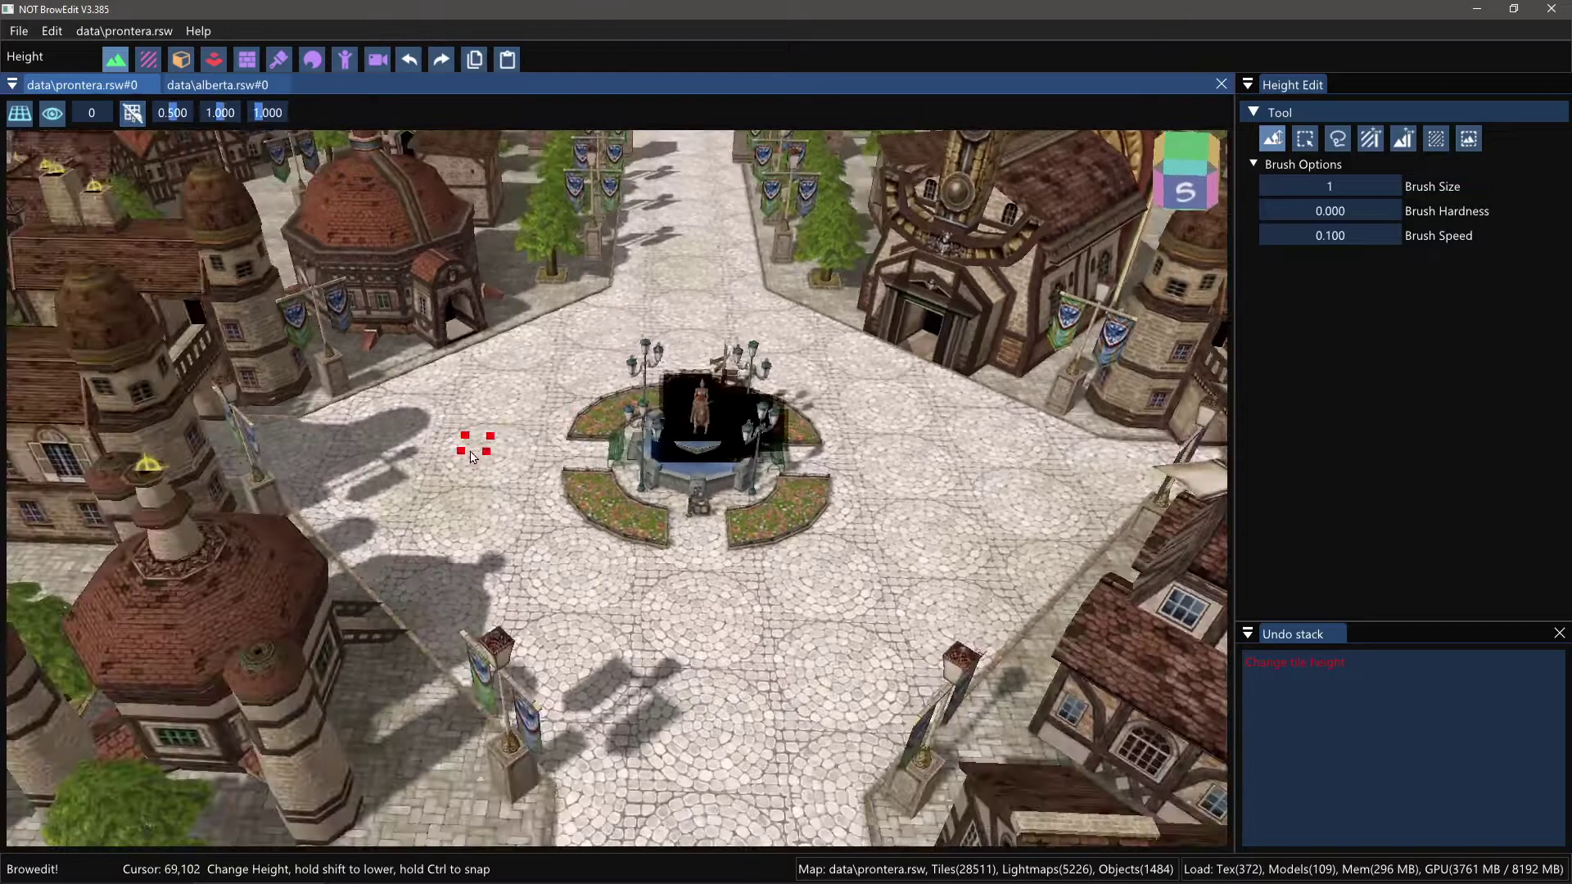
{"action": "left_click", "coordinate": [20, 114]}
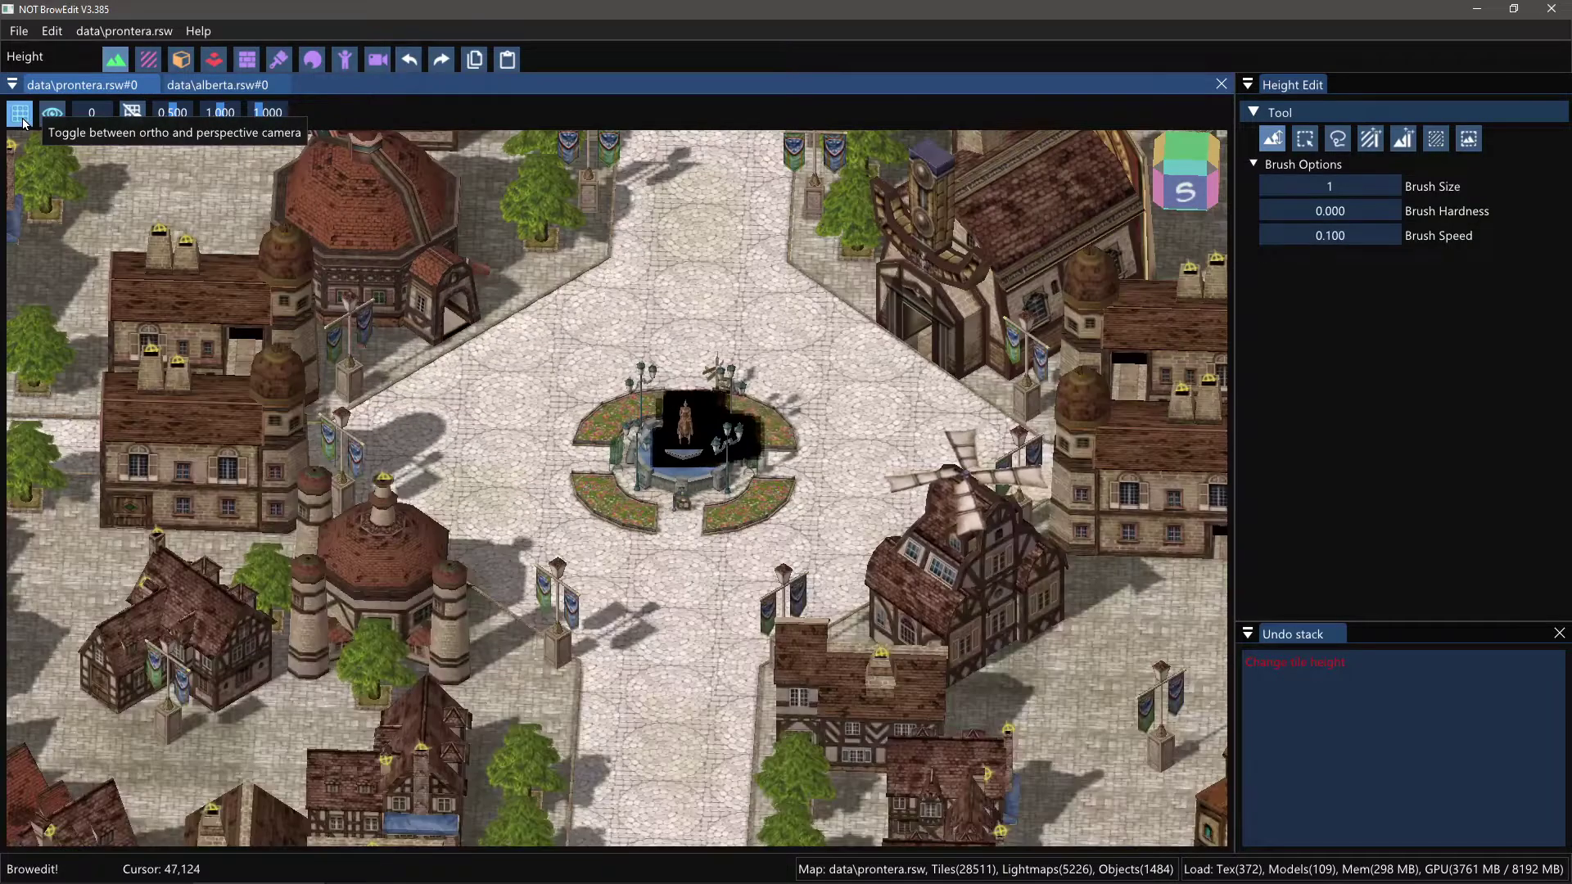
{"action": "left_click", "coordinate": [23, 123]}
{"action": "left_click", "coordinate": [23, 123]}
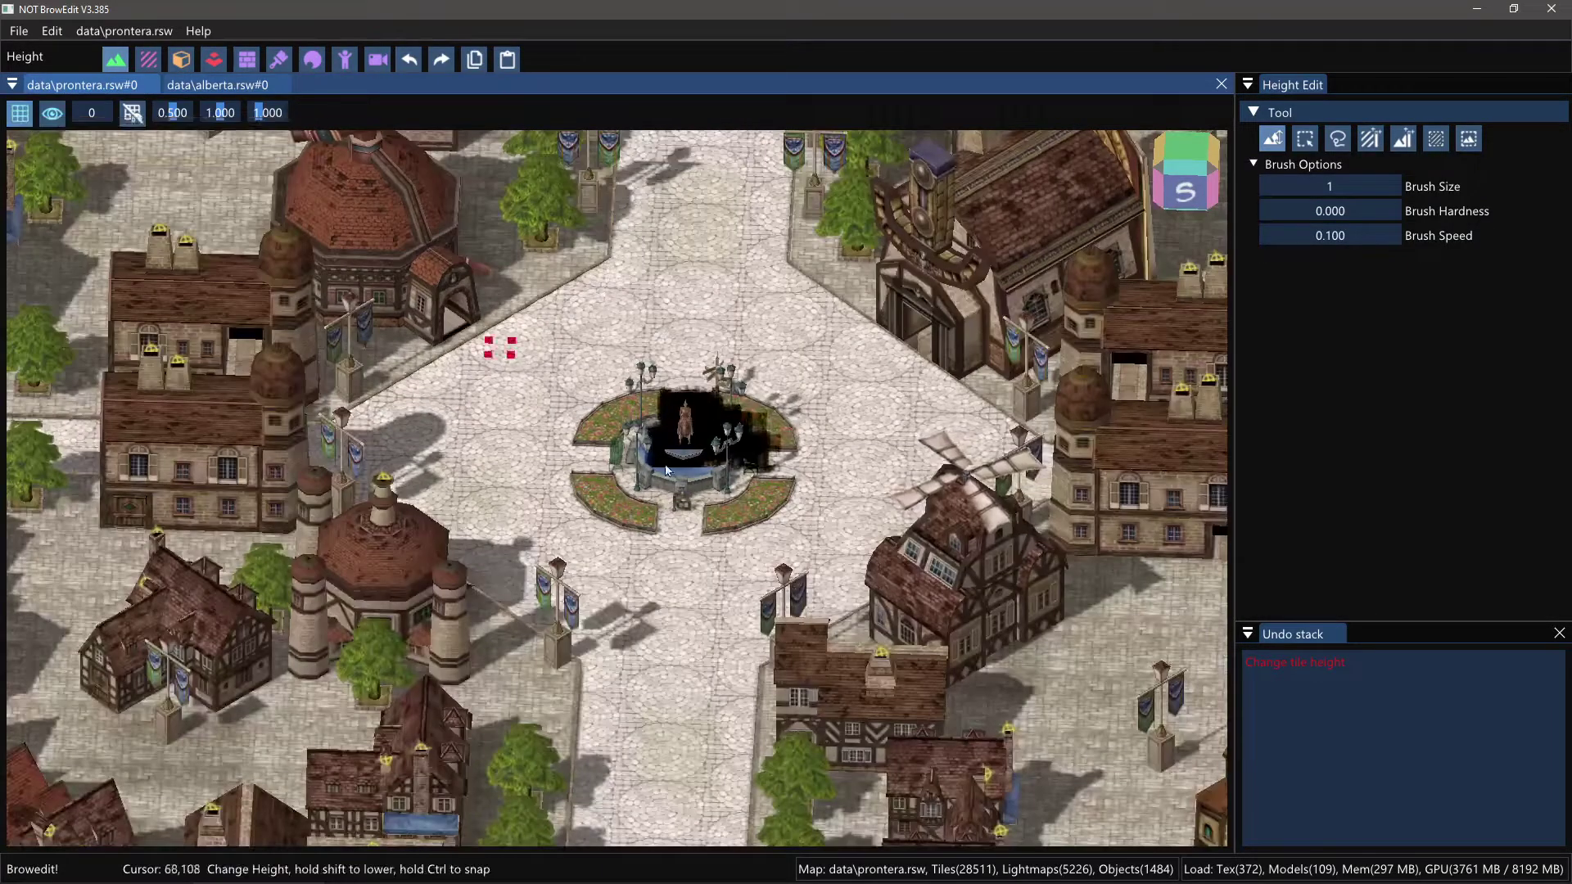
Step: View the whole Prontera map straight from above and rotate the top view with the view cube
{"action": "right_click_drag", "start_coordinate": [645, 534], "coordinate": [669, 747]}
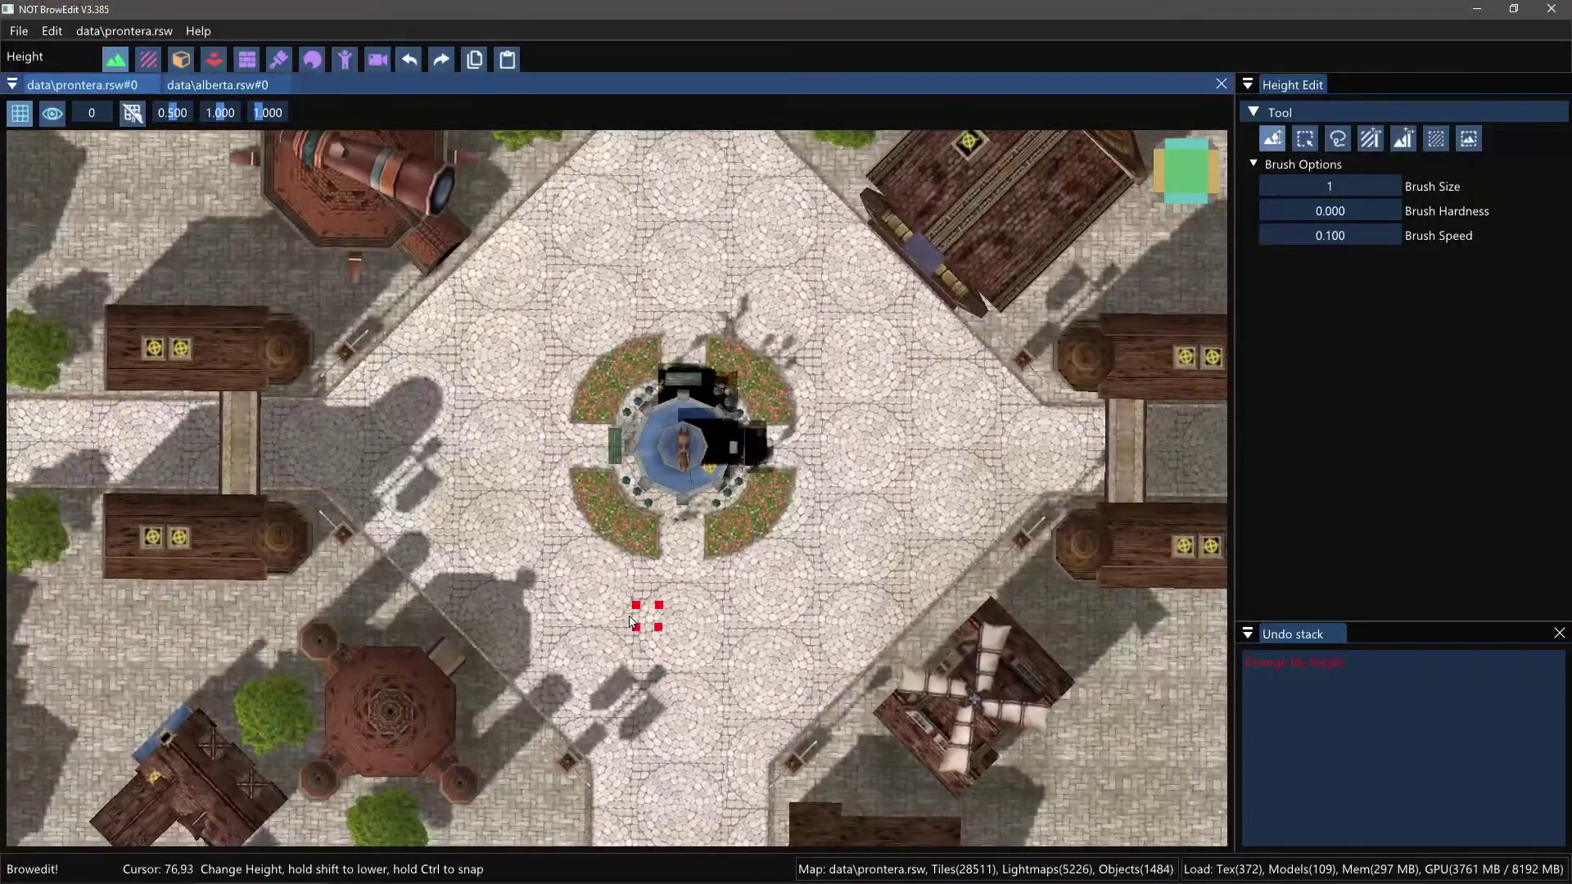
{"action": "scroll", "coordinate": [647, 585], "scroll_direction": "down", "scroll_amount": 5}
{"action": "scroll", "coordinate": [644, 577], "scroll_direction": "down", "scroll_amount": 2}
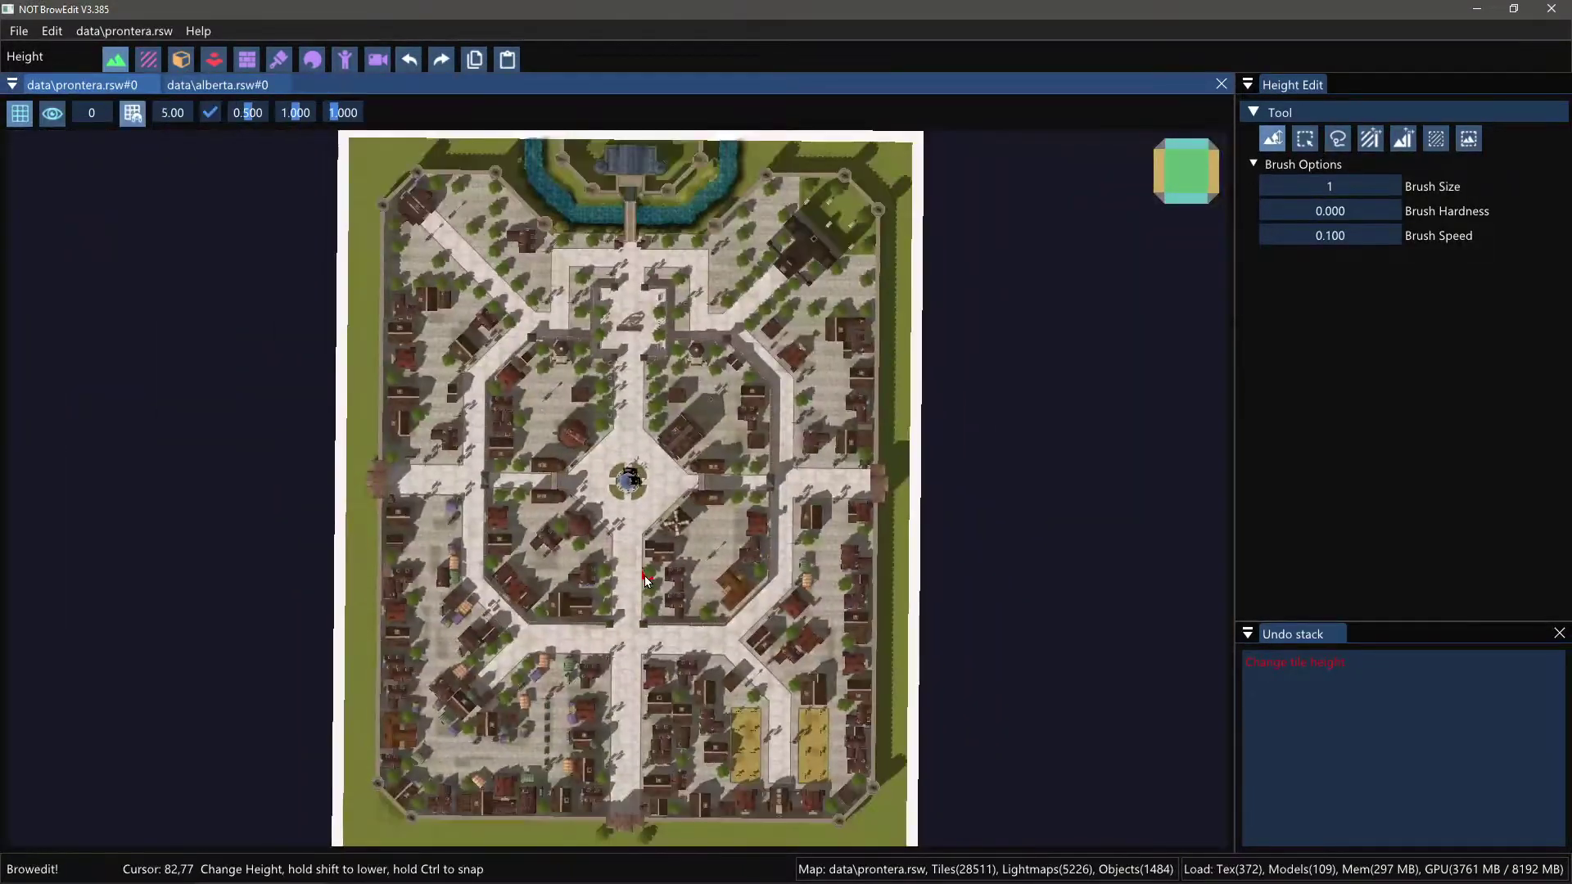
{"action": "mouse_move", "coordinate": [645, 577]}
{"action": "right_mouse_down", "text": "shift"}
{"action": "mouse_move", "coordinate": [657, 565]}
{"action": "mouse_move", "coordinate": [647, 603]}
{"action": "right_mouse_up", "text": "shift"}
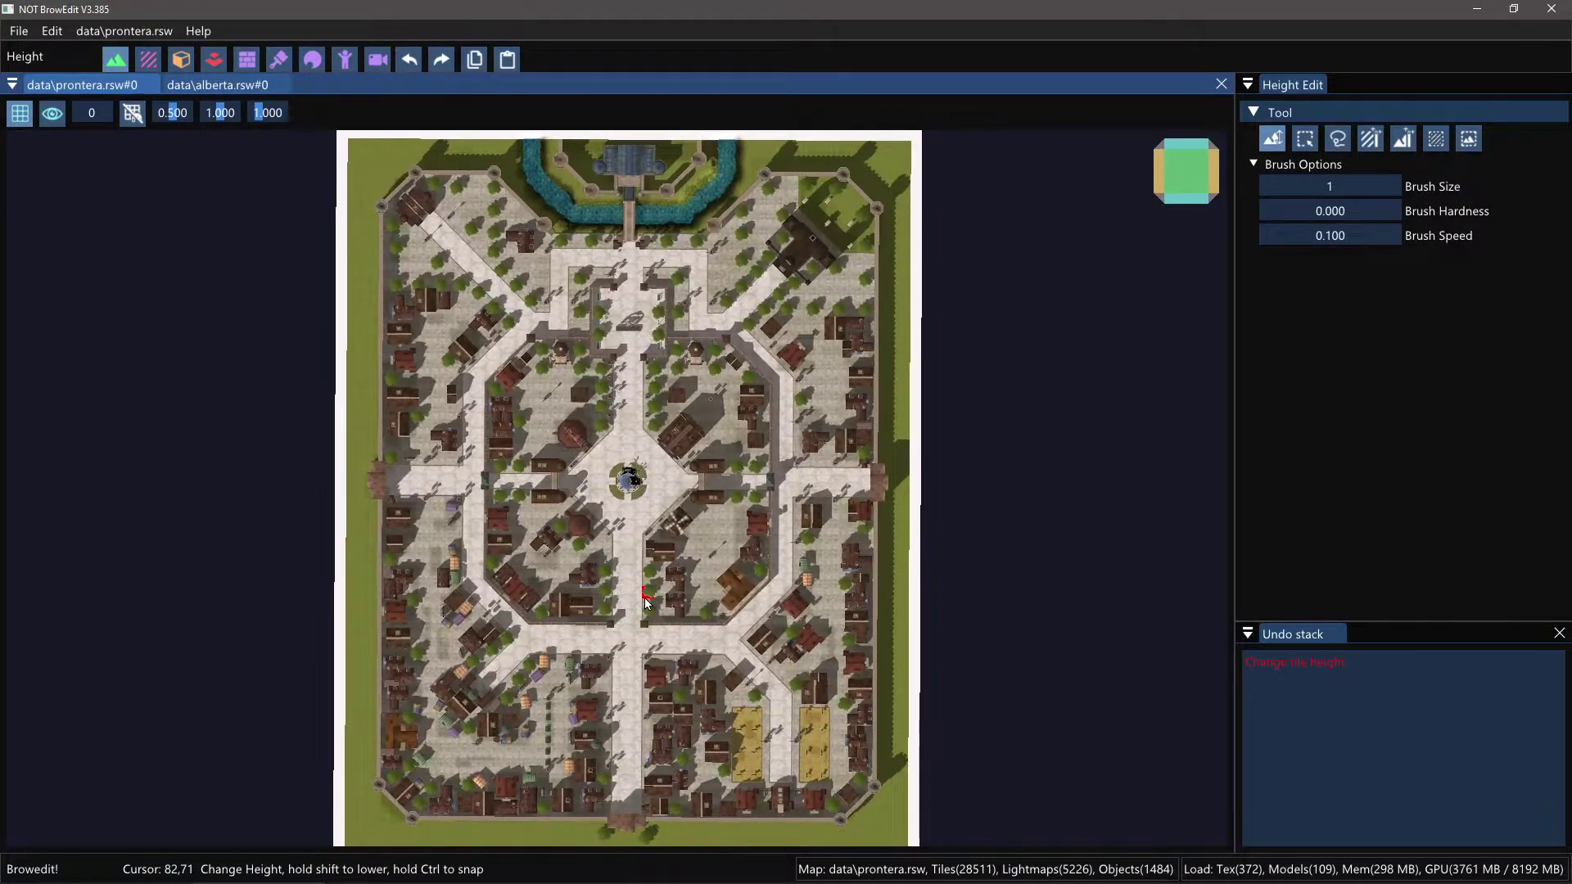
{"action": "left_click", "coordinate": [1187, 175]}
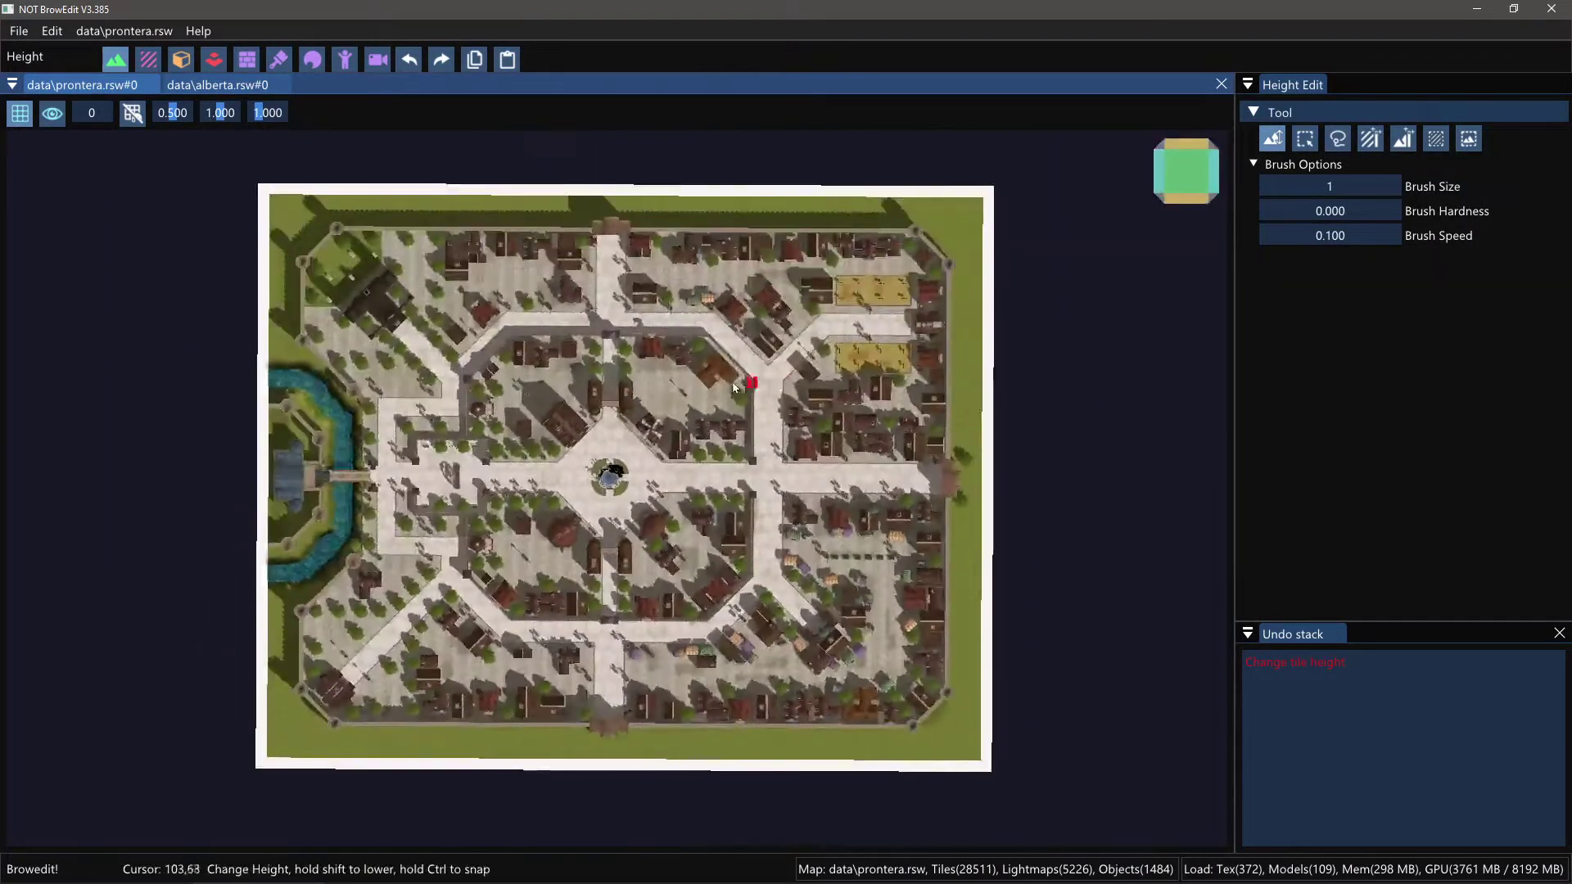
{"action": "left_click", "coordinate": [1197, 166]}
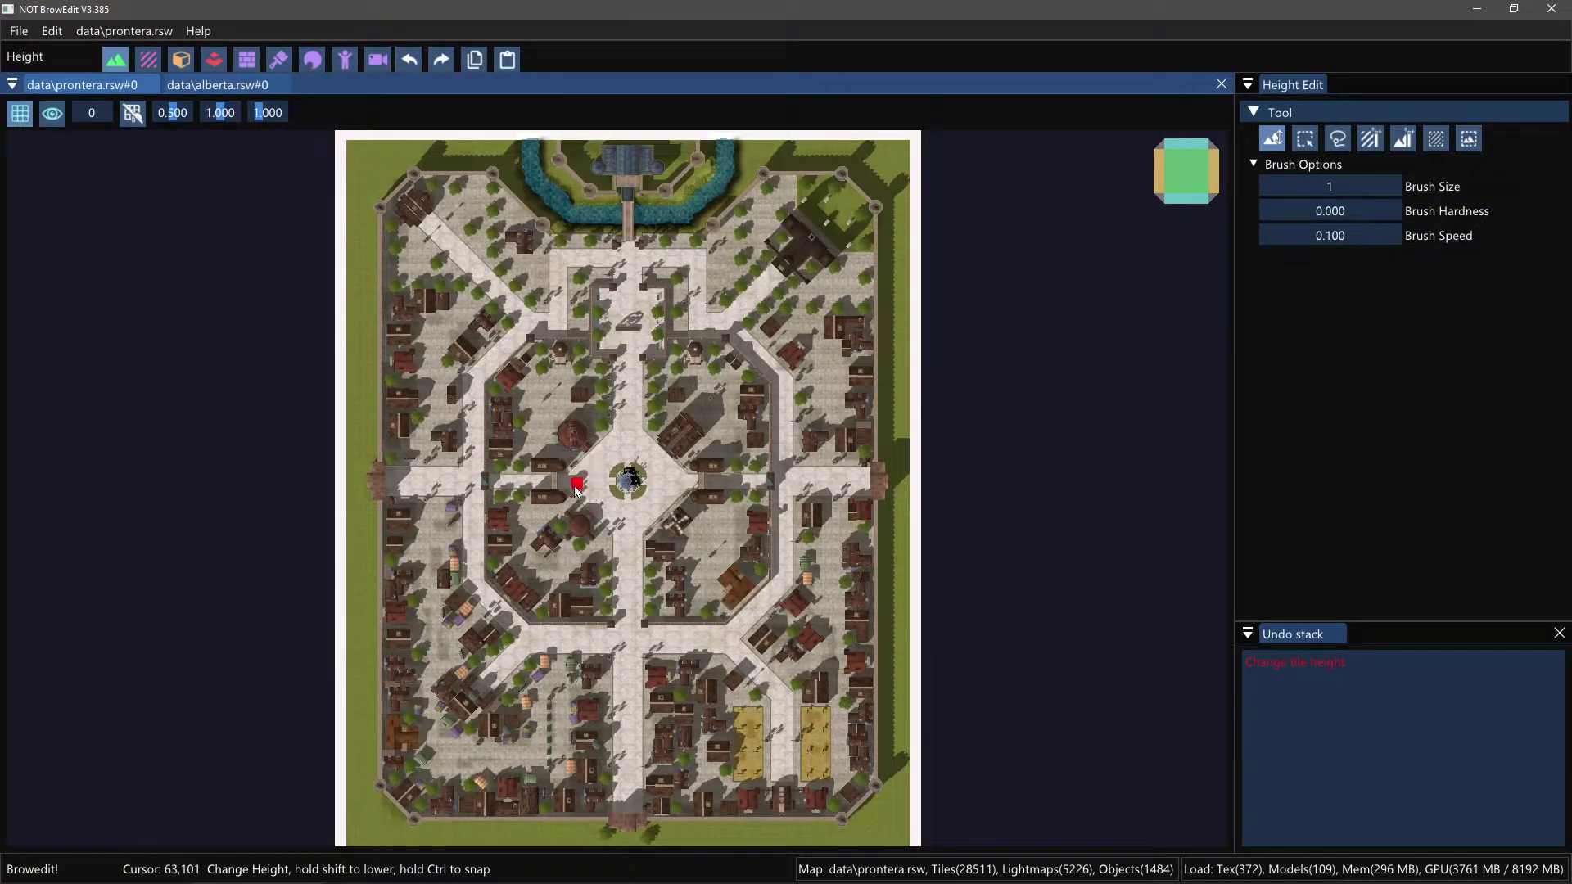
{"action": "key", "text": "ctrl"}
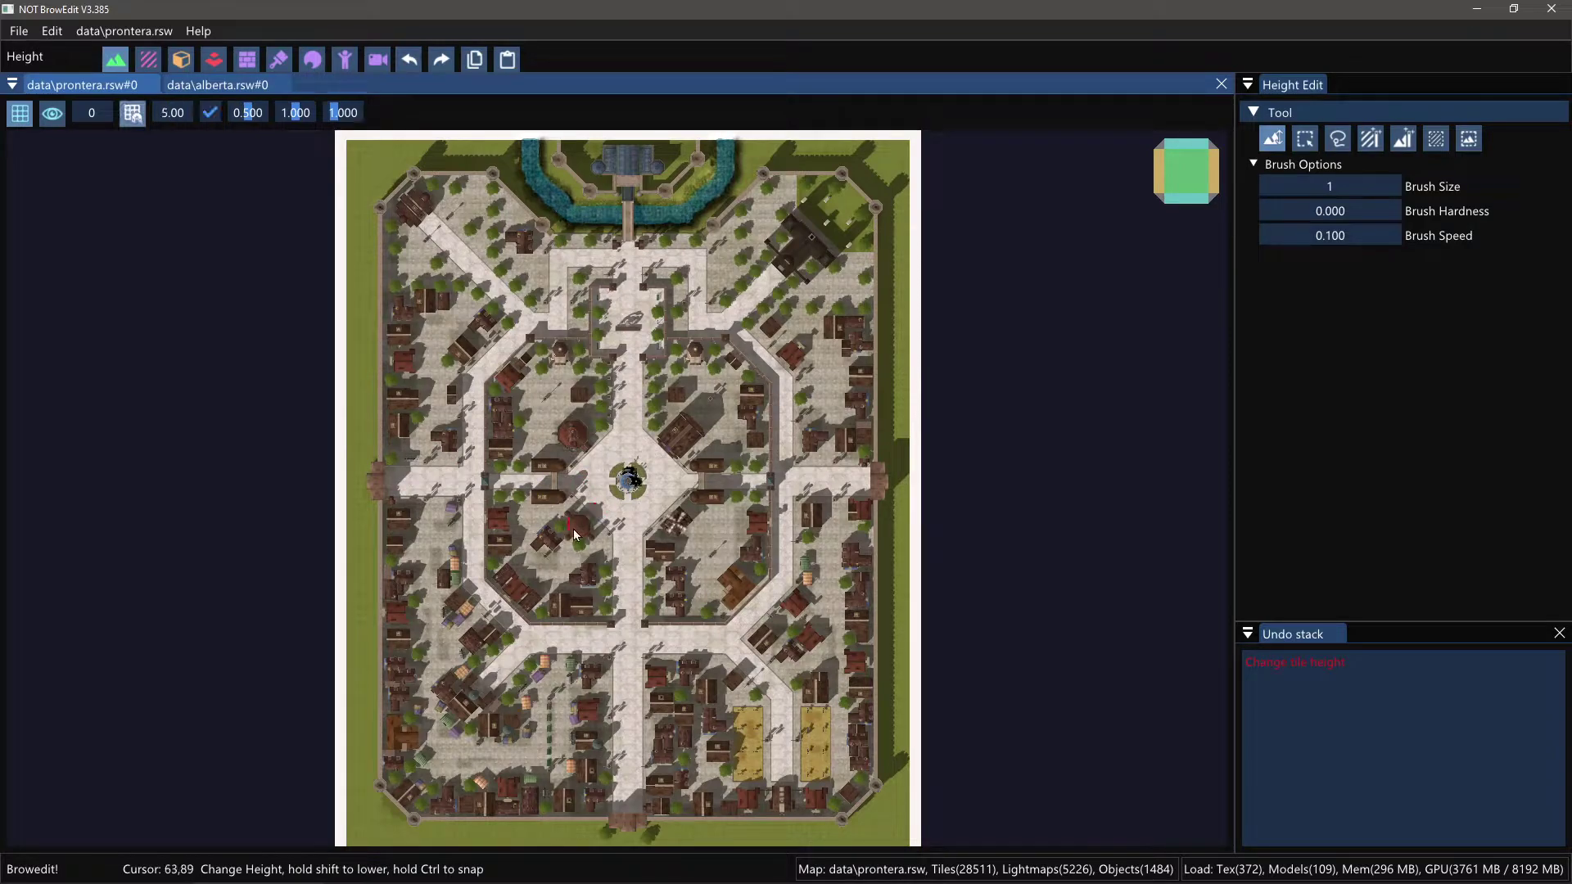
Step: Return to an angled view of the fountain square and compare the perspective and orthographic cameras, ending in perspective
{"action": "scroll", "coordinate": [626, 528], "scroll_direction": "up", "scroll_amount": 14}
{"action": "middle_click_drag", "start_coordinate": [645, 449], "coordinate": [633, 284], "text": "shift"}
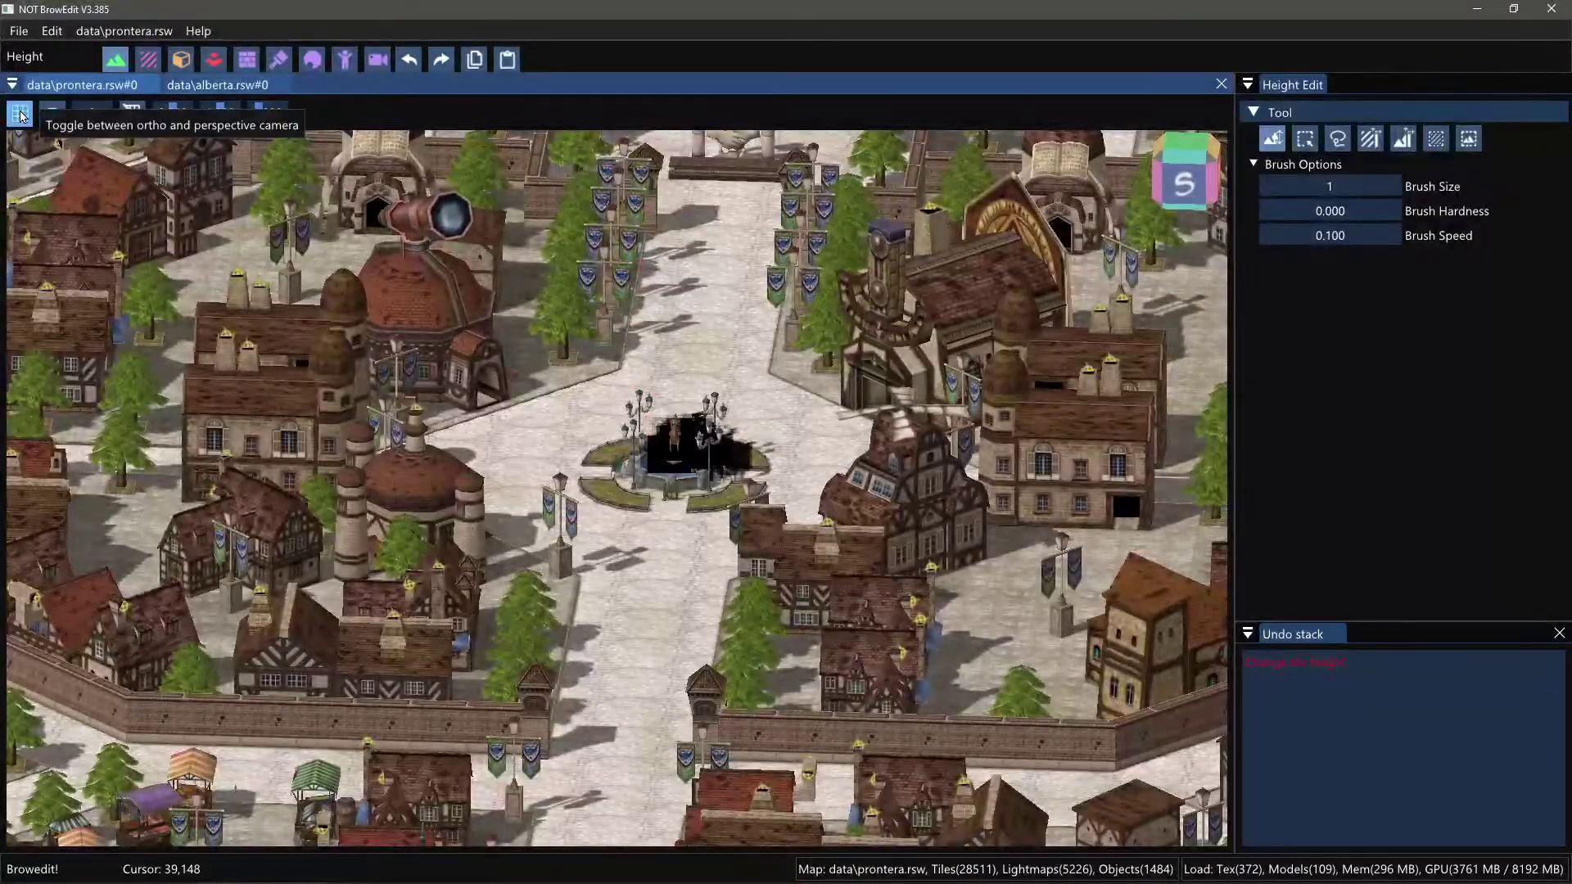
{"action": "left_click", "coordinate": [19, 114]}
{"action": "scroll", "coordinate": [645, 434], "scroll_direction": "up", "scroll_amount": 5}
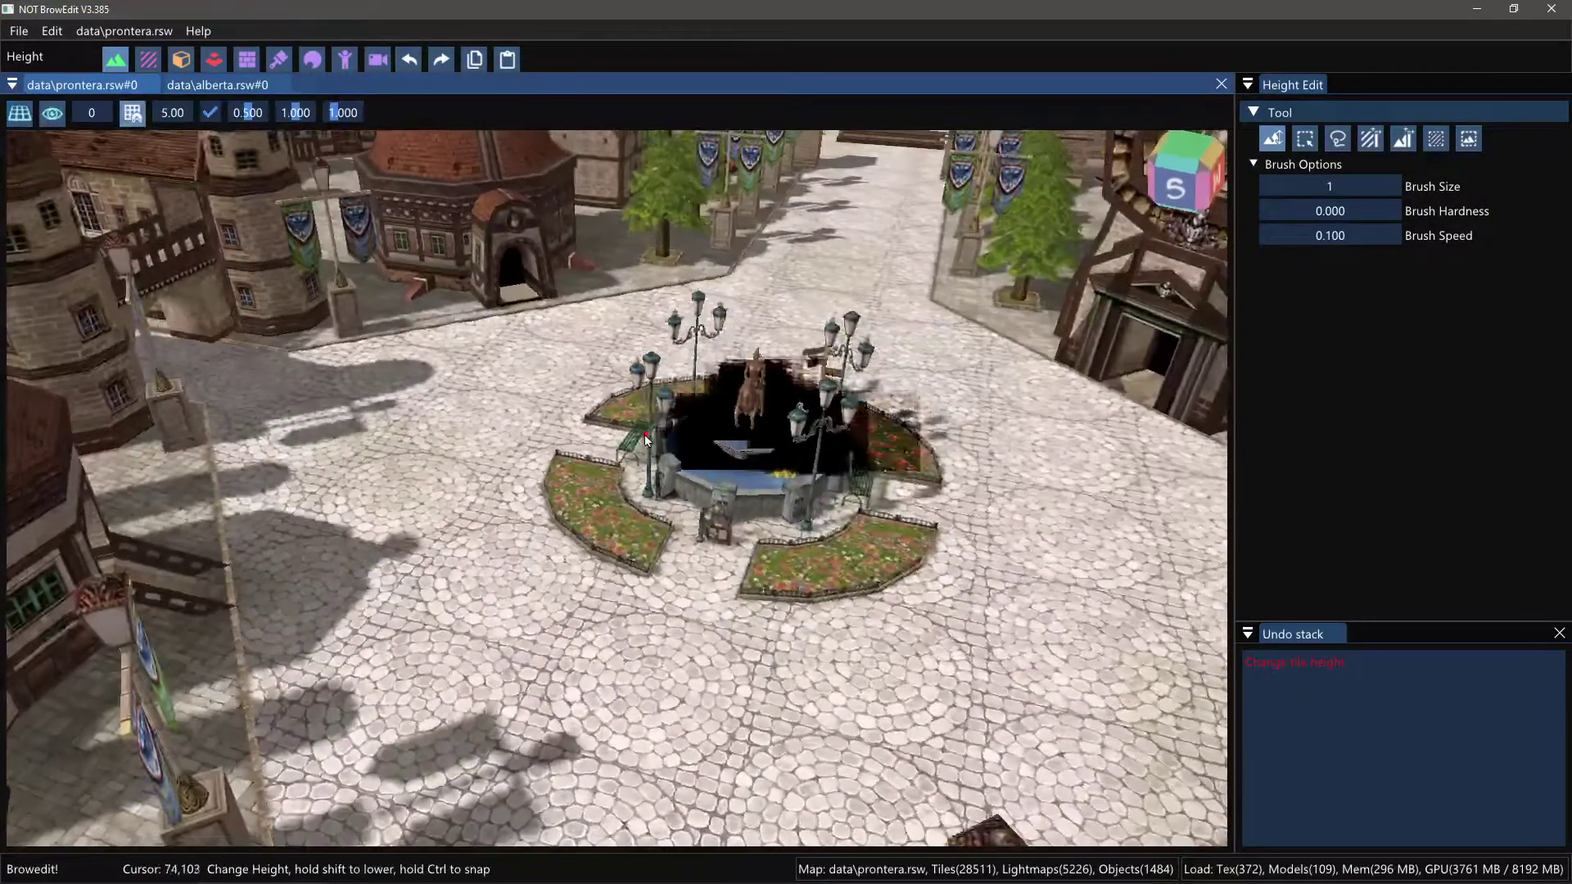
{"action": "left_click", "coordinate": [20, 112]}
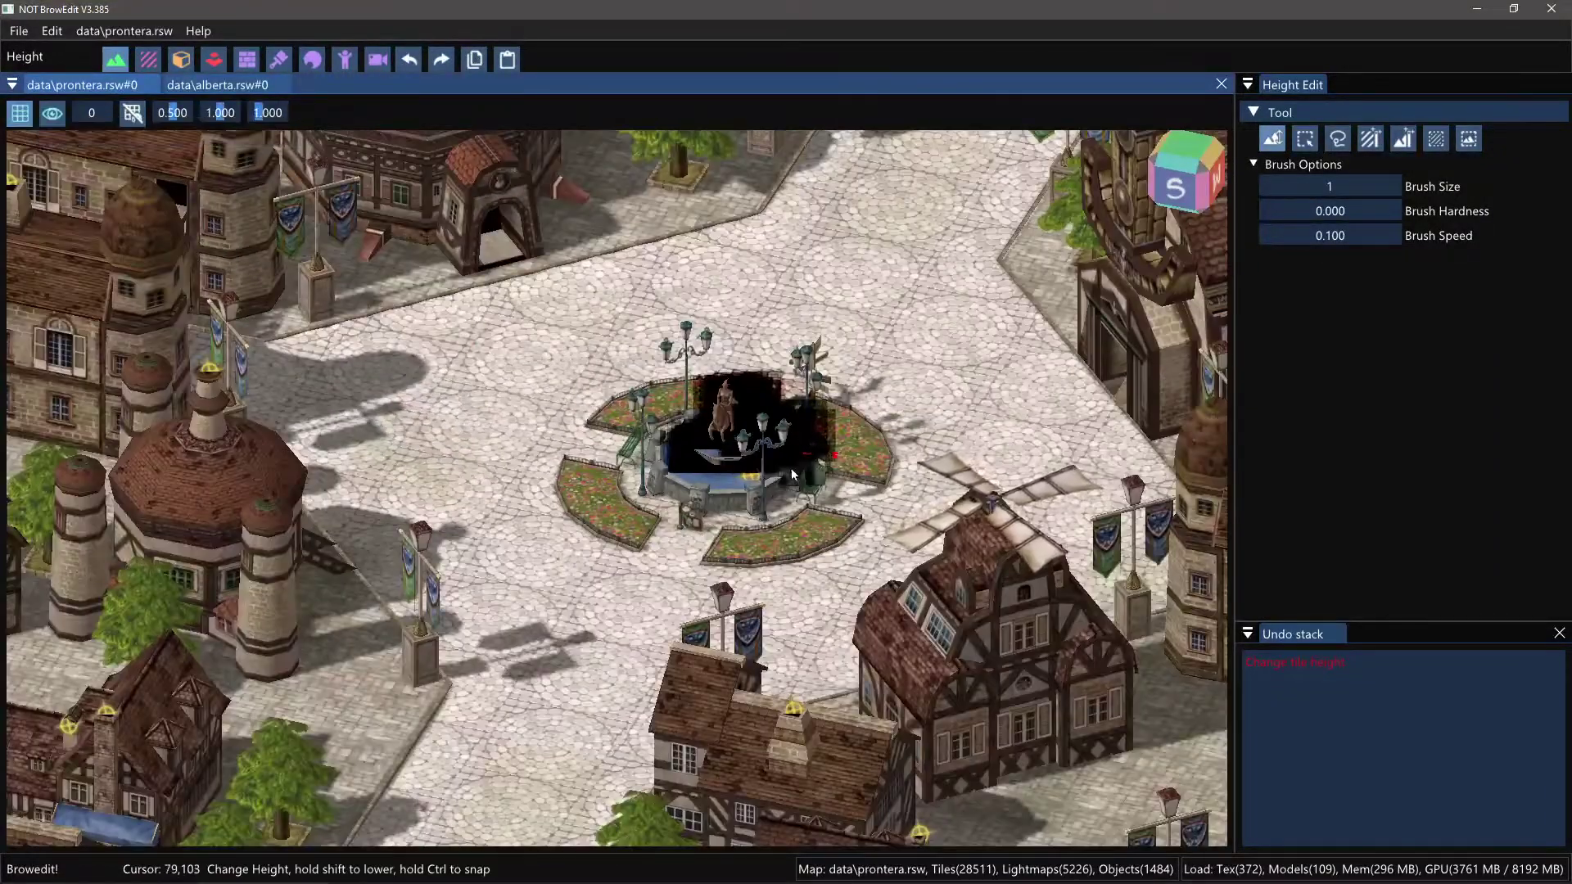
{"action": "scroll", "coordinate": [792, 474], "scroll_direction": "down", "scroll_amount": 3}
{"action": "scroll", "coordinate": [787, 471], "scroll_direction": "up", "scroll_amount": 5}
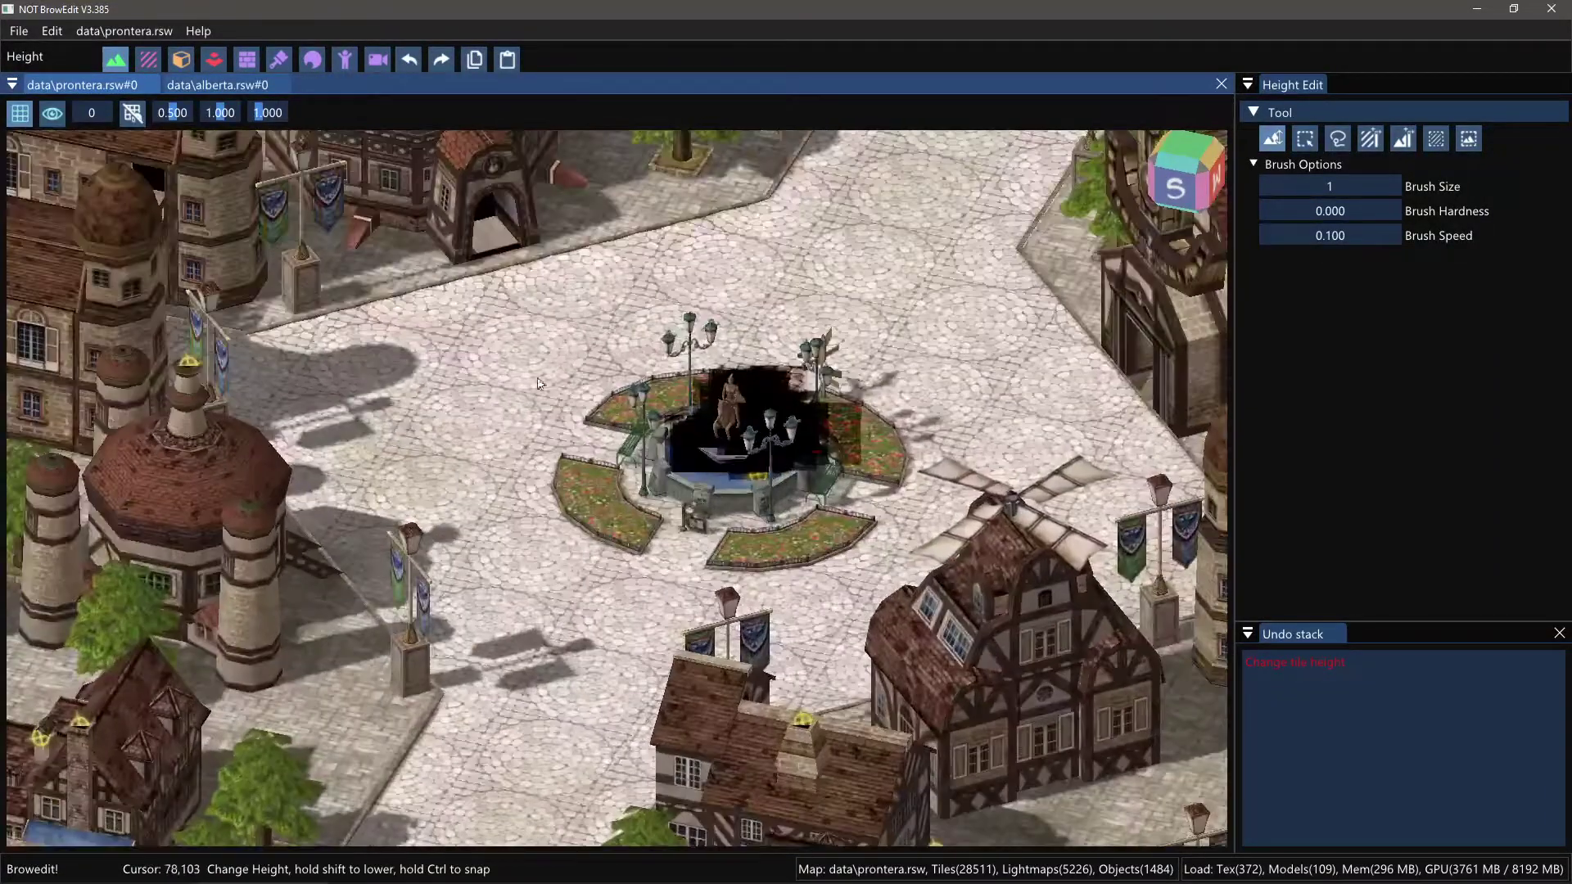
{"action": "left_click", "coordinate": [18, 115]}
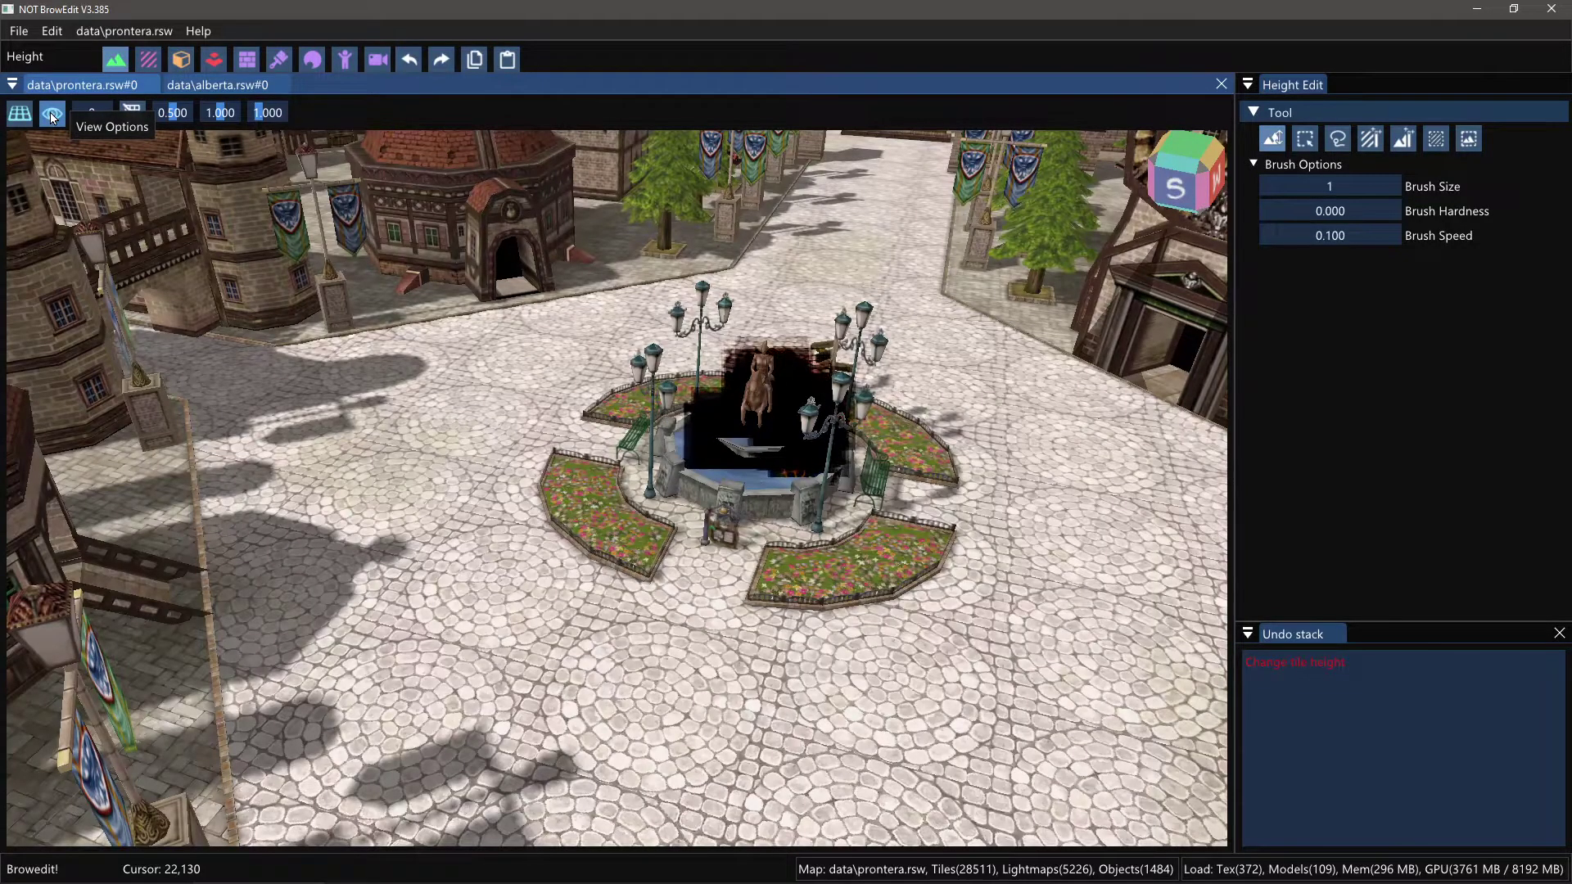
Step: Open the view options with the render and object render settings, keeping the fountain square in view
{"action": "left_click", "coordinate": [51, 116]}
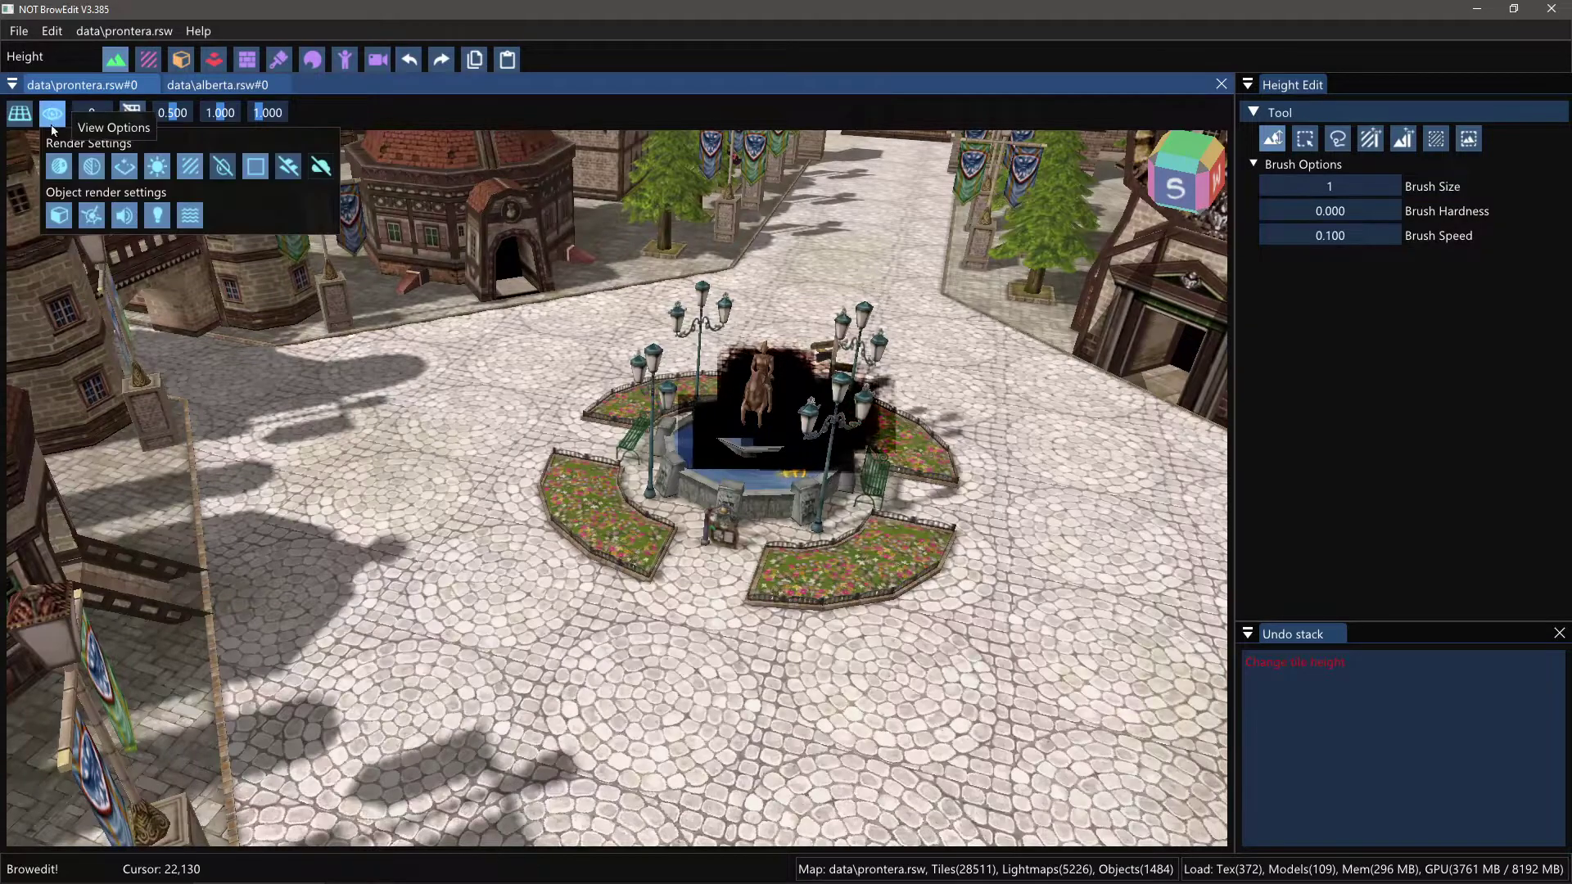
{"action": "right_click_drag", "start_coordinate": [565, 358], "coordinate": [544, 414]}
{"action": "scroll", "coordinate": [535, 426], "scroll_direction": "up", "scroll_amount": 4}
{"action": "scroll", "coordinate": [602, 481], "scroll_direction": "down", "scroll_amount": 2}
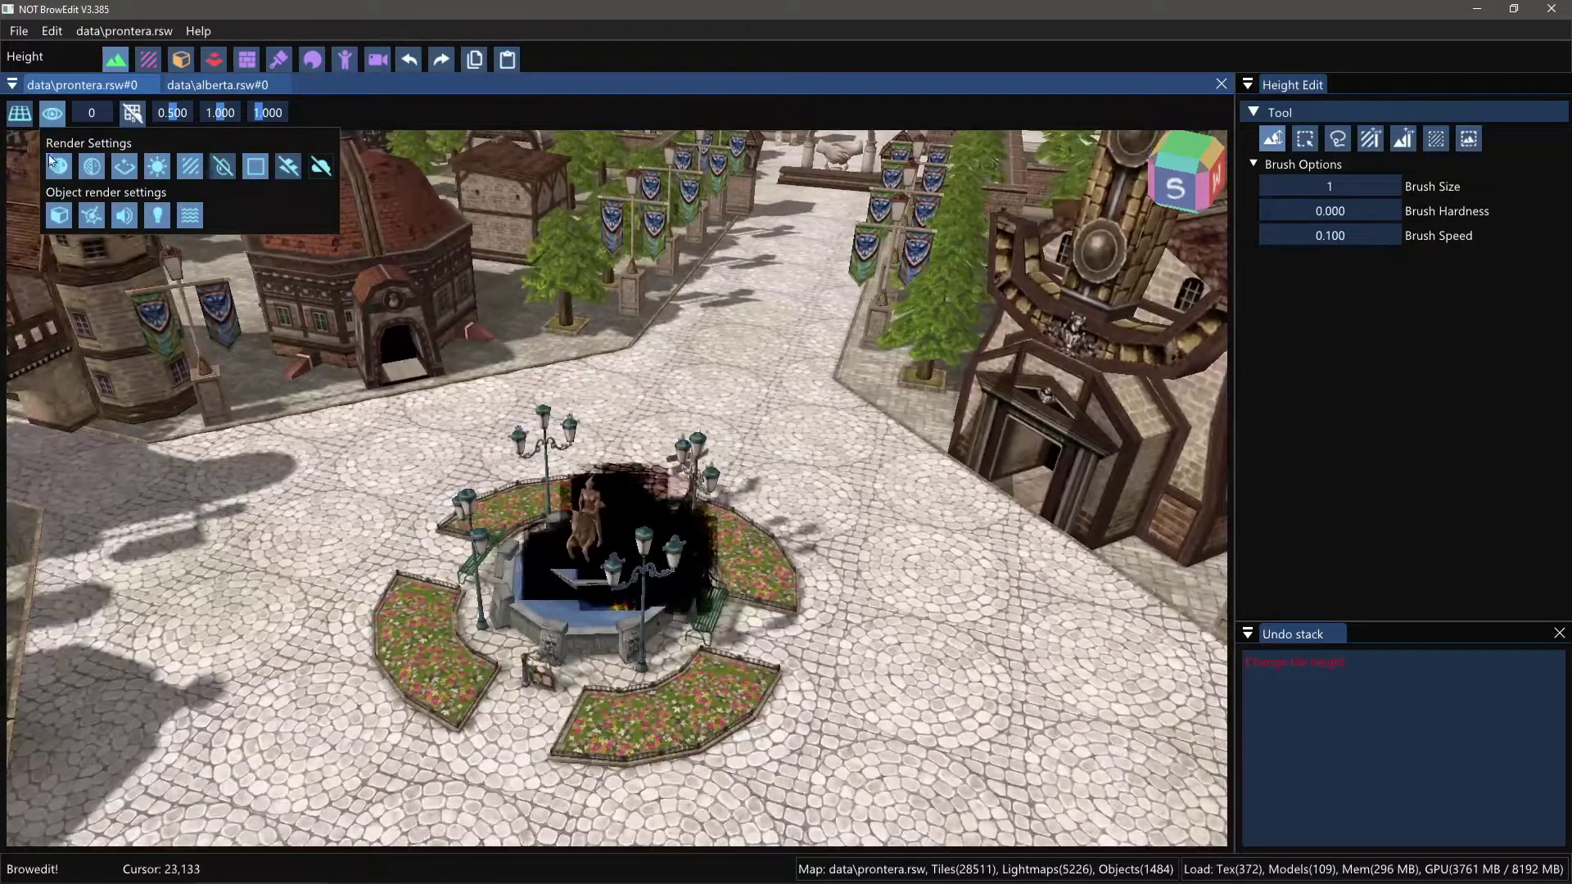
Step: Compare the Prontera fountain square with the shadowmap off and on, leaving it on
{"action": "left_click", "coordinate": [63, 166]}
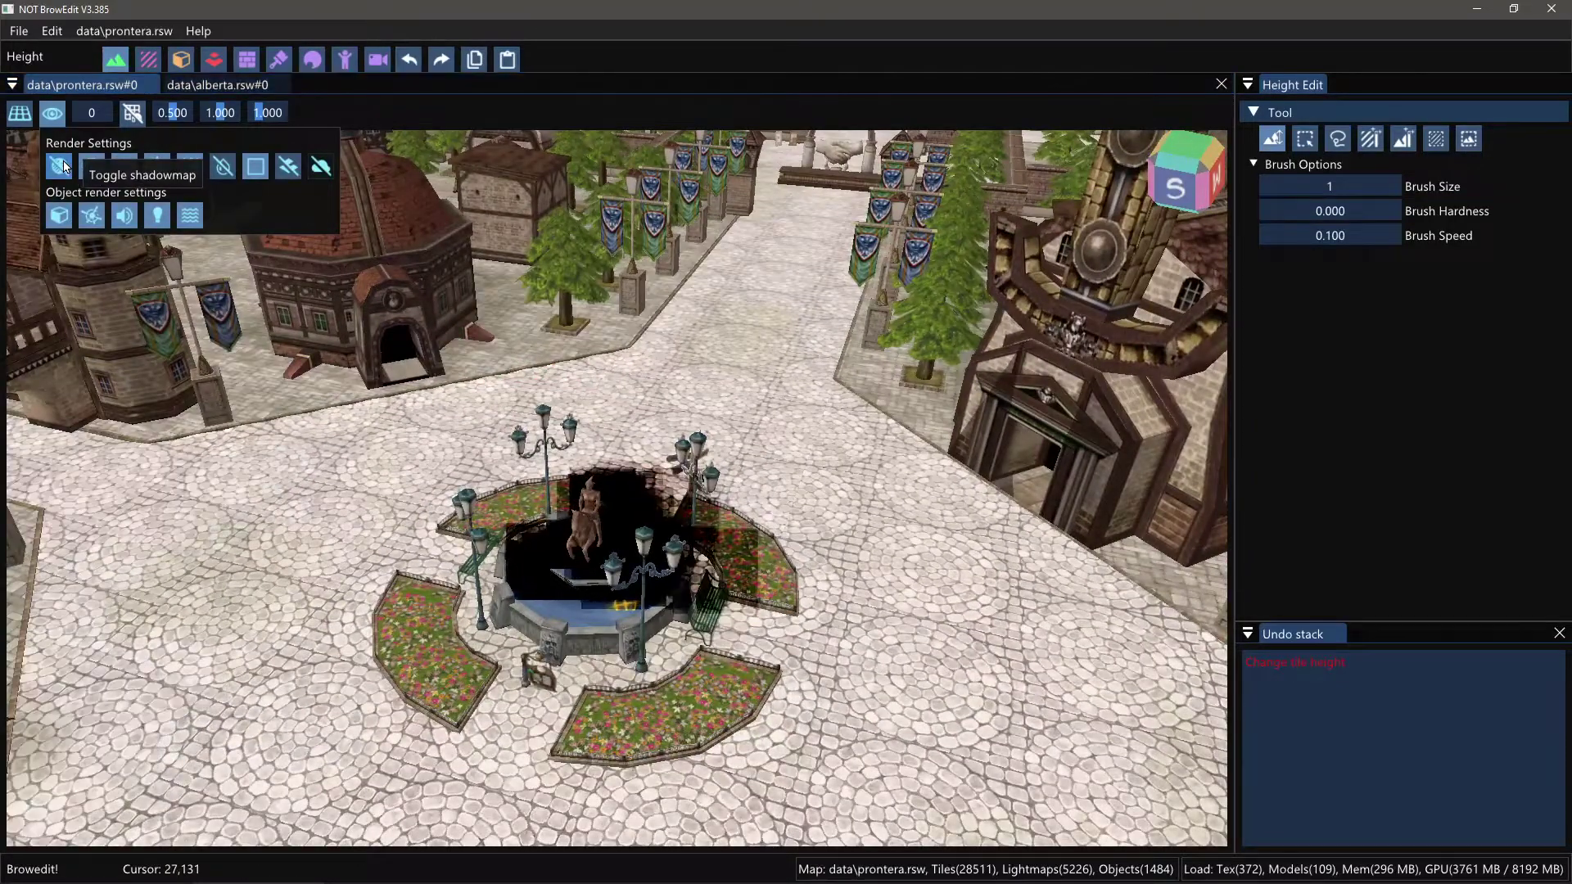
{"action": "left_click", "coordinate": [63, 166]}
{"action": "left_click", "coordinate": [63, 167]}
{"action": "left_click", "coordinate": [63, 166]}
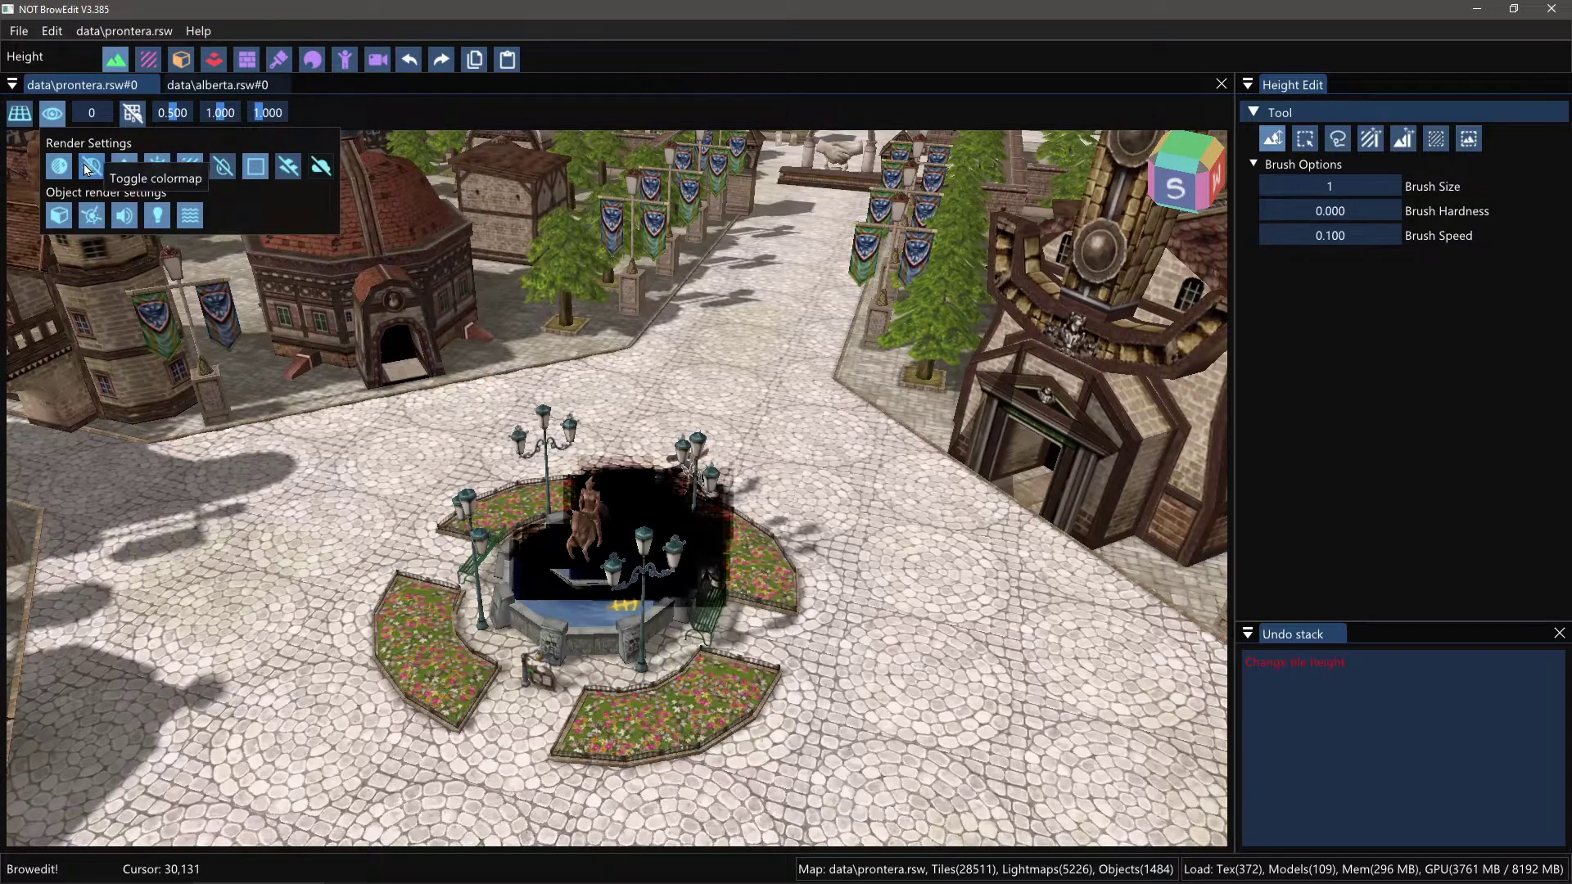
Step: Open the map data\comodo.rsw using the filter comodo and show its view options over the beach
{"action": "left_click", "coordinate": [18, 31]}
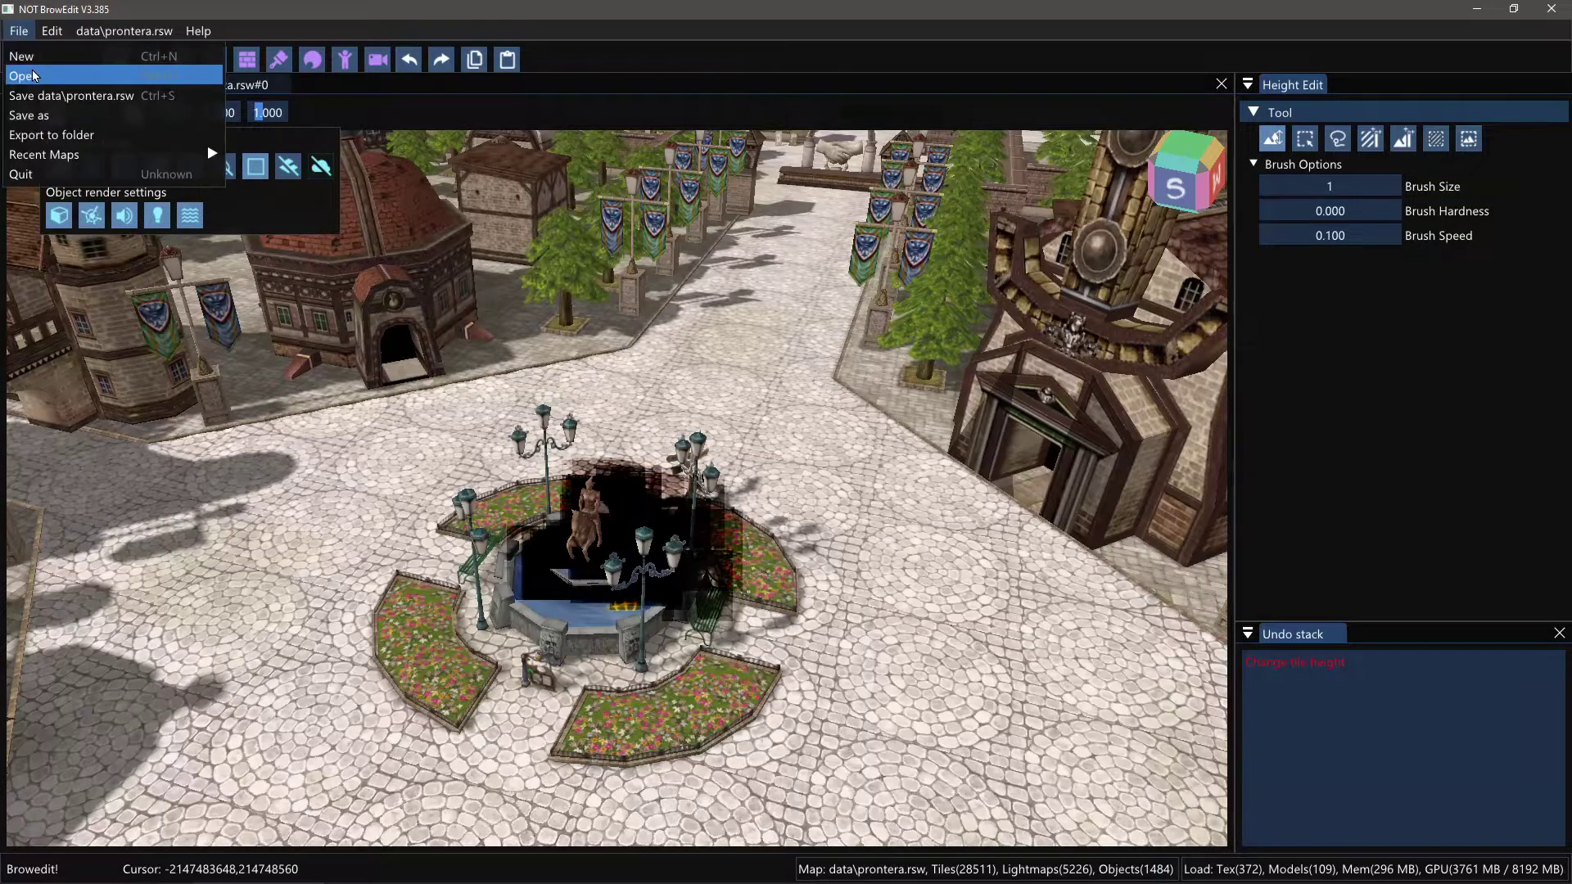
{"action": "left_click", "coordinate": [65, 77]}
{"action": "type", "text": "alber"}
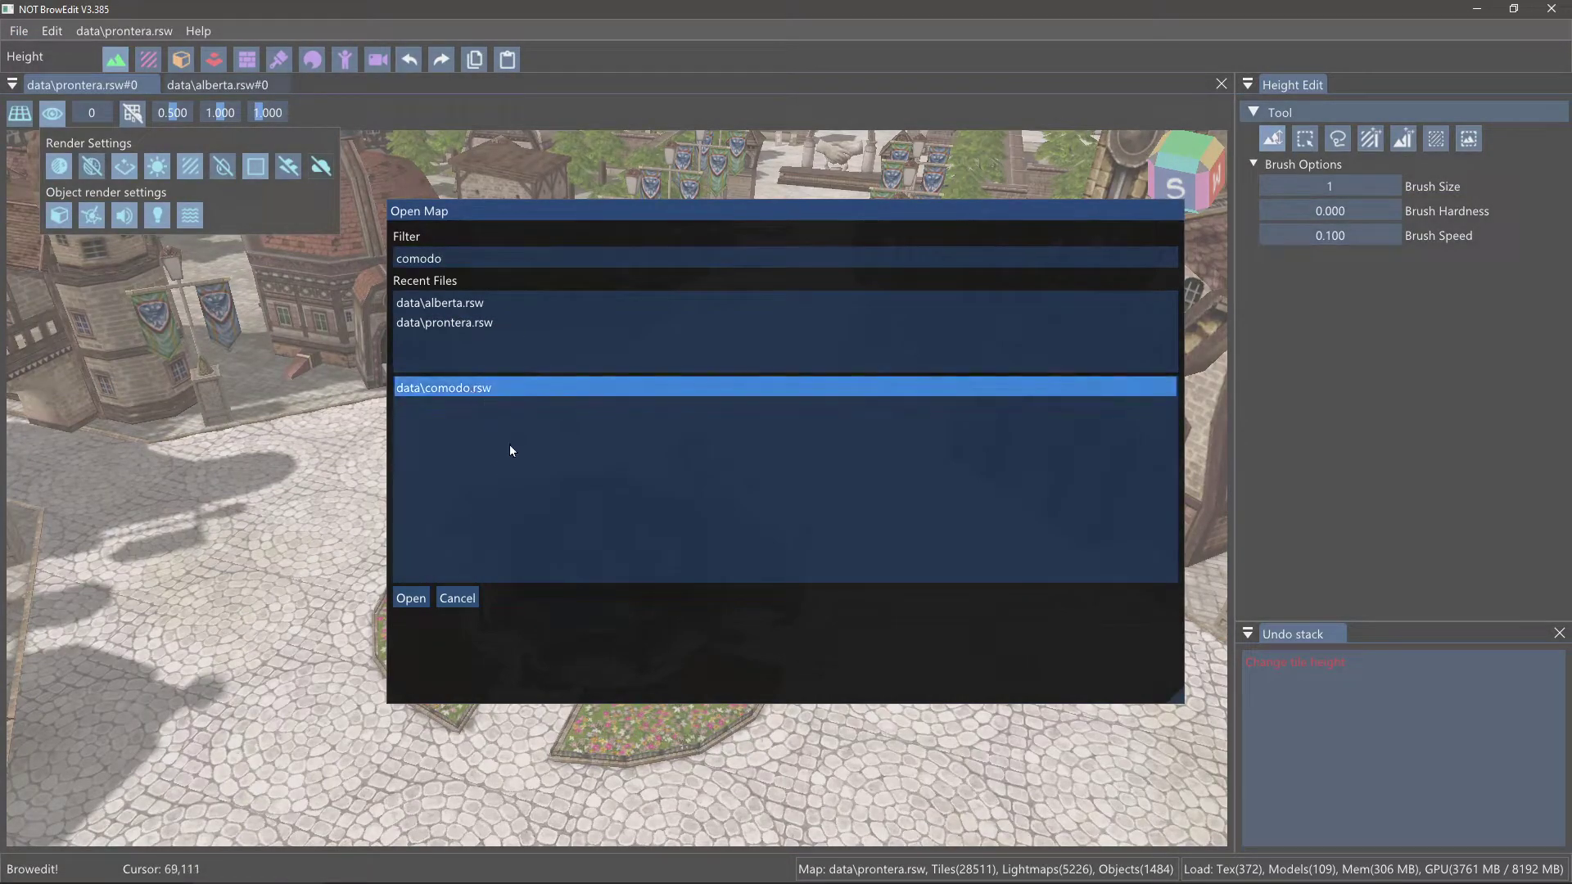
{"action": "key", "text": "Return"}
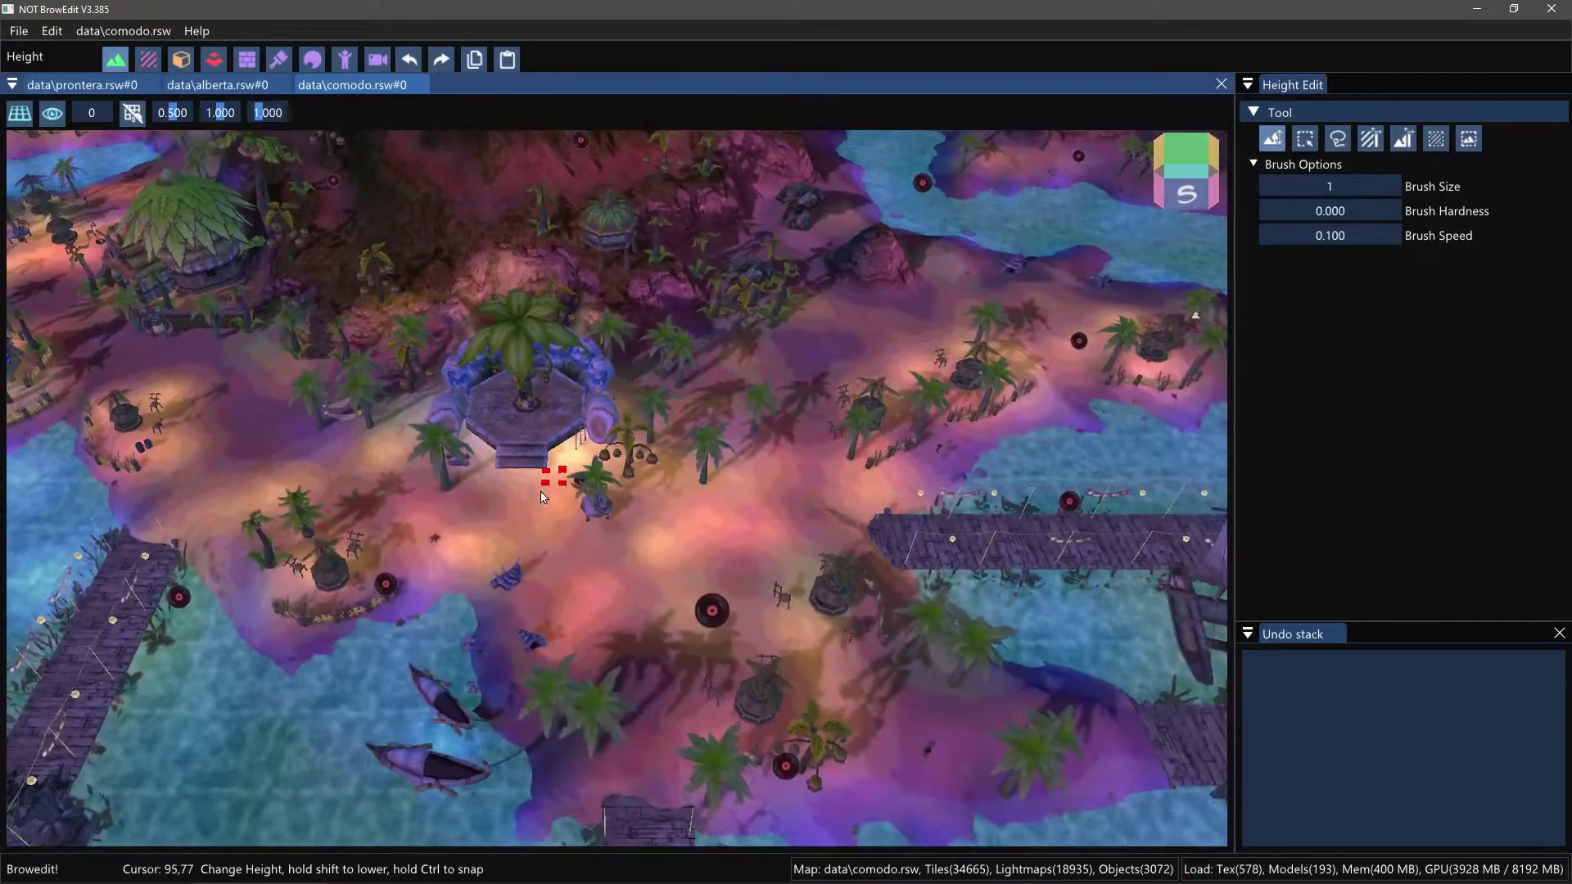
{"action": "right_click_drag", "start_coordinate": [542, 497], "coordinate": [586, 508]}
{"action": "left_click", "coordinate": [53, 117]}
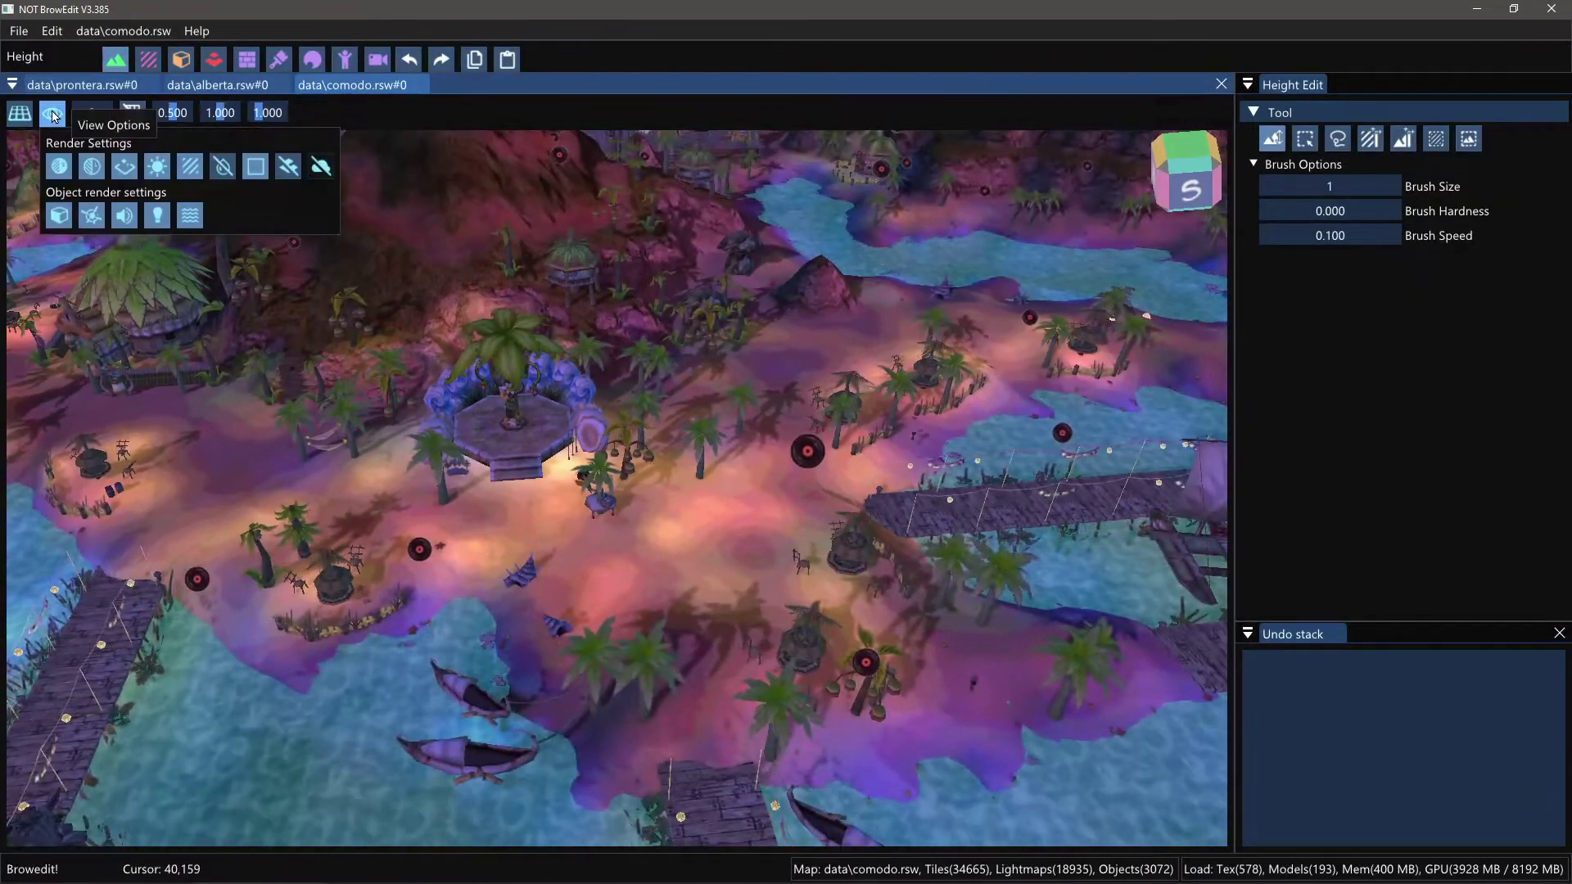
Step: Compare the Comodo beach with the colormap on and off several times, leaving it off
{"action": "left_click", "coordinate": [89, 168]}
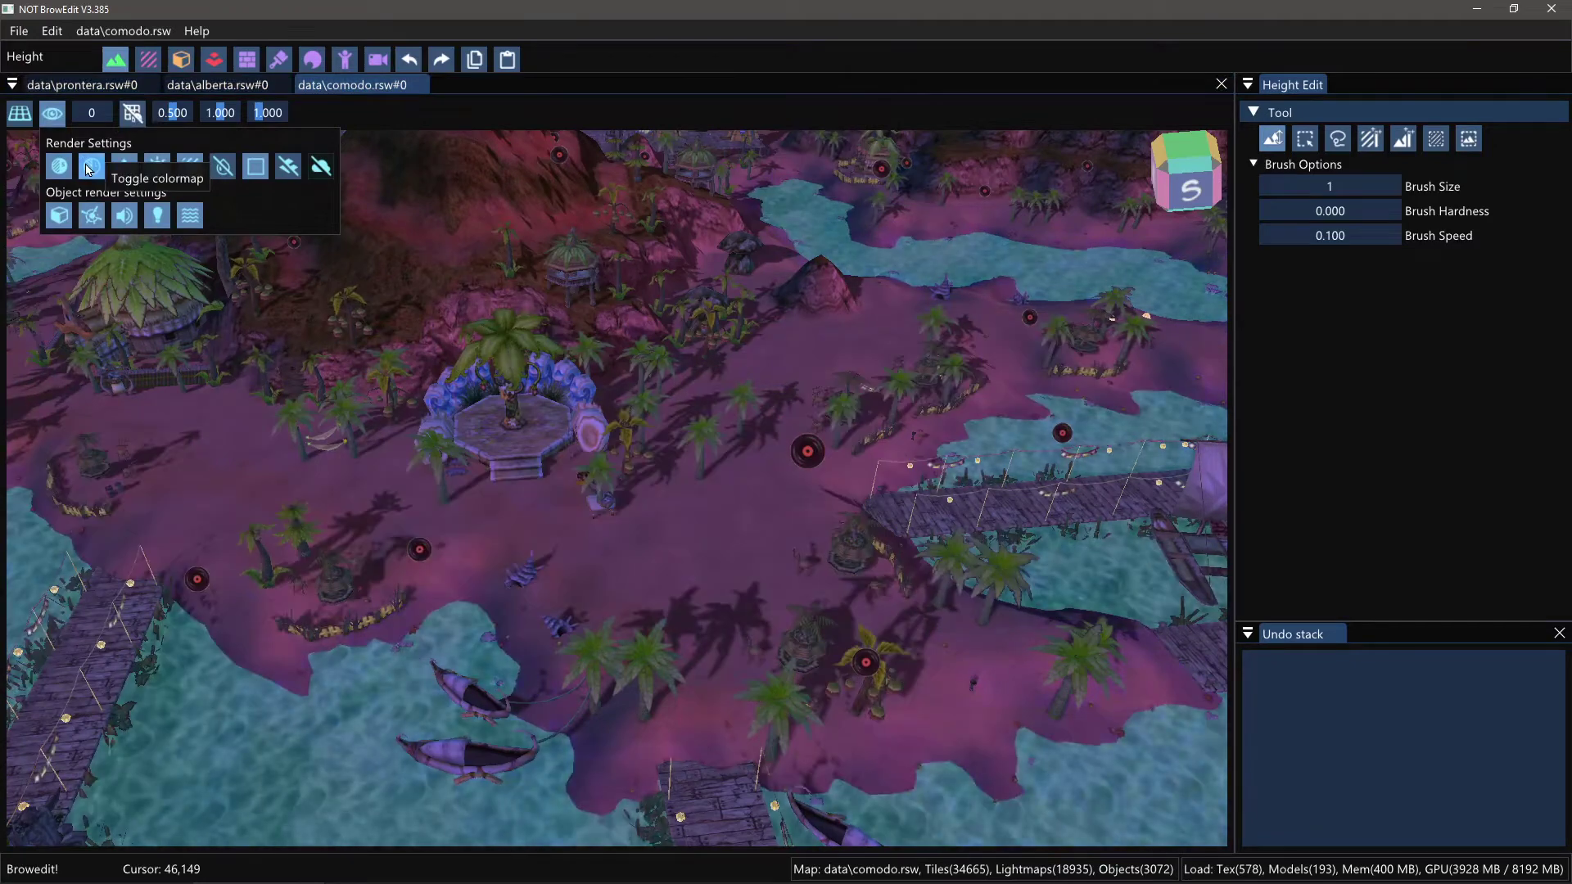
{"action": "left_click", "coordinate": [89, 168]}
{"action": "left_click", "coordinate": [89, 168]}
{"action": "left_click", "coordinate": [89, 168]}
{"action": "left_click", "coordinate": [90, 167]}
{"action": "left_click", "coordinate": [89, 168]}
{"action": "left_click", "coordinate": [89, 167]}
{"action": "left_click", "coordinate": [89, 167]}
{"action": "left_click", "coordinate": [89, 168]}
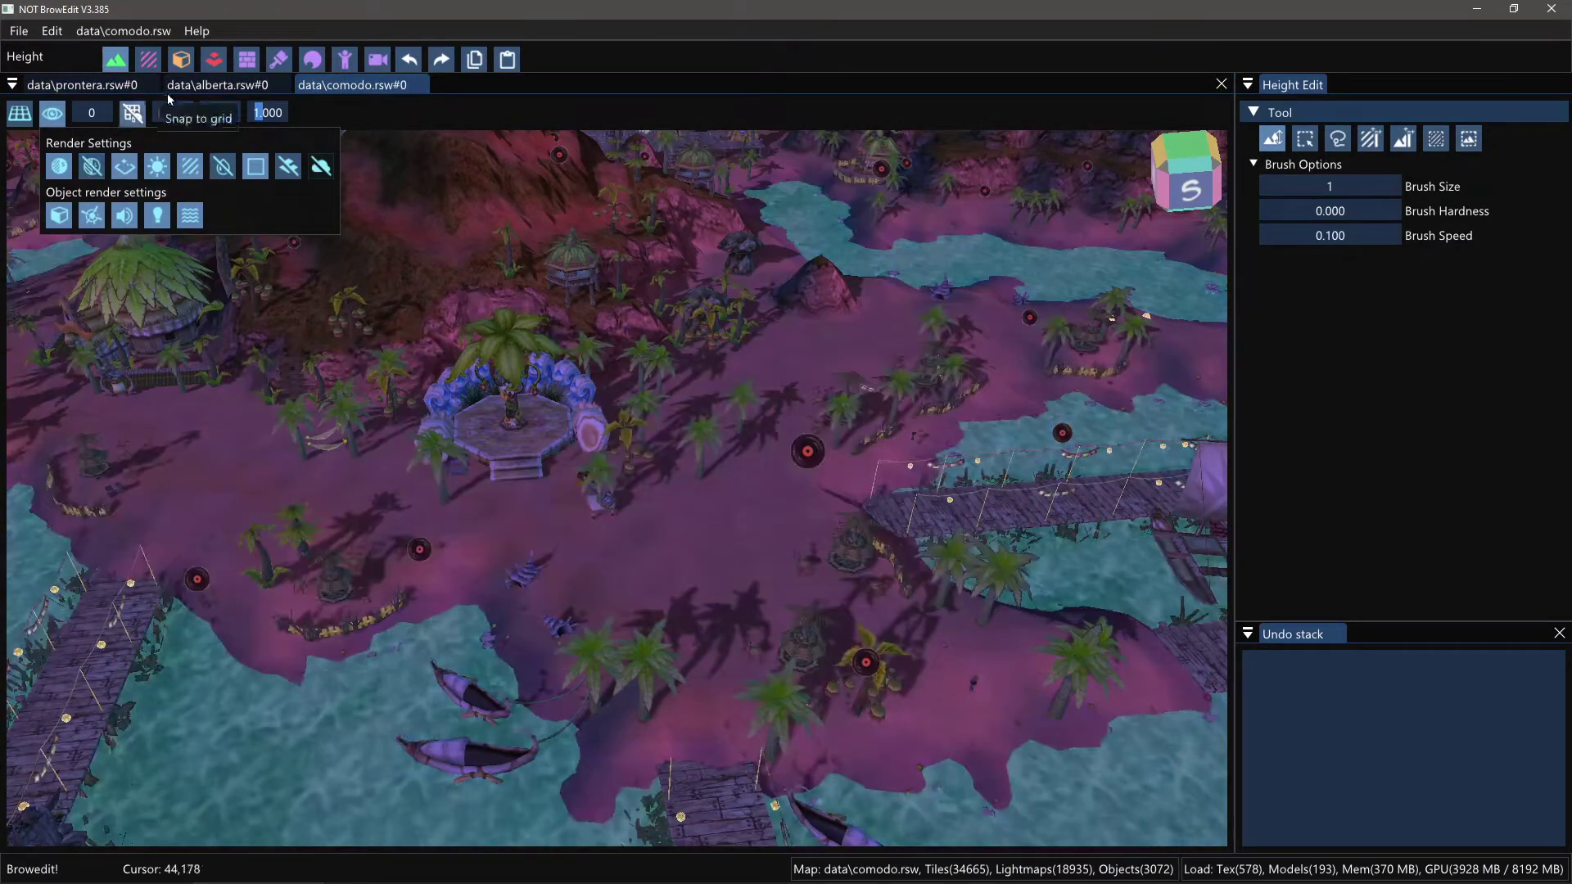
Step: Return to the Prontera map, restore its colormap and toggle the render setting between colormap and lighting
{"action": "left_click", "coordinate": [91, 85]}
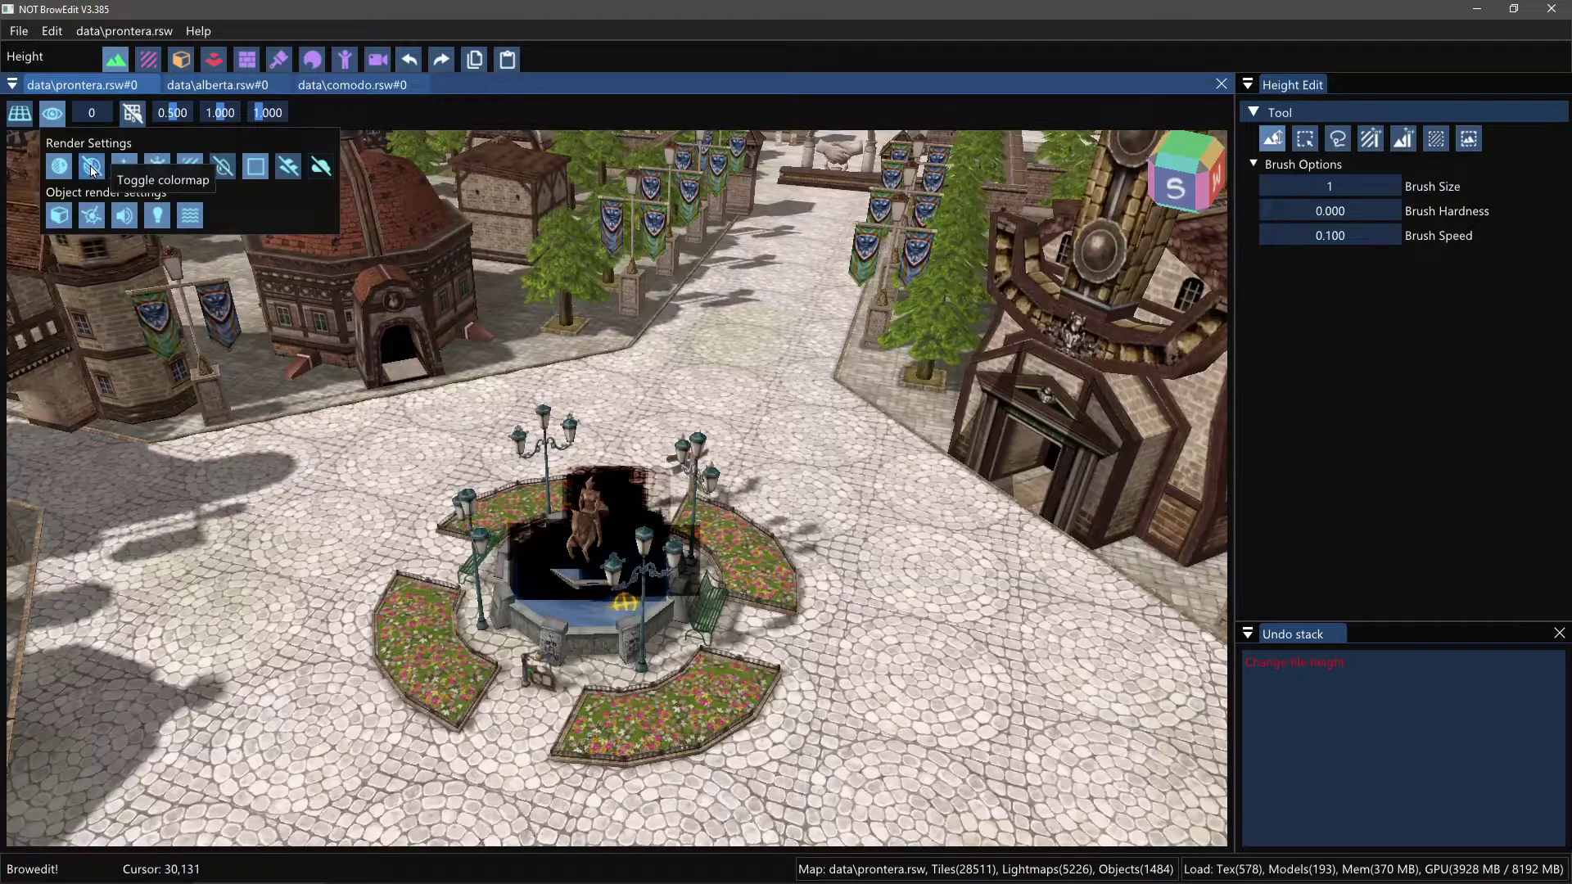
{"action": "left_click", "coordinate": [120, 172]}
{"action": "left_click", "coordinate": [120, 177]}
{"action": "left_click", "coordinate": [120, 177]}
{"action": "left_click", "coordinate": [120, 177]}
Step: Inspect the banner street, rooftops and fountain square, trying the render setting between colormap and lighting again
{"action": "right_click_drag", "start_coordinate": [724, 367], "coordinate": [225, 241]}
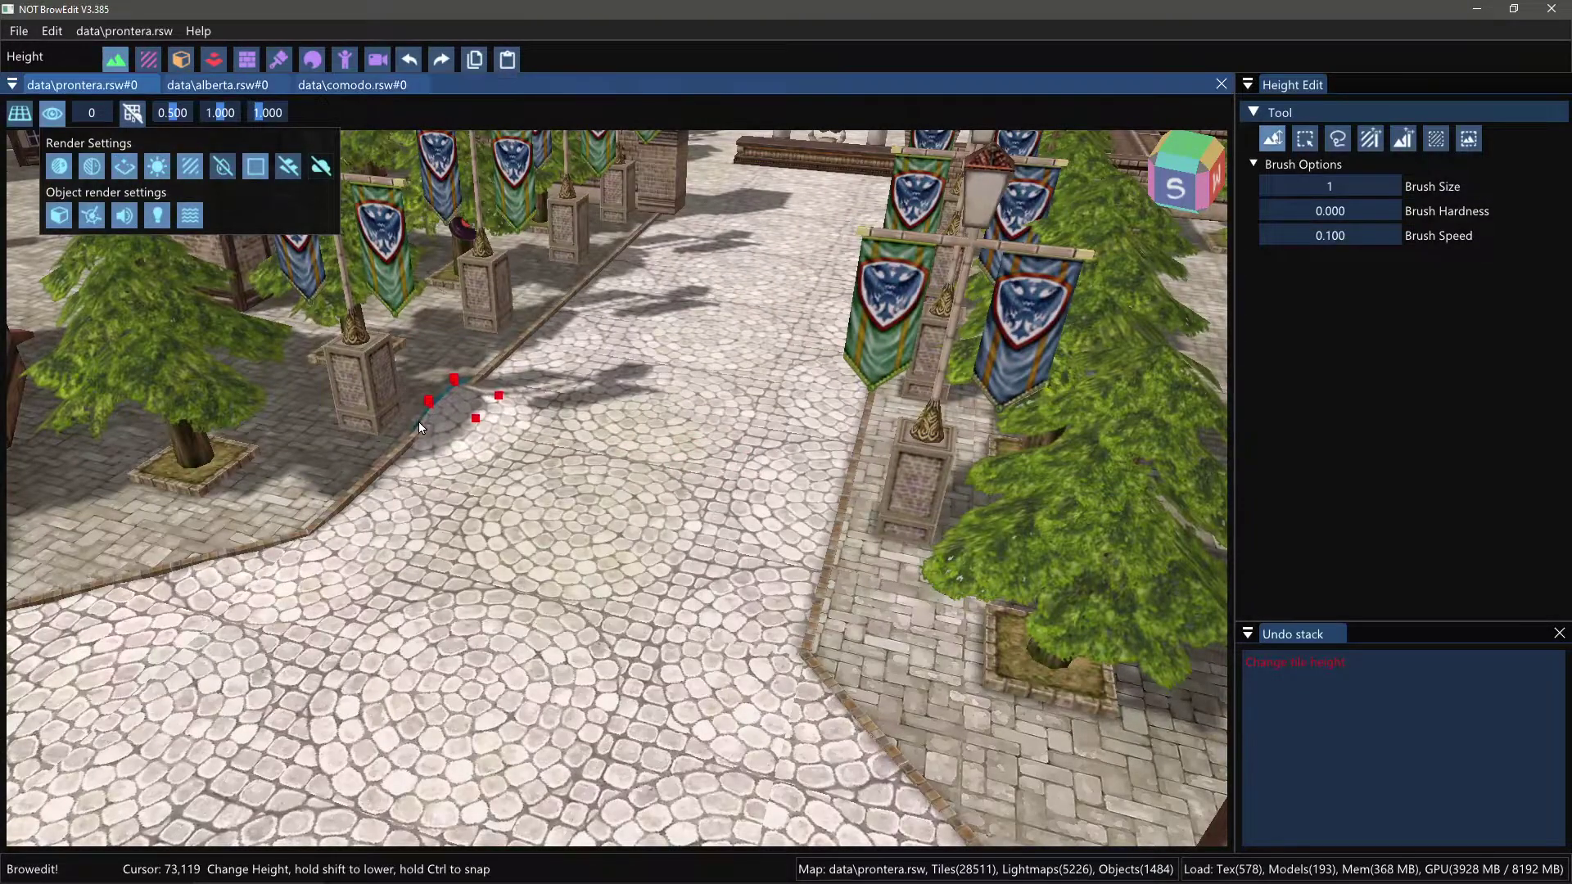
{"action": "key", "text": "ctrl+z"}
{"action": "right_click_drag", "start_coordinate": [534, 458], "coordinate": [623, 496]}
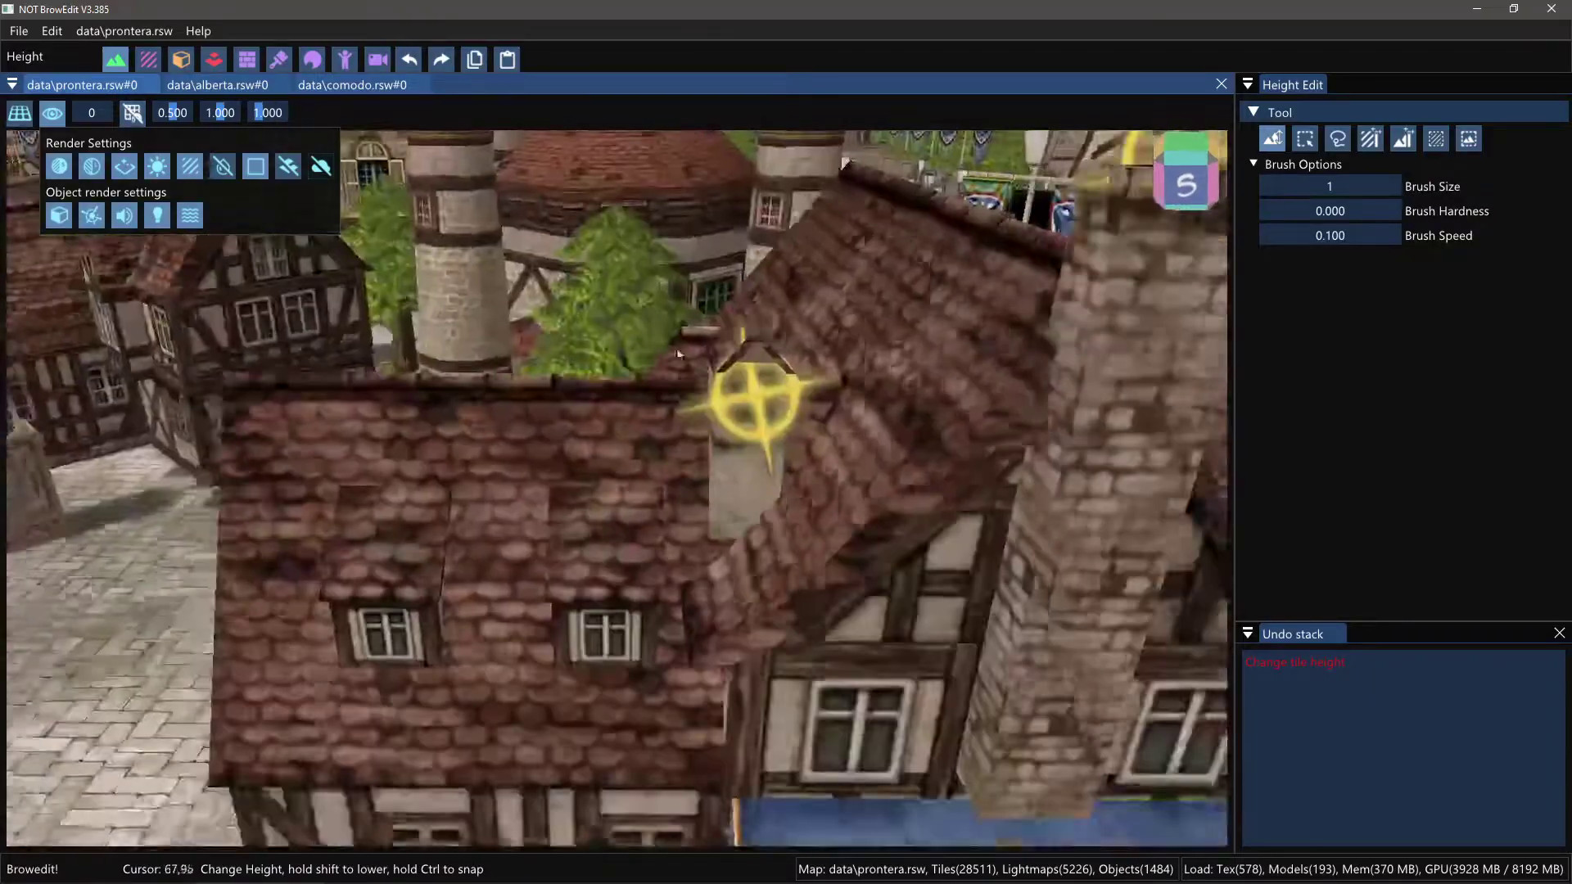
{"action": "mouse_move", "coordinate": [678, 354]}
{"action": "right_mouse_down"}
{"action": "mouse_move", "coordinate": [590, 389]}
{"action": "mouse_move", "coordinate": [557, 469]}
{"action": "mouse_move", "coordinate": [688, 401]}
{"action": "mouse_move", "coordinate": [696, 523]}
{"action": "mouse_move", "coordinate": [631, 495]}
{"action": "right_mouse_up"}
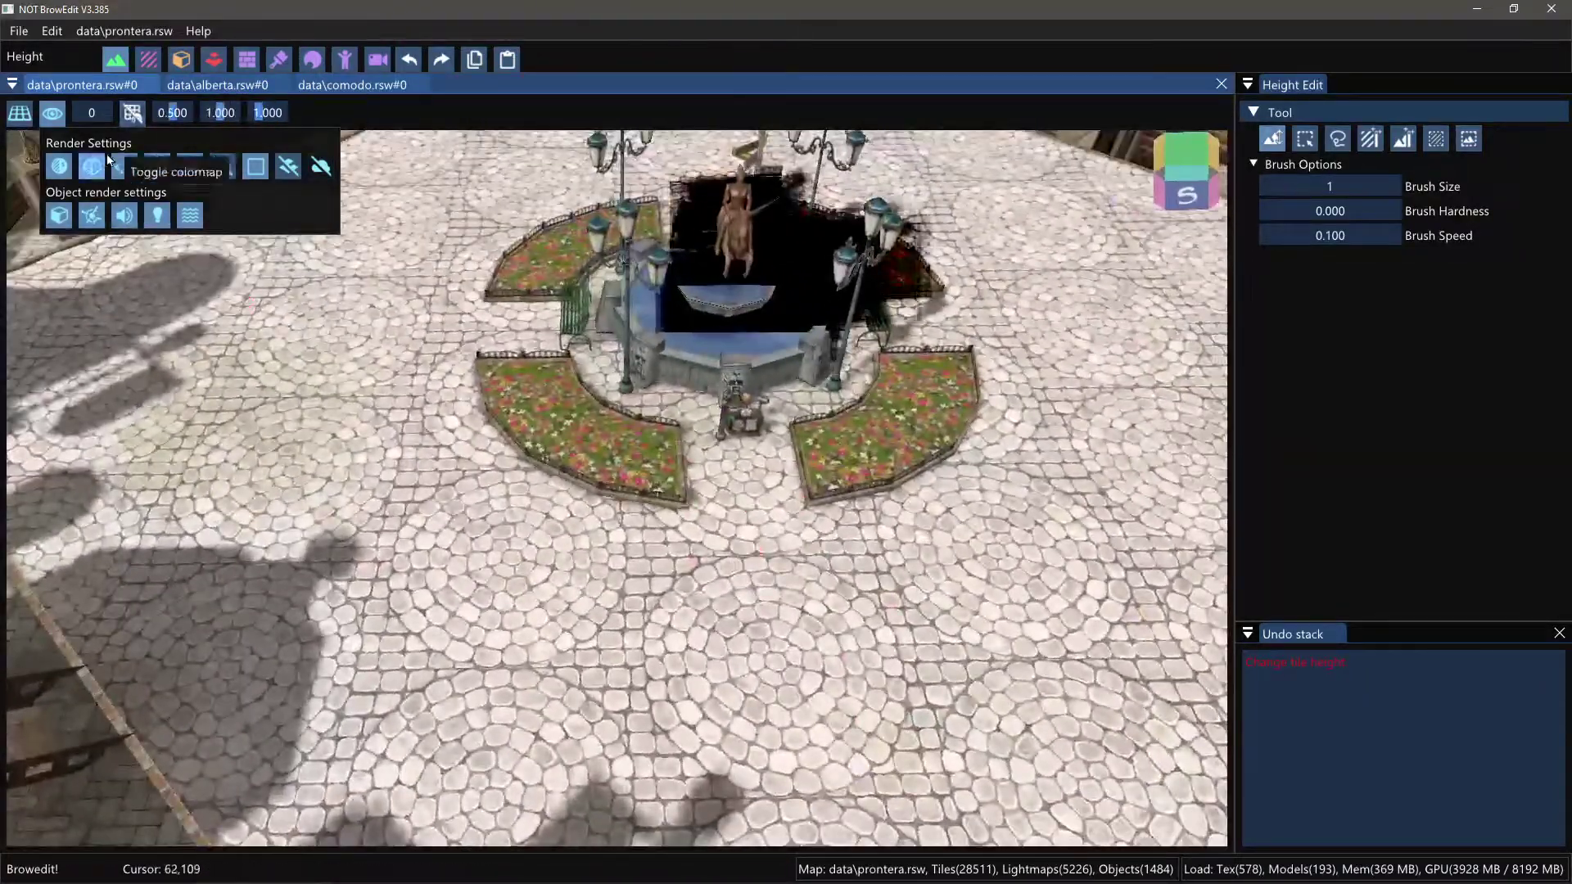
{"action": "left_click", "coordinate": [127, 168]}
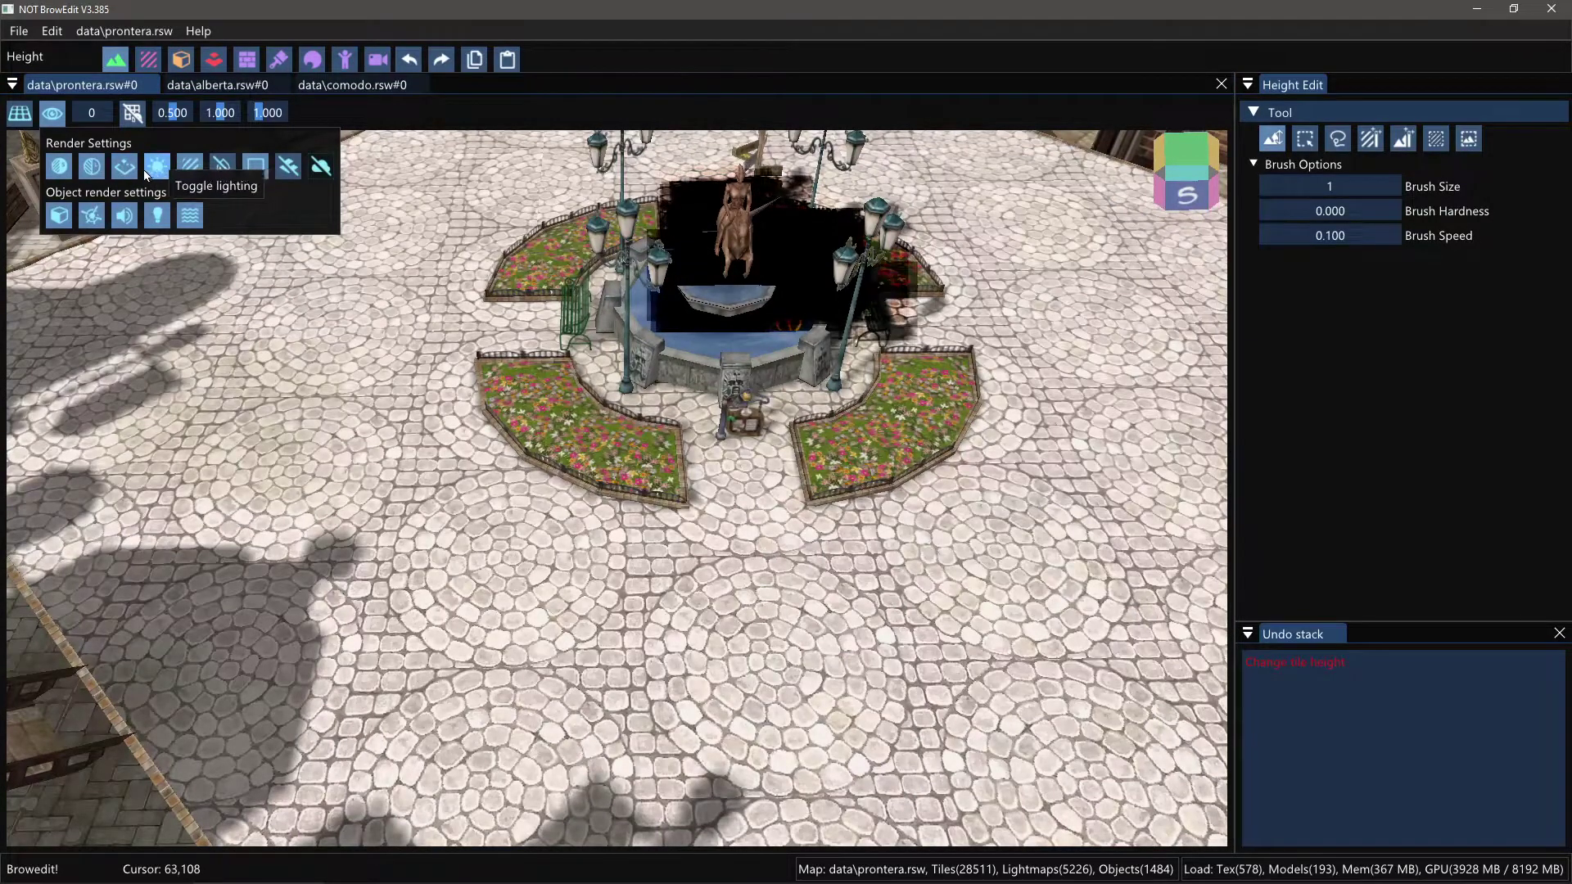
Step: Compare the tavern-like round building beside the square with the lighting off and on from two angles, leaving it on
{"action": "right_click_drag", "start_coordinate": [242, 498], "coordinate": [187, 562]}
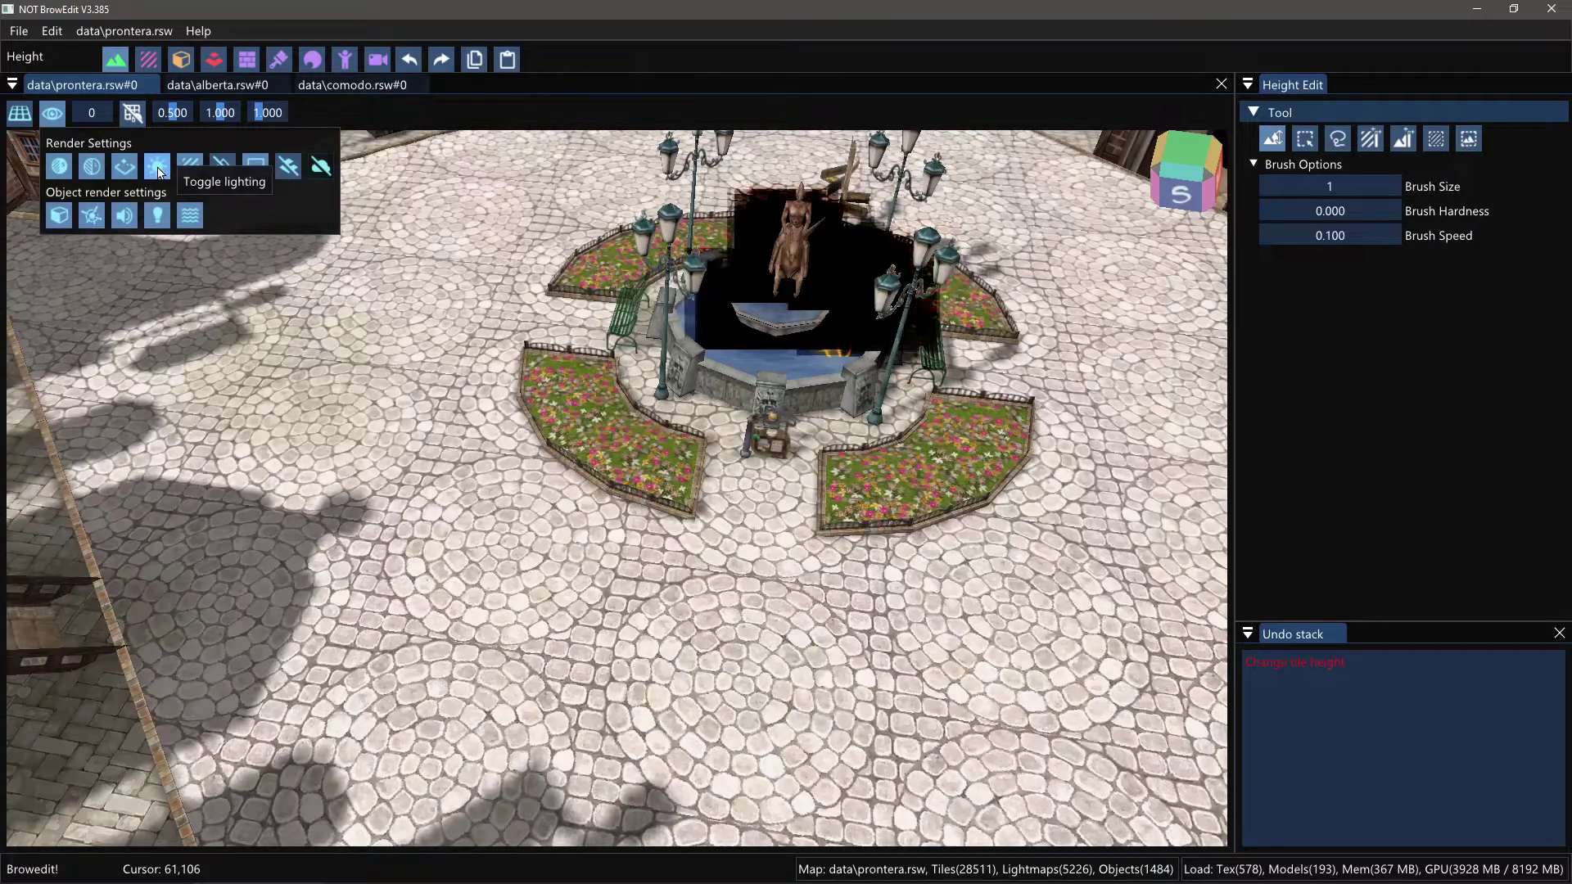
{"action": "right_click_drag", "start_coordinate": [503, 397], "coordinate": [385, 488]}
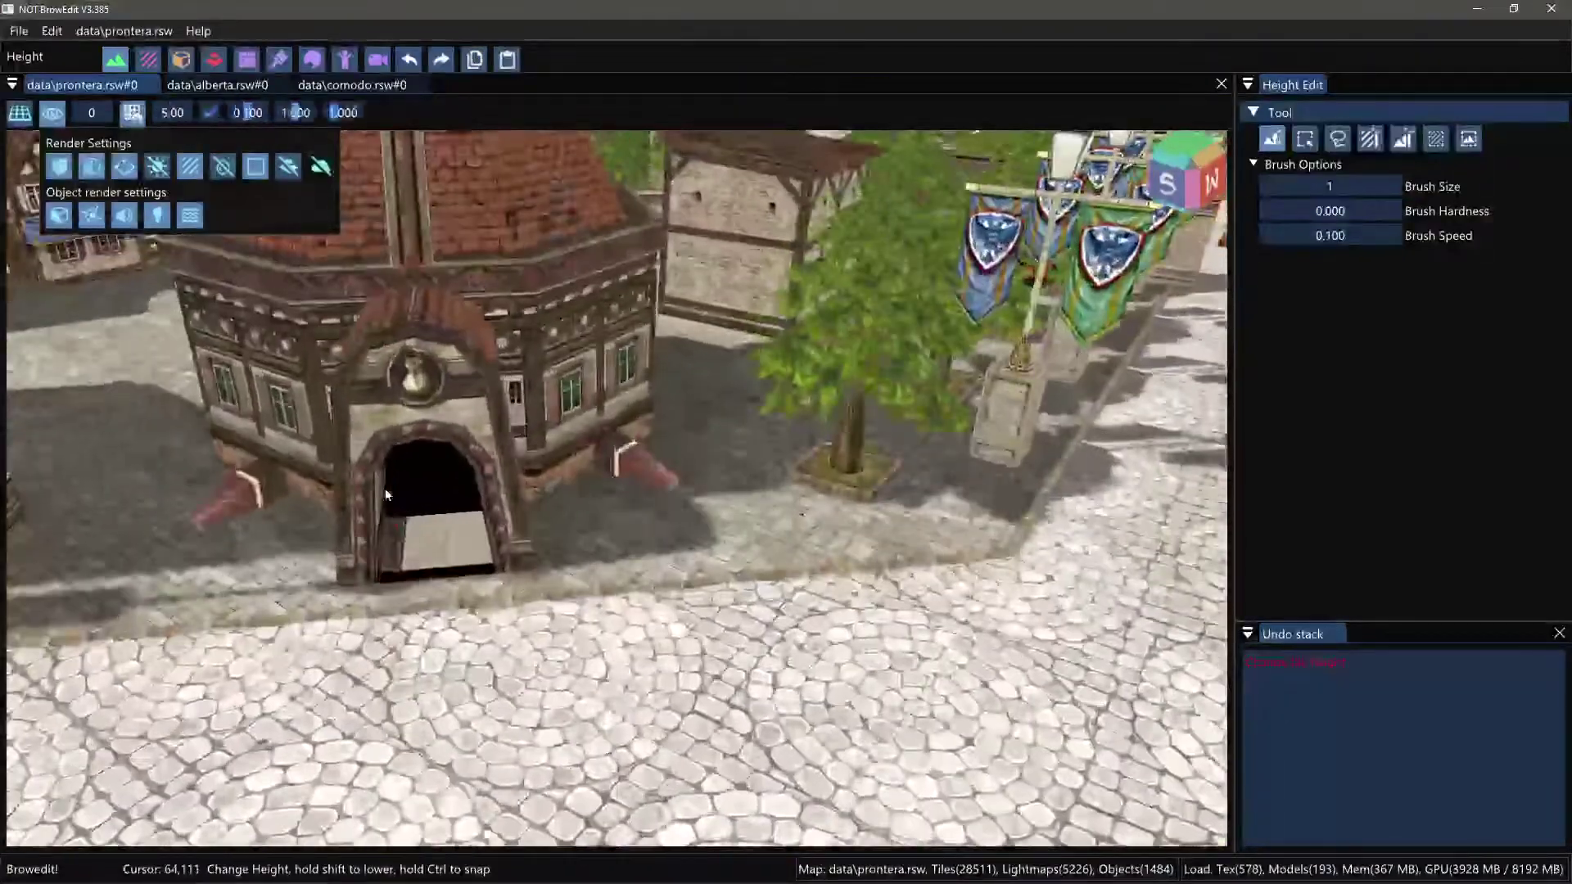
{"action": "left_click", "coordinate": [158, 164]}
{"action": "left_click", "coordinate": [158, 164]}
{"action": "left_click", "coordinate": [158, 163]}
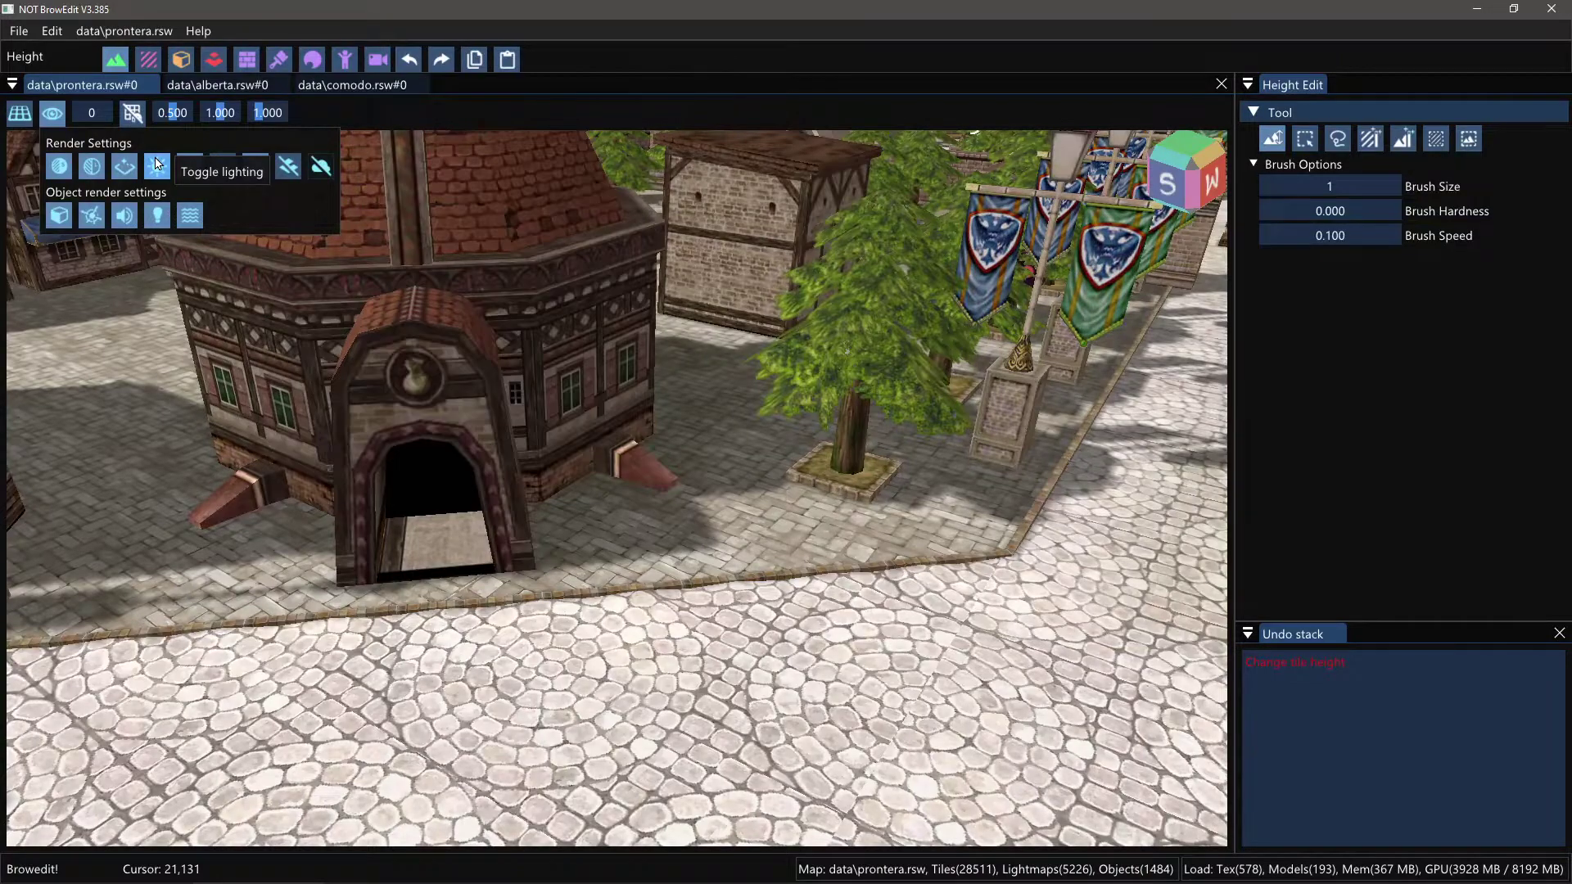
{"action": "left_click", "coordinate": [158, 164]}
{"action": "left_click", "coordinate": [158, 164]}
{"action": "left_click", "coordinate": [158, 164]}
{"action": "left_click", "coordinate": [158, 164]}
{"action": "left_click", "coordinate": [158, 164]}
{"action": "left_click", "coordinate": [158, 163]}
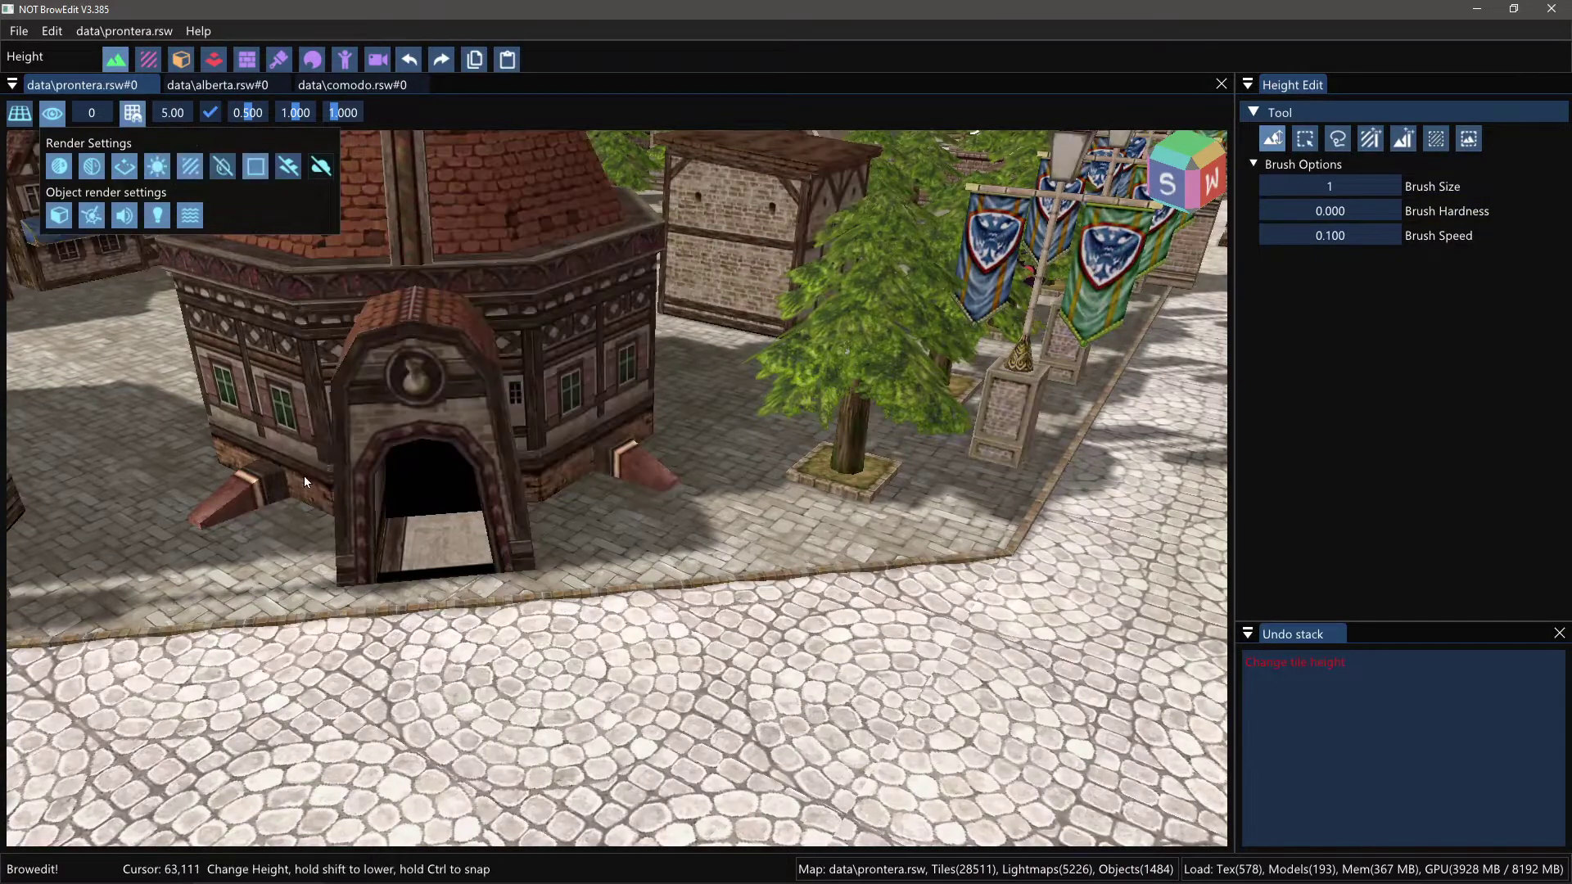
{"action": "right_click_drag", "start_coordinate": [304, 477], "coordinate": [419, 473]}
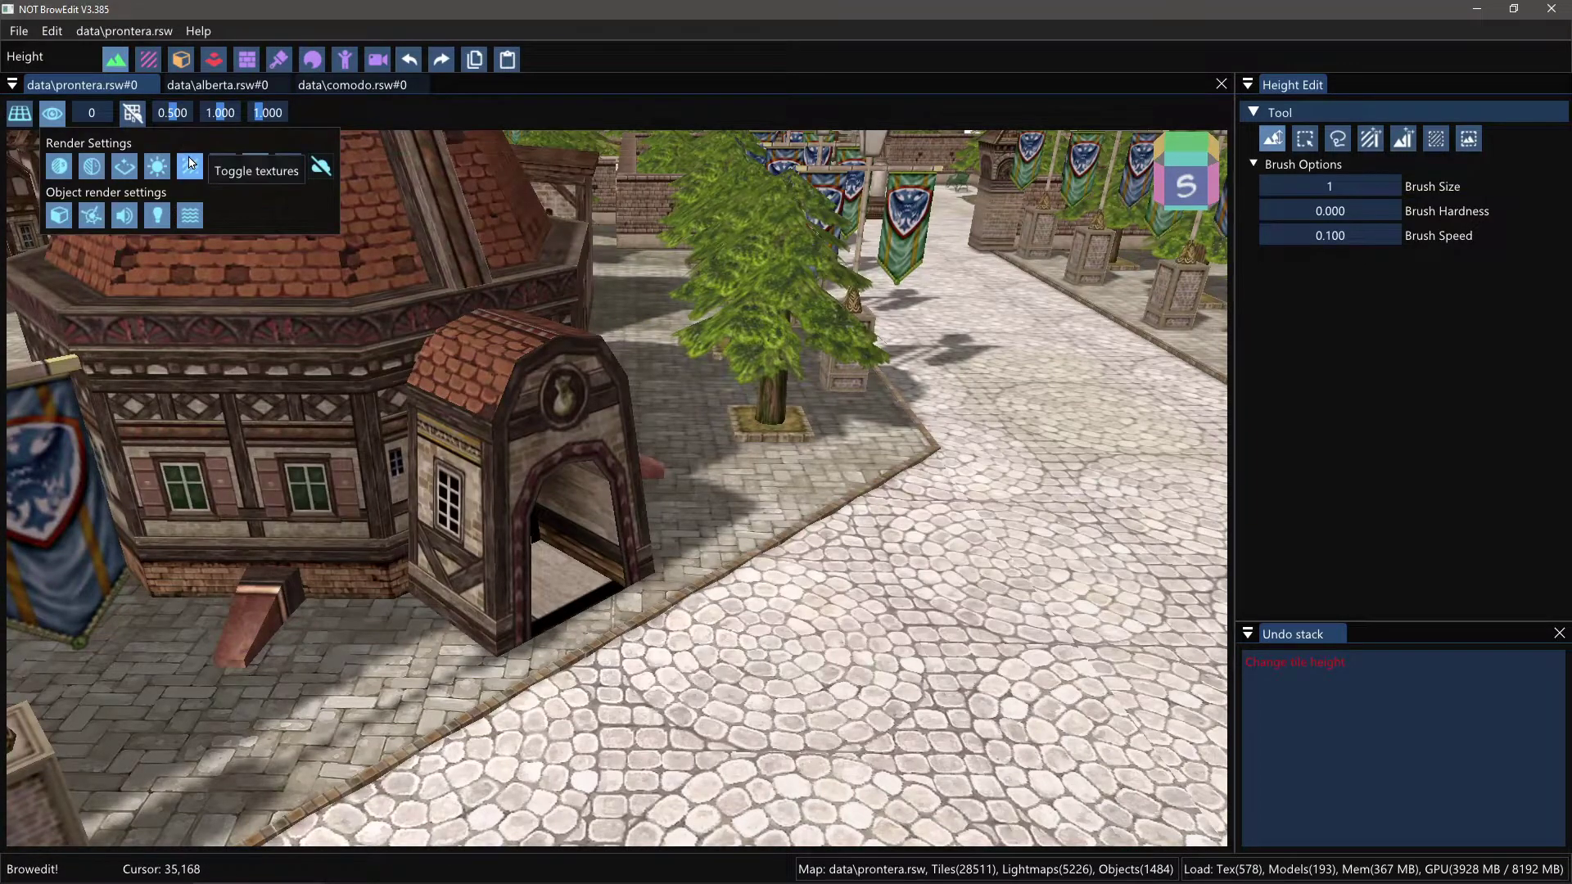
{"action": "left_click", "coordinate": [166, 170]}
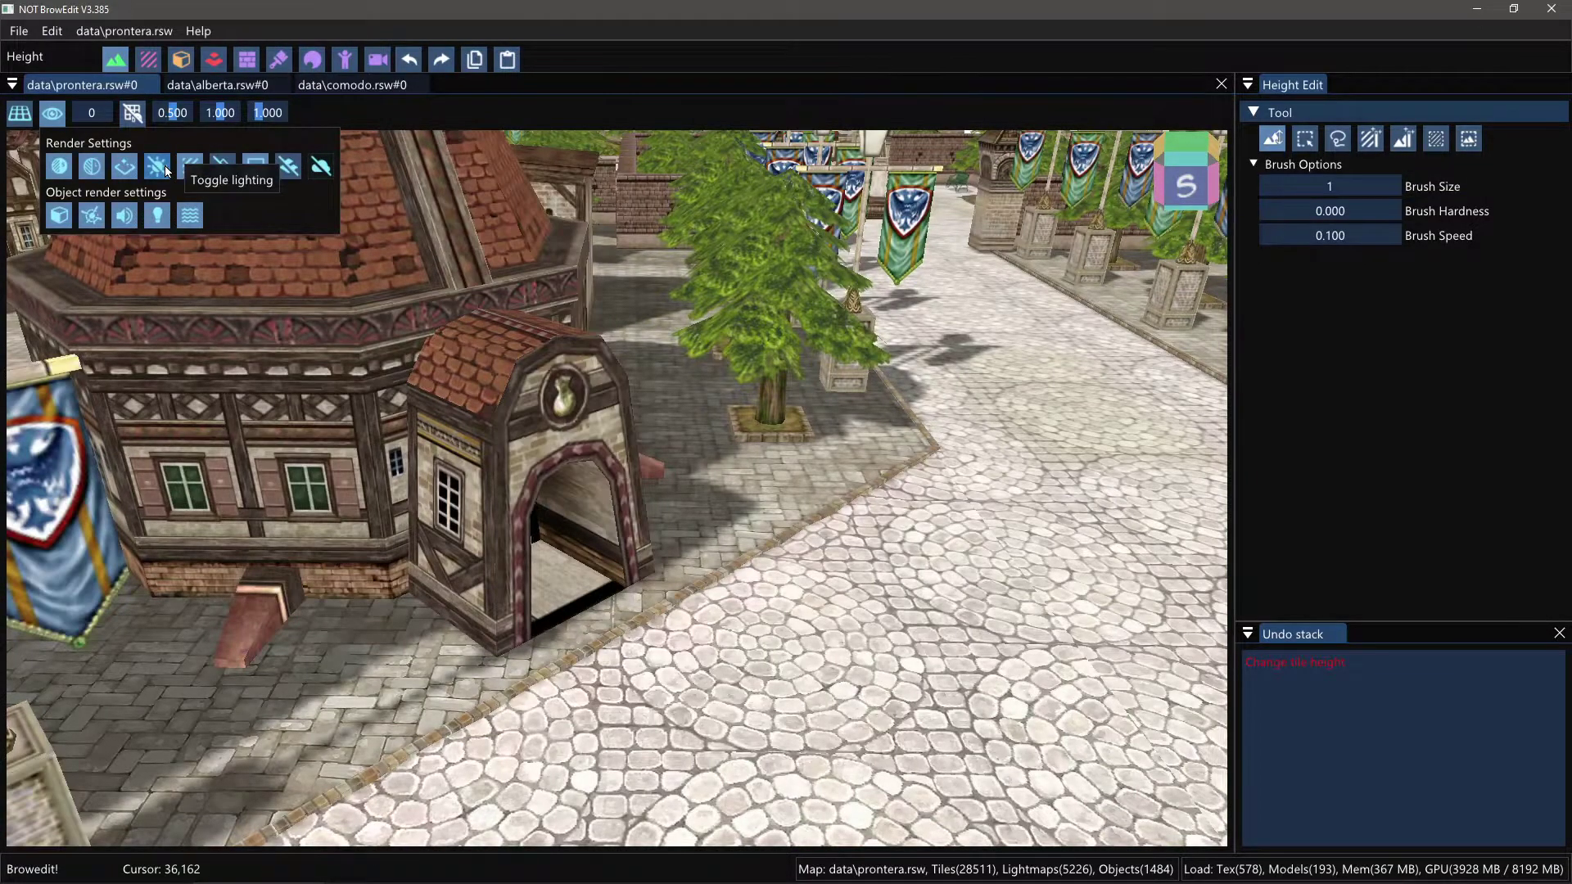
{"action": "left_click", "coordinate": [167, 171]}
Step: Hide the textures in Prontera and compare the untextured buildings with the lighting off and on, leaving it on
{"action": "scroll", "coordinate": [686, 591], "scroll_direction": "down", "scroll_amount": 6}
{"action": "right_click_drag", "start_coordinate": [686, 591], "coordinate": [250, 252], "text": "shift"}
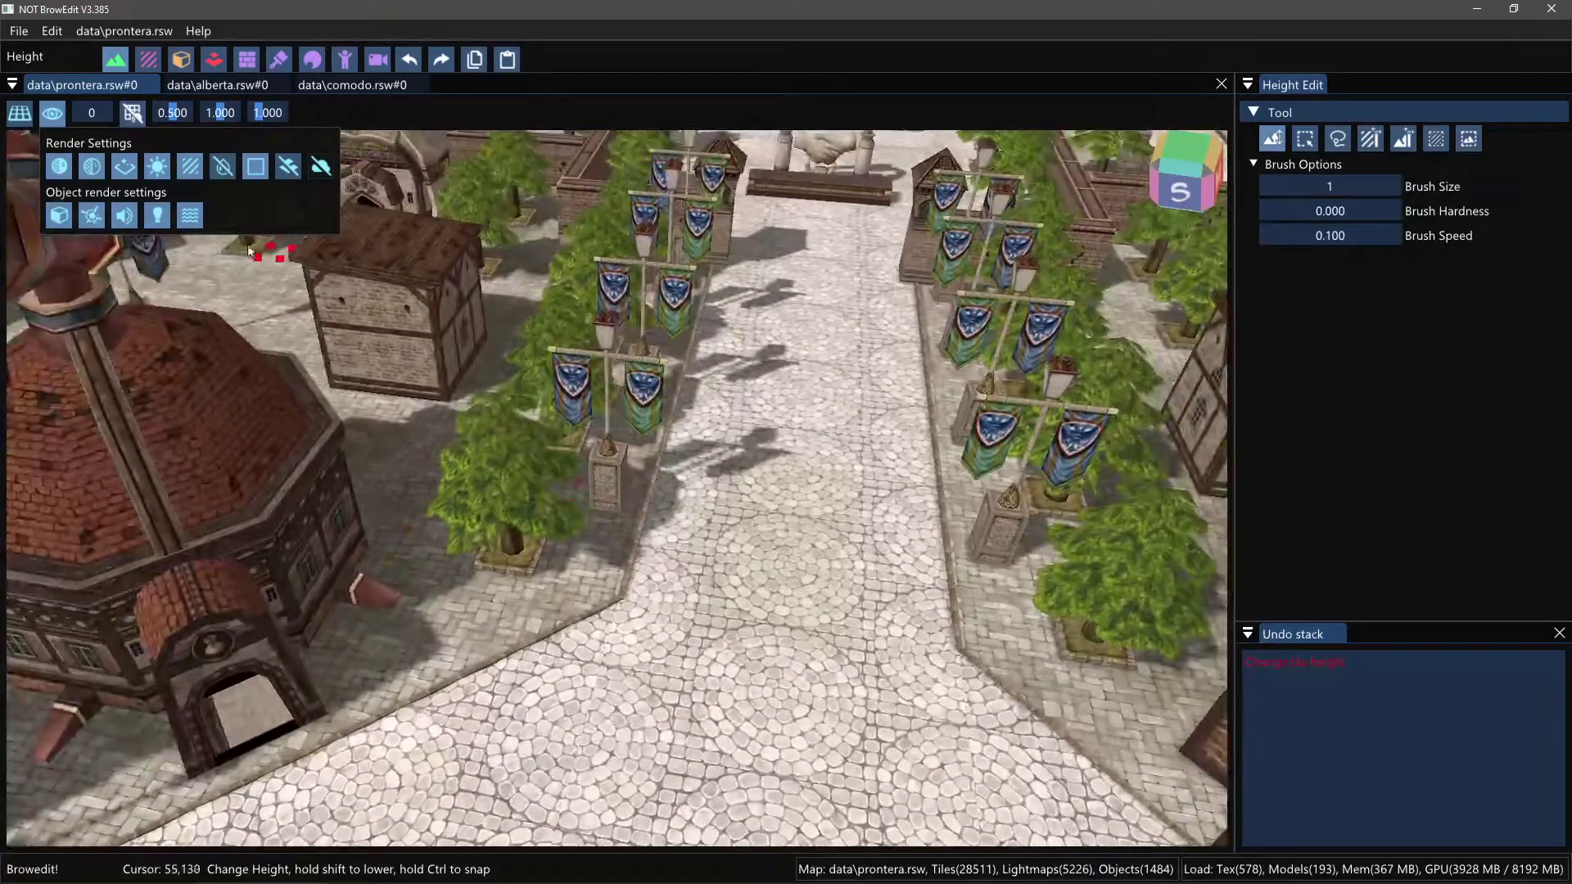
{"action": "left_click", "coordinate": [182, 173]}
{"action": "right_click_drag", "start_coordinate": [460, 560], "coordinate": [322, 515]}
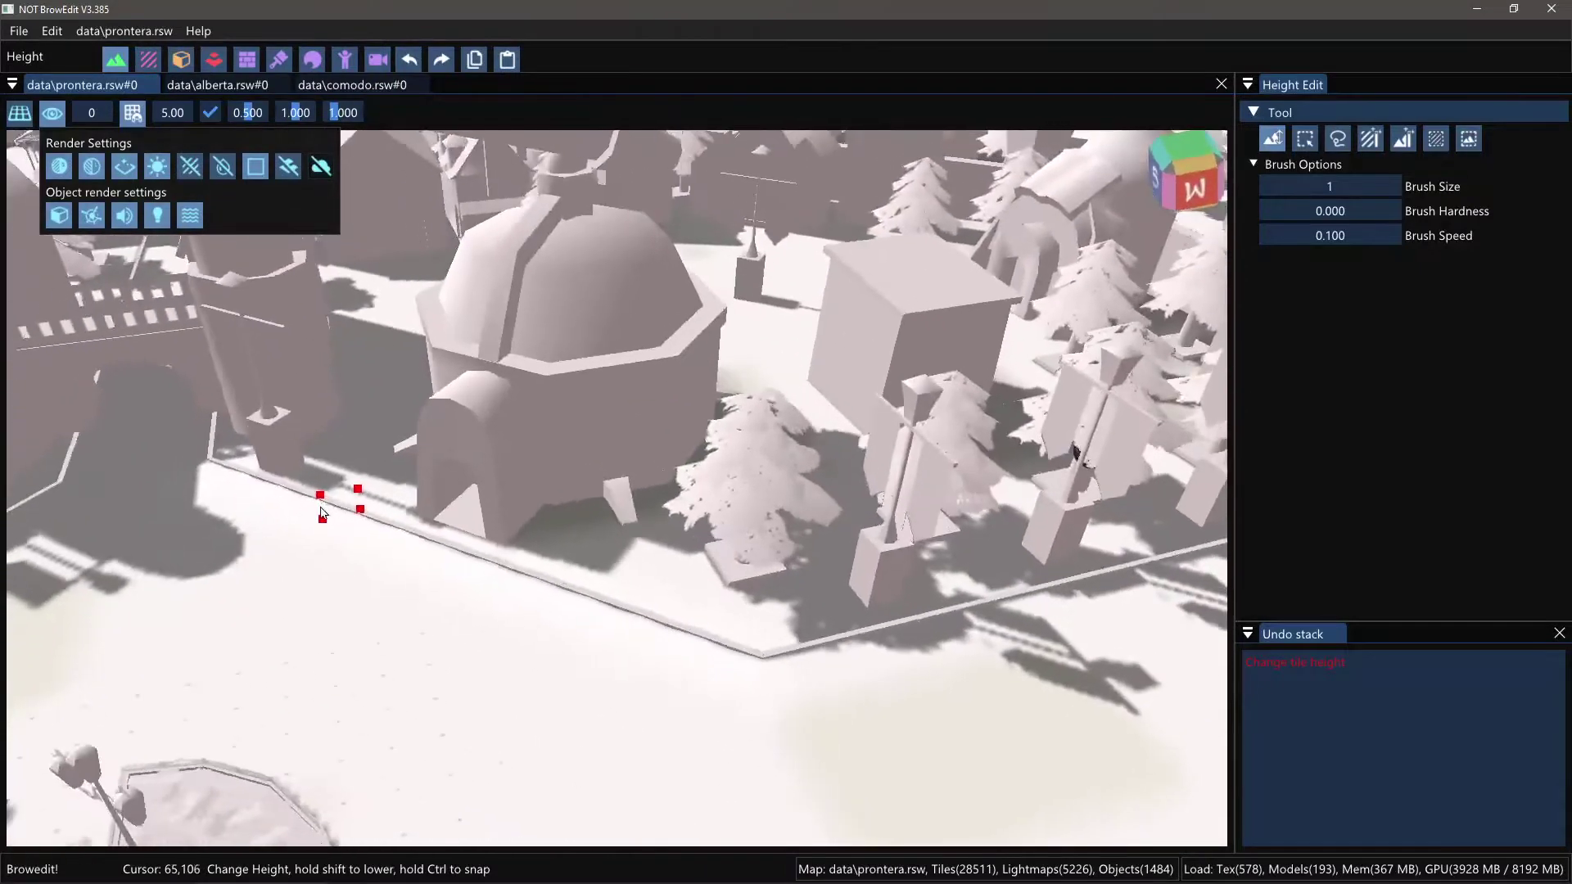
{"action": "left_click", "coordinate": [161, 167]}
{"action": "mouse_move", "coordinate": [491, 507]}
{"action": "right_mouse_down"}
{"action": "mouse_move", "coordinate": [620, 486]}
{"action": "mouse_move", "coordinate": [622, 536]}
{"action": "mouse_move", "coordinate": [649, 524]}
{"action": "mouse_move", "coordinate": [687, 577]}
{"action": "mouse_move", "coordinate": [631, 643]}
{"action": "mouse_move", "coordinate": [559, 646]}
{"action": "right_mouse_up"}
{"action": "left_click", "coordinate": [159, 168]}
Step: Examine the untextured ground shadows up close from above and turn the textures back on
{"action": "scroll", "coordinate": [560, 641], "scroll_direction": "up", "scroll_amount": 6}
{"action": "right_click_drag", "start_coordinate": [773, 616], "coordinate": [658, 616], "text": "shift"}
{"action": "mouse_move", "coordinate": [412, 335]}
{"action": "right_mouse_down"}
{"action": "mouse_move", "coordinate": [685, 449]}
{"action": "mouse_move", "coordinate": [393, 315]}
{"action": "right_mouse_up"}
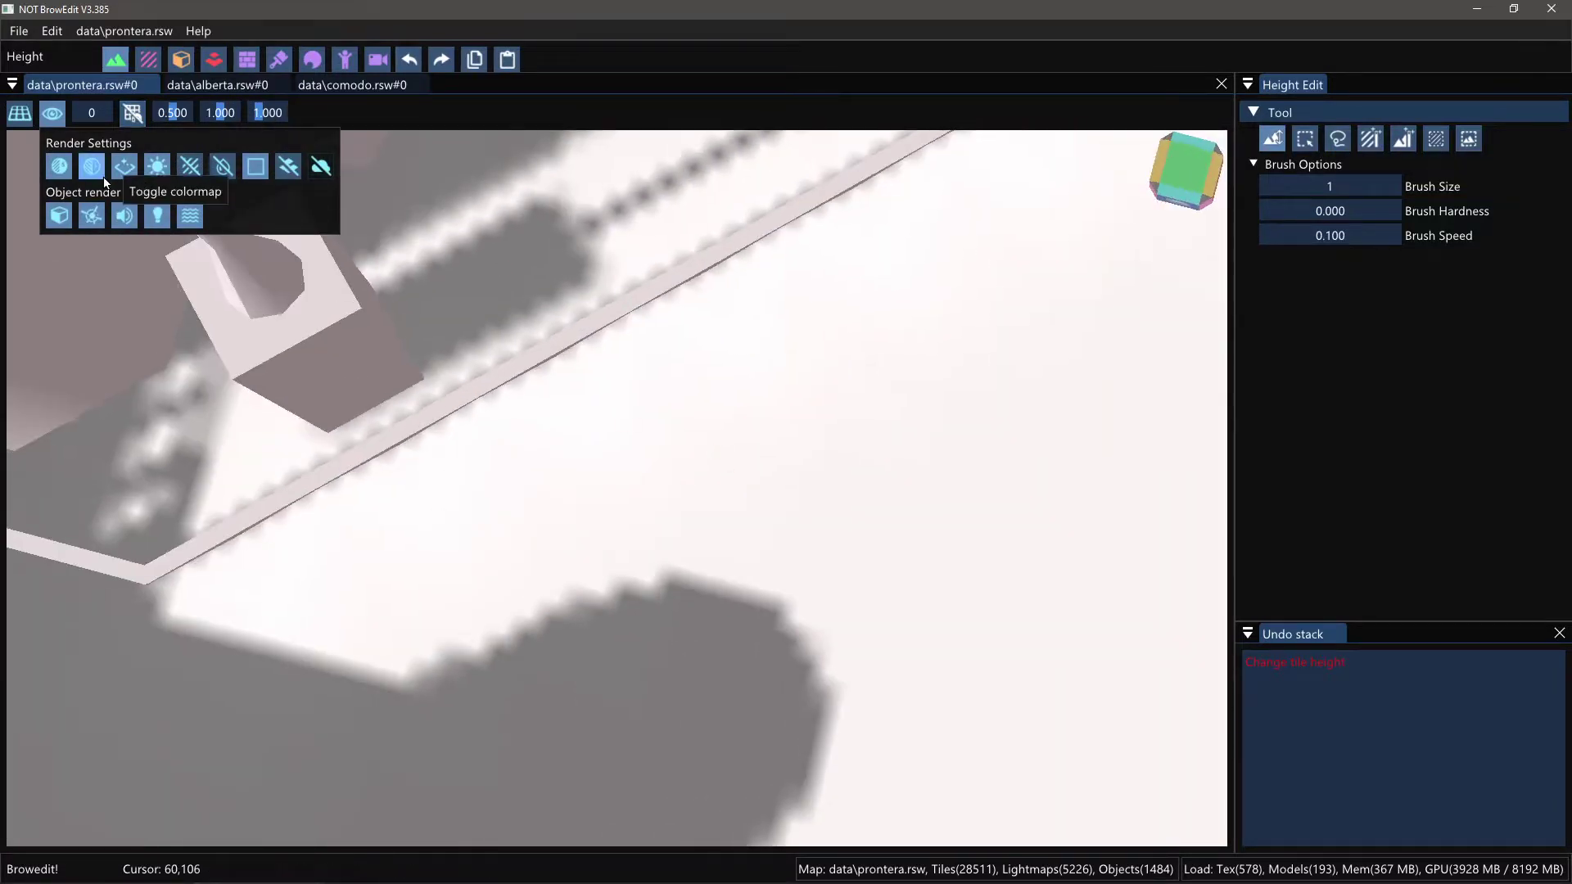
{"action": "left_click", "coordinate": [193, 167]}
{"action": "right_click_drag", "start_coordinate": [530, 443], "coordinate": [792, 550]}
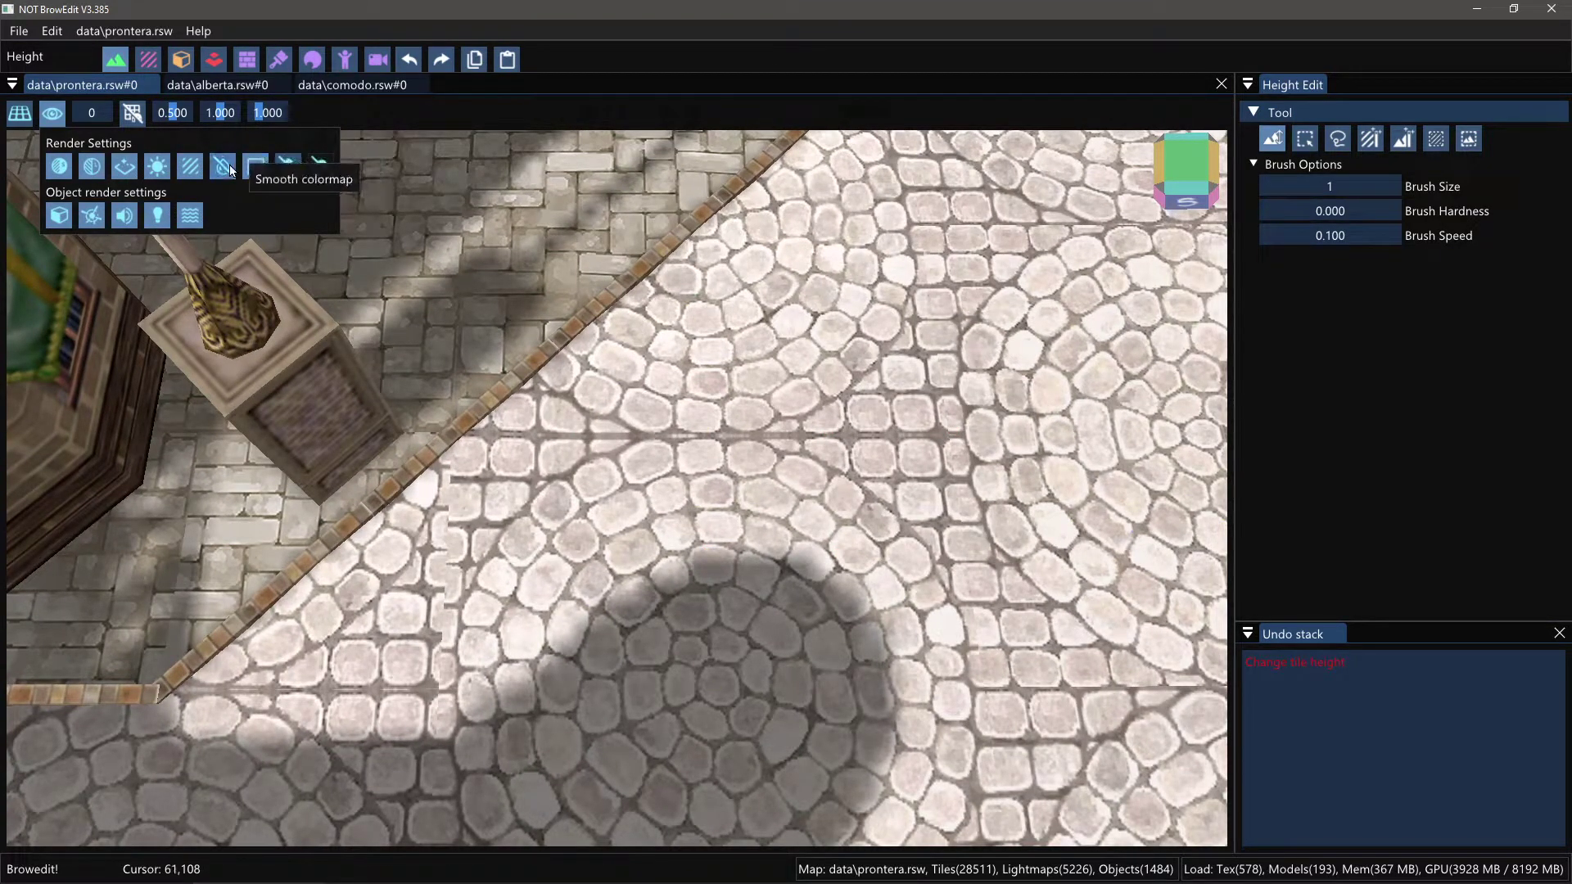
Step: Filter the map list for pay_dun and open data\pay_dun01.rsw
{"action": "left_click", "coordinate": [18, 34]}
{"action": "left_click", "coordinate": [23, 76]}
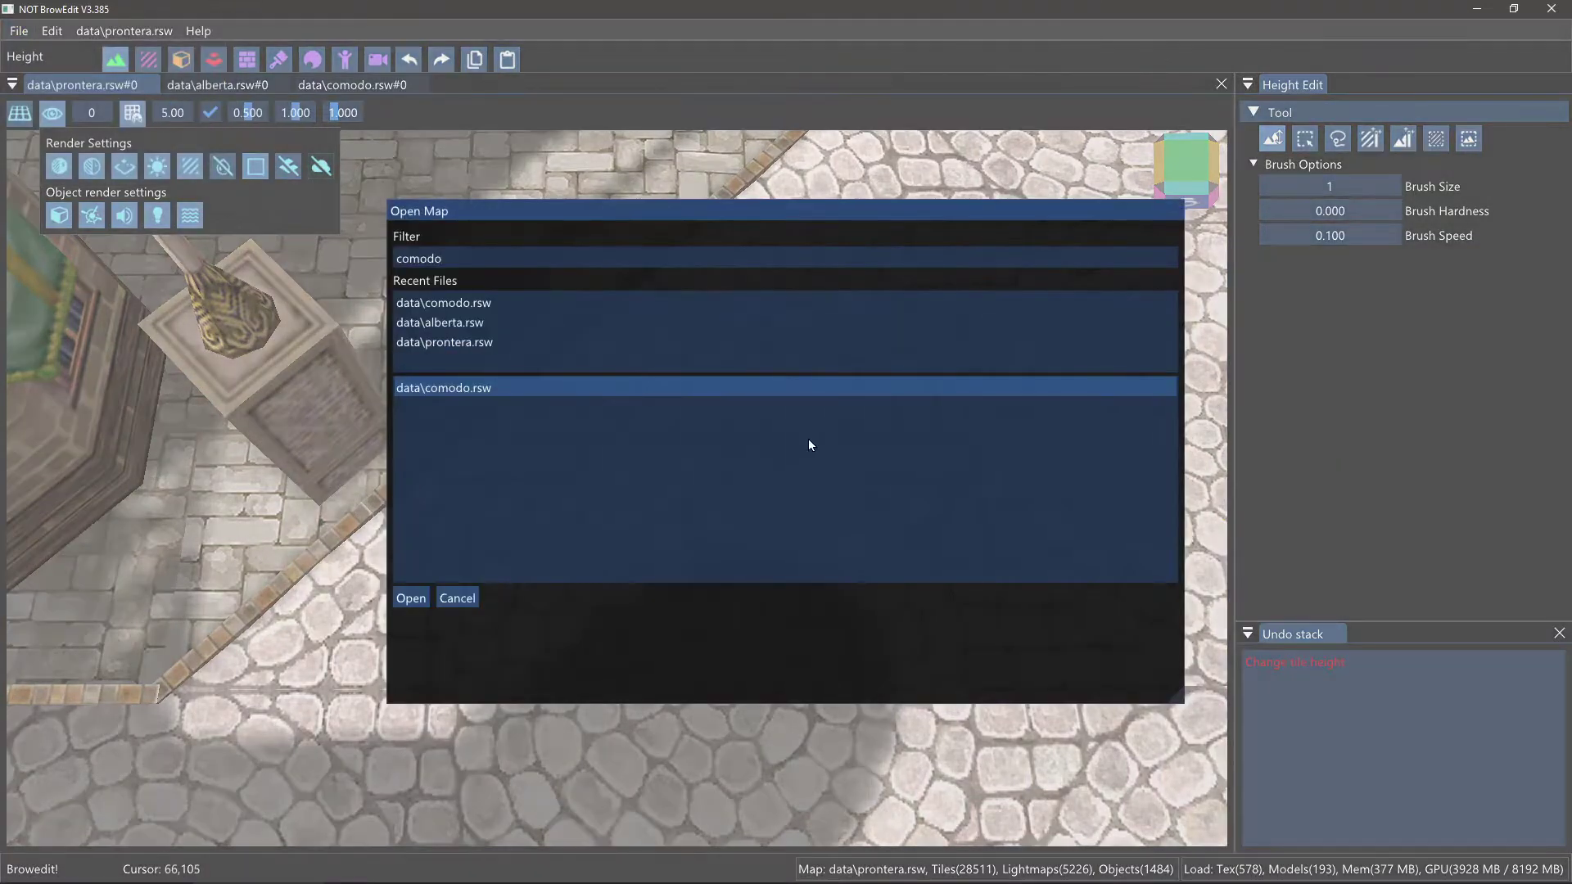
{"action": "type", "text": "pay_dun"}
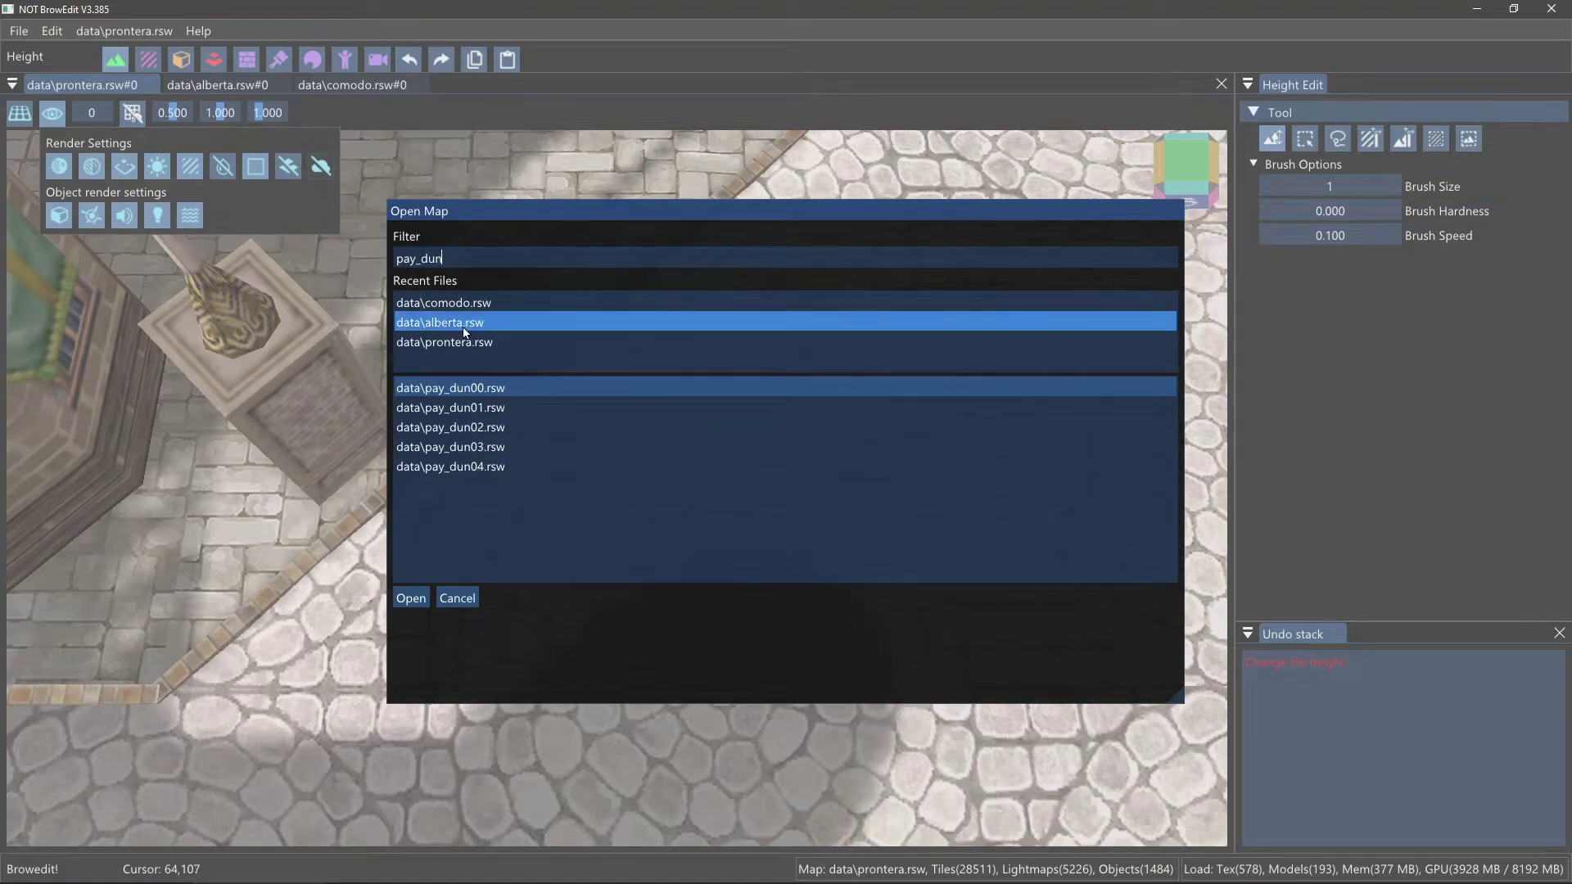
{"action": "double_click", "coordinate": [449, 407]}
Step: Inspect the banded light circles on the dungeon floor up close and turn on the smooth colormap
{"action": "scroll", "coordinate": [658, 554], "scroll_direction": "up", "scroll_amount": 10}
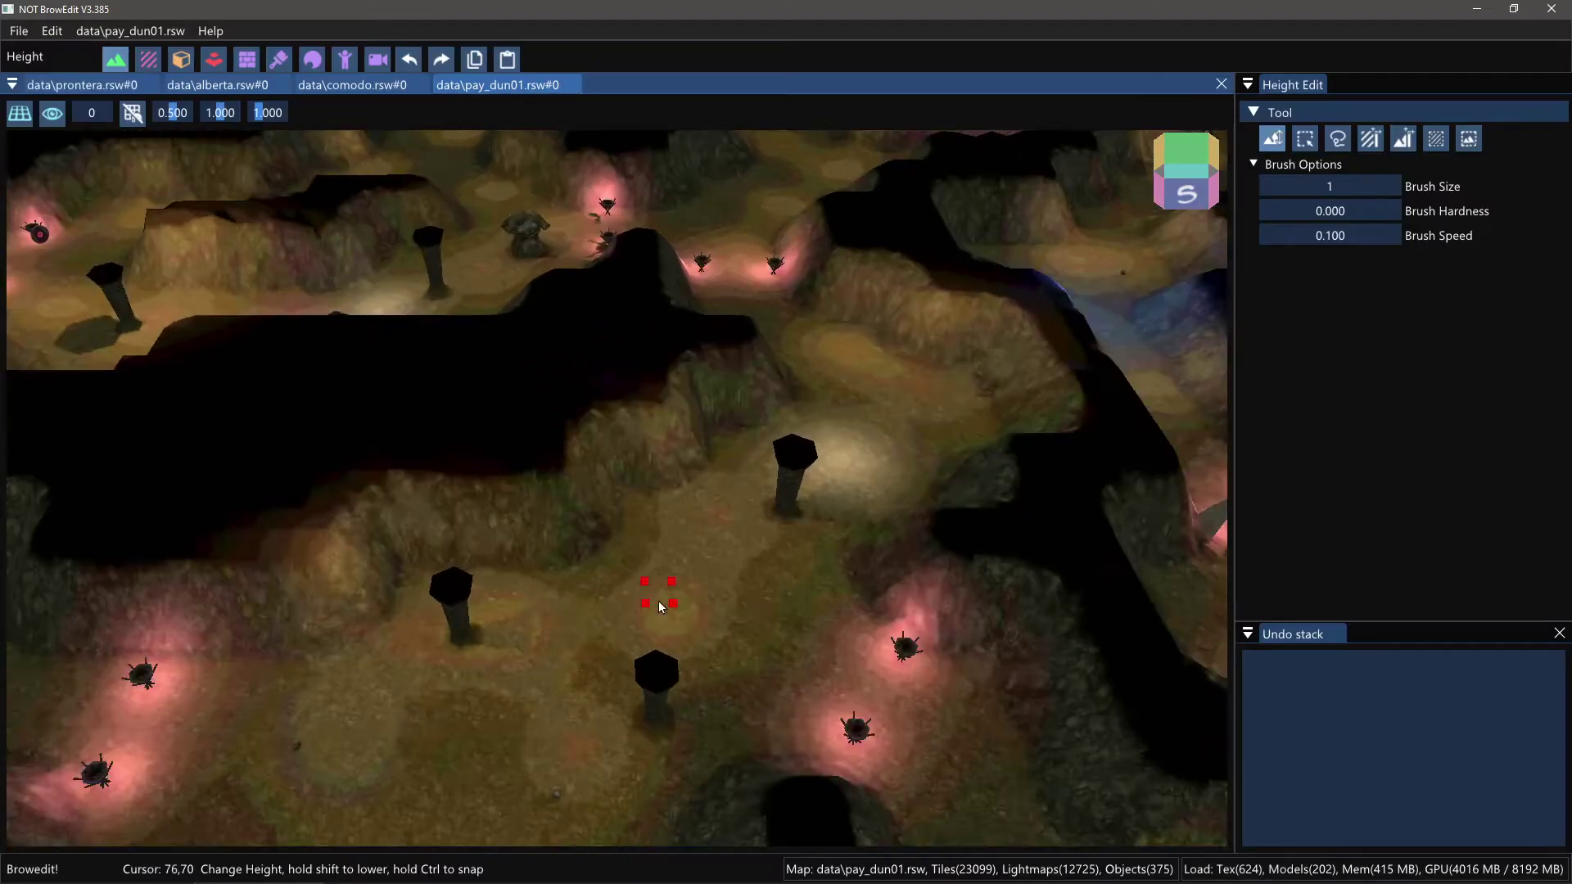
{"action": "scroll", "coordinate": [636, 549], "scroll_direction": "up", "scroll_amount": 10}
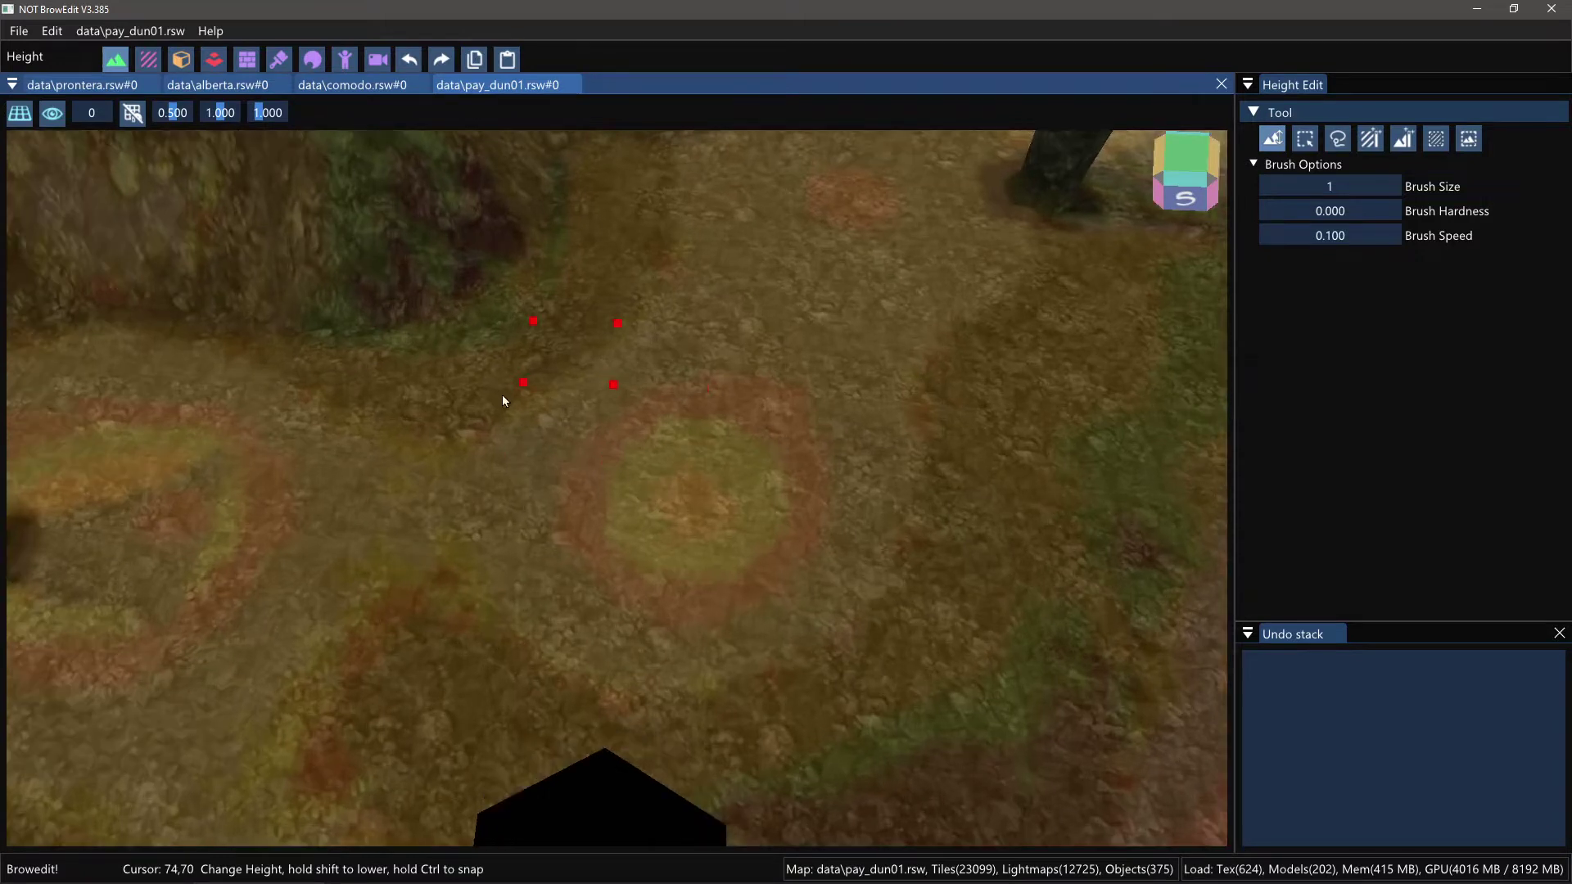
{"action": "scroll", "coordinate": [524, 393], "scroll_direction": "up", "scroll_amount": 8}
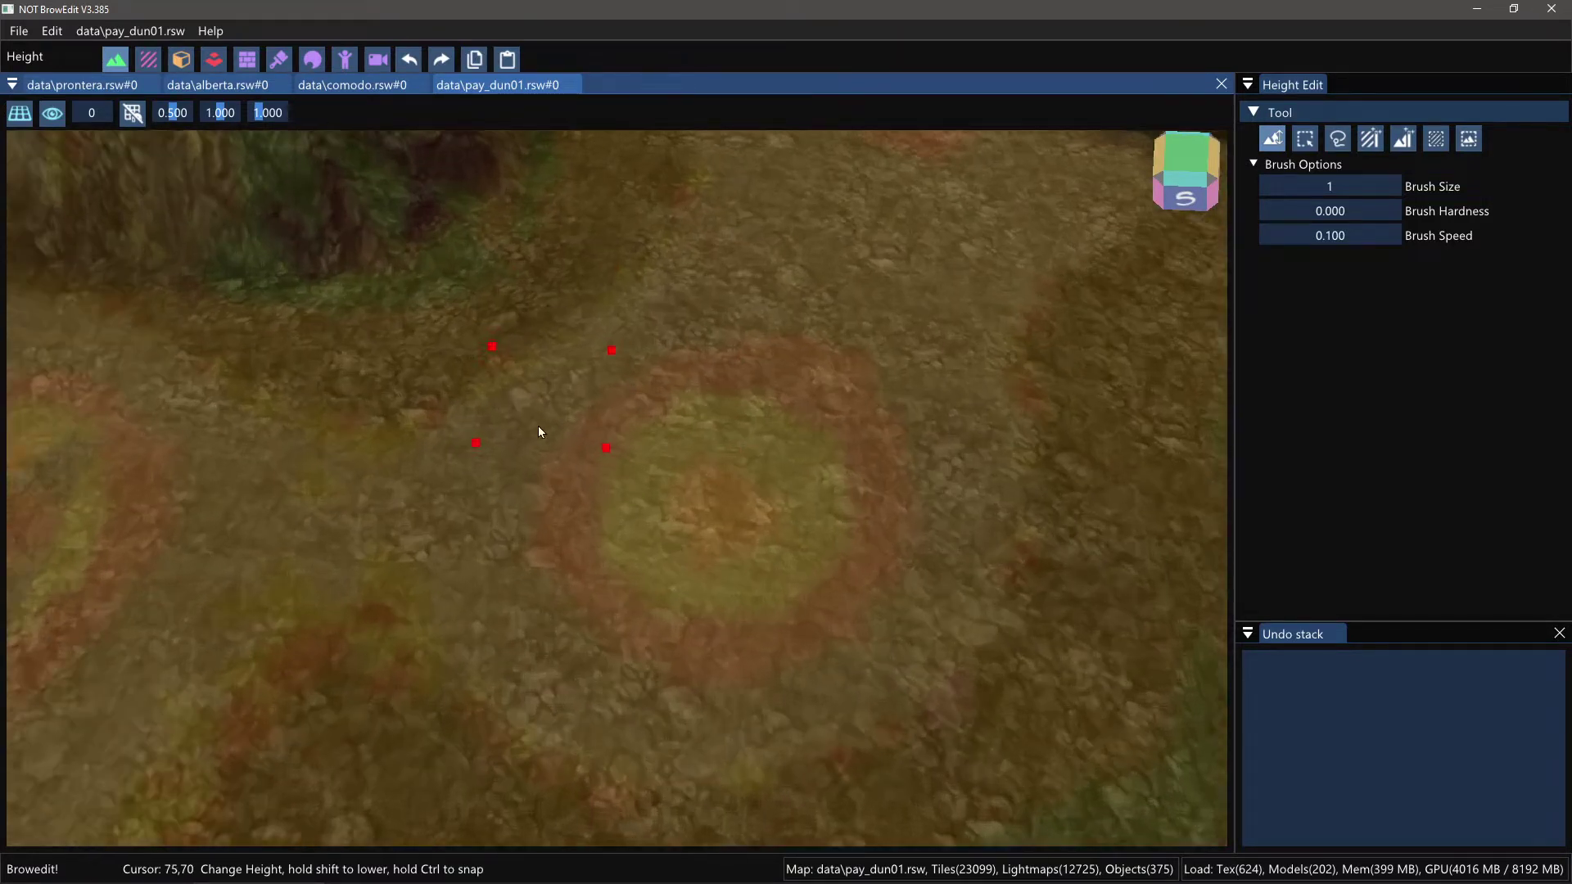
{"action": "scroll", "coordinate": [612, 522], "scroll_direction": "down", "scroll_amount": 5}
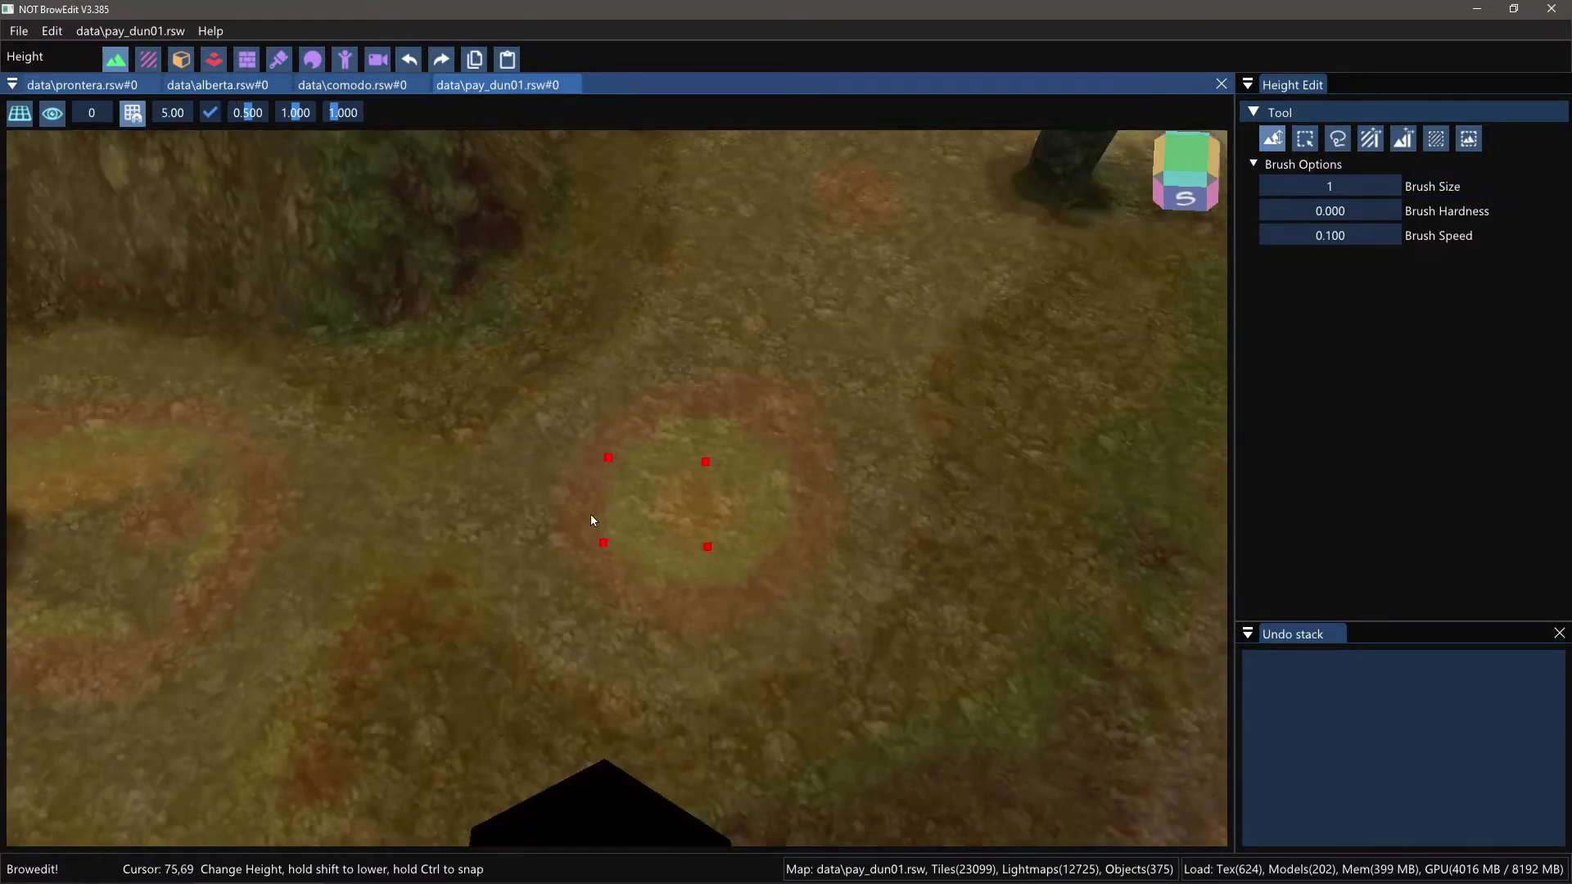
{"action": "mouse_move", "coordinate": [591, 520]}
{"action": "right_mouse_down", "text": "shift"}
{"action": "mouse_move", "coordinate": [648, 444]}
{"action": "mouse_move", "coordinate": [611, 426]}
{"action": "mouse_move", "coordinate": [583, 448]}
{"action": "mouse_move", "coordinate": [569, 509]}
{"action": "right_mouse_up", "text": "shift"}
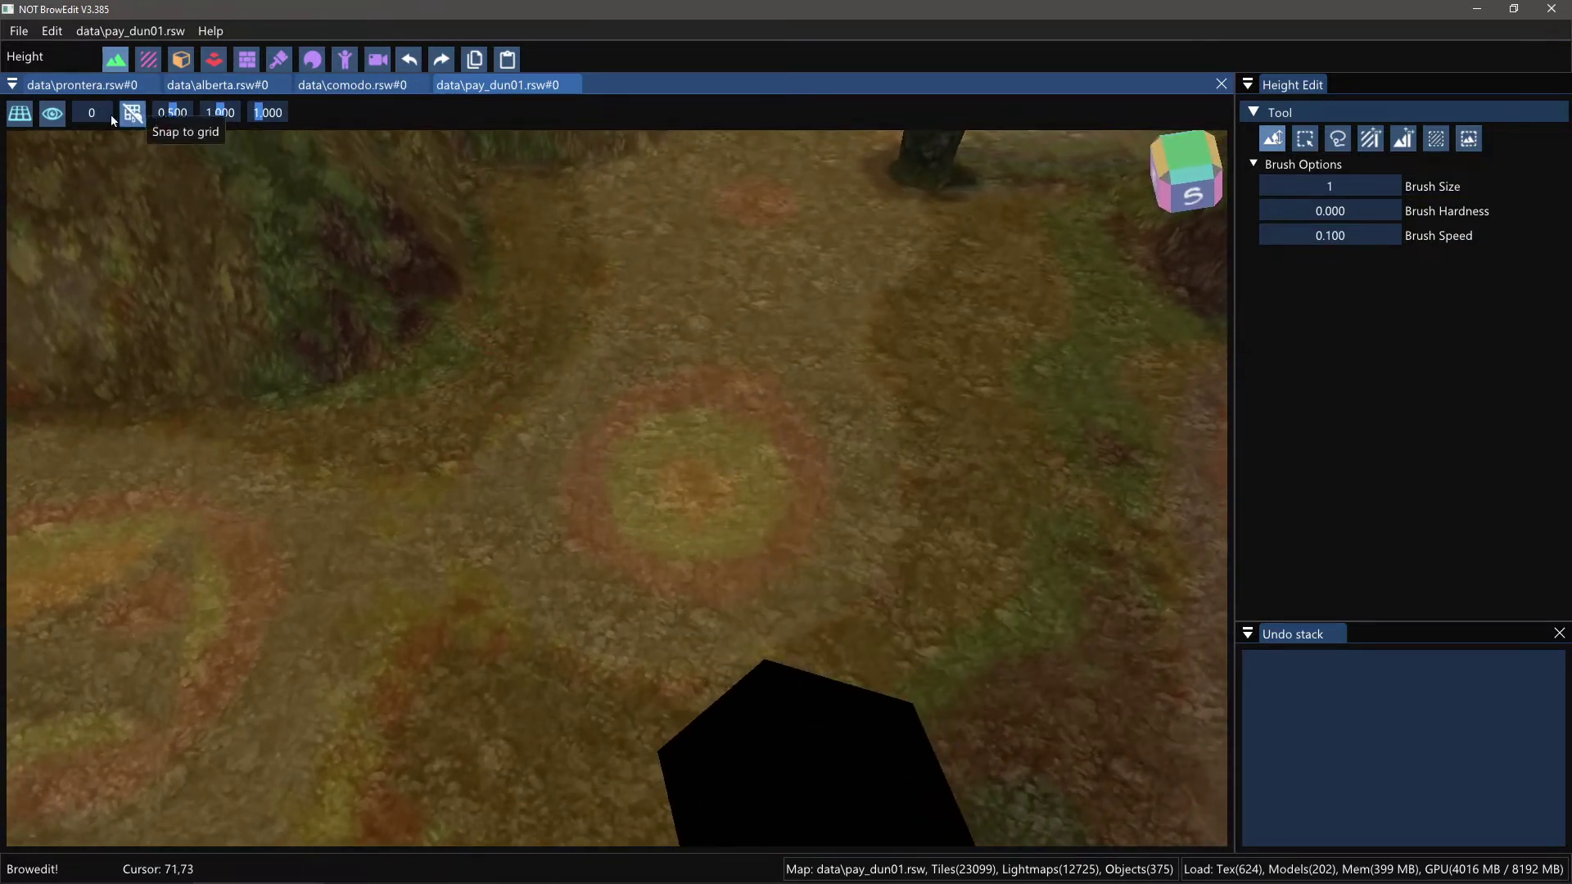
{"action": "left_click", "coordinate": [52, 116]}
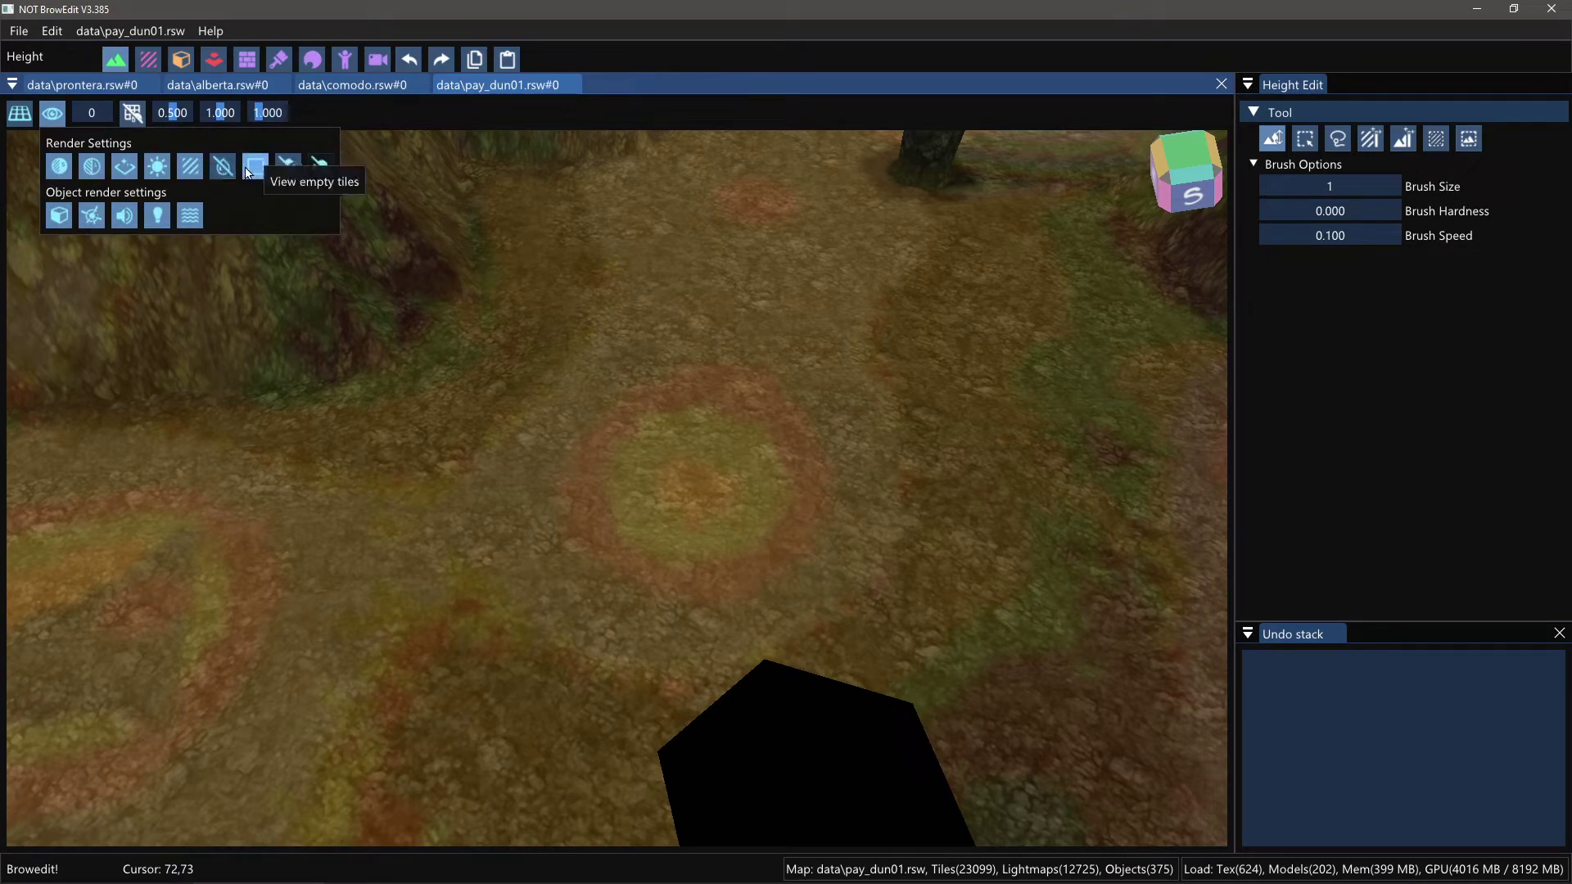
{"action": "left_click", "coordinate": [223, 168]}
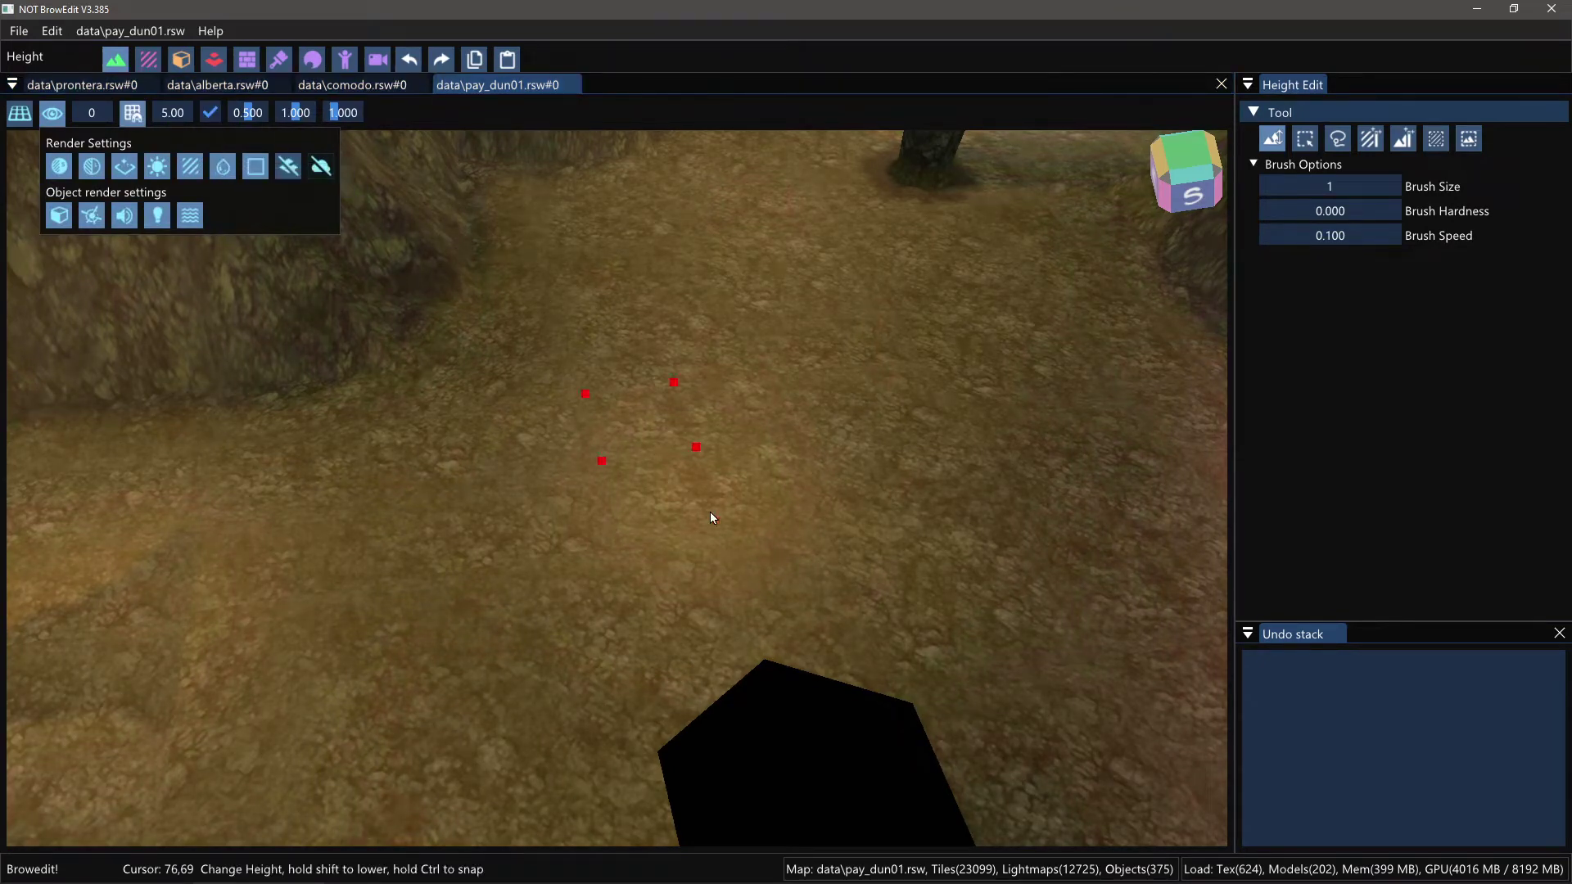
Step: Compare the smooth colormap off and on around the two pink-lit torches, leaving it on
{"action": "right_click_drag", "start_coordinate": [719, 519], "coordinate": [376, 363]}
{"action": "right_click_drag", "start_coordinate": [481, 422], "coordinate": [579, 655]}
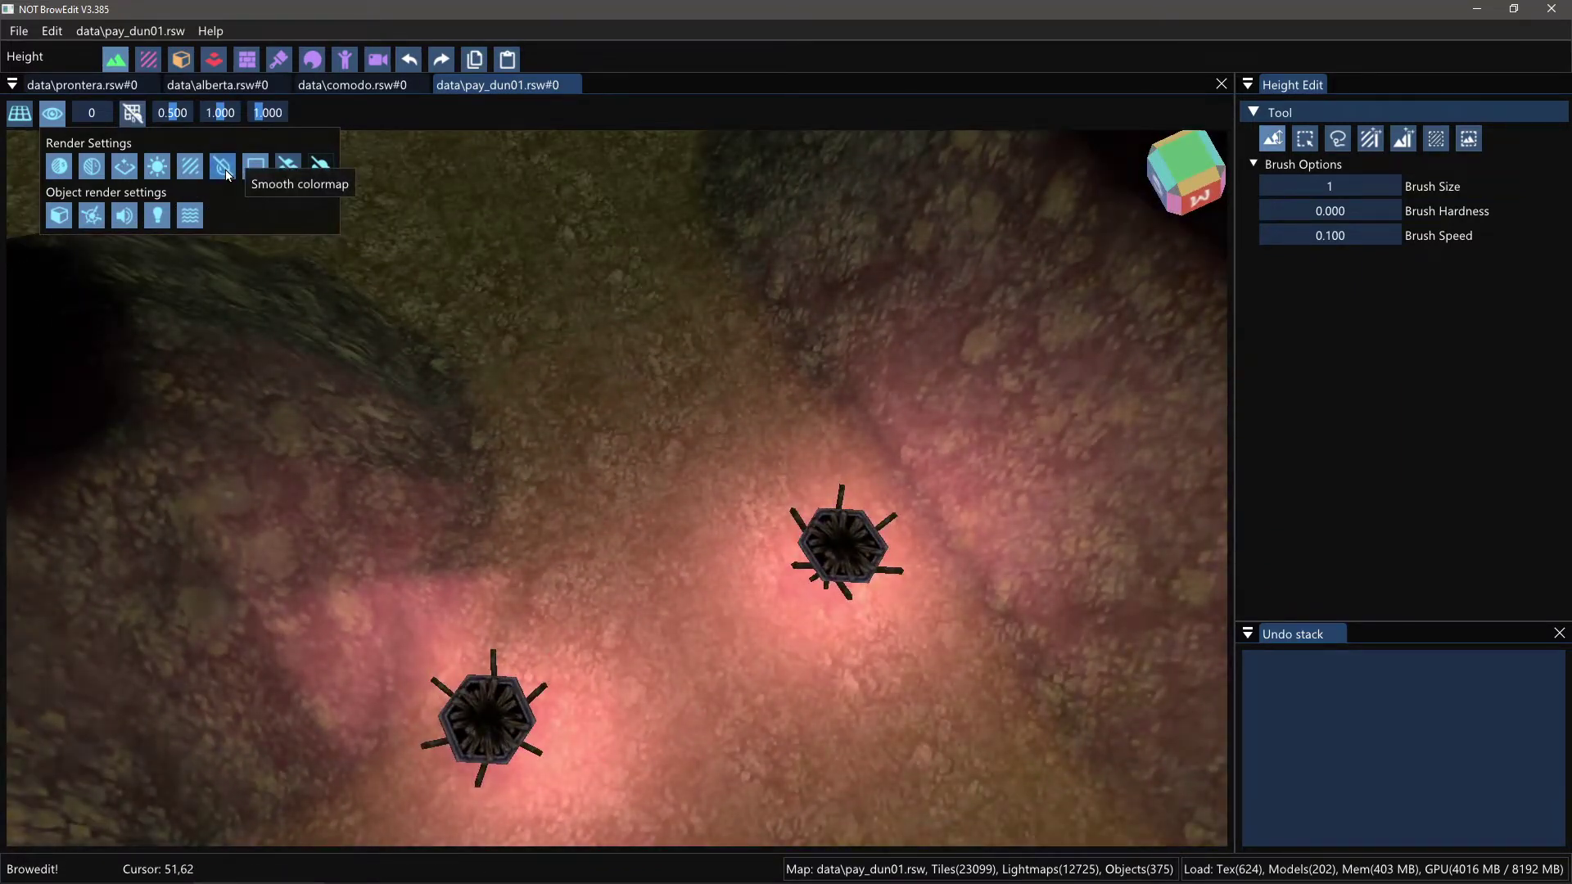
{"action": "left_click", "coordinate": [226, 170]}
{"action": "left_click", "coordinate": [226, 170]}
{"action": "left_click", "coordinate": [226, 170]}
{"action": "left_click", "coordinate": [231, 172]}
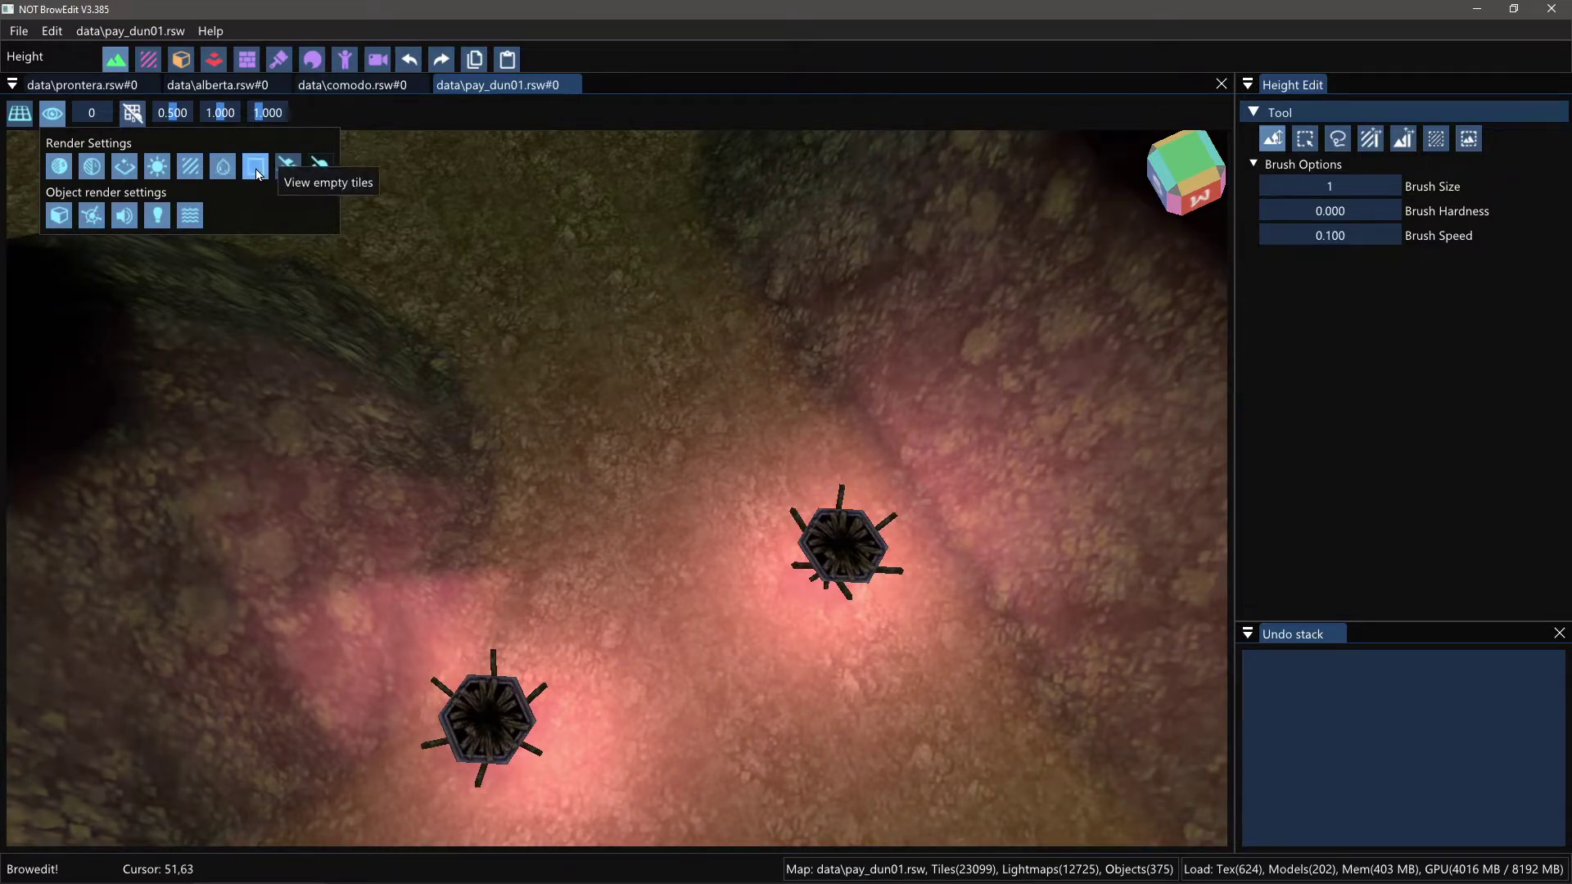
Step: Filter the map list for prt_in and open data\prt_in.rsw
{"action": "scroll", "coordinate": [676, 563], "scroll_direction": "down", "scroll_amount": 10}
{"action": "right_click_drag", "start_coordinate": [655, 601], "coordinate": [602, 511]}
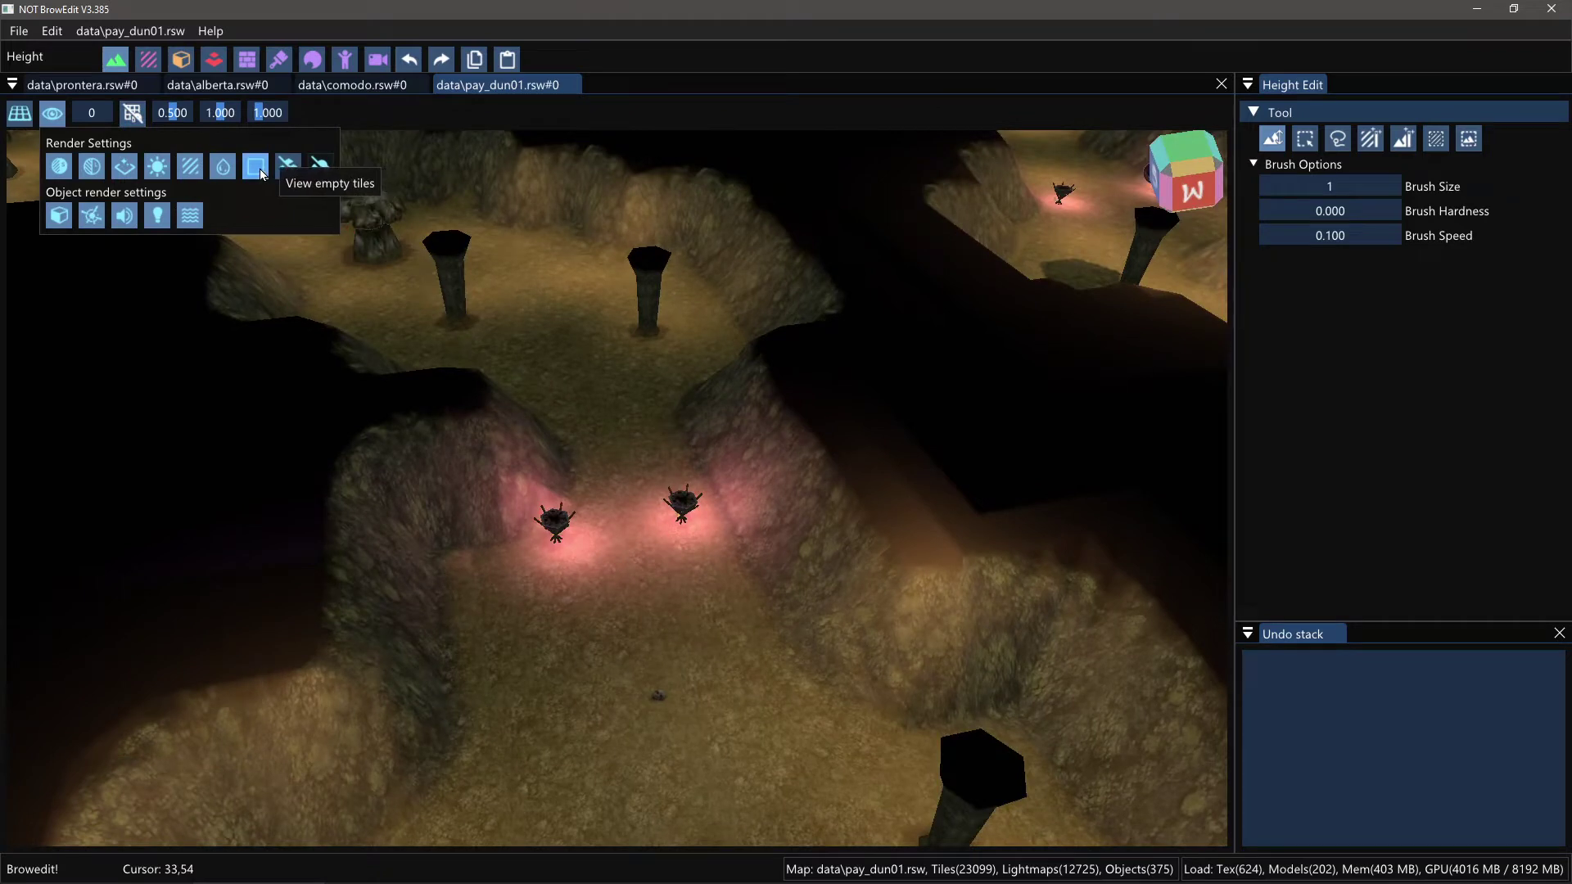
{"action": "right_click_drag", "start_coordinate": [639, 456], "coordinate": [807, 712]}
{"action": "left_click", "coordinate": [19, 31]}
{"action": "left_click", "coordinate": [24, 73]}
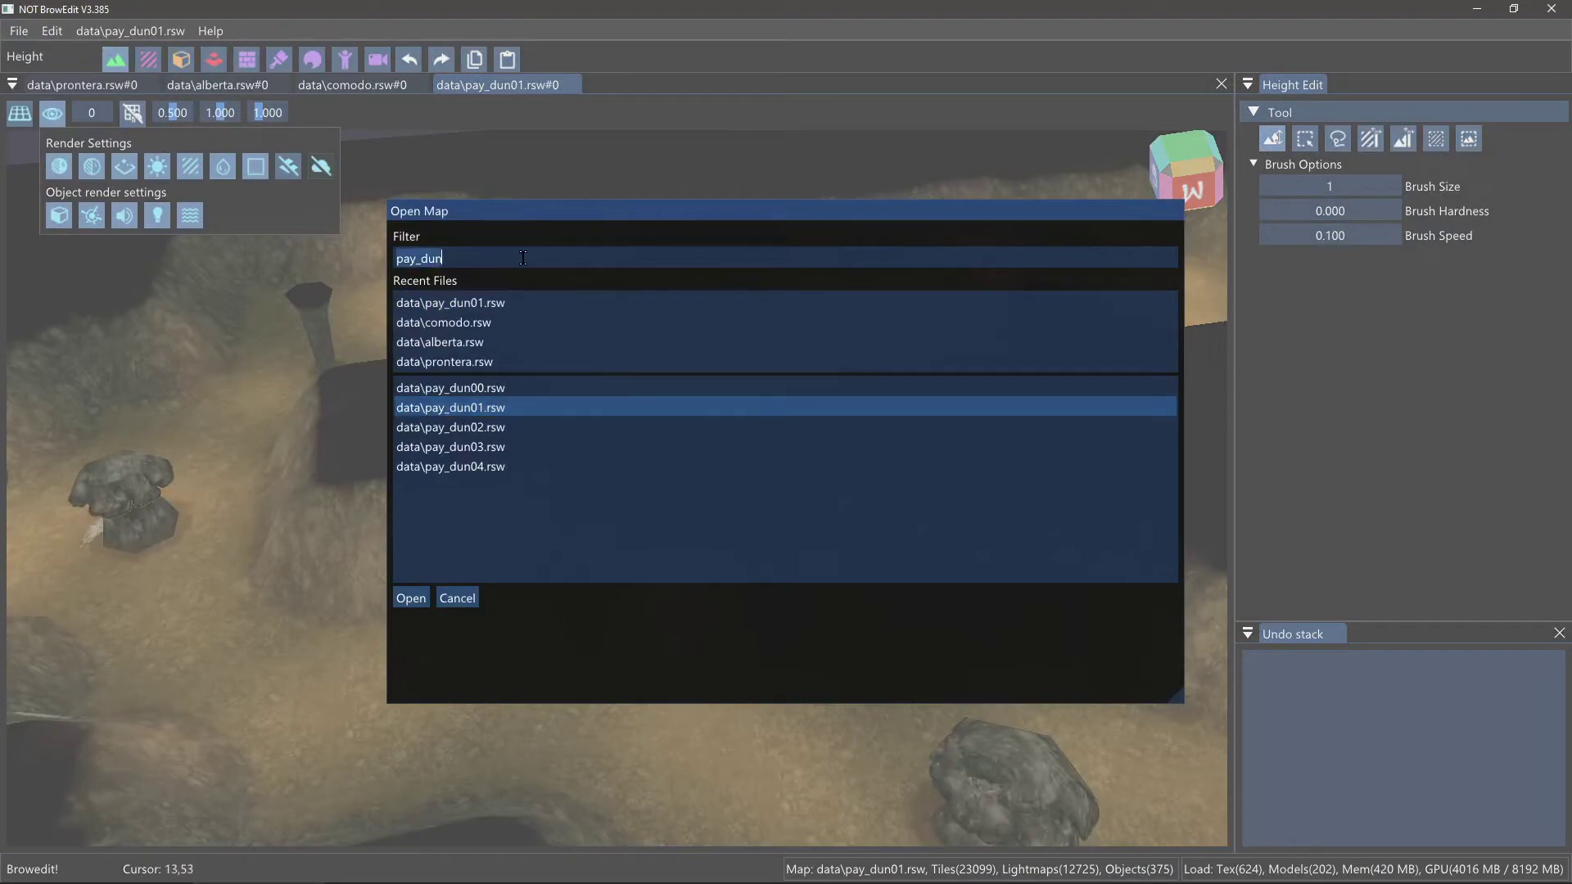
{"action": "key", "text": "ctrl+a"}
{"action": "type", "text": "prt_in"}
{"action": "left_click", "coordinate": [463, 390]}
{"action": "double_click", "coordinate": [464, 388]}
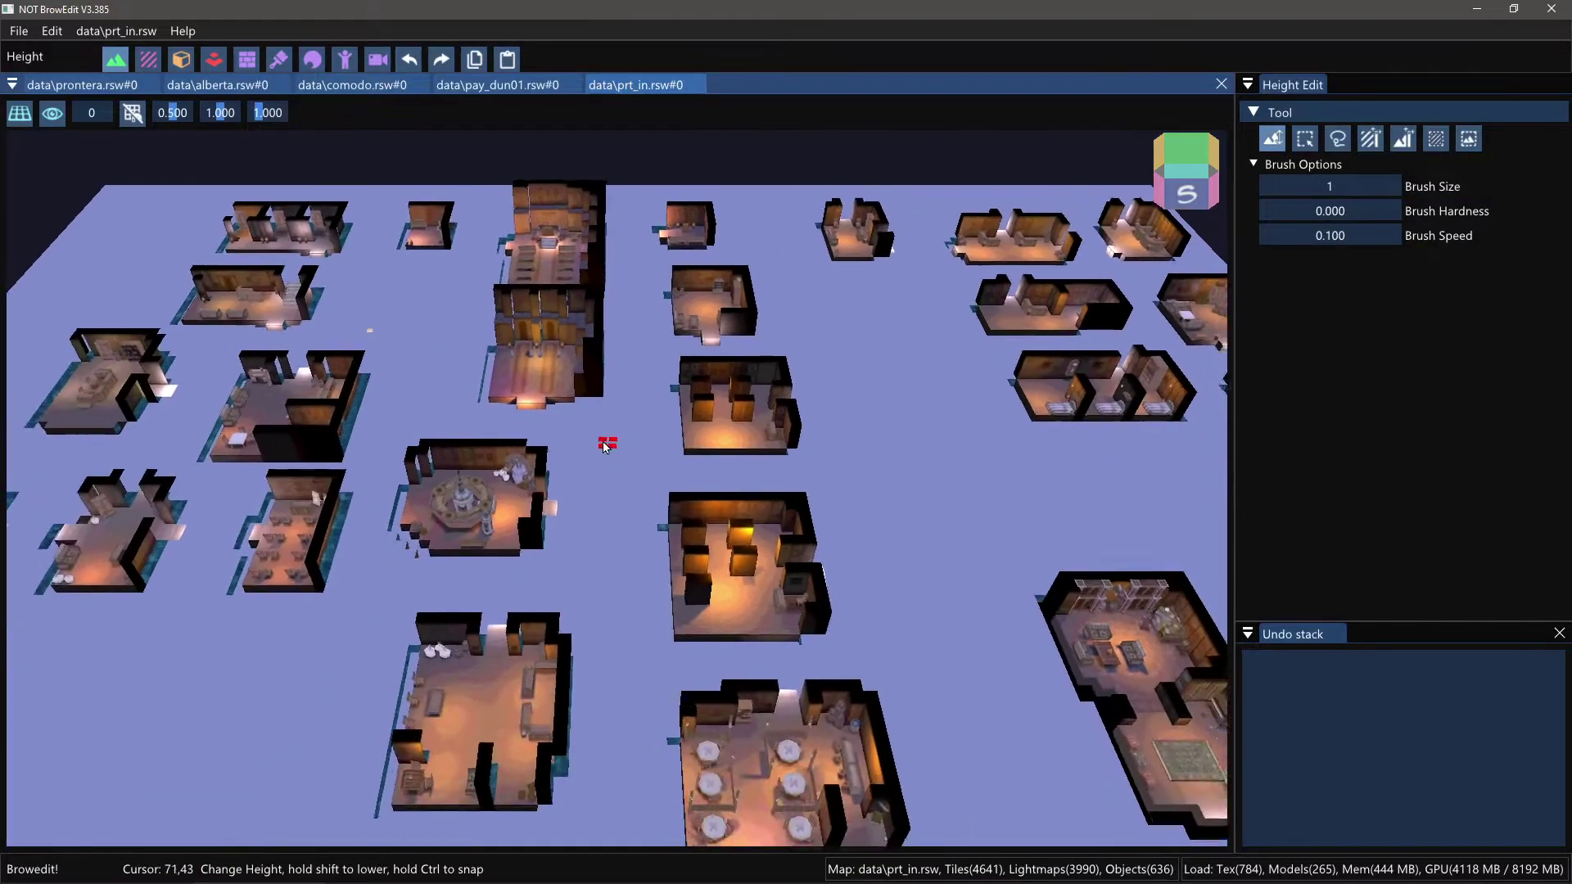
Step: Compare the prt_in map with the empty tiles hidden and shown, leaving them shown
{"action": "right_click_drag", "start_coordinate": [601, 434], "coordinate": [351, 453]}
{"action": "right_click_drag", "start_coordinate": [614, 495], "coordinate": [633, 604], "text": "shift"}
{"action": "scroll", "coordinate": [671, 523], "scroll_direction": "up", "scroll_amount": 3}
{"action": "scroll", "coordinate": [671, 523], "scroll_direction": "up", "scroll_amount": 5}
{"action": "right_click_drag", "start_coordinate": [586, 509], "coordinate": [547, 364], "text": "shift"}
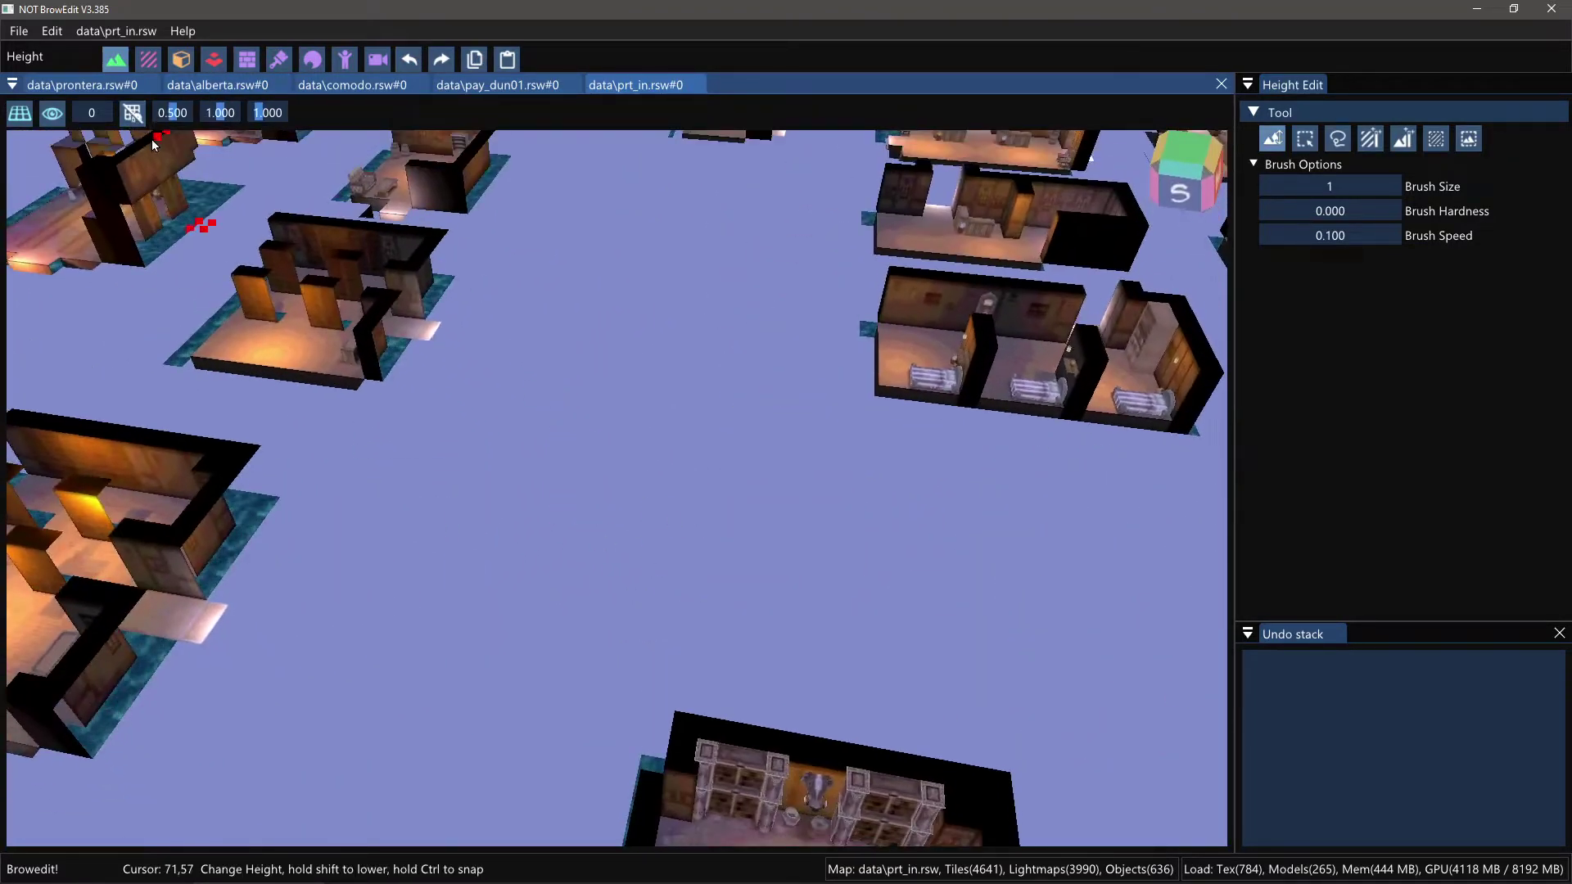
{"action": "left_click", "coordinate": [51, 113]}
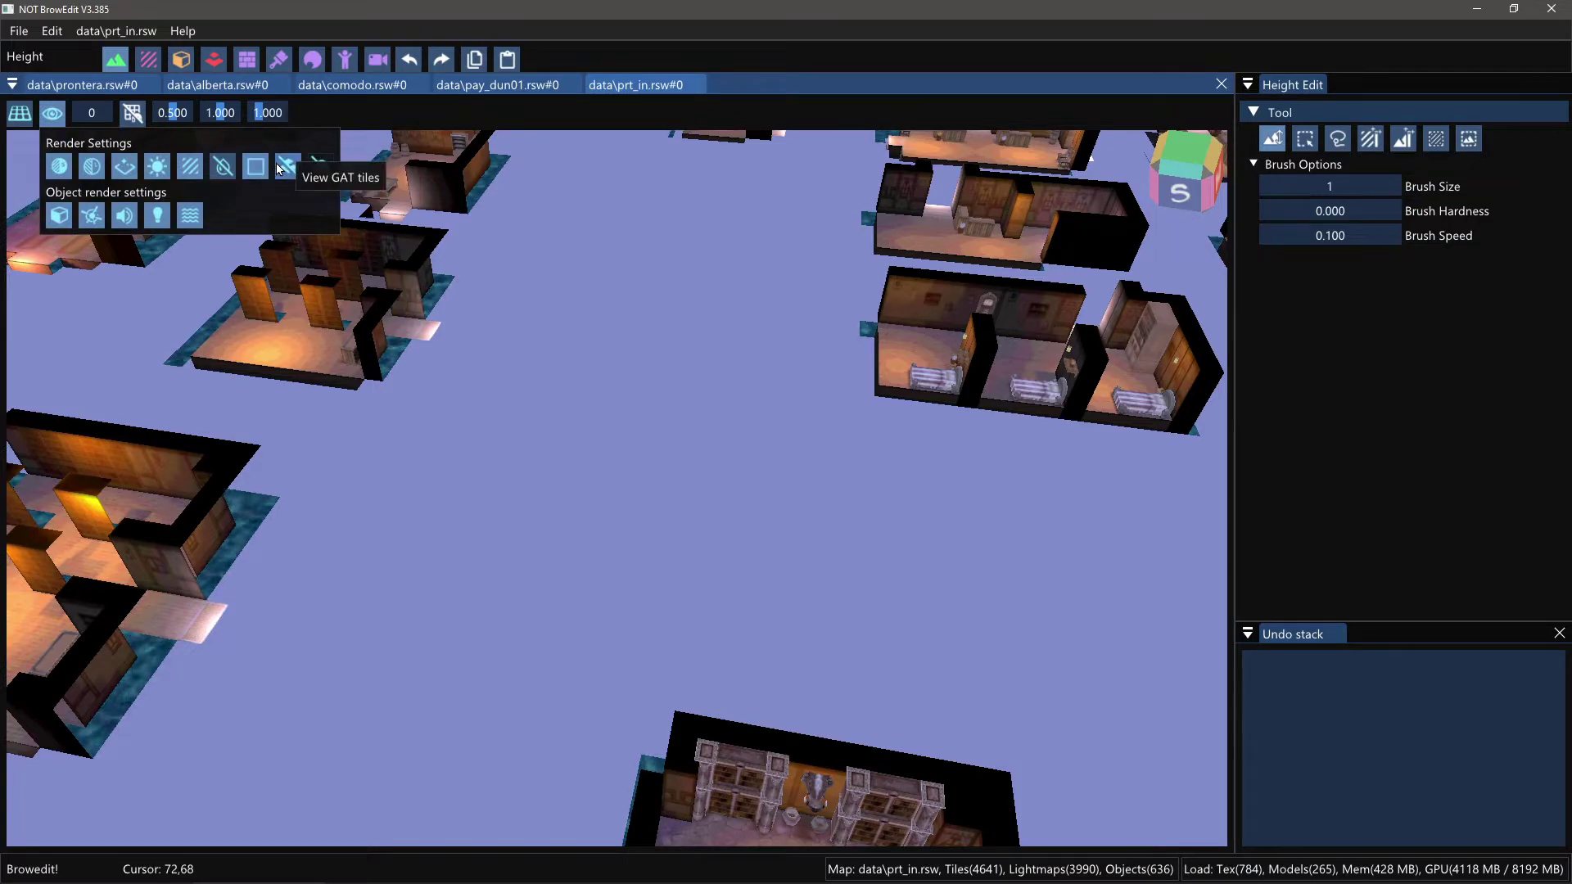
{"action": "left_click", "coordinate": [264, 167]}
{"action": "right_click_drag", "start_coordinate": [592, 459], "coordinate": [645, 455]}
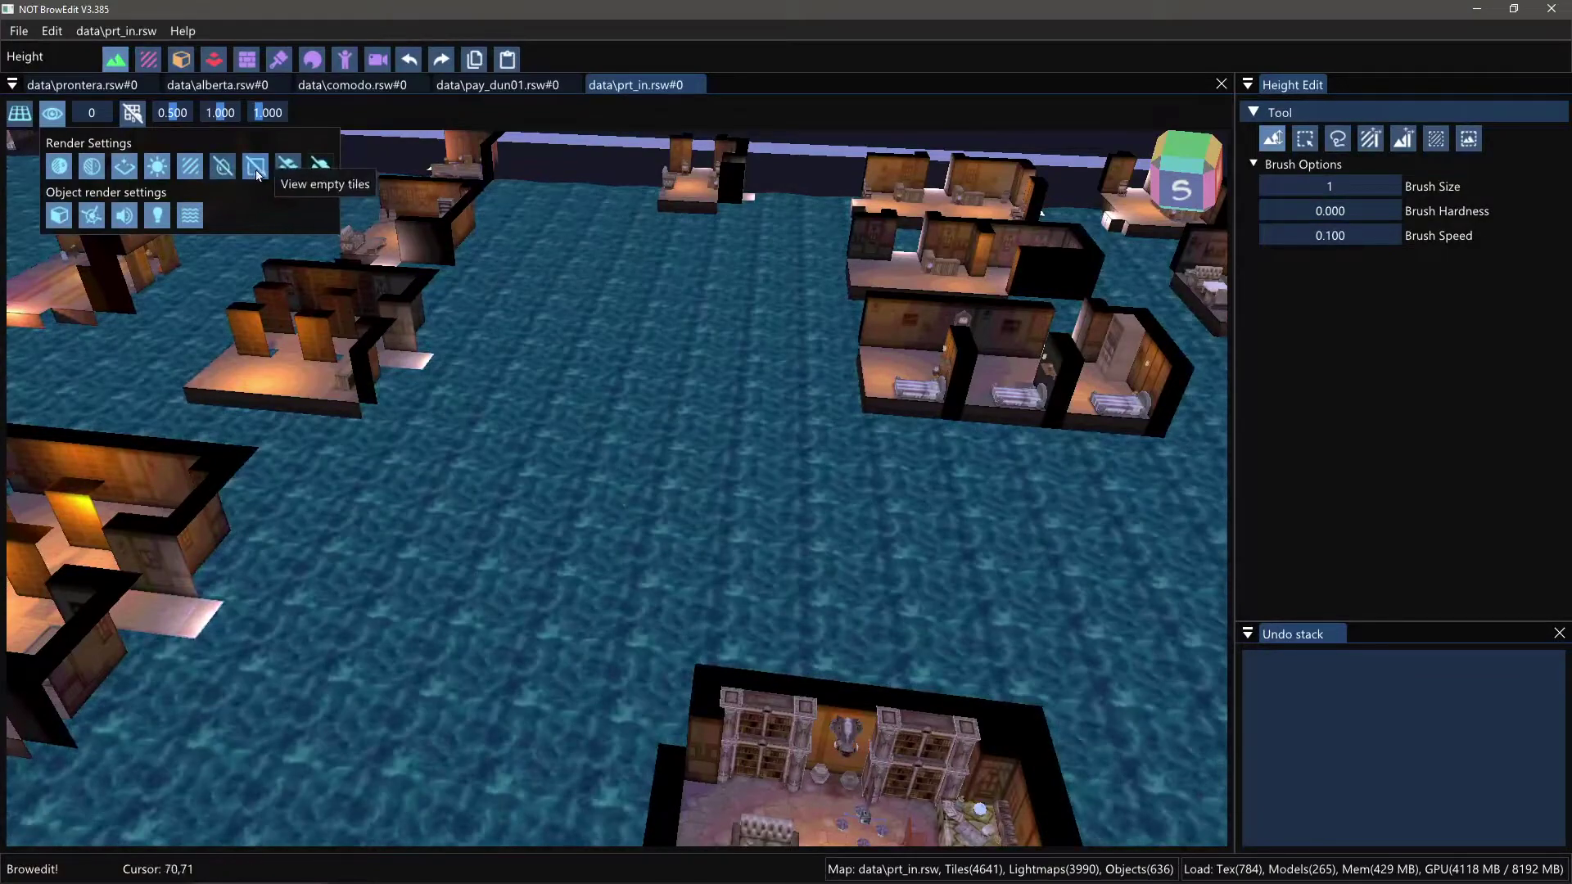
{"action": "left_click", "coordinate": [253, 169]}
Step: Show the GAT tiles in the room with the bookcases, comparing its floor with the overlay on and off
{"action": "right_click_drag", "start_coordinate": [677, 485], "coordinate": [693, 526], "text": "shift"}
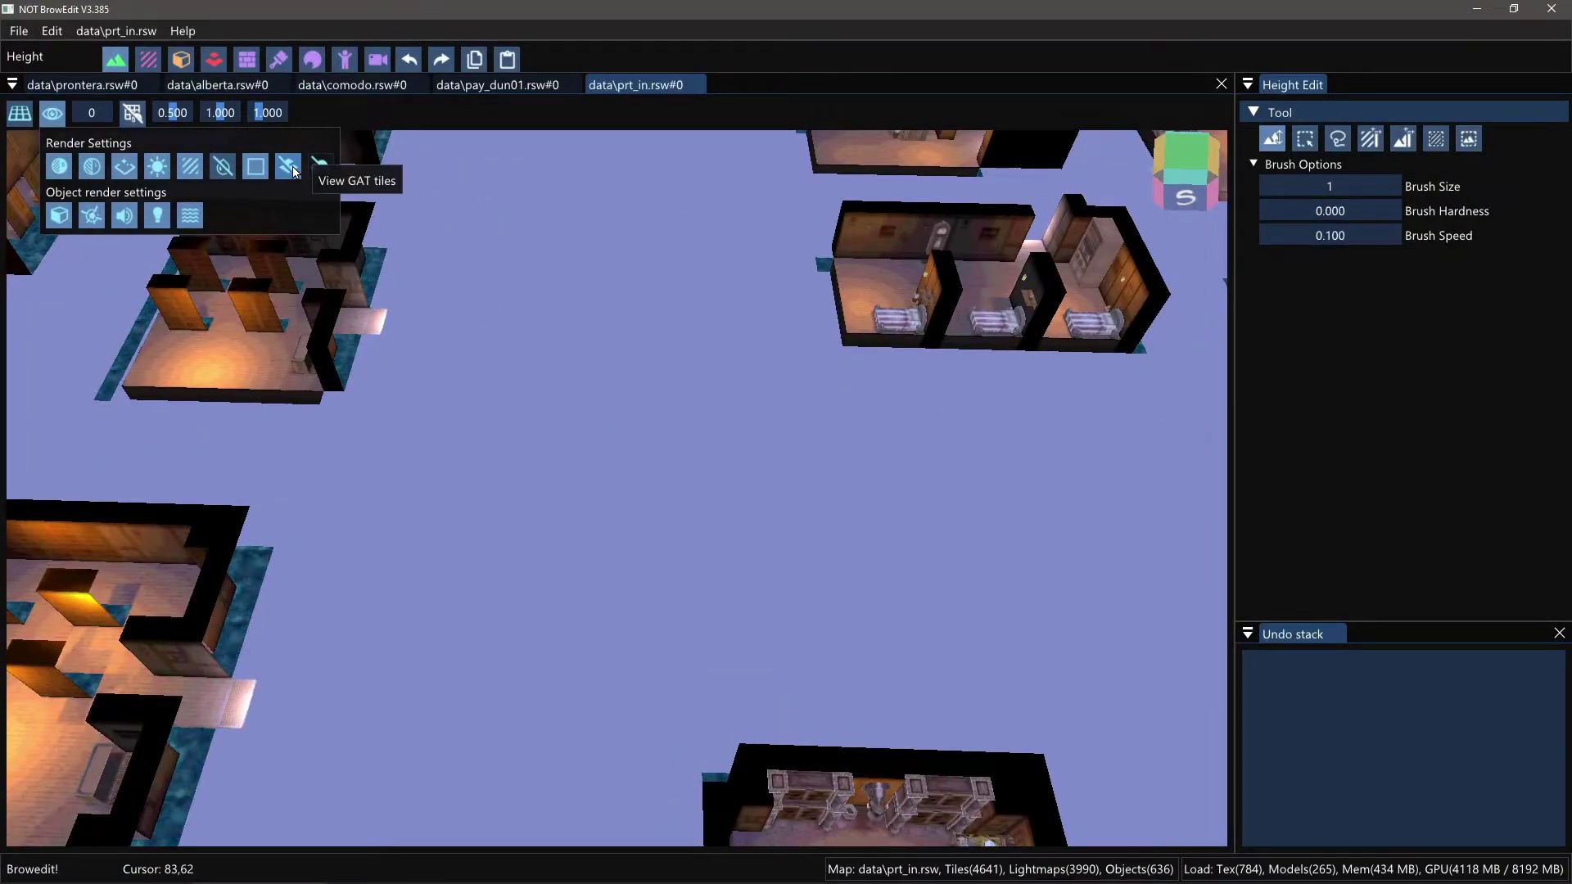
{"action": "scroll", "coordinate": [592, 340], "scroll_direction": "up", "scroll_amount": 5}
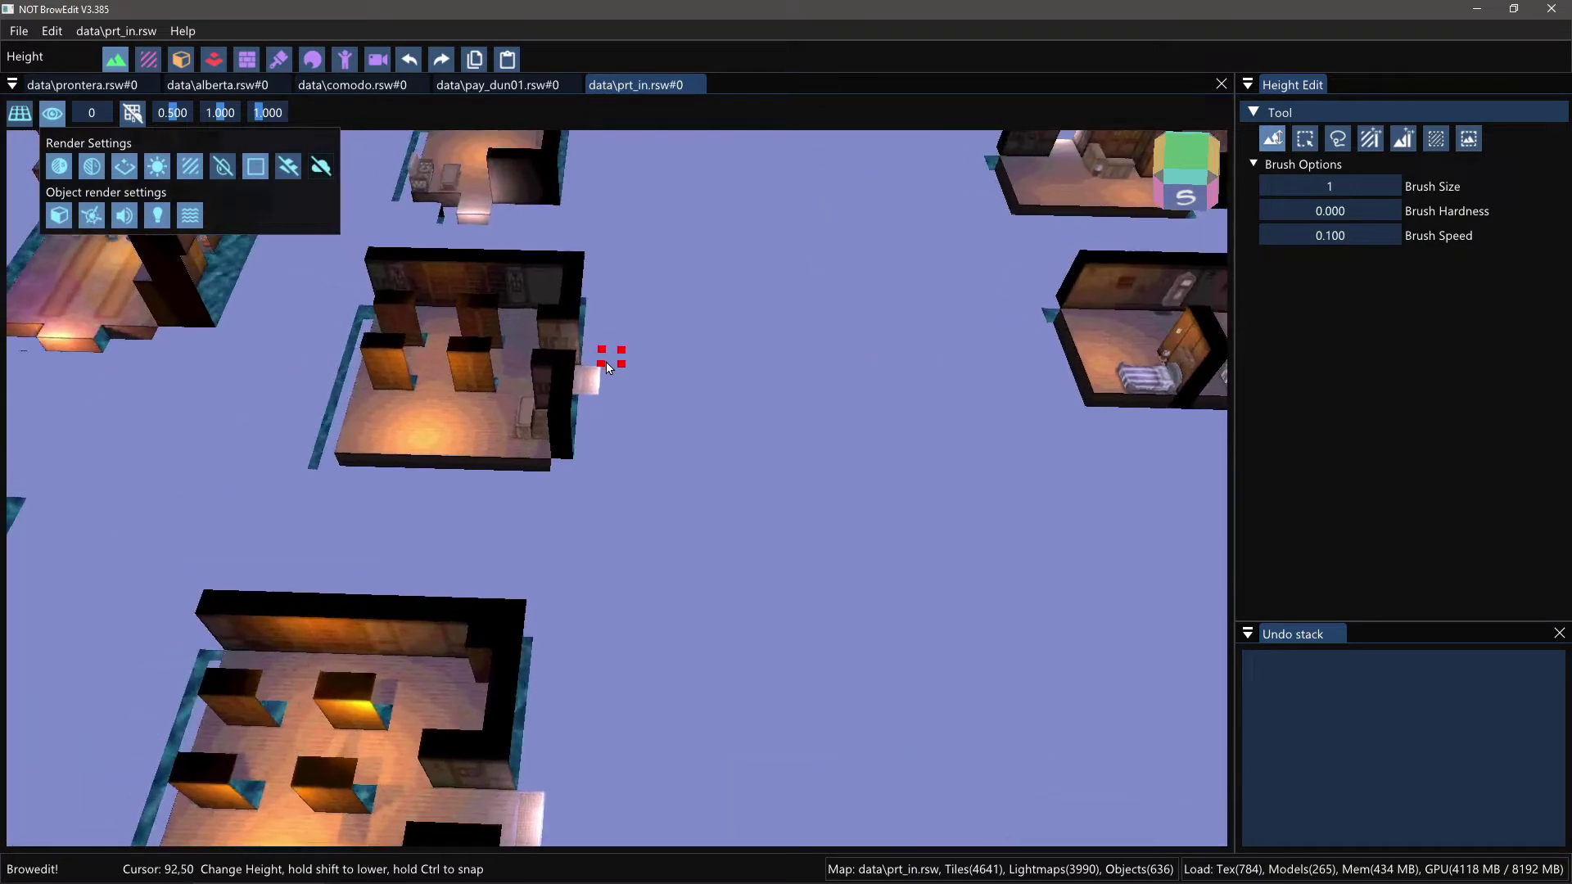
{"action": "right_click_drag", "start_coordinate": [556, 431], "coordinate": [610, 316], "text": "shift"}
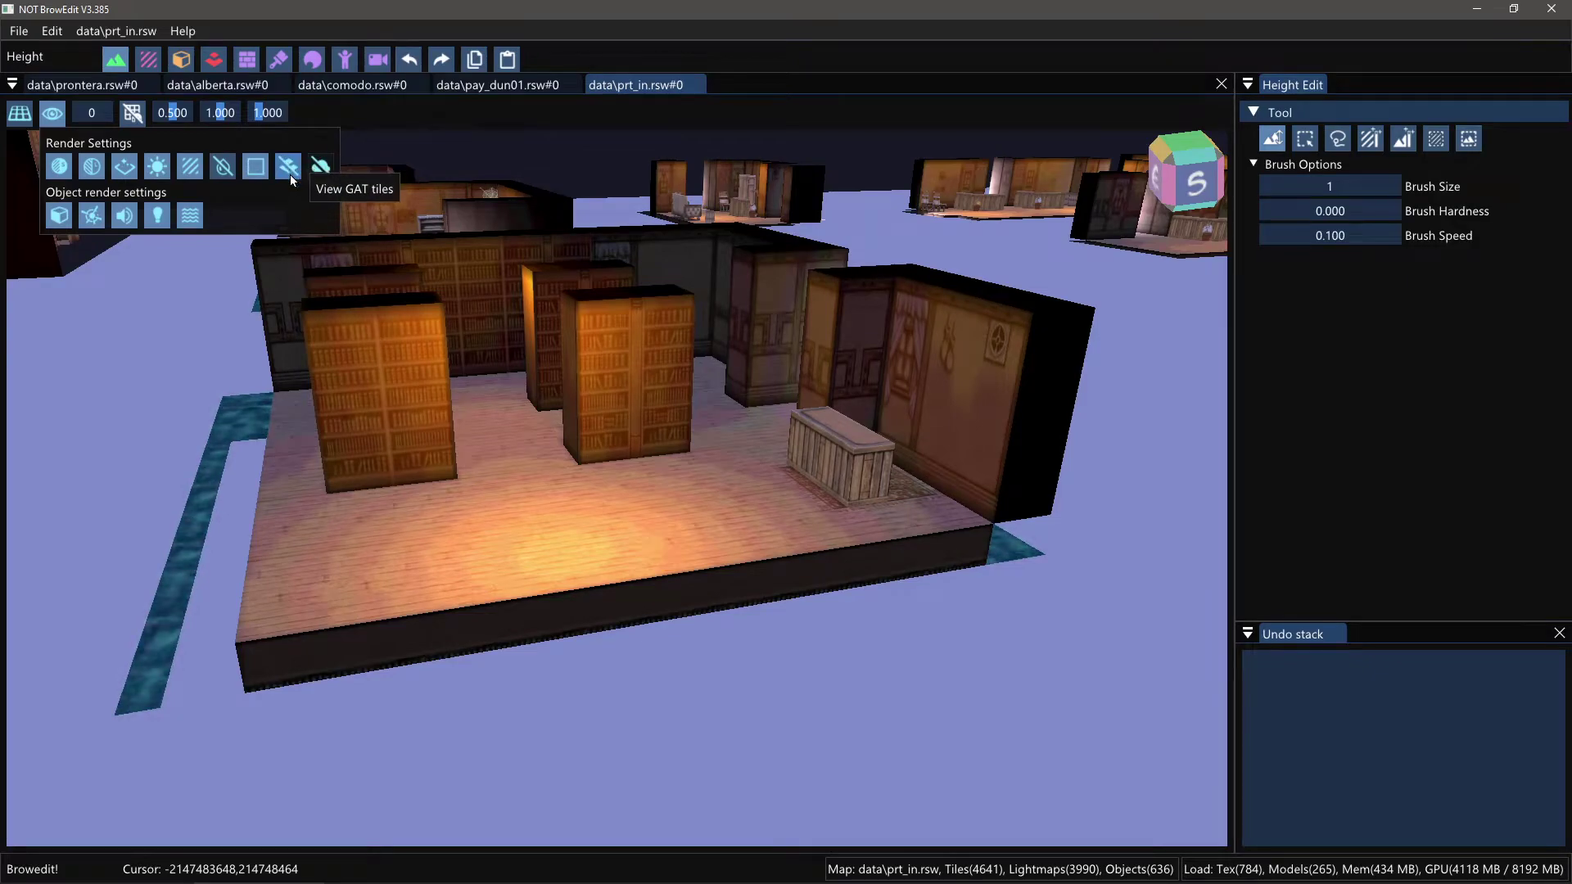
{"action": "left_click", "coordinate": [289, 174]}
{"action": "scroll", "coordinate": [670, 454], "scroll_direction": "up", "scroll_amount": 3}
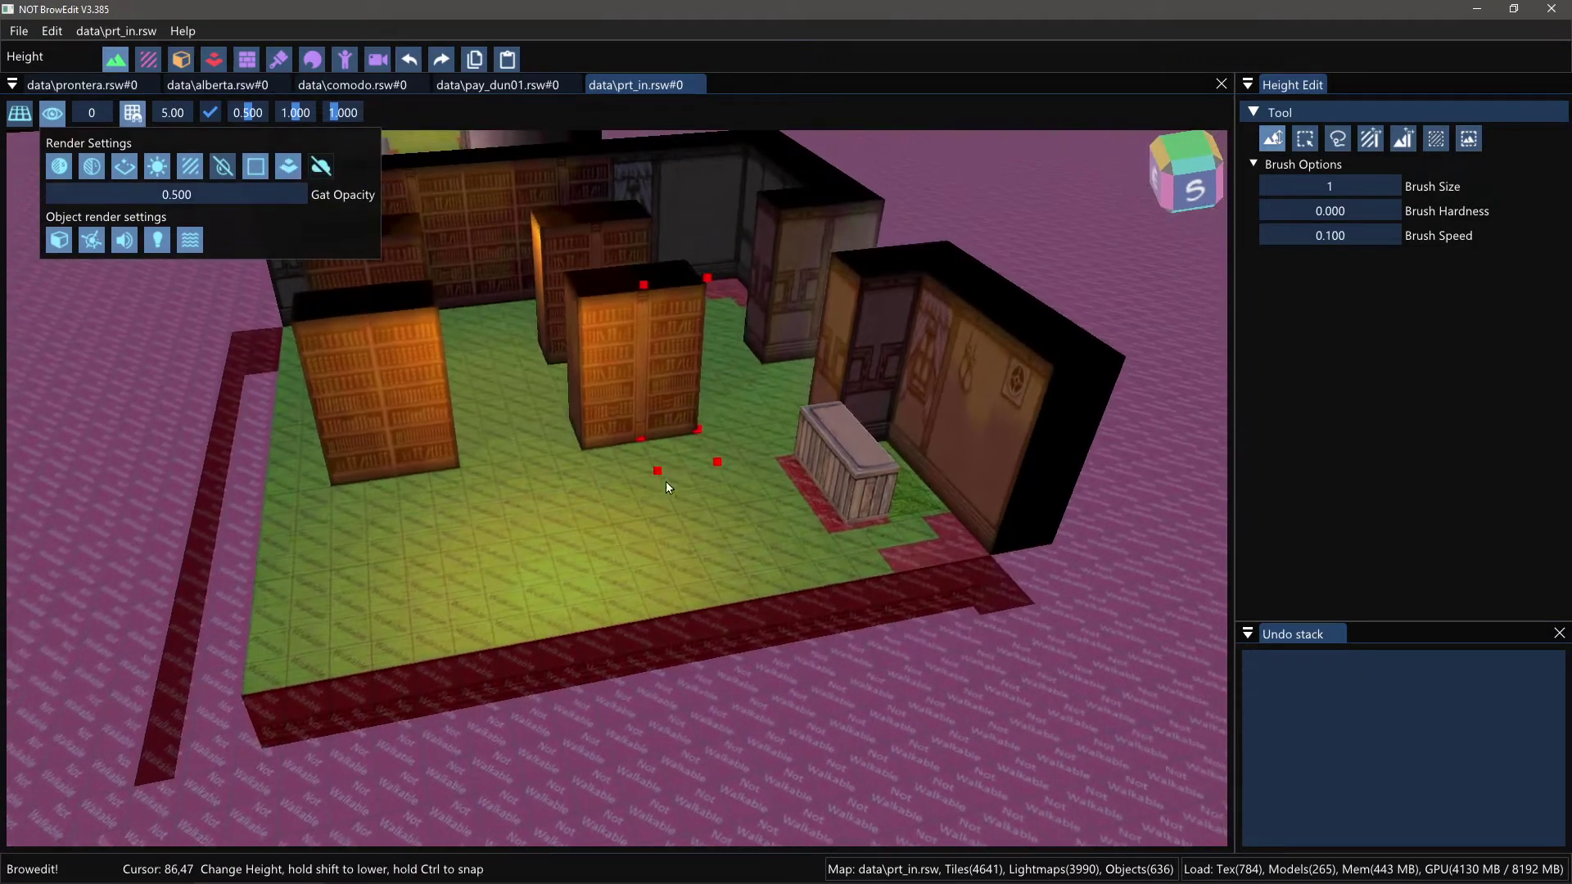
{"action": "right_click_drag", "start_coordinate": [665, 488], "coordinate": [655, 543]}
{"action": "left_click", "coordinate": [286, 166]}
{"action": "left_click", "coordinate": [287, 166]}
Step: Try different Gat opacity values up to 1.000 on the bookcase room's floor, and turn the GAT tiles off
{"action": "left_click_drag", "start_coordinate": [207, 193], "coordinate": [185, 196]}
{"action": "right_click_drag", "start_coordinate": [633, 525], "coordinate": [646, 420]}
{"action": "left_click_drag", "start_coordinate": [204, 197], "coordinate": [696, 232]}
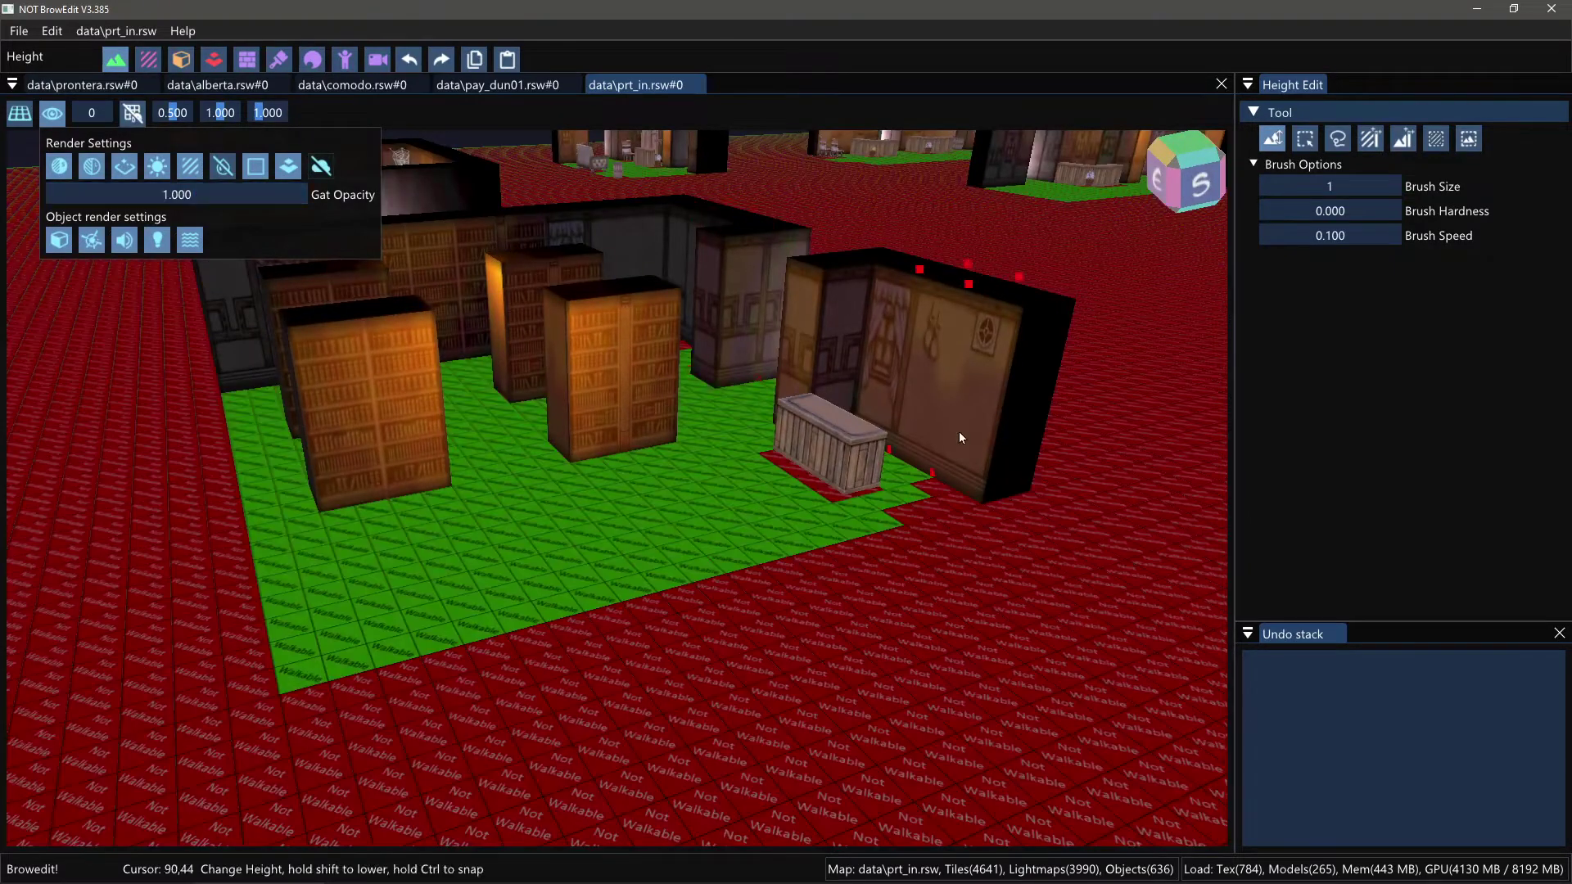
{"action": "right_click_drag", "start_coordinate": [963, 452], "coordinate": [867, 626]}
{"action": "left_click_drag", "start_coordinate": [238, 195], "coordinate": [194, 198]}
{"action": "left_click", "coordinate": [302, 166]}
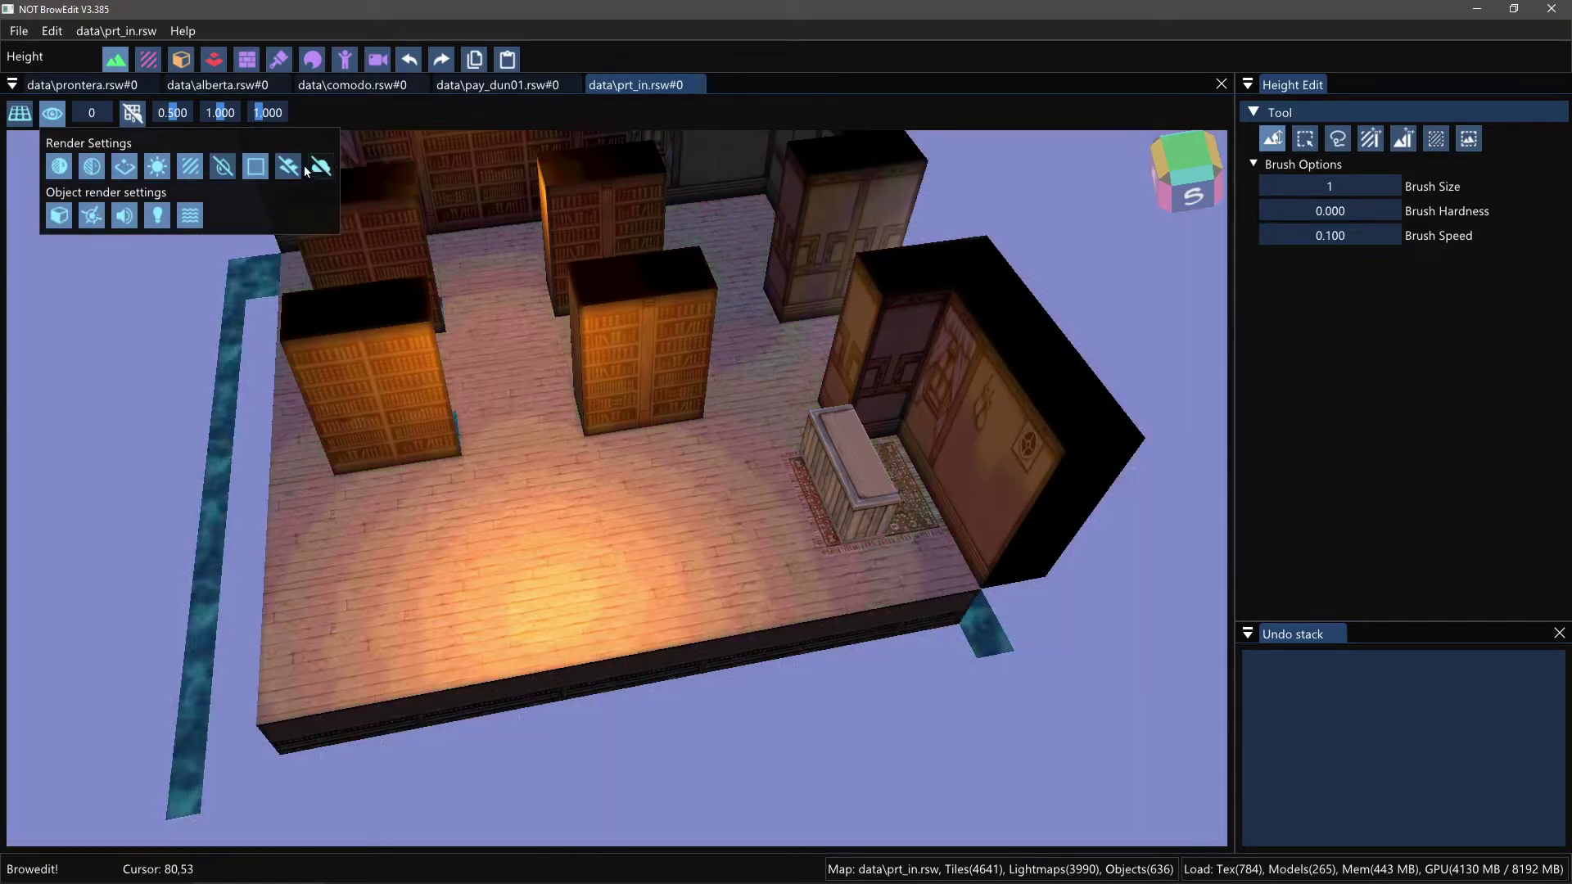
Step: Turn on the fog in the prt_in map and examine it around the room with the rows of benches
{"action": "left_click", "coordinate": [320, 168]}
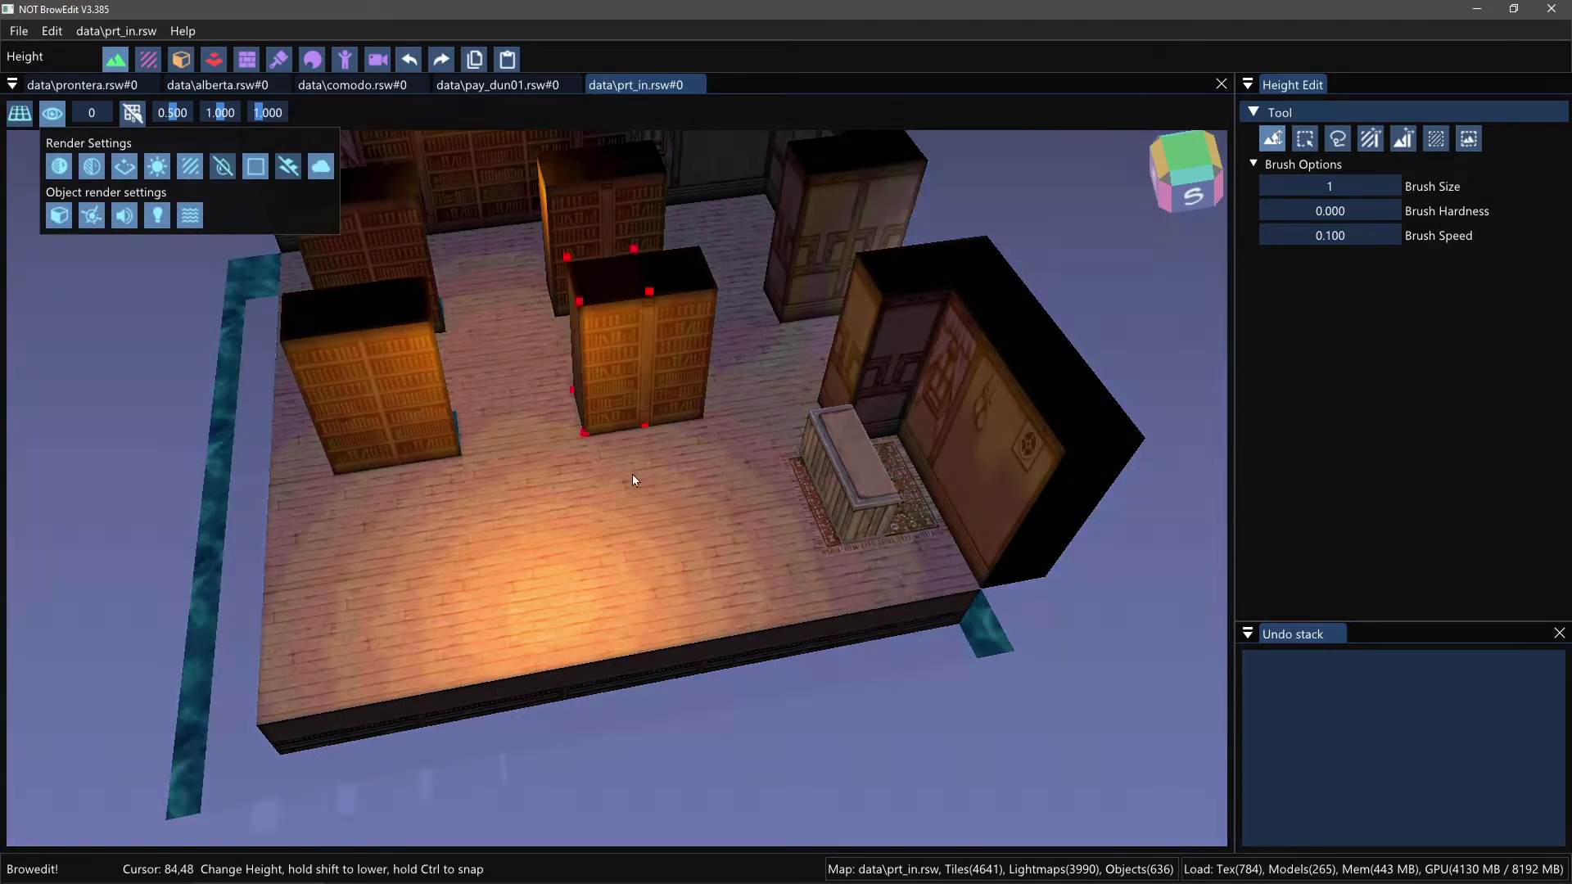
{"action": "right_click_drag", "start_coordinate": [646, 485], "coordinate": [857, 587]}
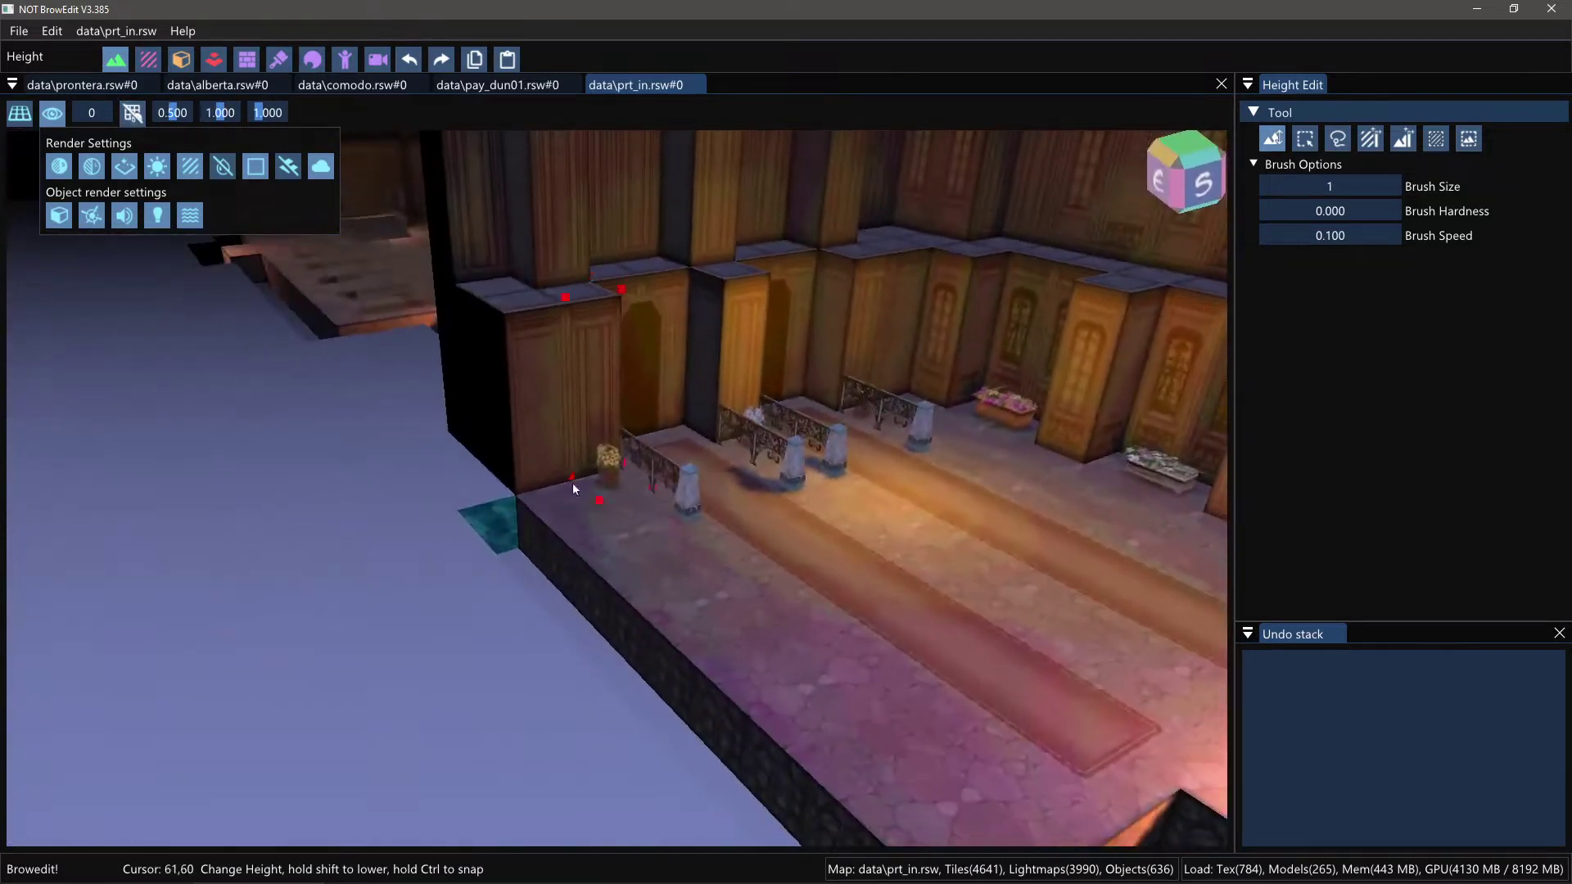
{"action": "right_click_drag", "start_coordinate": [532, 468], "coordinate": [572, 529]}
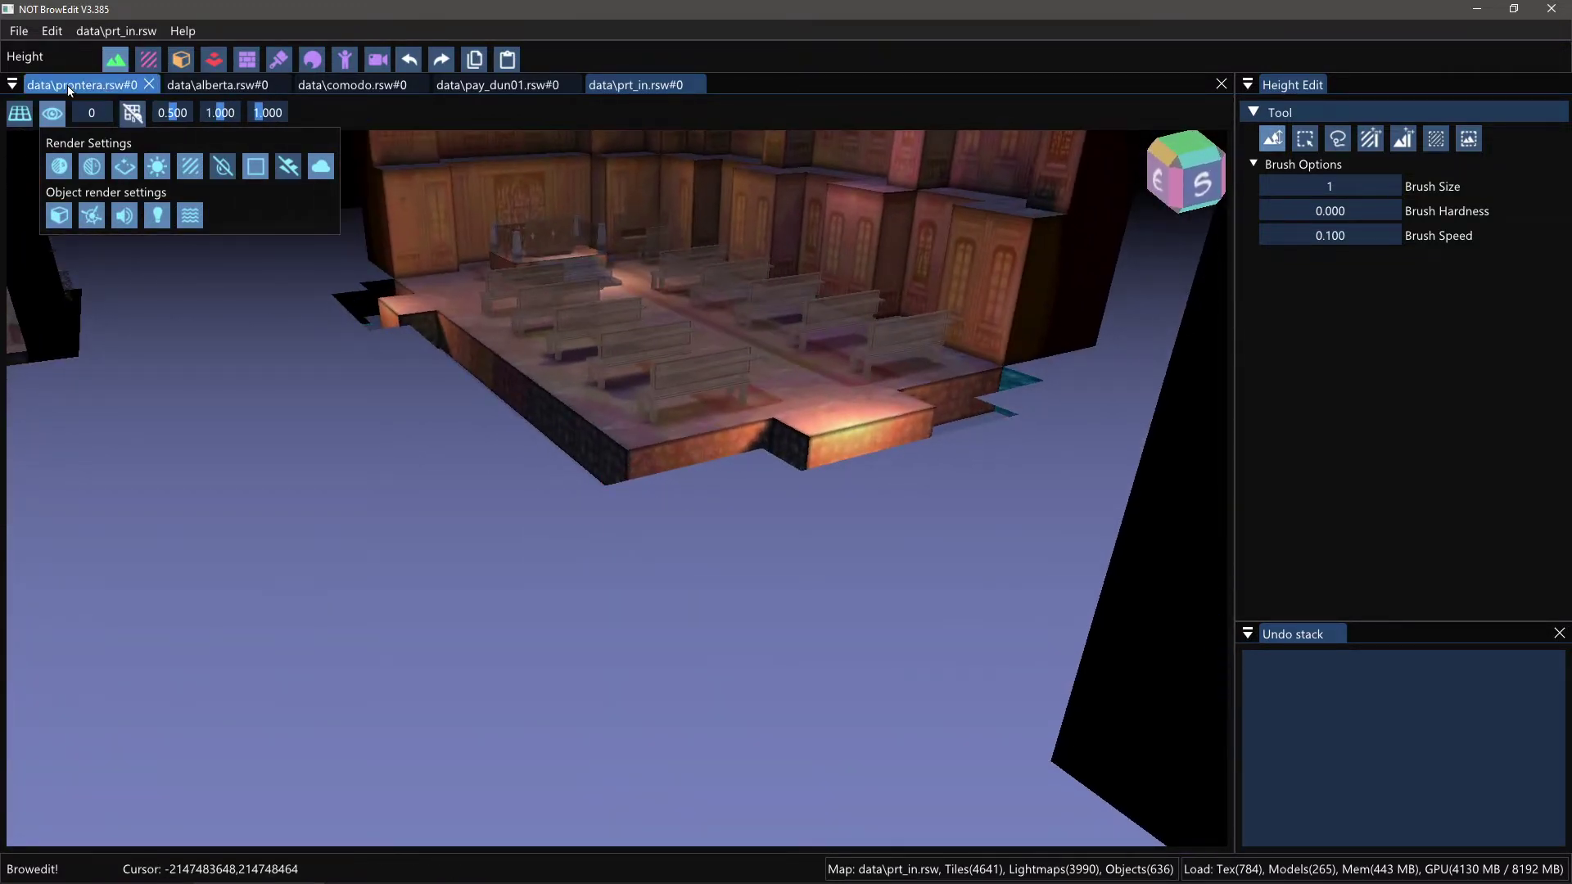
Step: Filter the map list for veins and open data\veins.rsw
{"action": "left_click", "coordinate": [352, 84]}
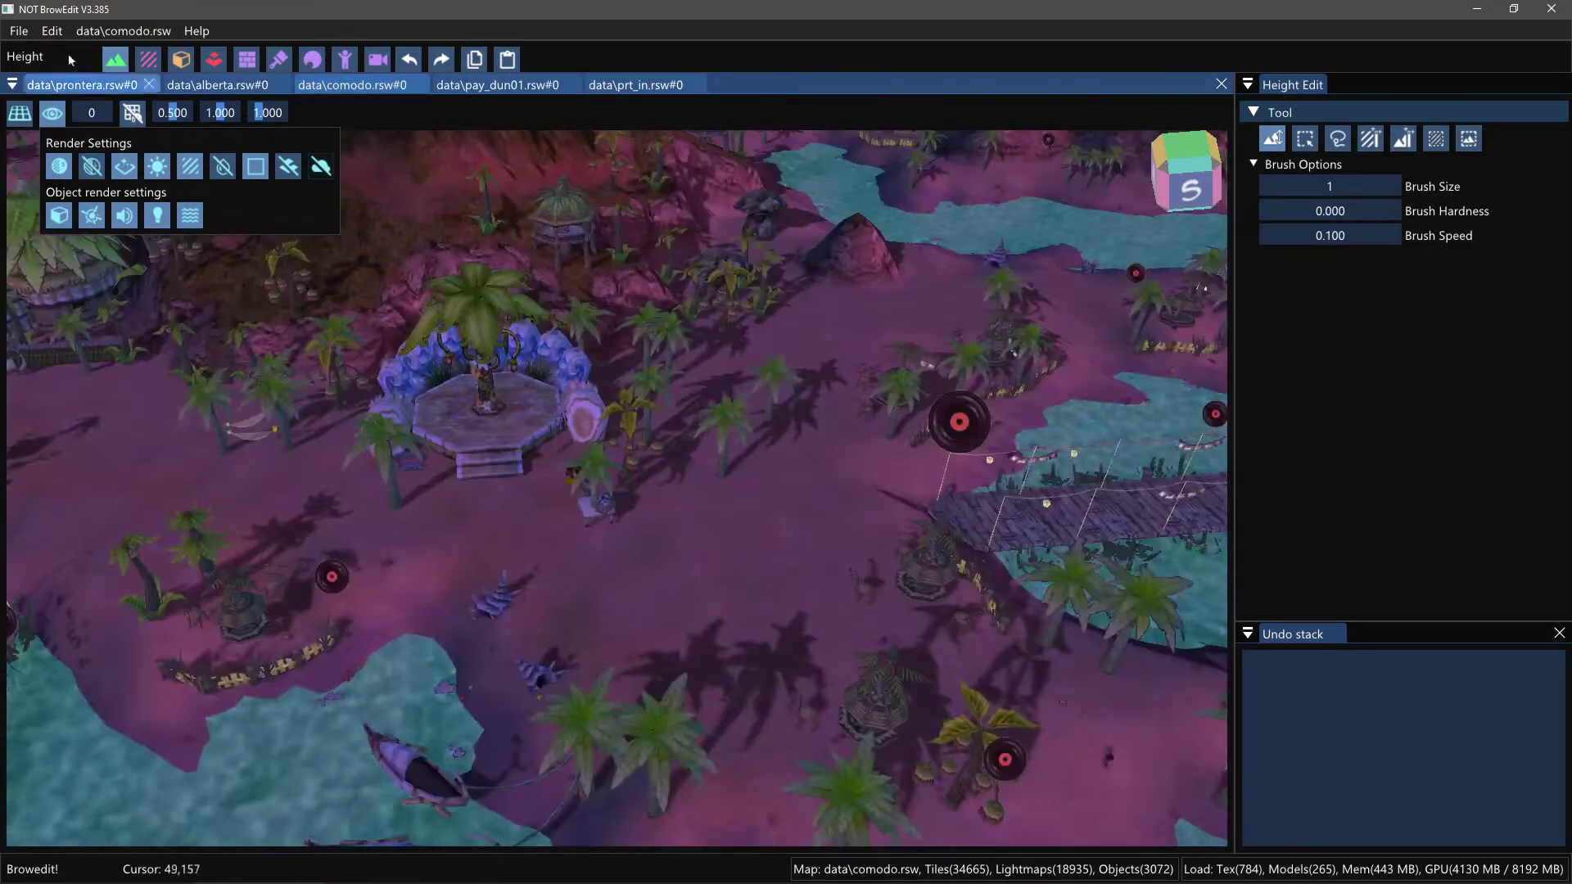
{"action": "left_click", "coordinate": [19, 31]}
{"action": "left_click", "coordinate": [60, 77]}
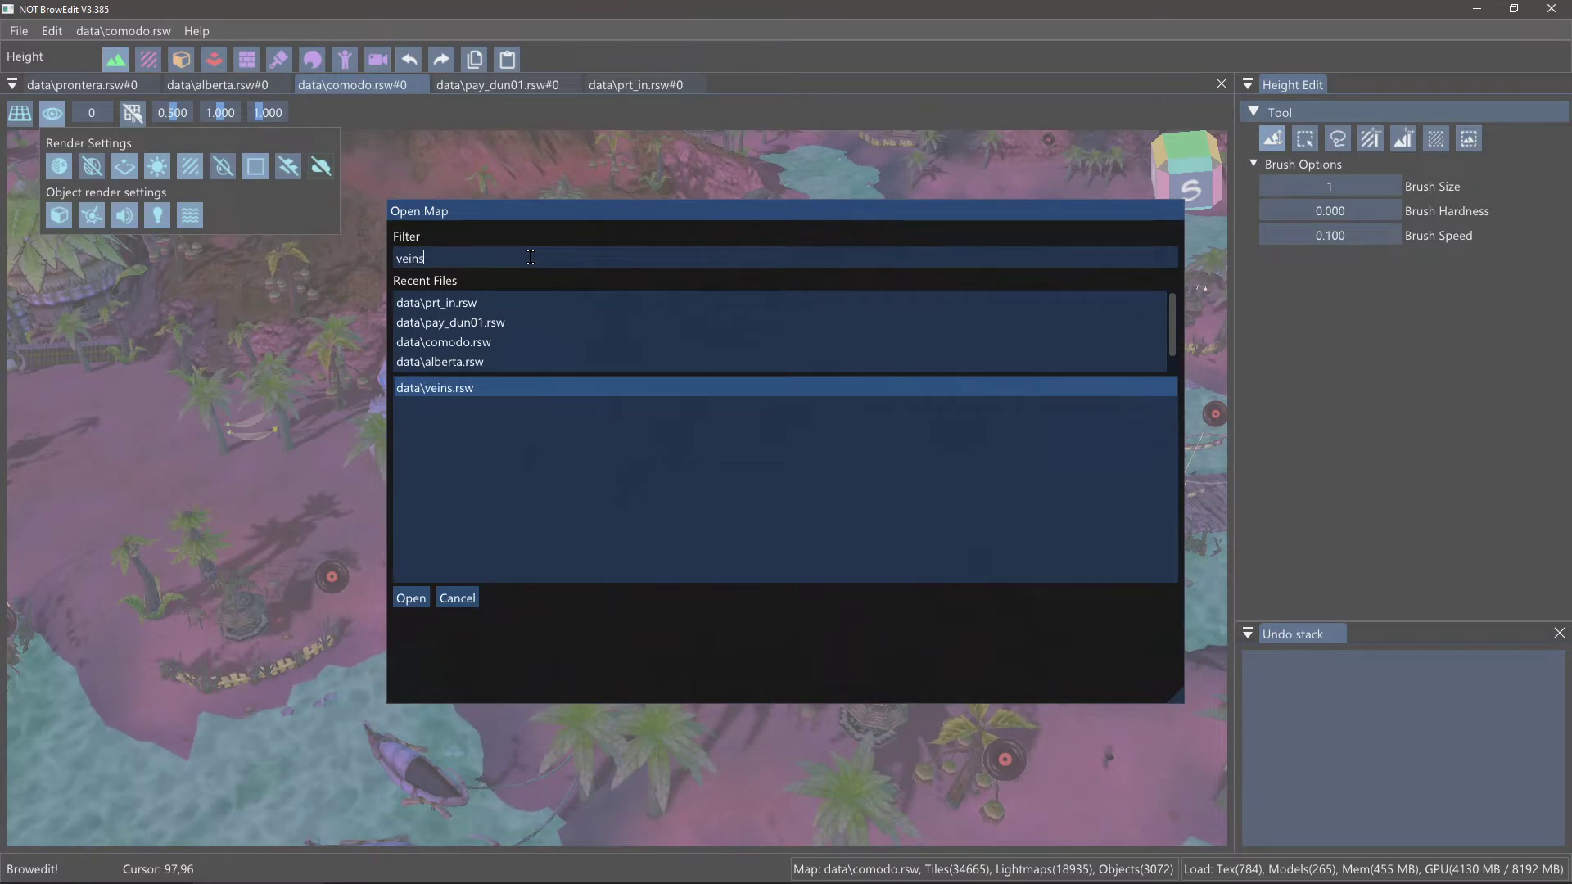
{"action": "double_click", "coordinate": [488, 385]}
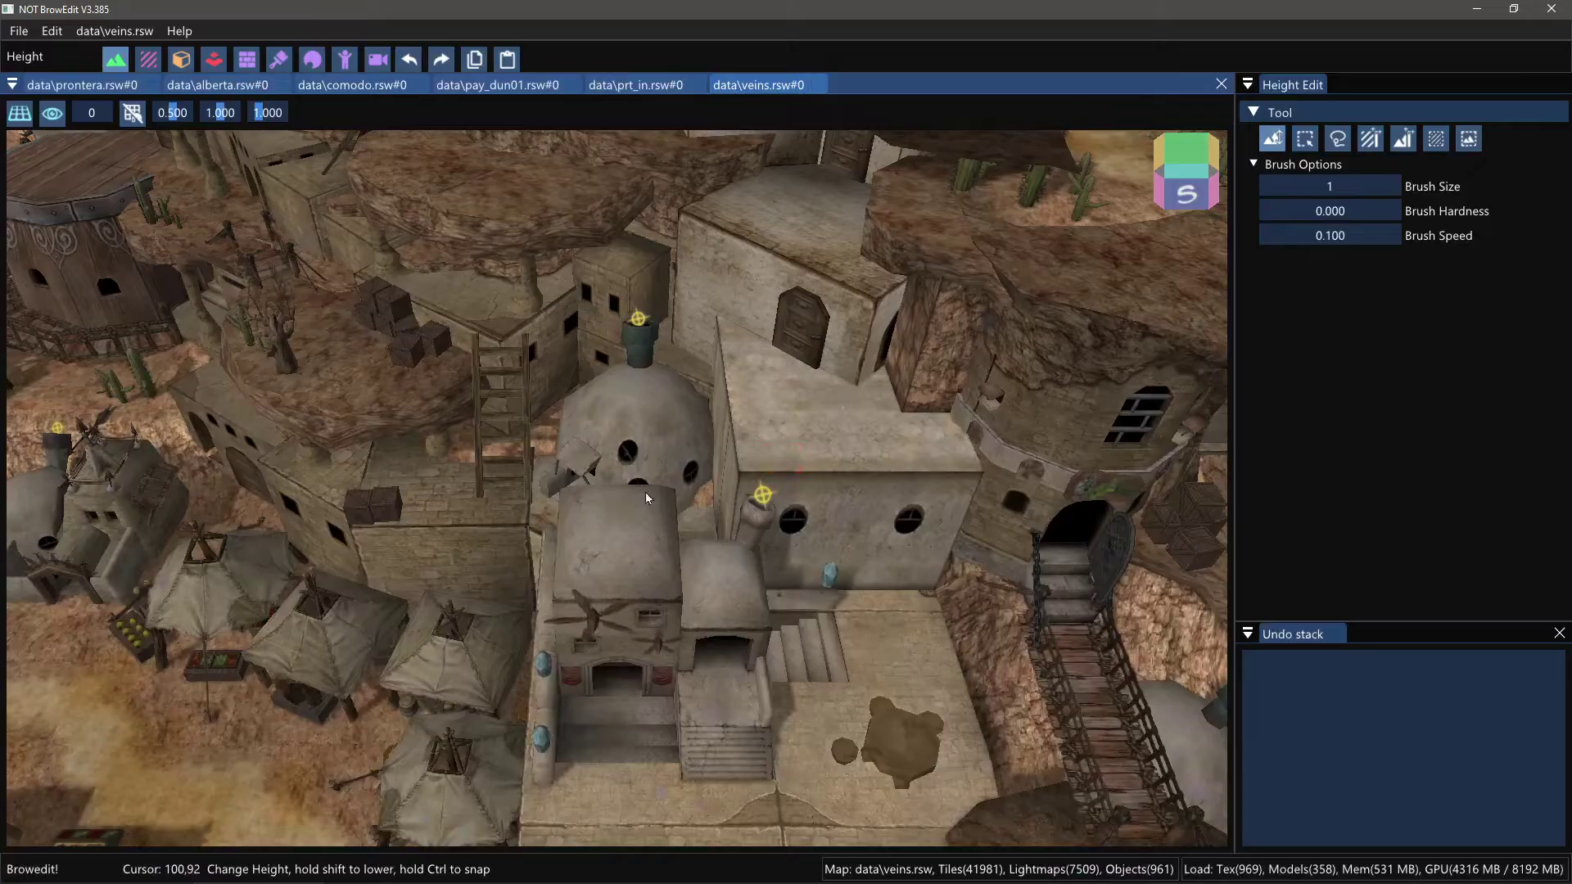
Step: Turn on the fog in the veins map and examine it around the stairs and buildings
{"action": "scroll", "coordinate": [660, 520], "scroll_direction": "down", "scroll_amount": 5}
{"action": "right_click_drag", "start_coordinate": [660, 519], "coordinate": [657, 383]}
{"action": "left_click", "coordinate": [47, 122]}
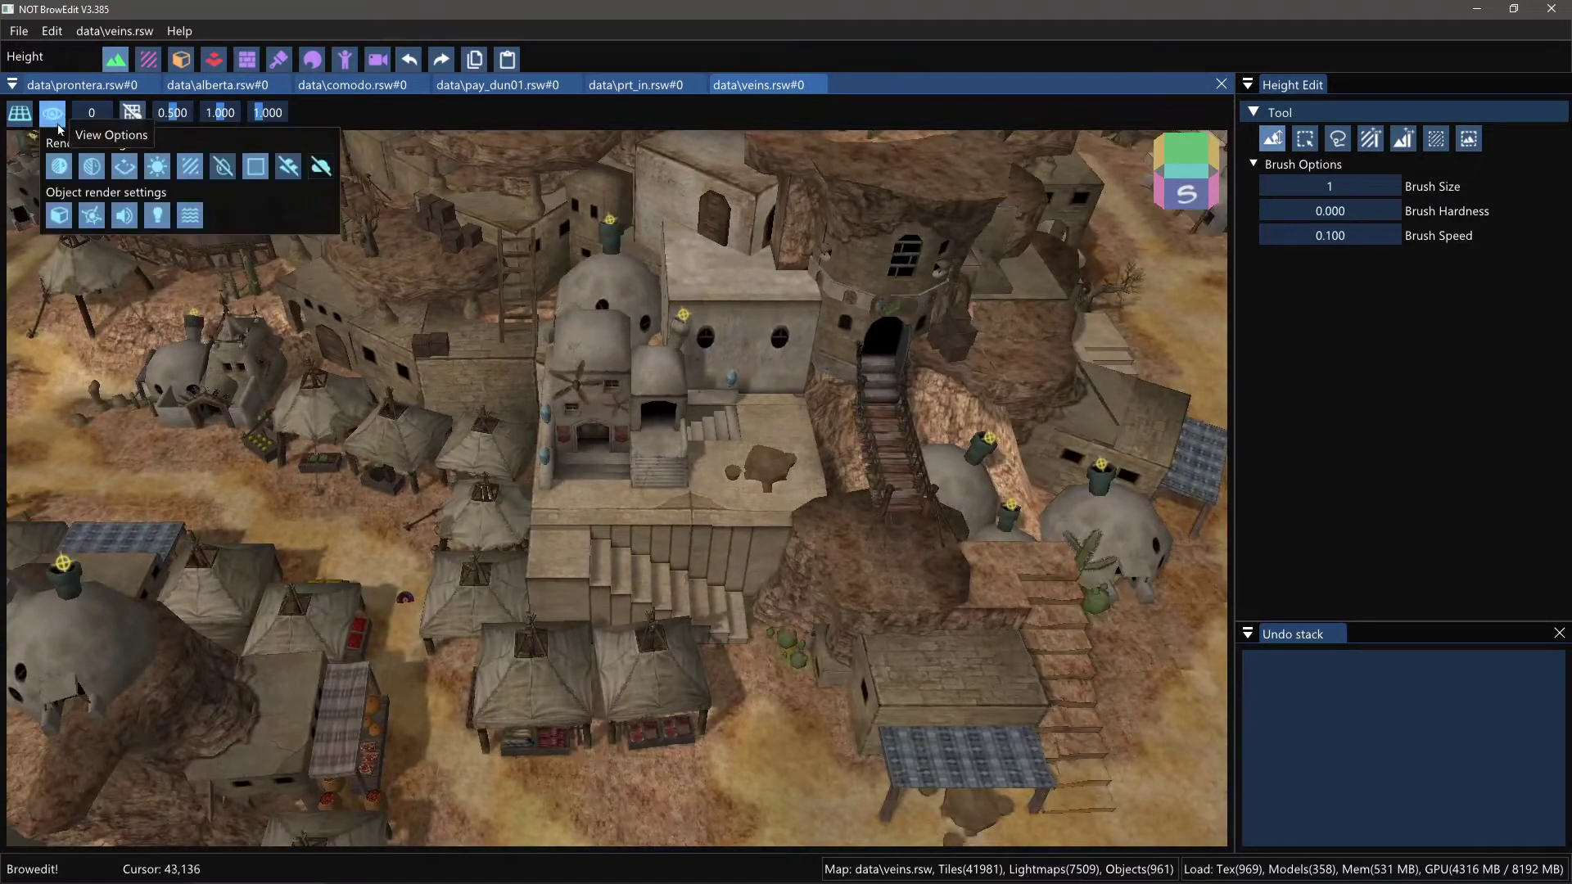
{"action": "left_click", "coordinate": [321, 167]}
{"action": "scroll", "coordinate": [630, 538], "scroll_direction": "up", "scroll_amount": 5}
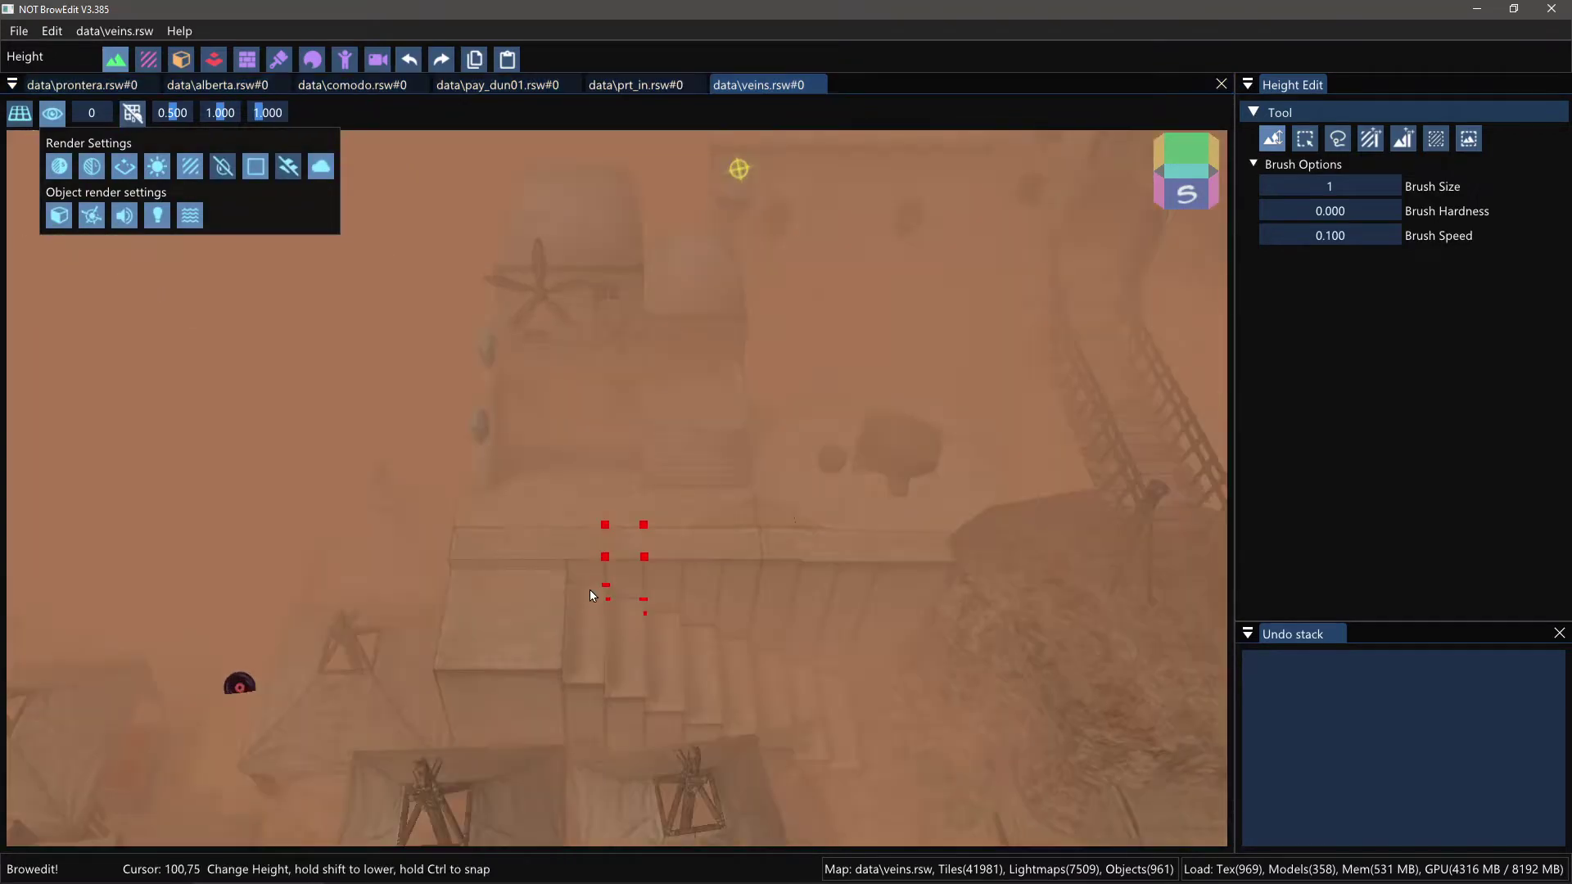
{"action": "right_click_drag", "start_coordinate": [593, 607], "coordinate": [478, 505], "text": "shift"}
Step: Compare the fog from far above and up close at the market tents, and turn it off
{"action": "scroll", "coordinate": [459, 523], "scroll_direction": "down", "scroll_amount": 3}
{"action": "middle_click_drag", "start_coordinate": [478, 504], "coordinate": [613, 834]}
{"action": "middle_click_drag", "start_coordinate": [583, 593], "coordinate": [441, 512], "text": "shift"}
{"action": "scroll", "coordinate": [476, 535], "scroll_direction": "down", "scroll_amount": 15}
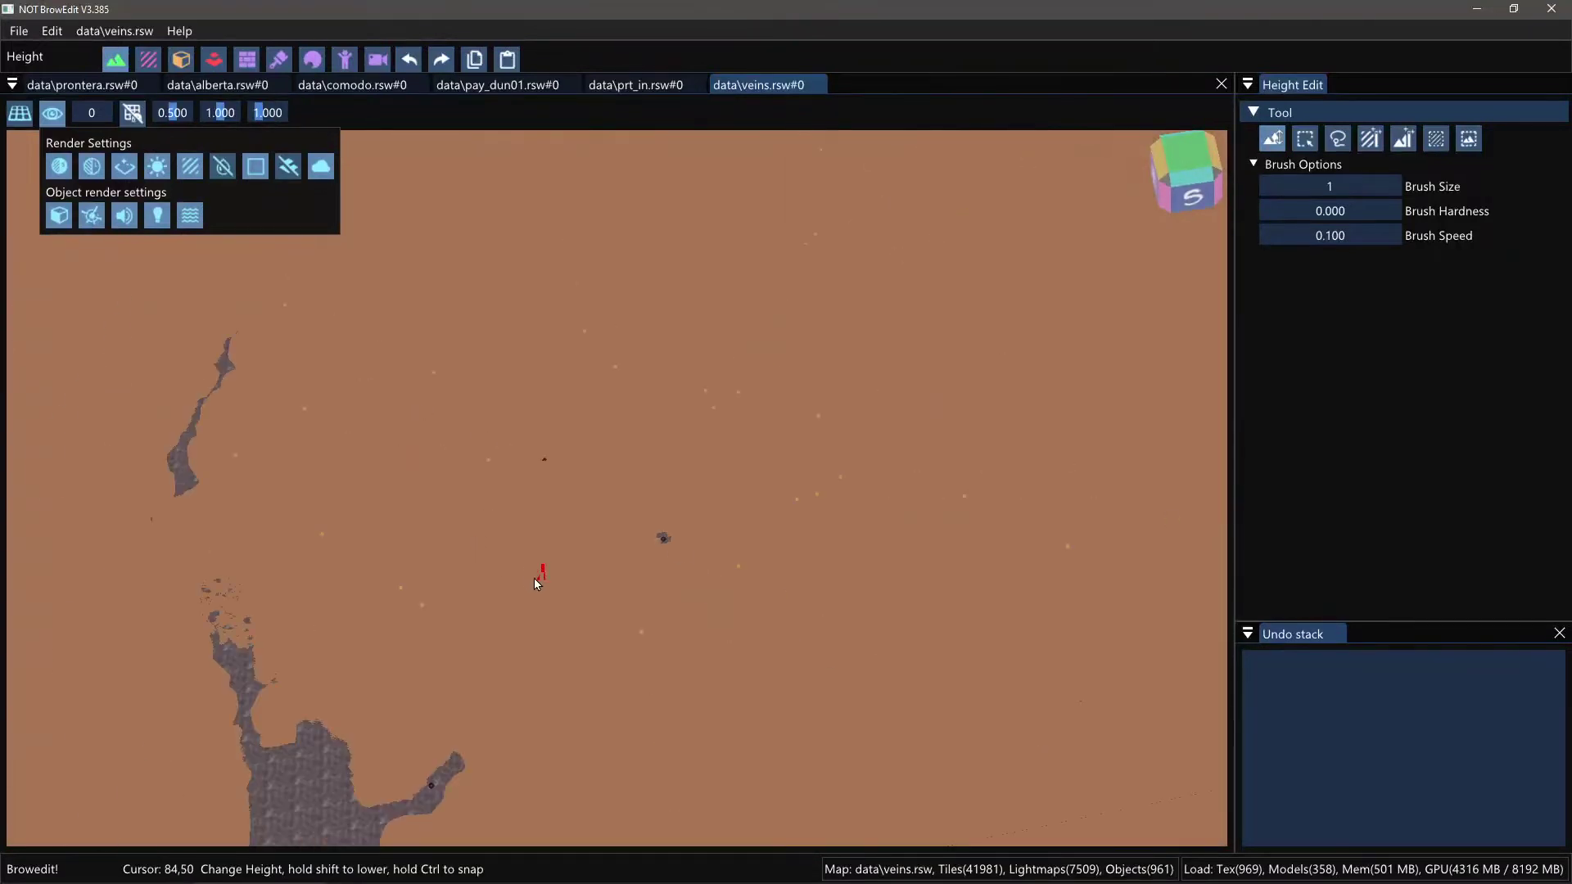
{"action": "scroll", "coordinate": [537, 589], "scroll_direction": "up", "scroll_amount": 10}
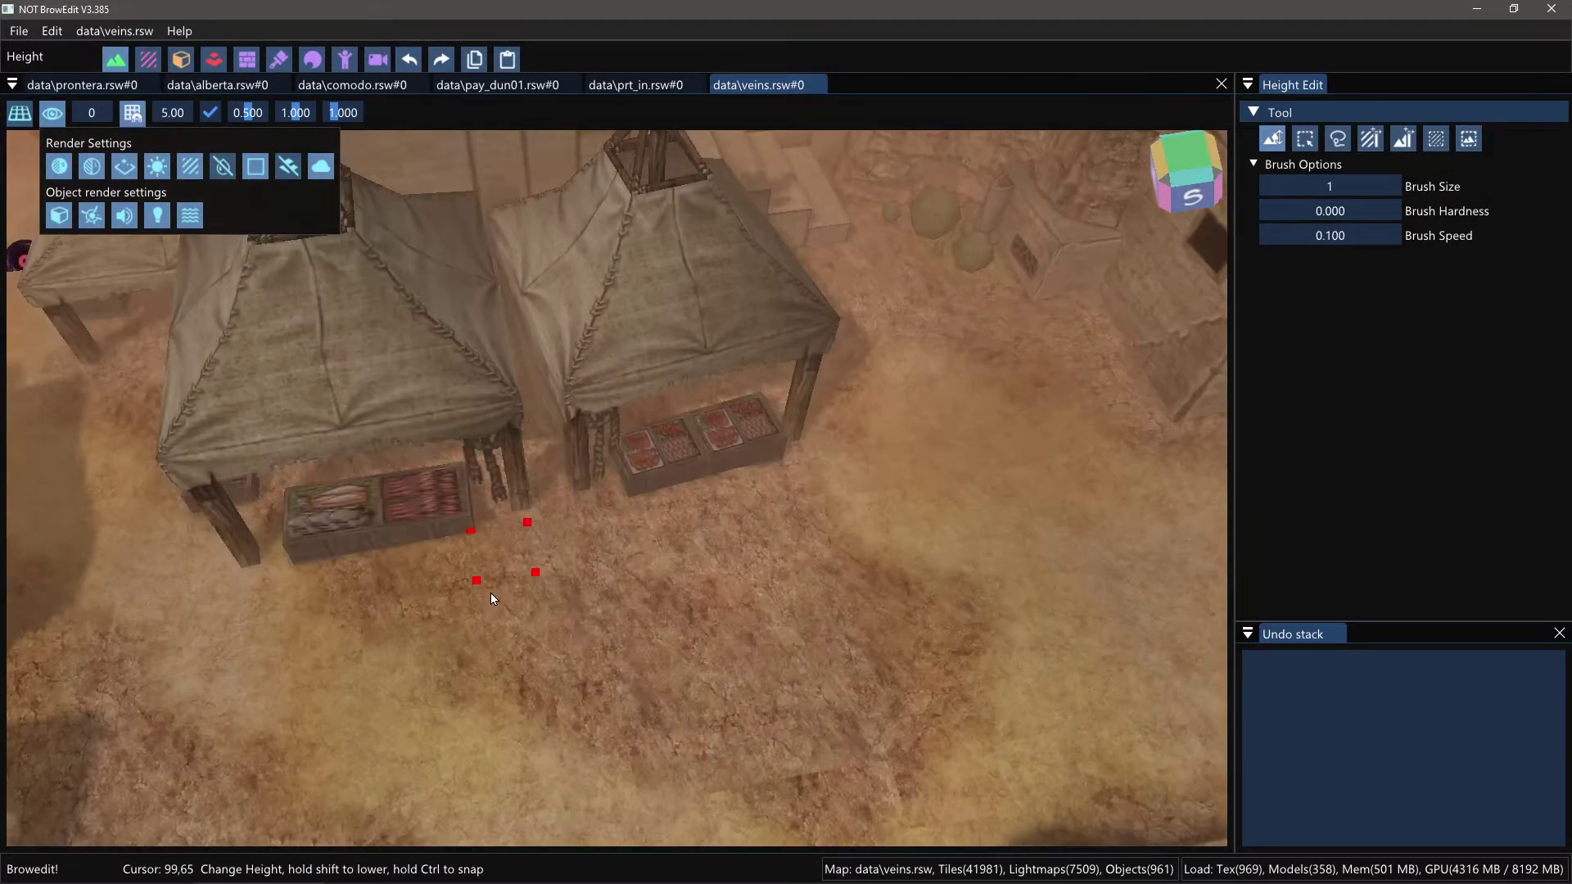
{"action": "middle_click_drag", "start_coordinate": [492, 596], "coordinate": [430, 494], "text": "shift"}
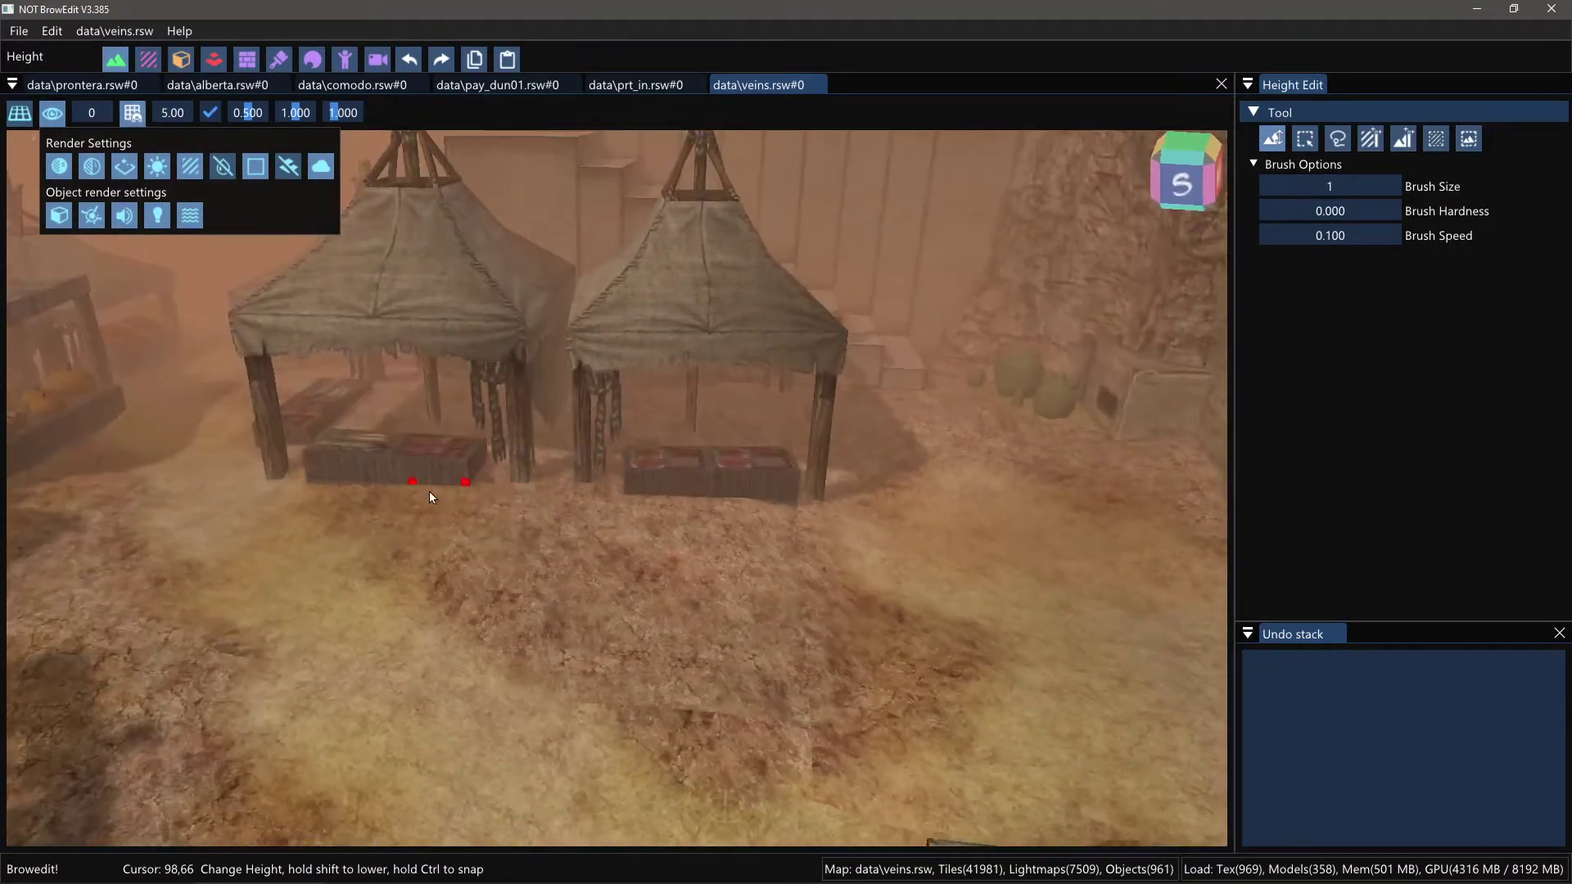
{"action": "left_click", "coordinate": [331, 164]}
Step: Switch to data\prontera.rsw and compare the city with its models hidden and shown, leaving them shown
{"action": "left_click", "coordinate": [95, 85]}
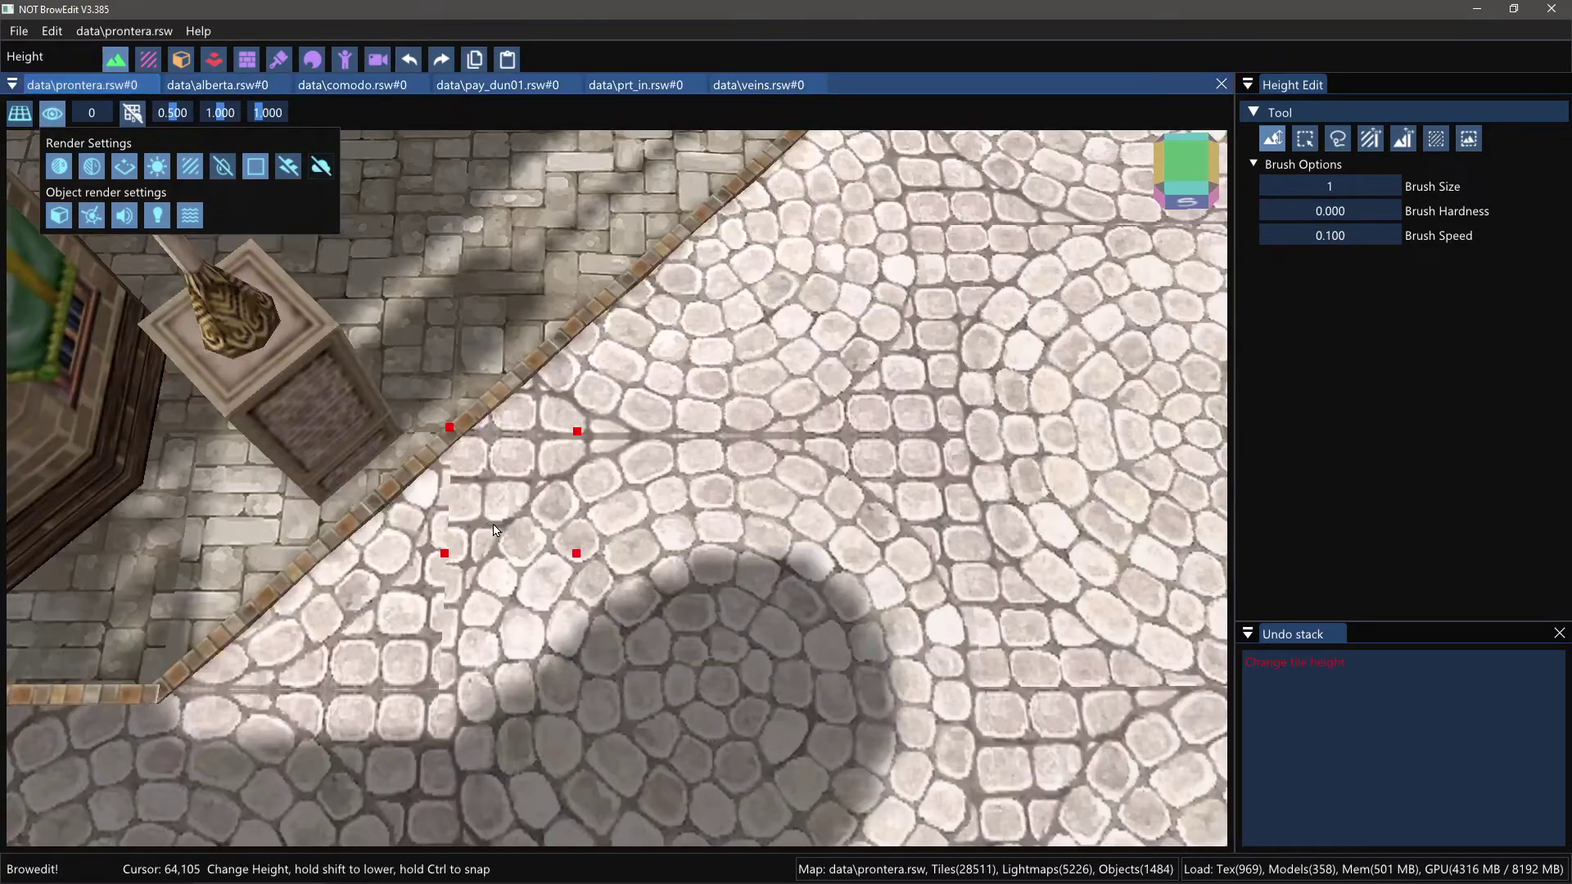
{"action": "scroll", "coordinate": [699, 586], "scroll_direction": "down", "scroll_amount": 6}
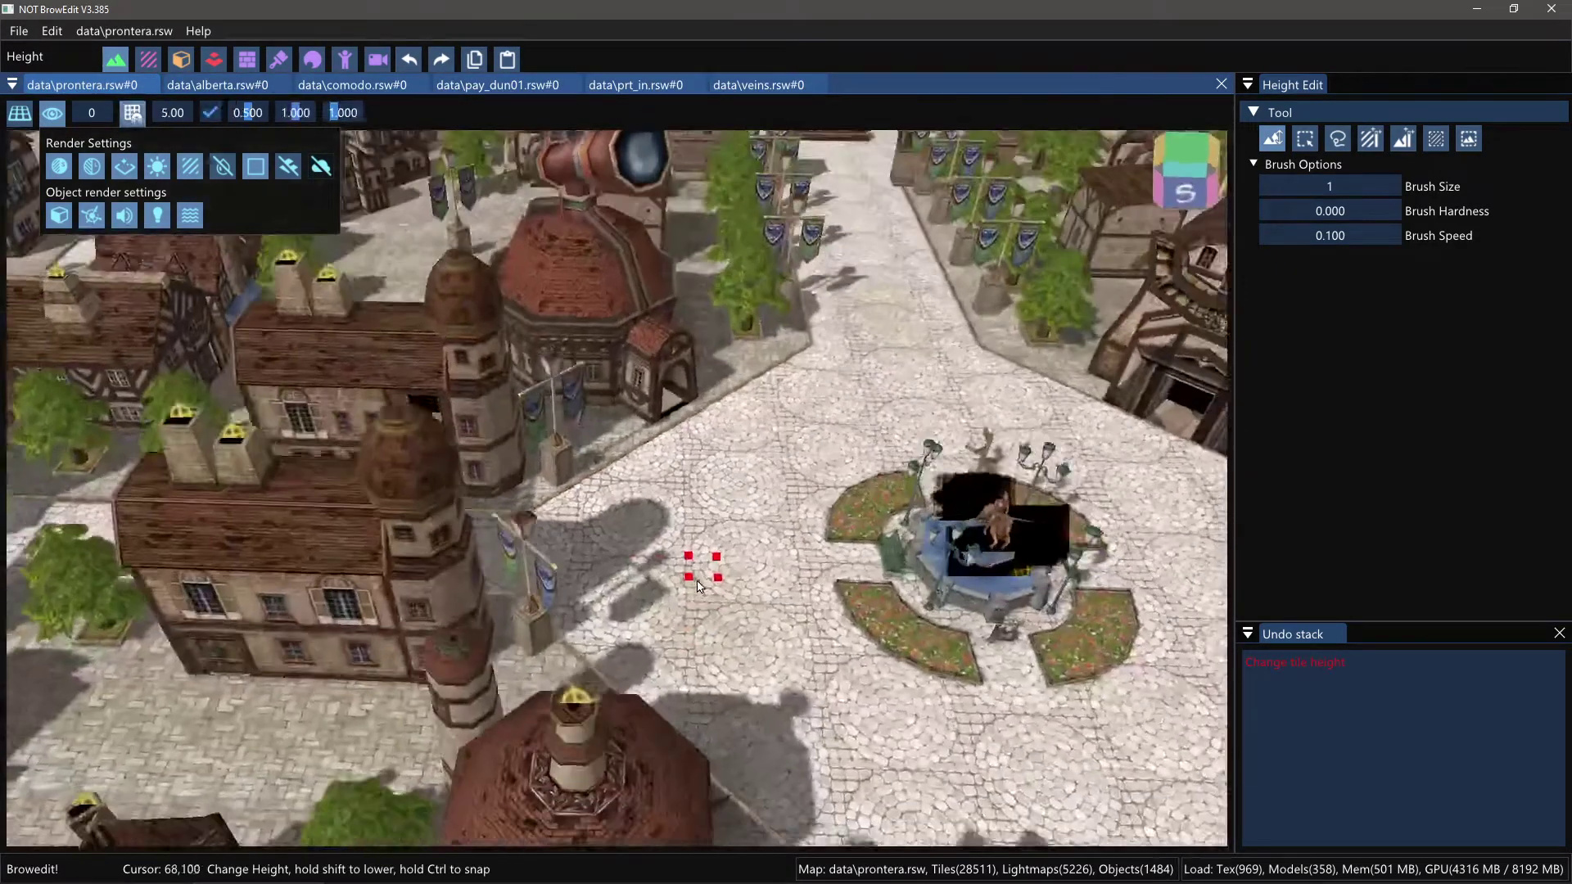
{"action": "middle_click_drag", "start_coordinate": [699, 586], "coordinate": [653, 659], "text": "shift"}
{"action": "scroll", "coordinate": [653, 660], "scroll_direction": "up", "scroll_amount": 2}
{"action": "left_click", "coordinate": [59, 215]}
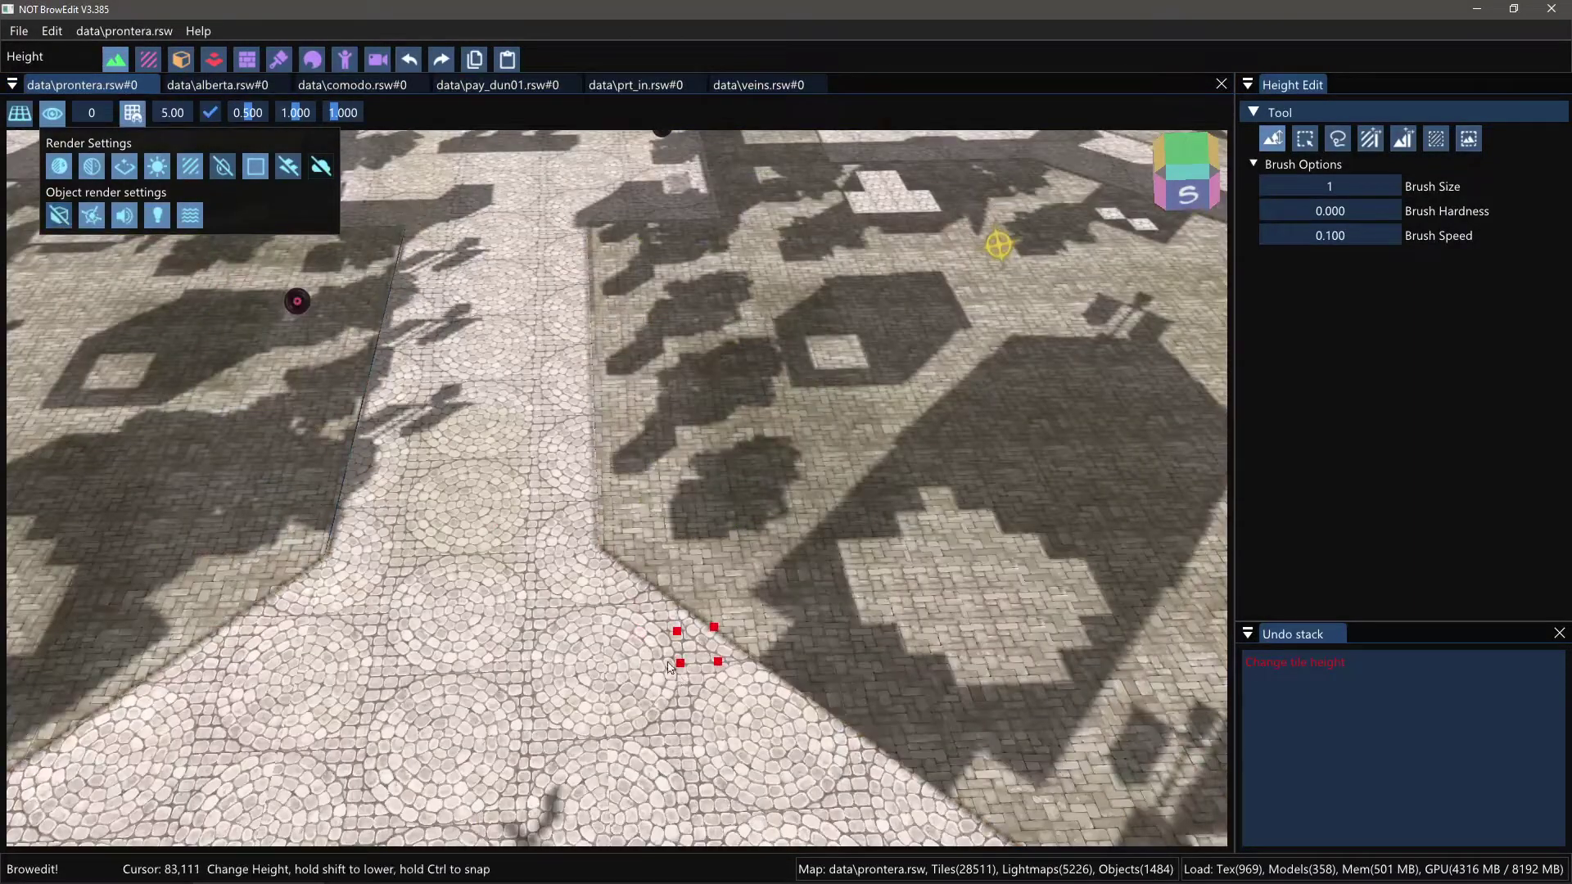
{"action": "middle_click_drag", "start_coordinate": [684, 642], "coordinate": [394, 592]}
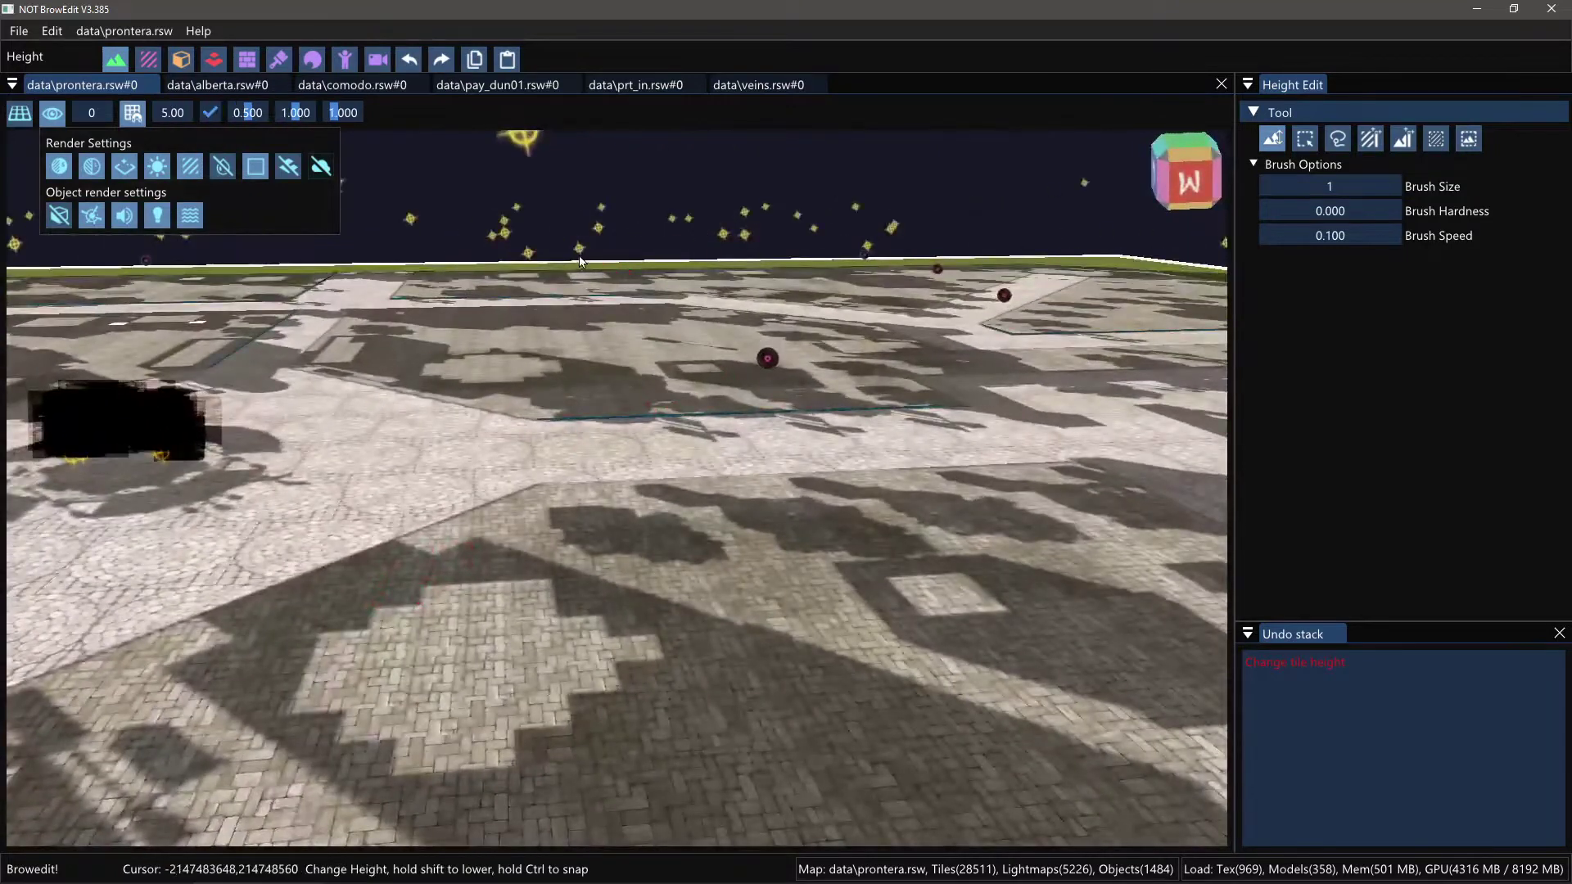
{"action": "left_click", "coordinate": [69, 213]}
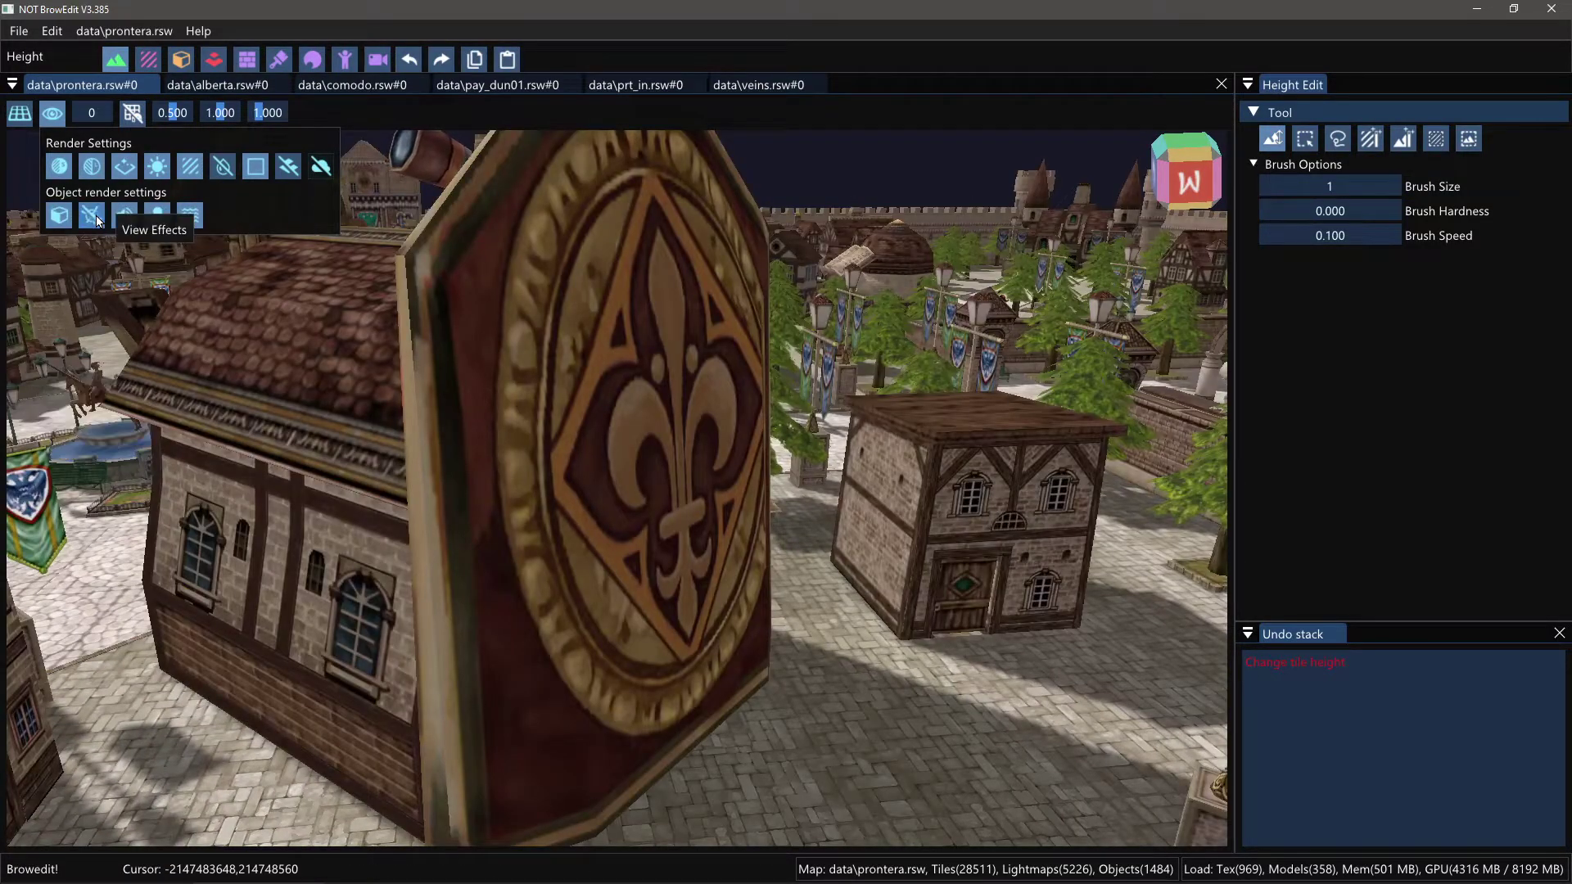
Step: Hide the effects around the city fountain and inspect a sound marker up close beside the banner-lined street
{"action": "middle_click_drag", "start_coordinate": [353, 397], "coordinate": [585, 470], "text": "shift"}
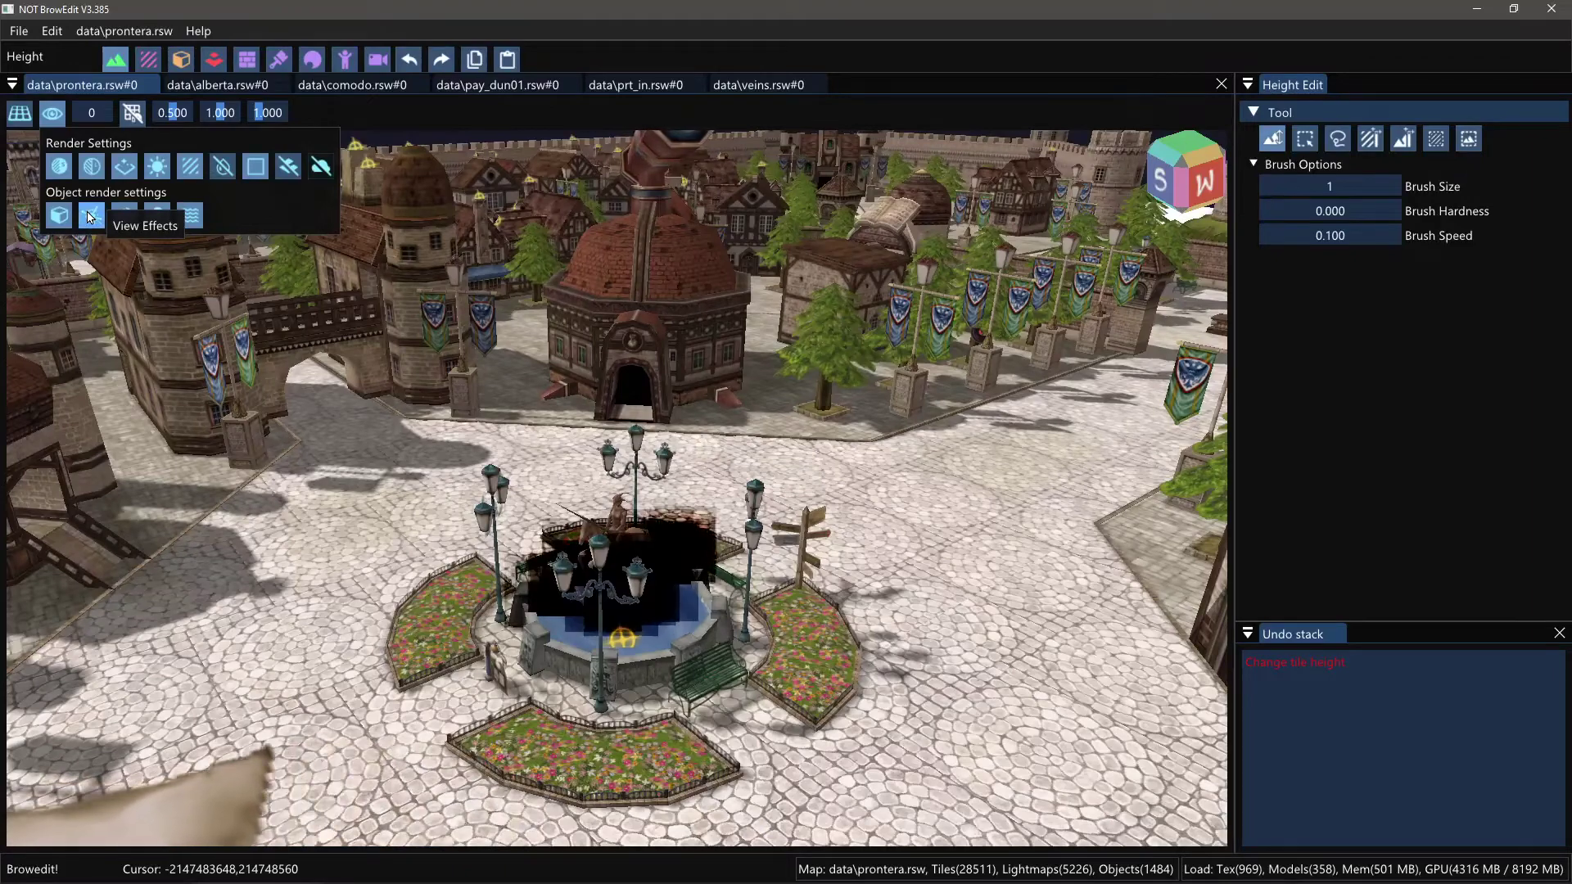
{"action": "middle_click_drag", "start_coordinate": [442, 446], "coordinate": [585, 528], "text": "shift"}
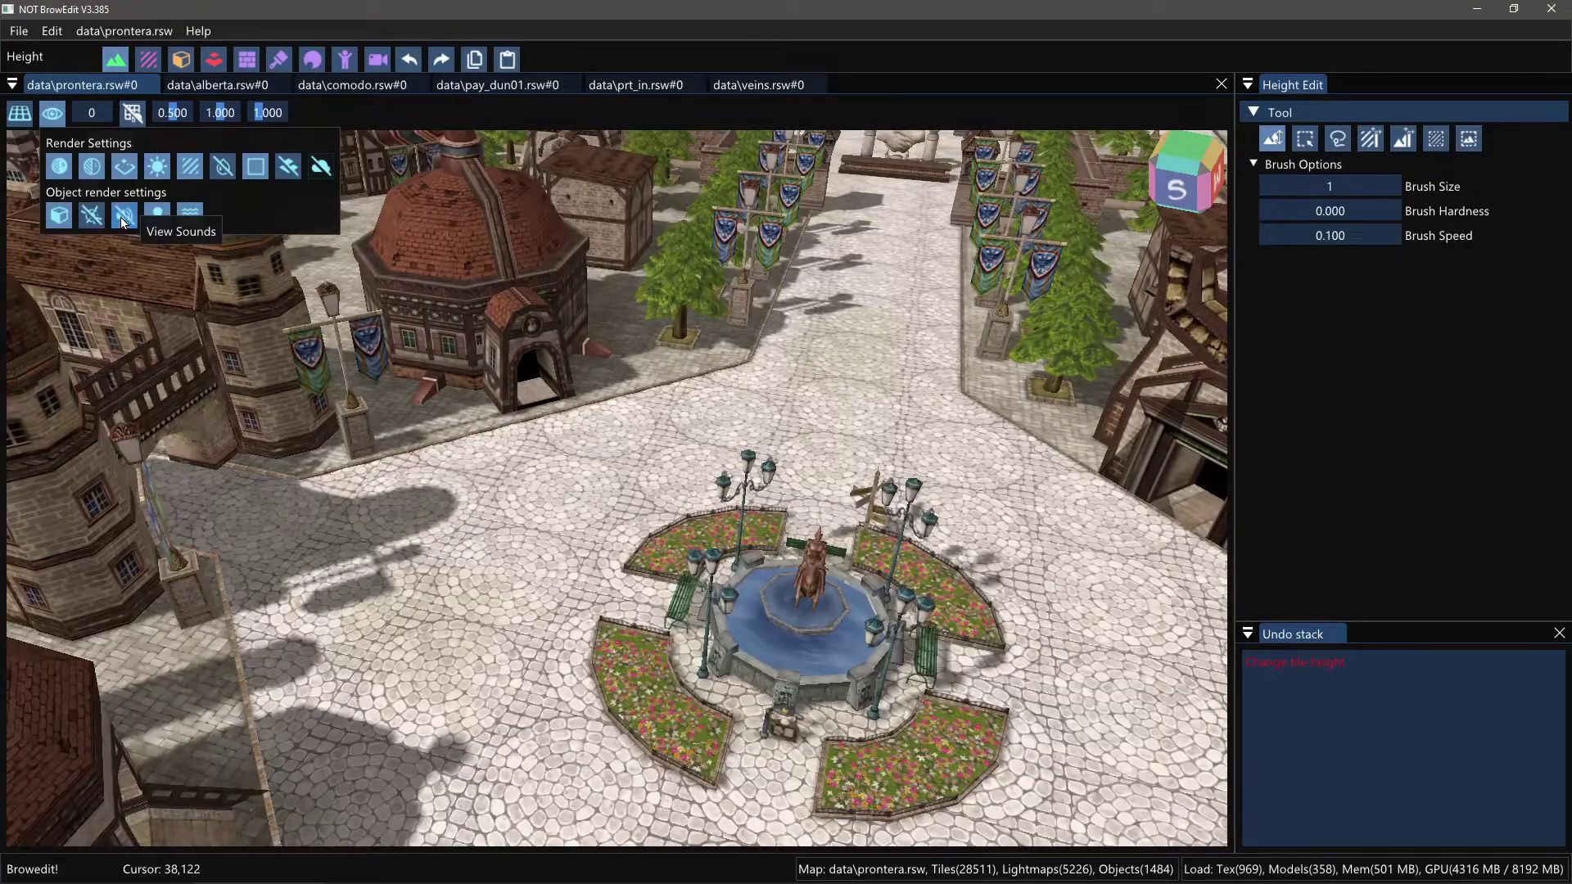
{"action": "middle_click_drag", "start_coordinate": [824, 424], "coordinate": [590, 496]}
{"action": "scroll", "coordinate": [768, 575], "scroll_direction": "up", "scroll_amount": 5}
{"action": "scroll", "coordinate": [605, 533], "scroll_direction": "up", "scroll_amount": 4}
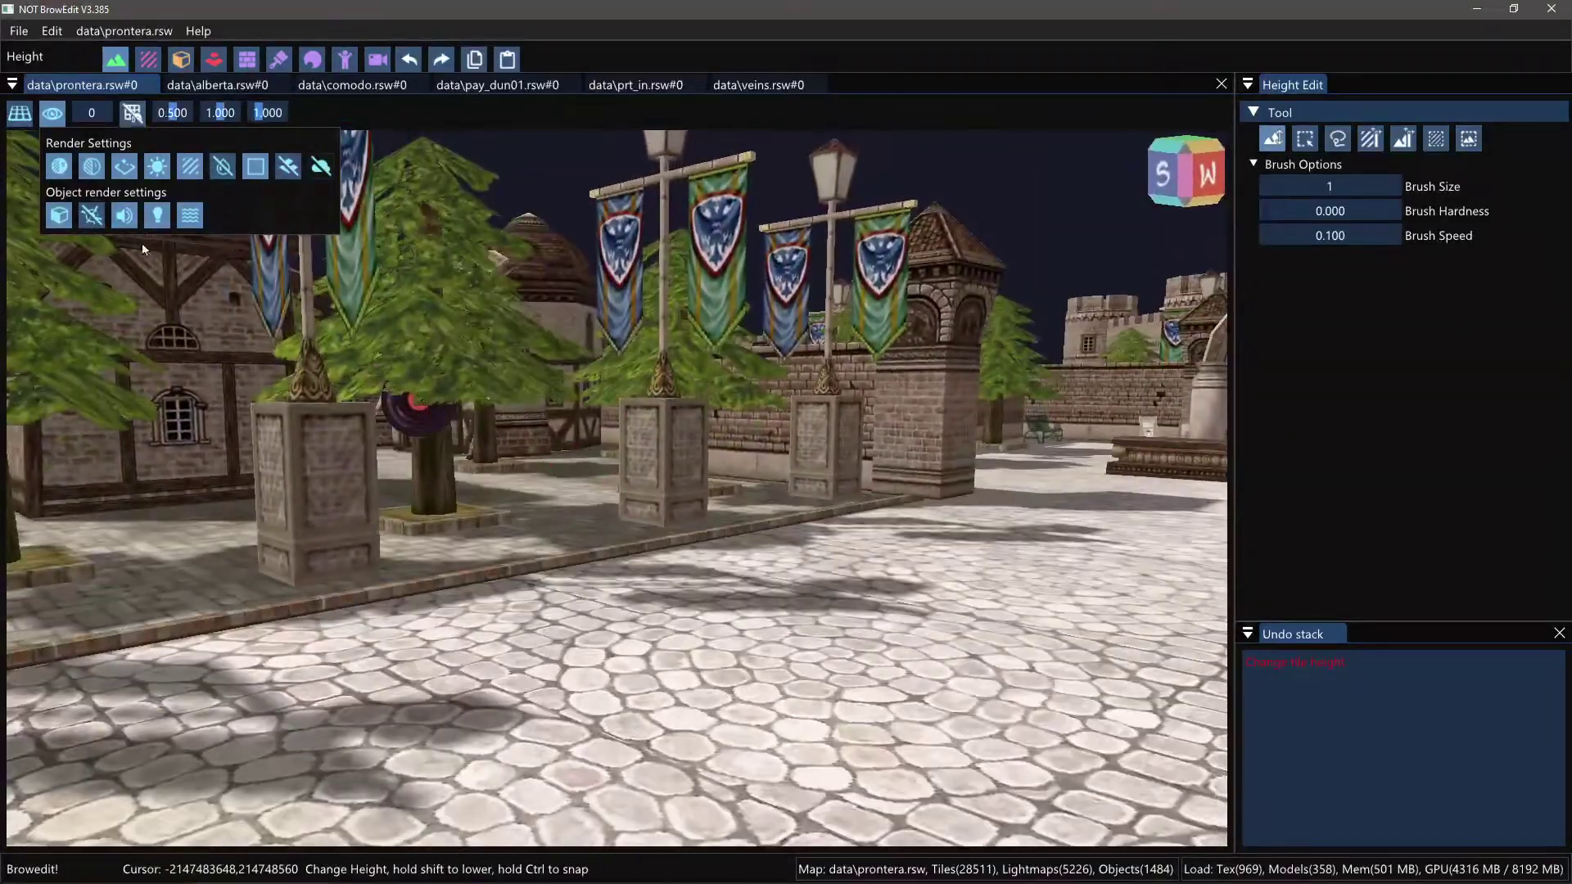
Step: Hide the models and survey the sound markers on the bare, shadowed ground
{"action": "left_click", "coordinate": [59, 217]}
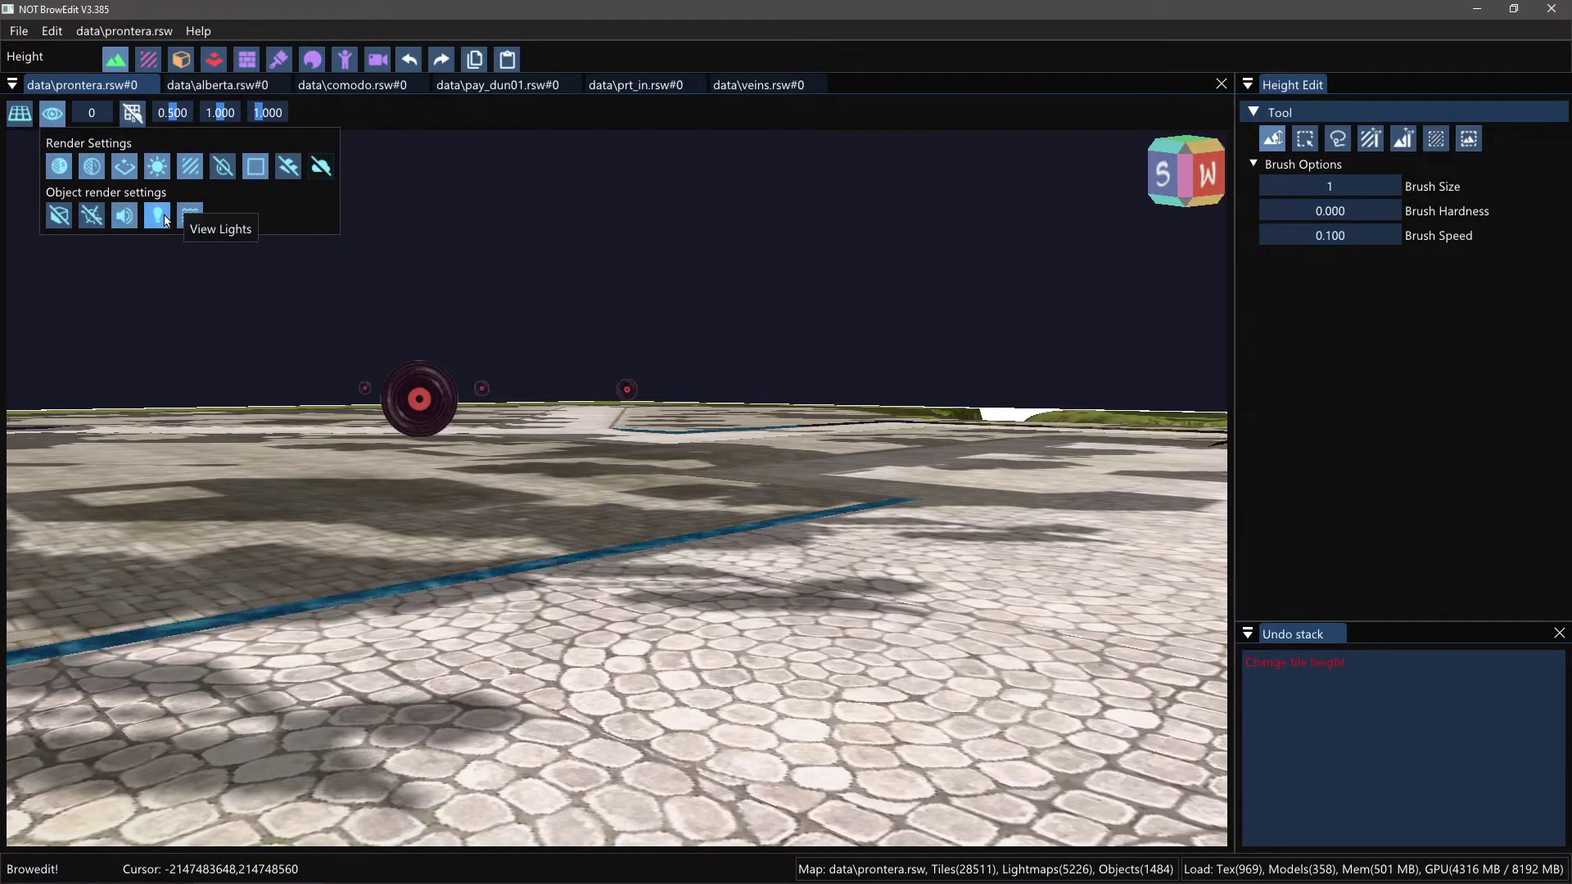
{"action": "middle_click_drag", "start_coordinate": [467, 352], "coordinate": [561, 479]}
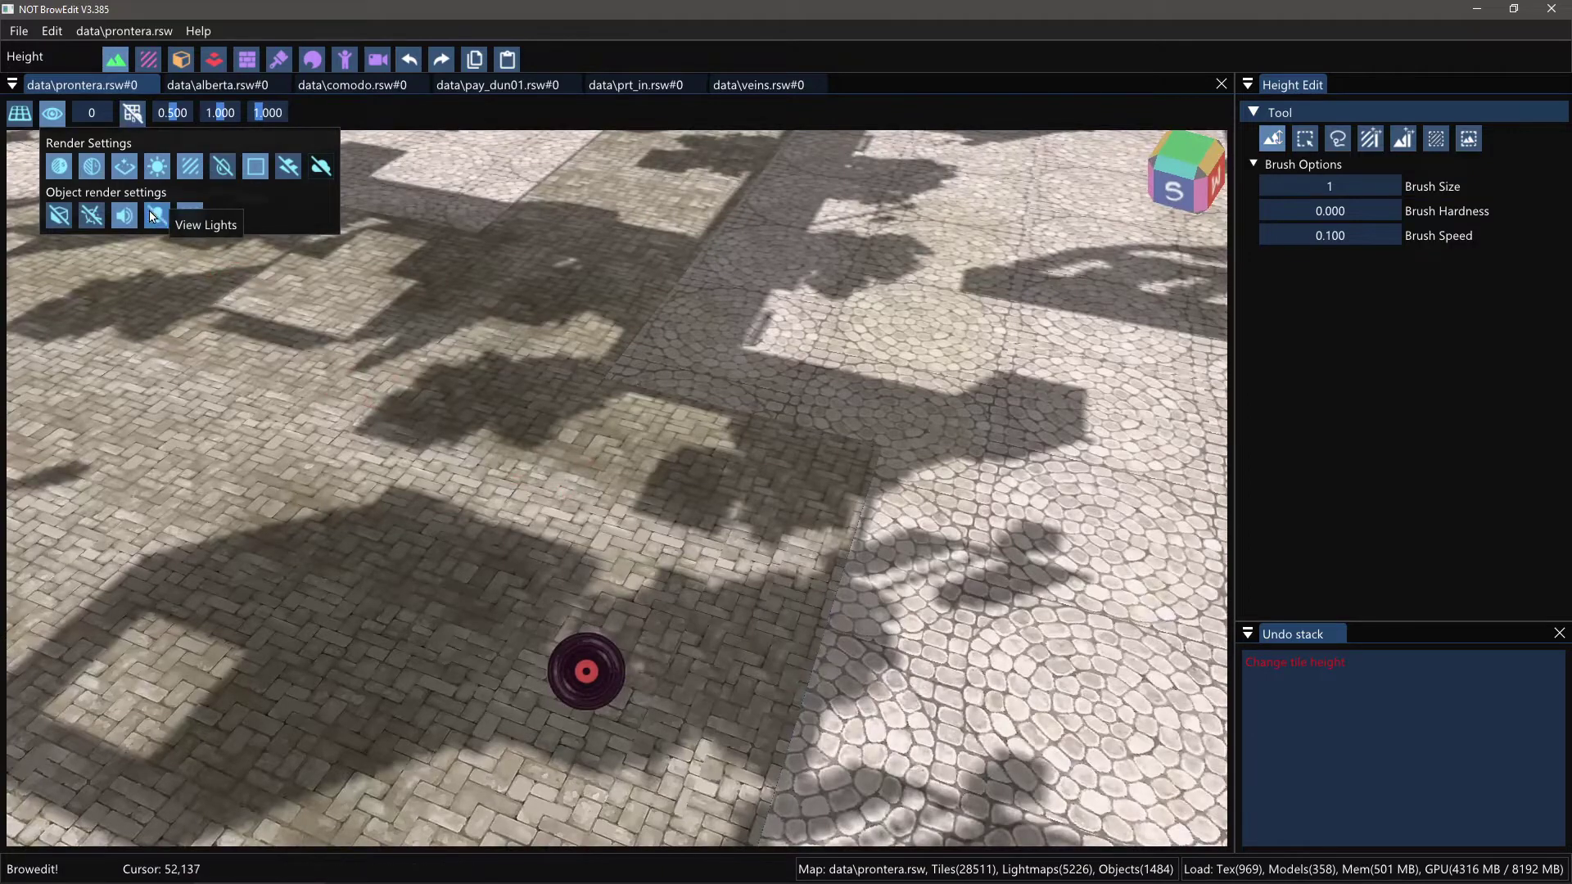
{"action": "scroll", "coordinate": [326, 408], "scroll_direction": "down", "scroll_amount": 5}
{"action": "middle_click_drag", "start_coordinate": [604, 345], "coordinate": [207, 290]}
Step: Toggle the water display and examine the river along the grassy edge of the city
{"action": "left_click", "coordinate": [196, 214]}
{"action": "middle_click_drag", "start_coordinate": [696, 443], "coordinate": [742, 499]}
{"action": "right_click_drag", "start_coordinate": [925, 524], "coordinate": [691, 551]}
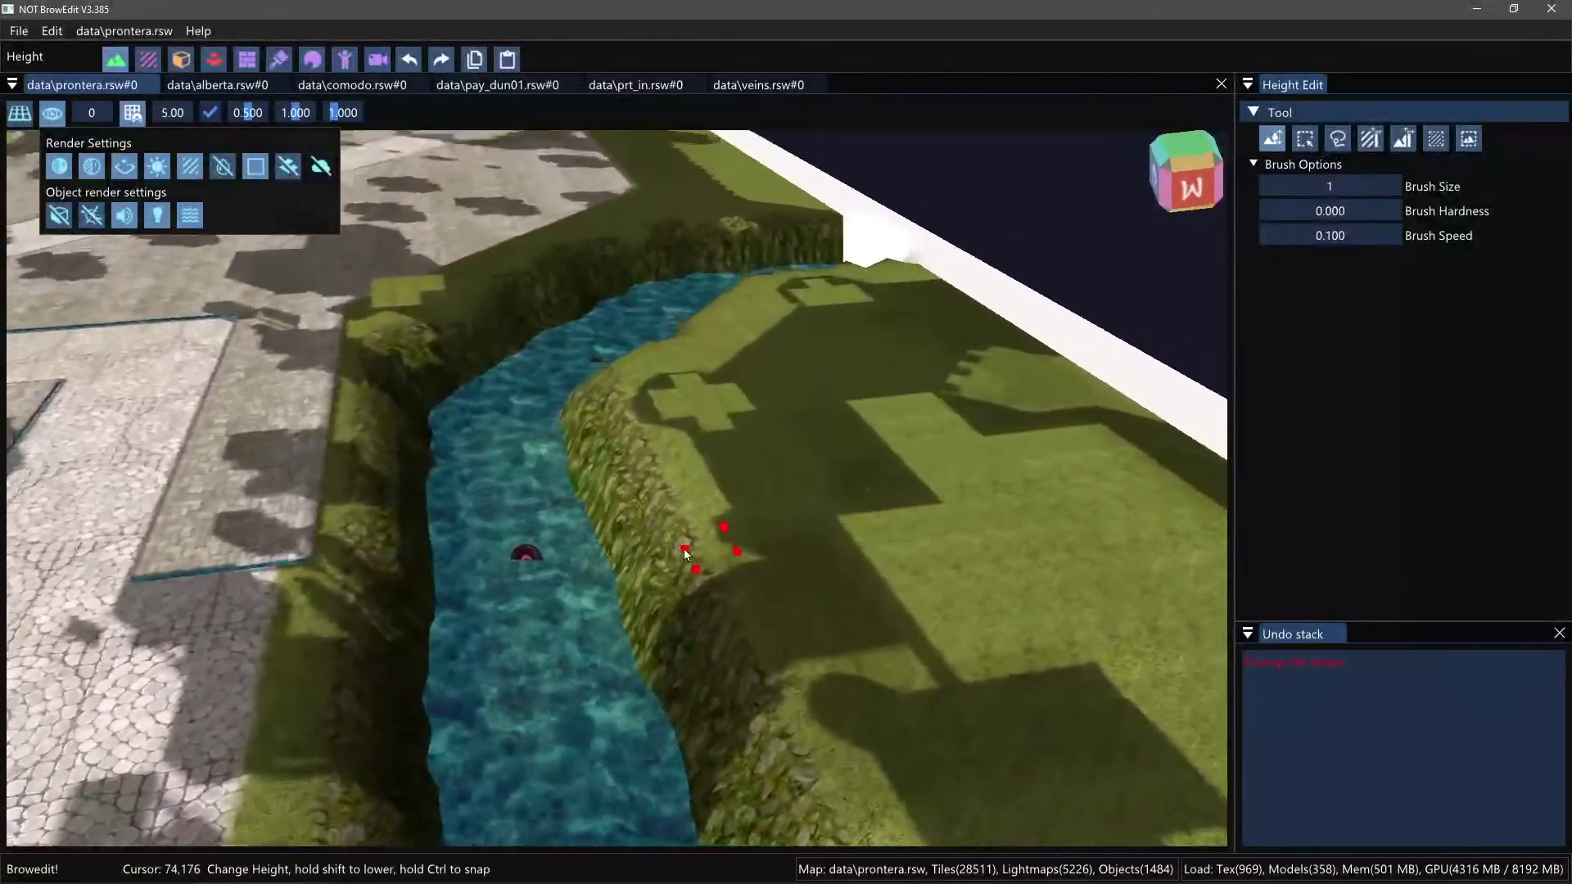
{"action": "middle_click_drag", "start_coordinate": [691, 551], "coordinate": [754, 592]}
{"action": "scroll", "coordinate": [669, 647], "scroll_direction": "up", "scroll_amount": 2}
{"action": "scroll", "coordinate": [670, 648], "scroll_direction": "up", "scroll_amount": 3}
{"action": "right_click_drag", "start_coordinate": [533, 571], "coordinate": [713, 488]}
{"action": "scroll", "coordinate": [707, 512], "scroll_direction": "down", "scroll_amount": 5}
{"action": "scroll", "coordinate": [737, 499], "scroll_direction": "down", "scroll_amount": 4}
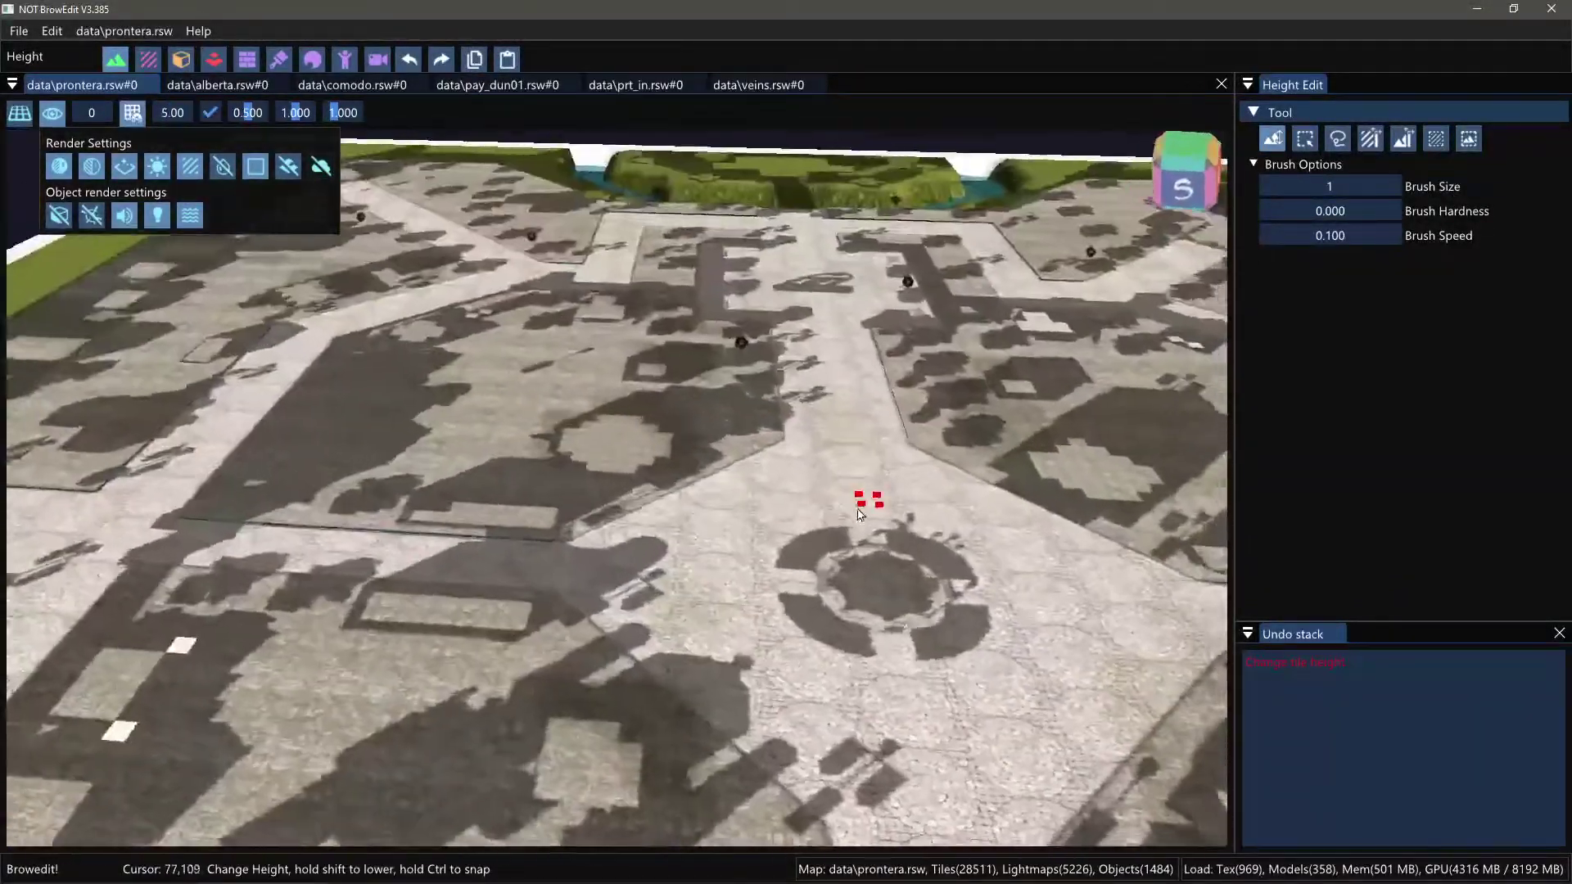
Step: Show the city's models and effects again and close the view options
{"action": "right_click_drag", "start_coordinate": [859, 510], "coordinate": [721, 449], "text": "shift"}
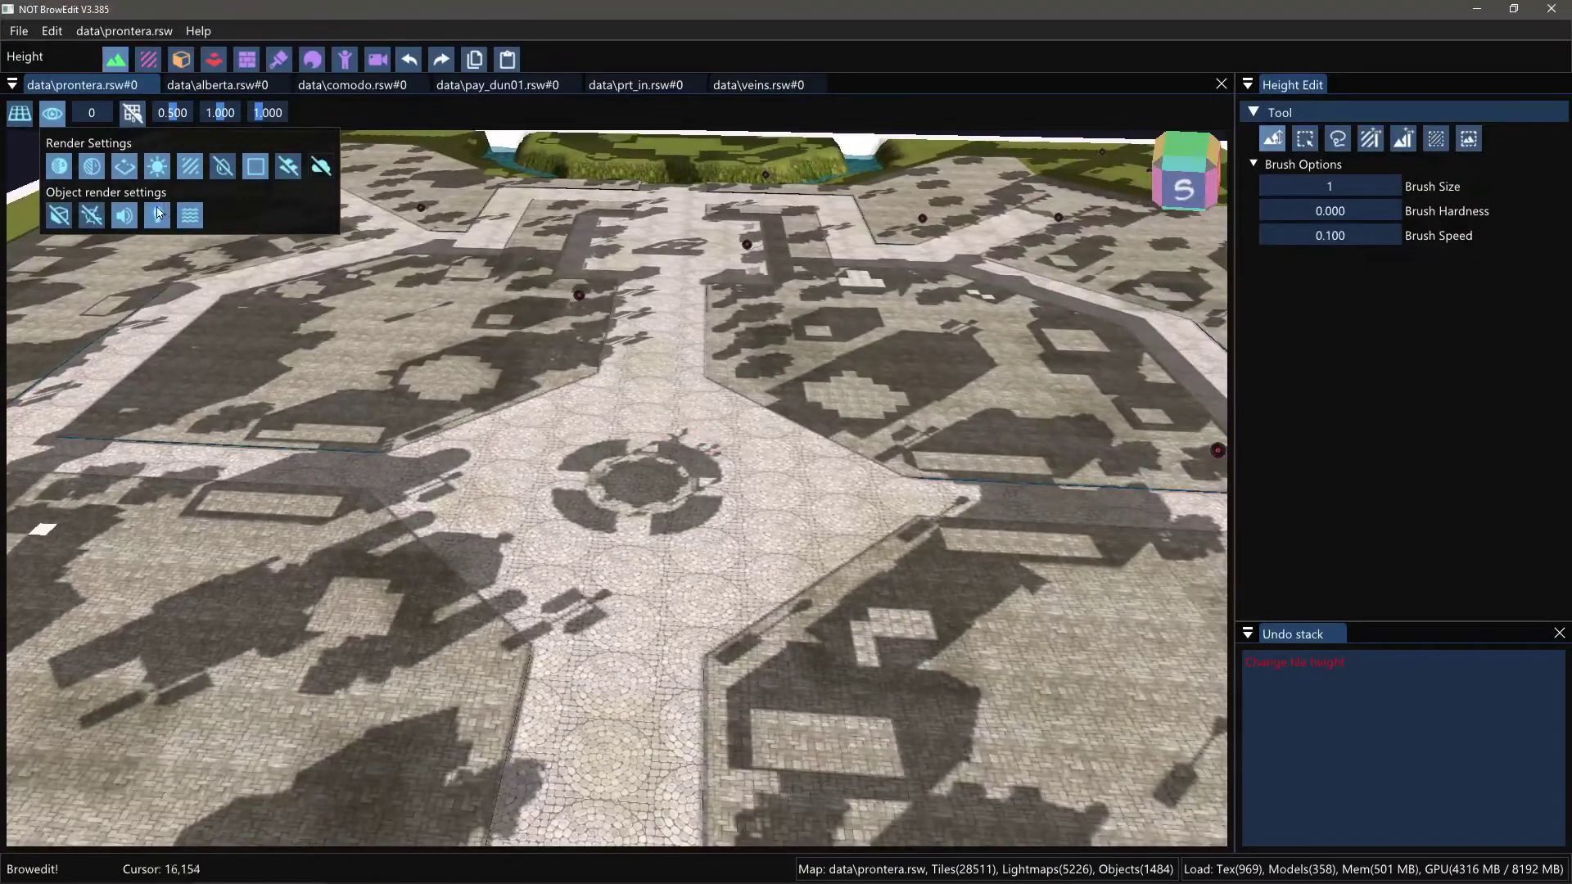
{"action": "left_click", "coordinate": [52, 216]}
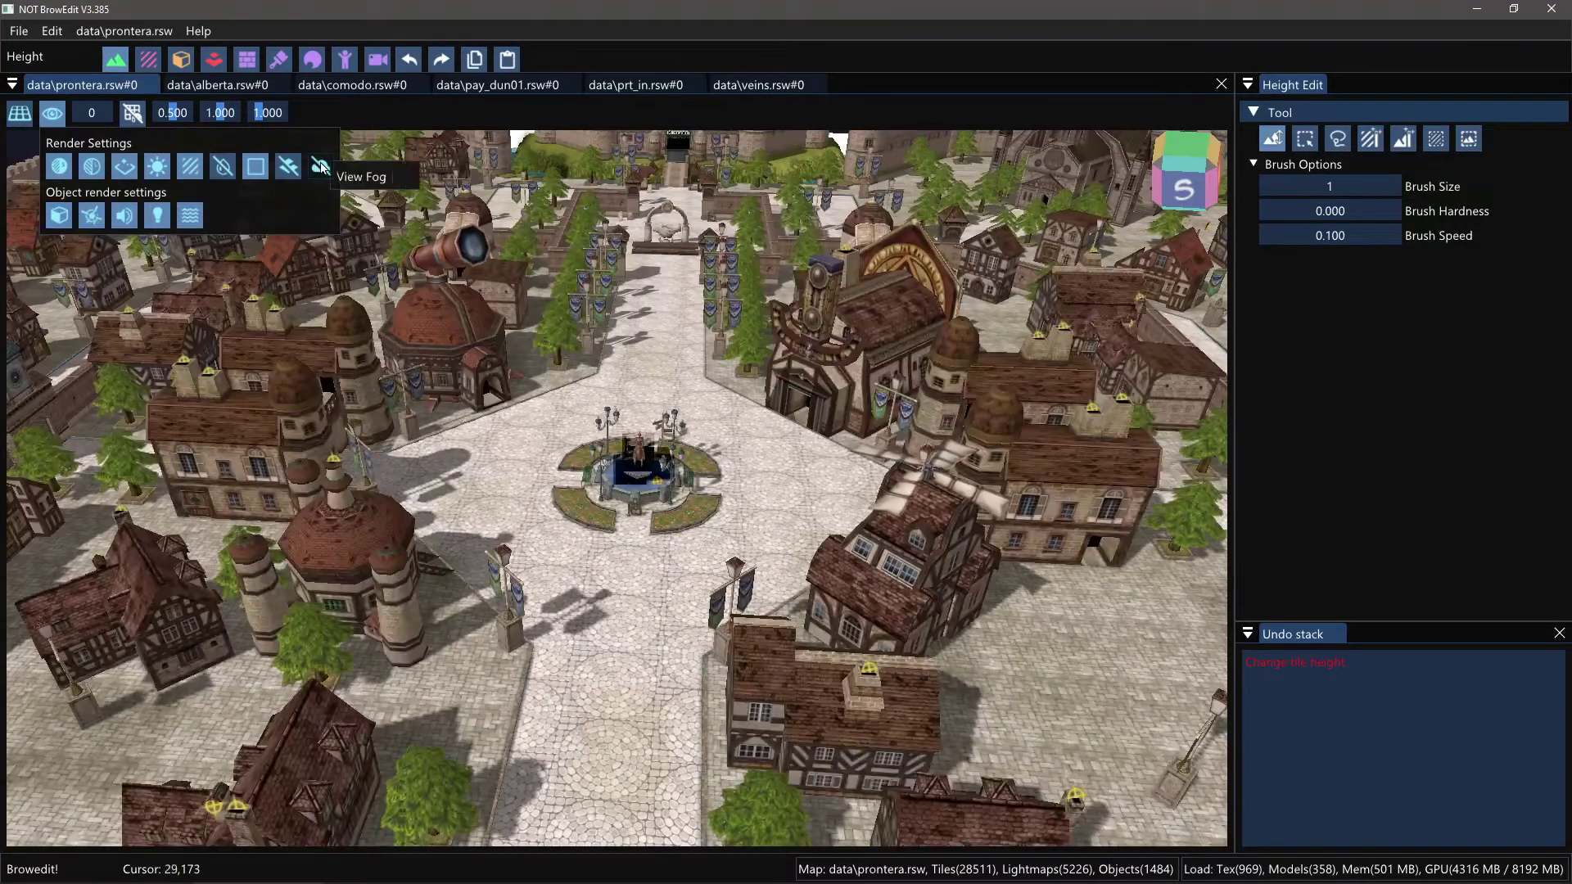
{"action": "left_click", "coordinate": [51, 117]}
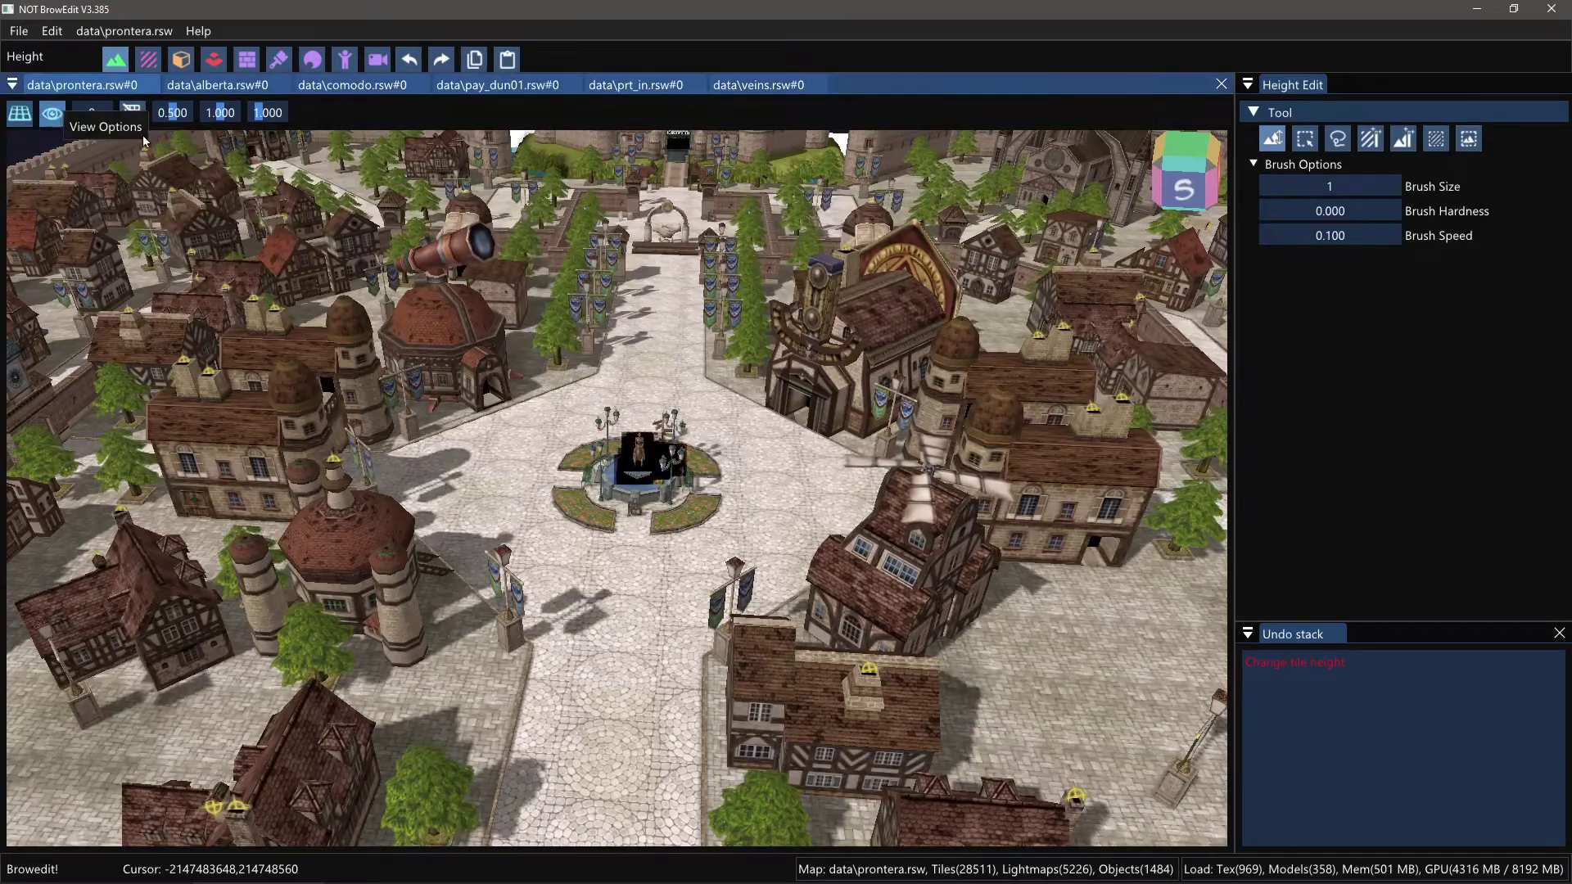
{"action": "right_click_drag", "start_coordinate": [594, 504], "coordinate": [430, 401], "text": "shift"}
{"action": "scroll", "coordinate": [450, 459], "scroll_direction": "up", "scroll_amount": 5}
{"action": "right_click_drag", "start_coordinate": [450, 459], "coordinate": [542, 456]}
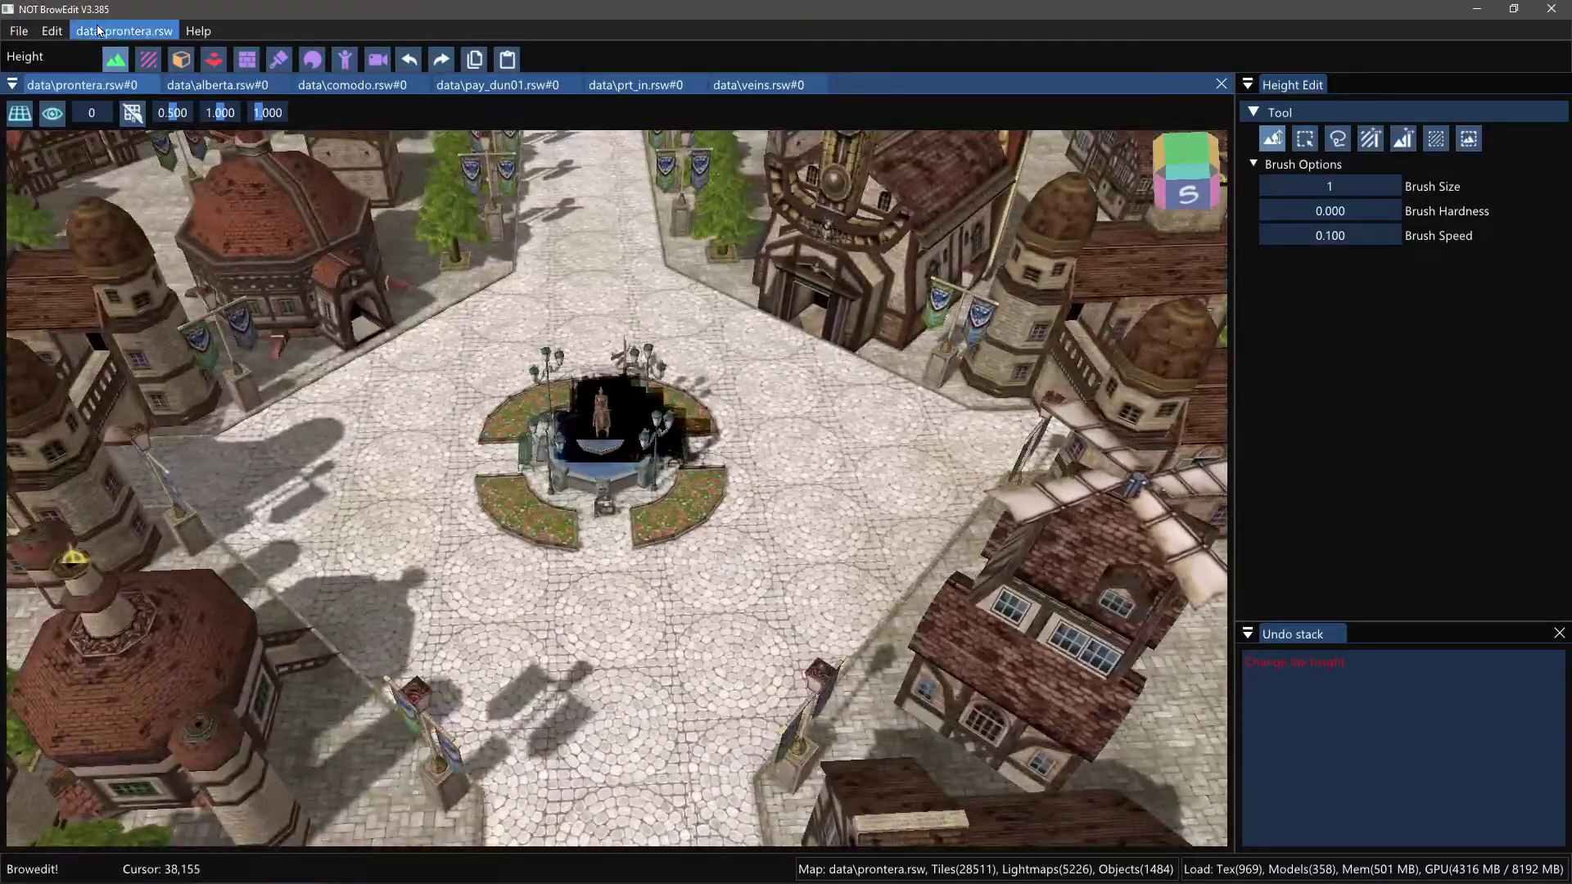